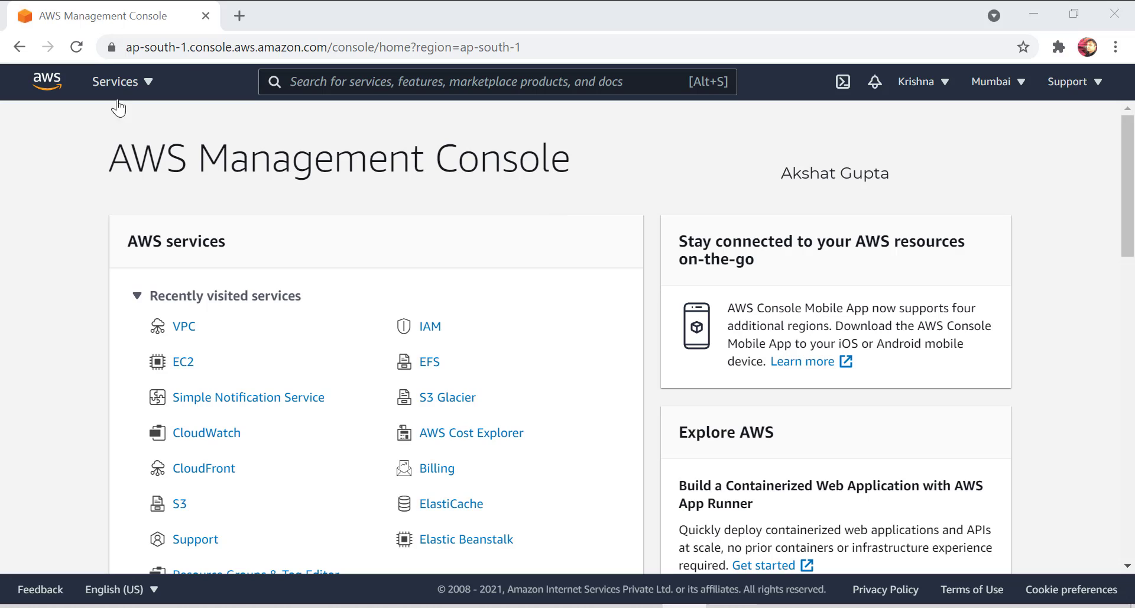
Find the VPC service with the console search and show the Your VPCs list with its 172.31.0.0/16 VPC.
left_click(351, 88)
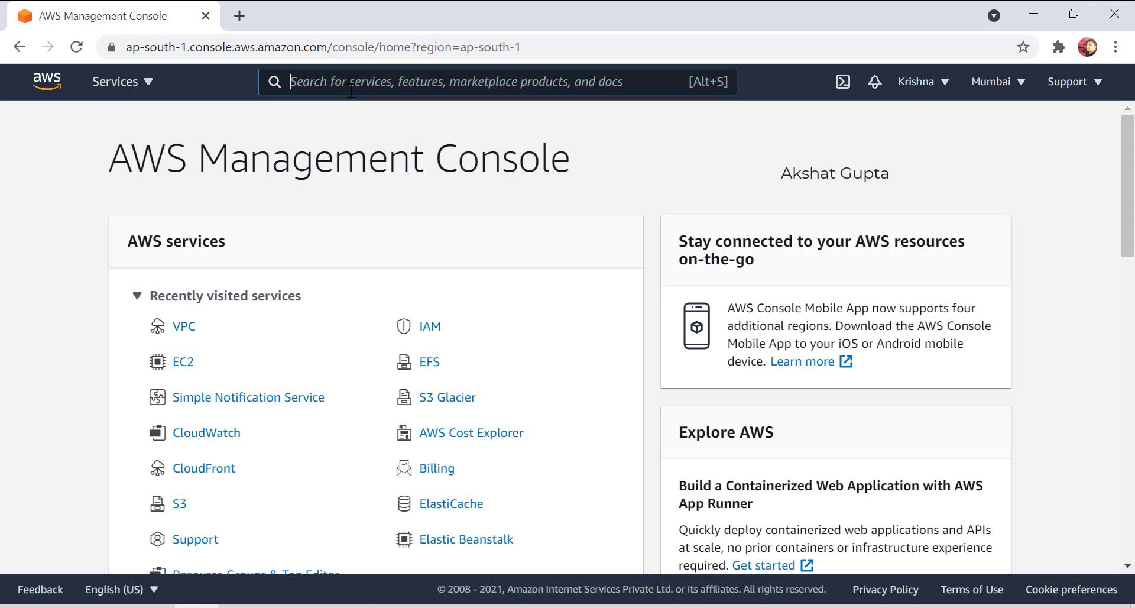
type("vpc")
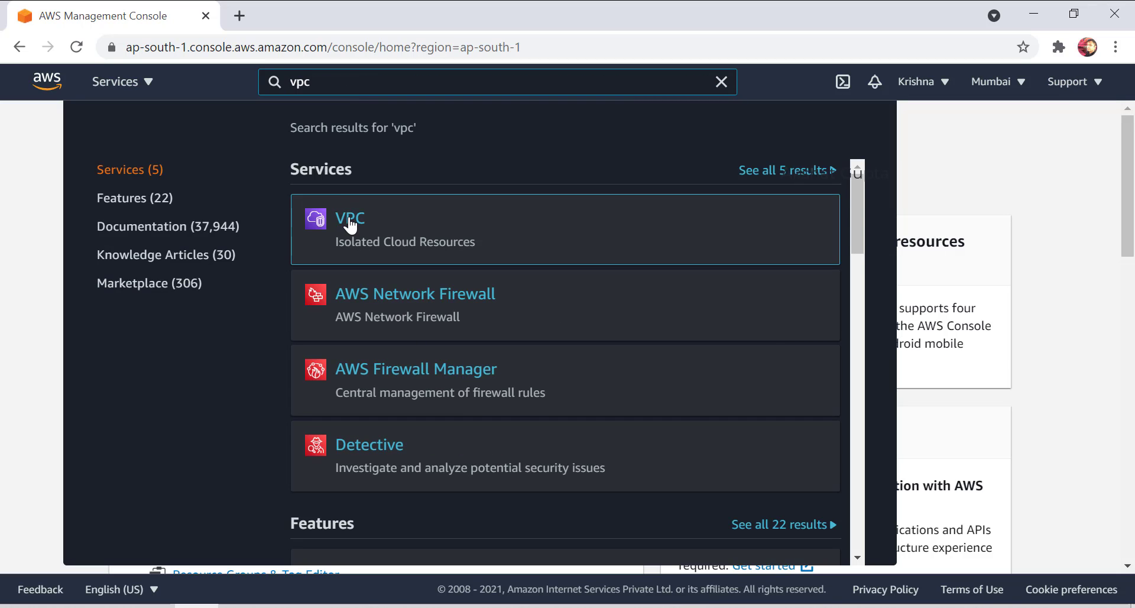
left_click(350, 225)
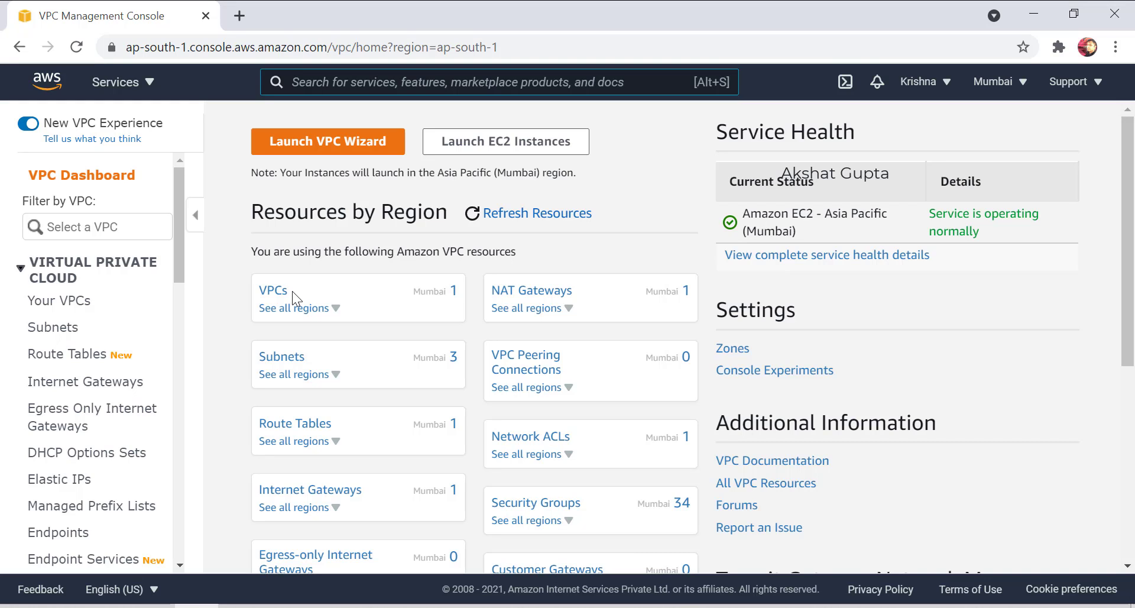
double_click(447, 293)
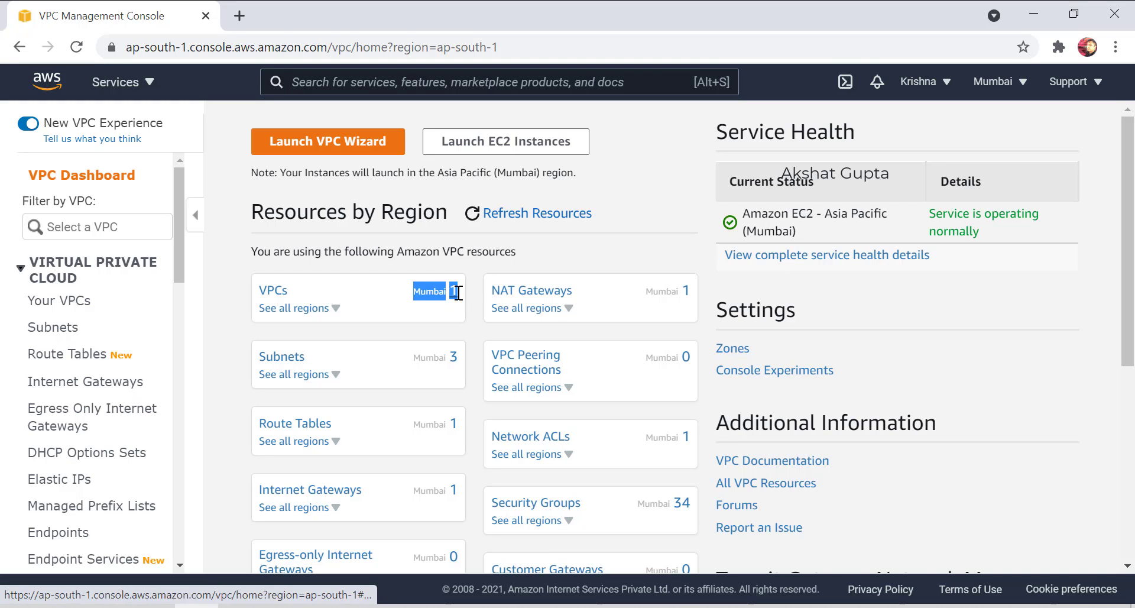
left_click(269, 291)
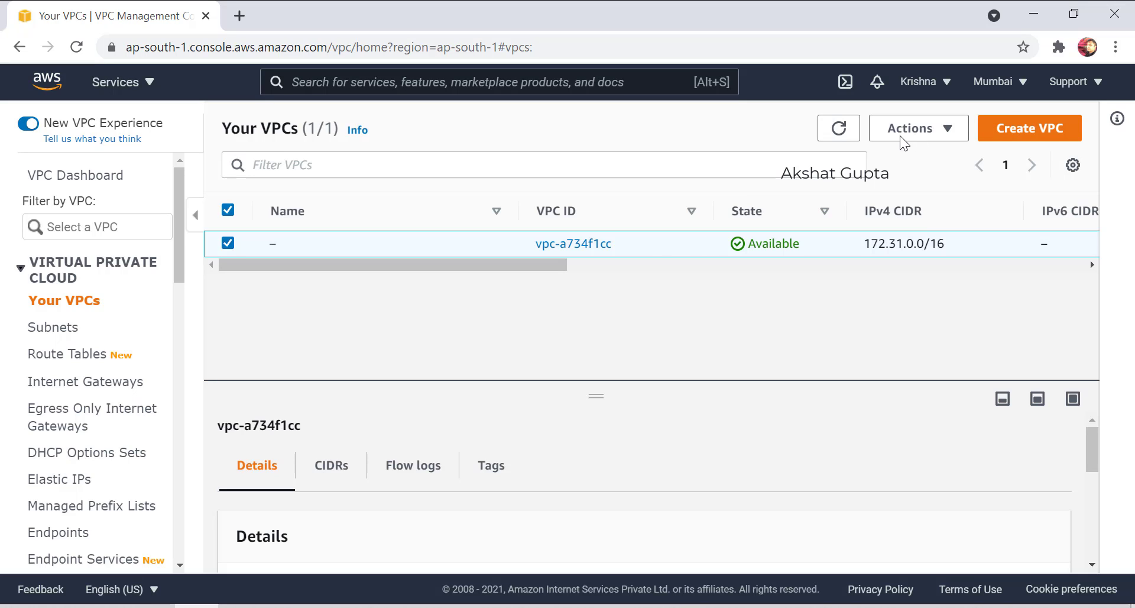
Start a new VPC with Name tag 'mumbai-vpc' and move to the IPv4 CIDR block field.
left_click(1048, 132)
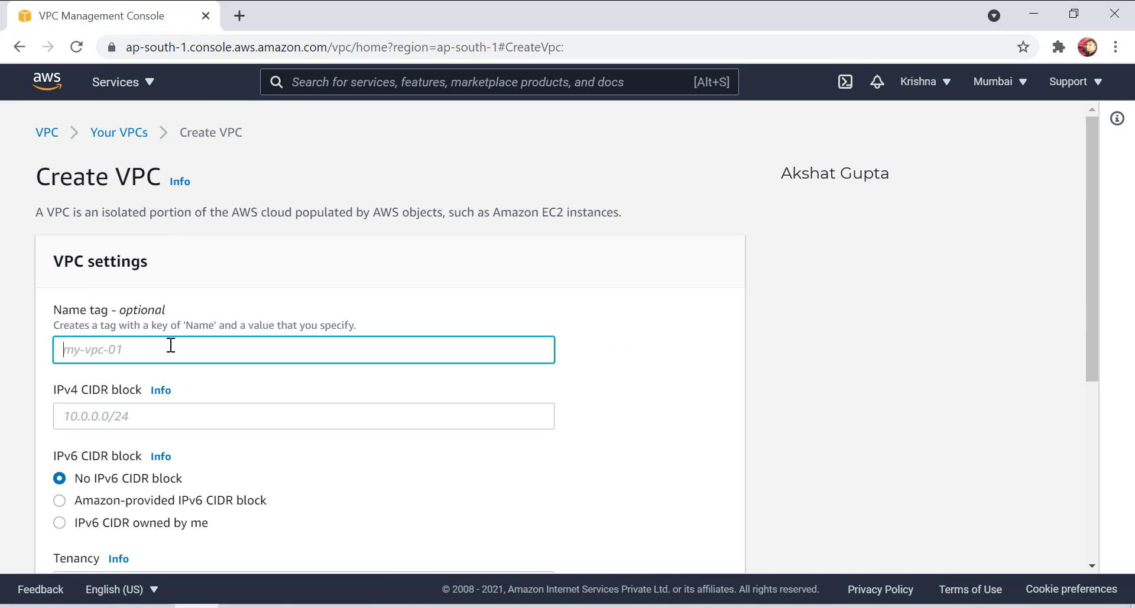
type("mumbai-vpc")
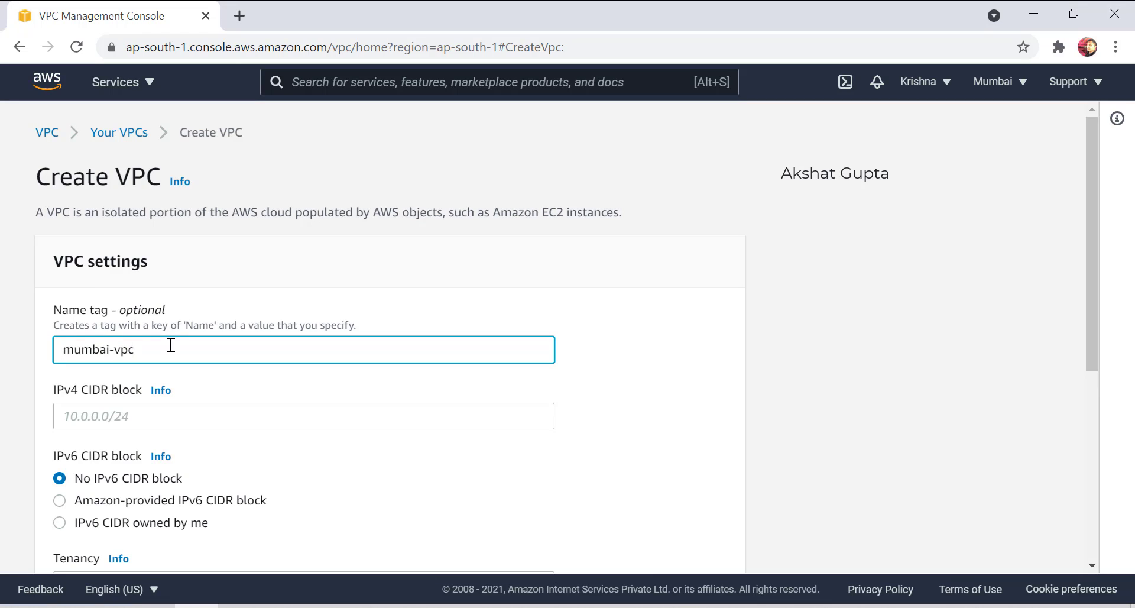
left_click(122, 409)
left_click(197, 401)
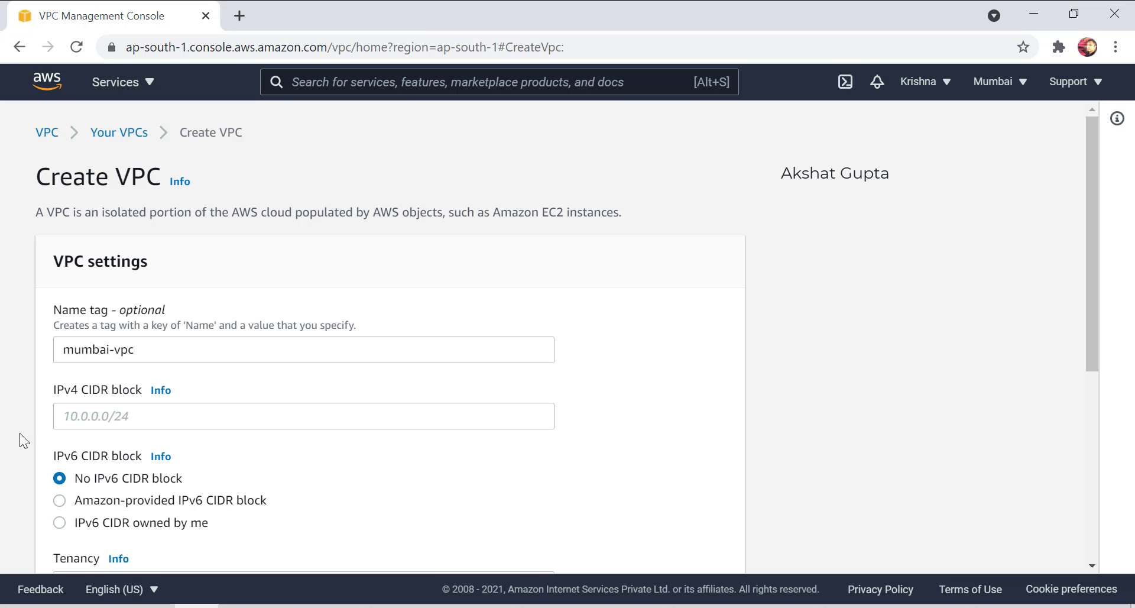
left_click(135, 418)
Enter 10.0.0.0/16 as the VPC's IPv4 CIDR block and move down to the Tags section.
type("10.")
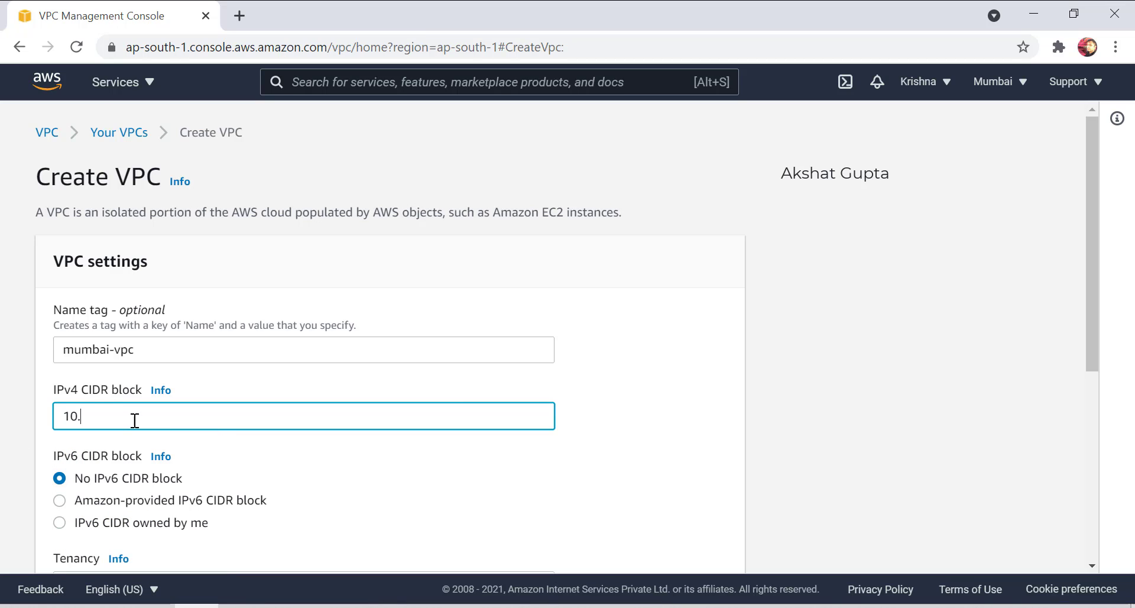
type("0.0.0/16")
double_click(122, 416)
left_click_drag(62, 417, 128, 416)
scroll(94, 342, "down", 1)
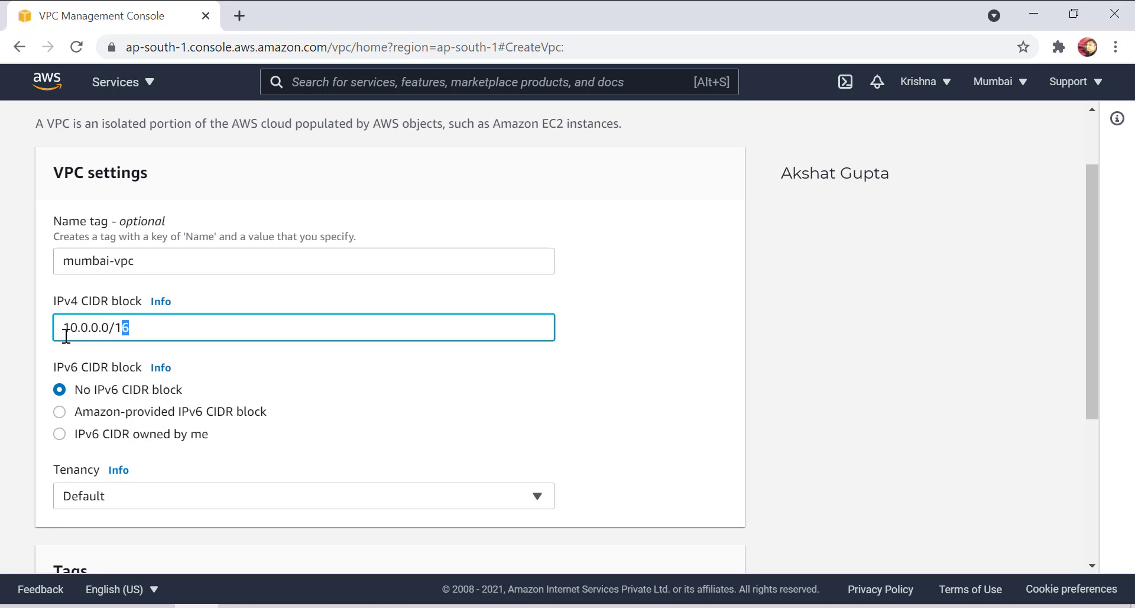
scroll(125, 444, "down", 3)
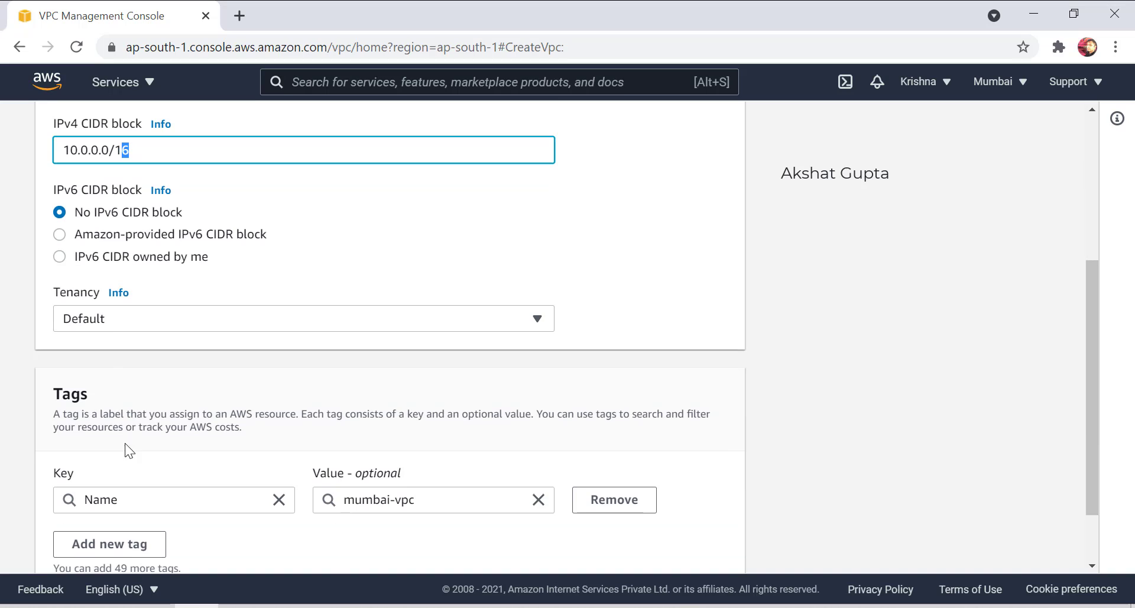
Keep tenancy at Default and change the Name tag key to 'akshat'.
left_click(118, 322)
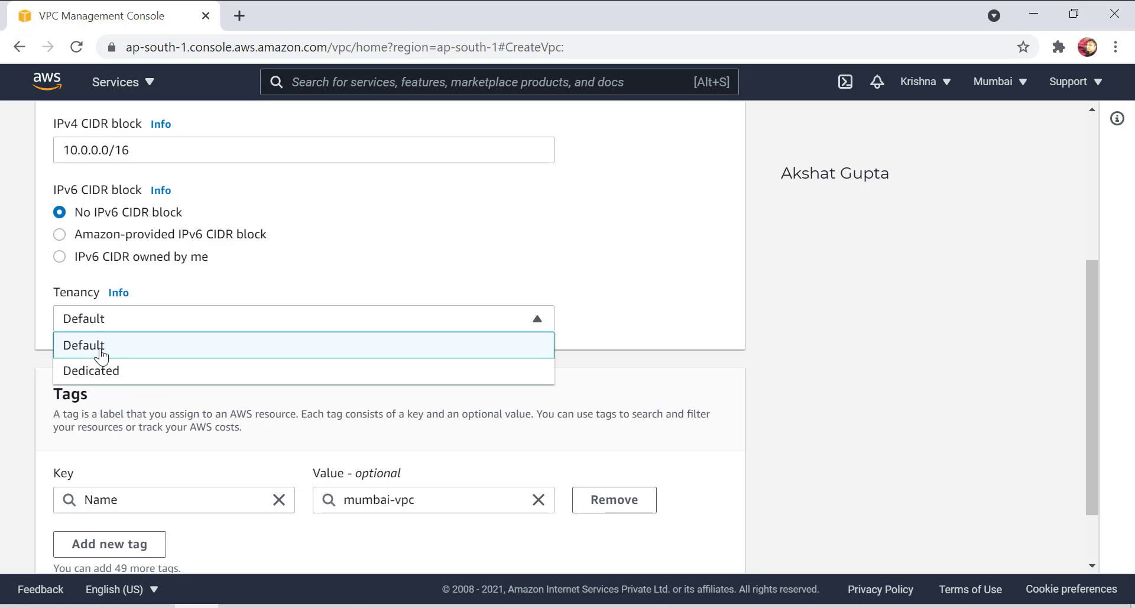
left_click(101, 354)
scroll(412, 230, "down", 3)
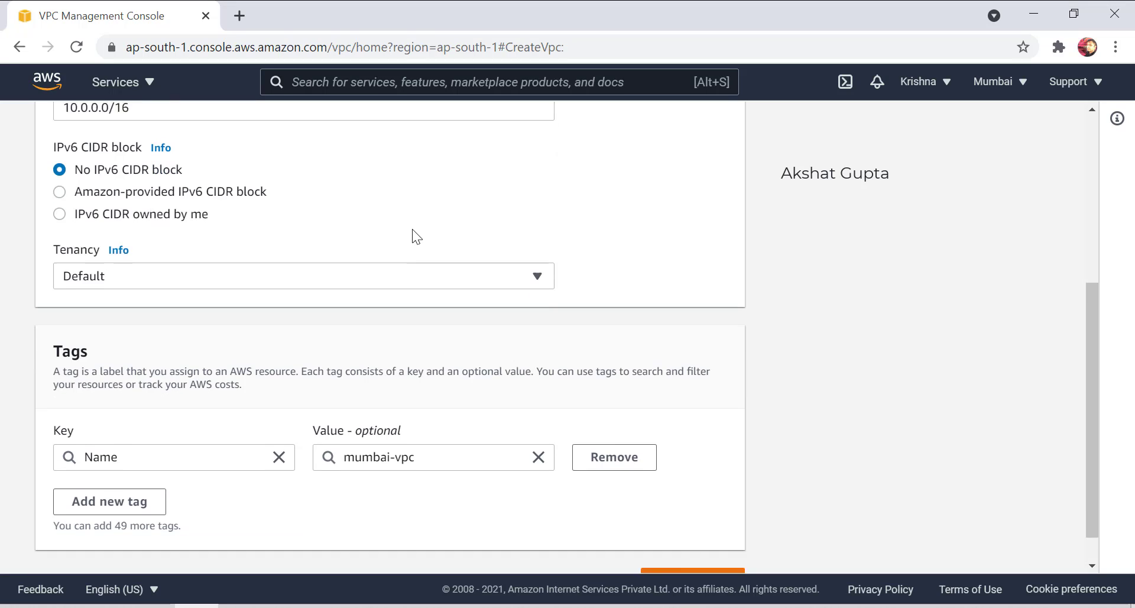
left_click(131, 423)
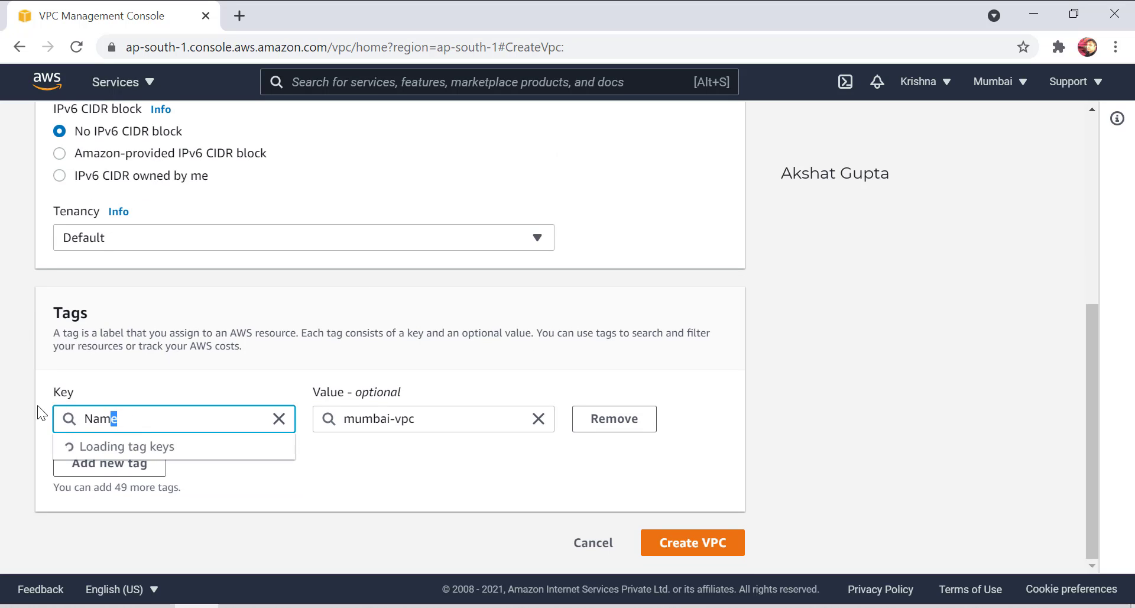
key("ctrl+a")
type("akshat")
left_click(429, 474)
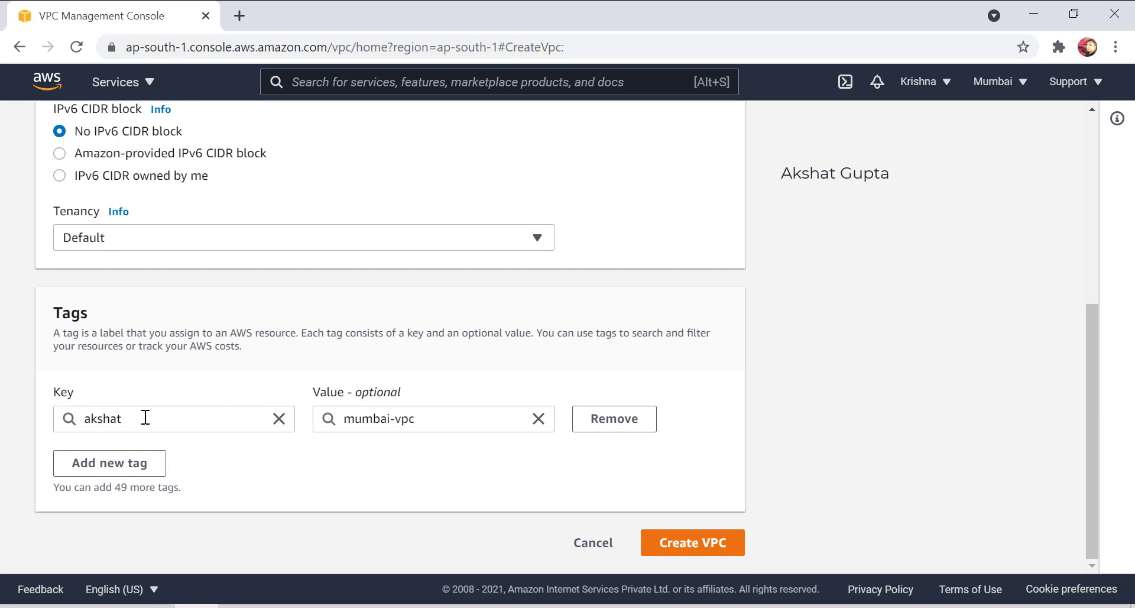
Create the 10.0.0.0/16 VPC, noting DNS hostnames is Disabled, and bring up Paint.
left_click(706, 548)
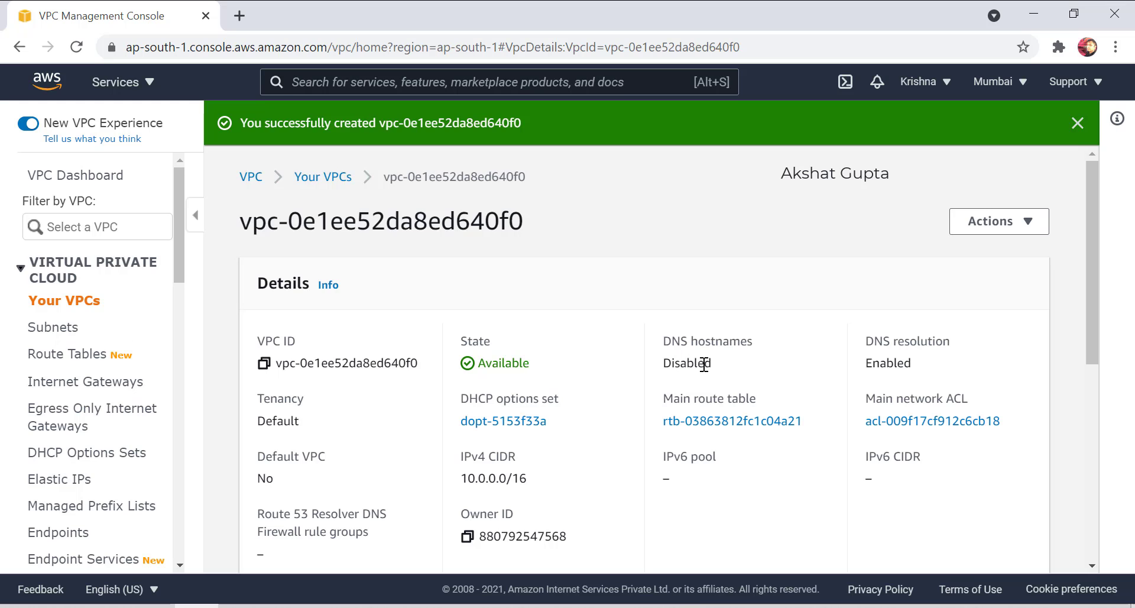
double_click(681, 363)
left_click(640, 606)
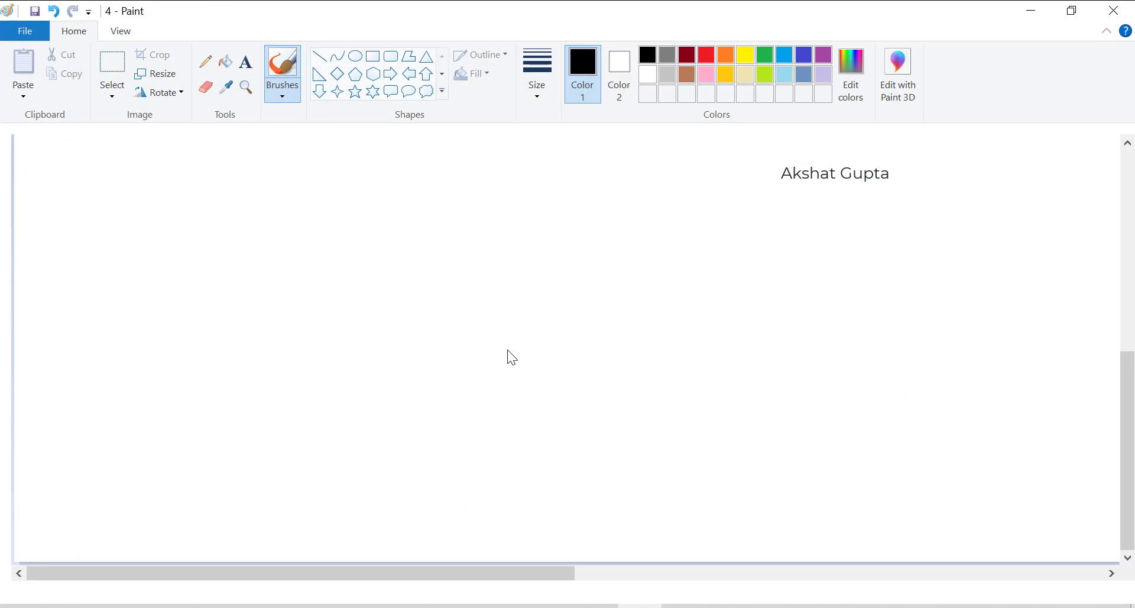
Start a new Paint drawing with a large VPC box labelled 'VPC 10.0.0.0/16'.
key("ctrl+n")
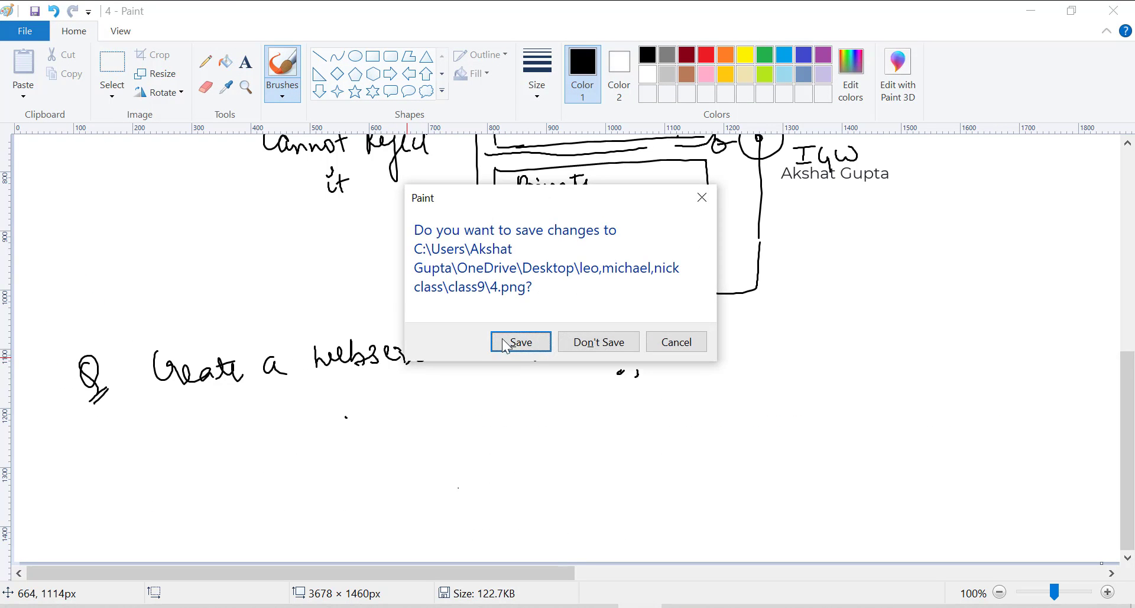
left_click(585, 342)
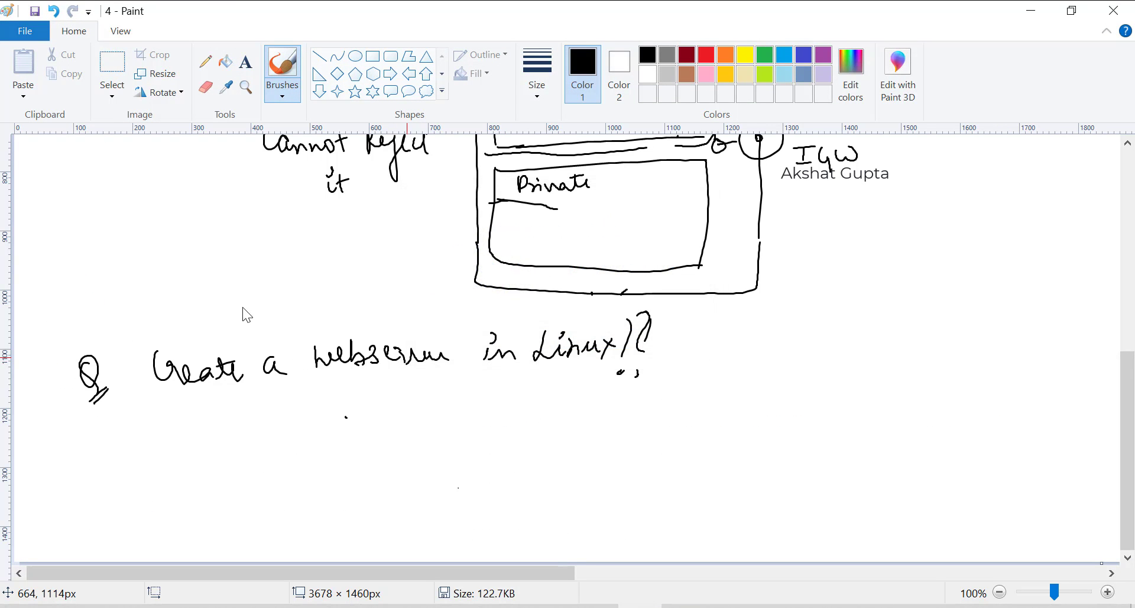
left_click(372, 56)
mouse_move(166, 172)
left_mouse_down()
mouse_move(455, 393)
mouse_move(586, 516)
mouse_move(575, 545)
left_mouse_up()
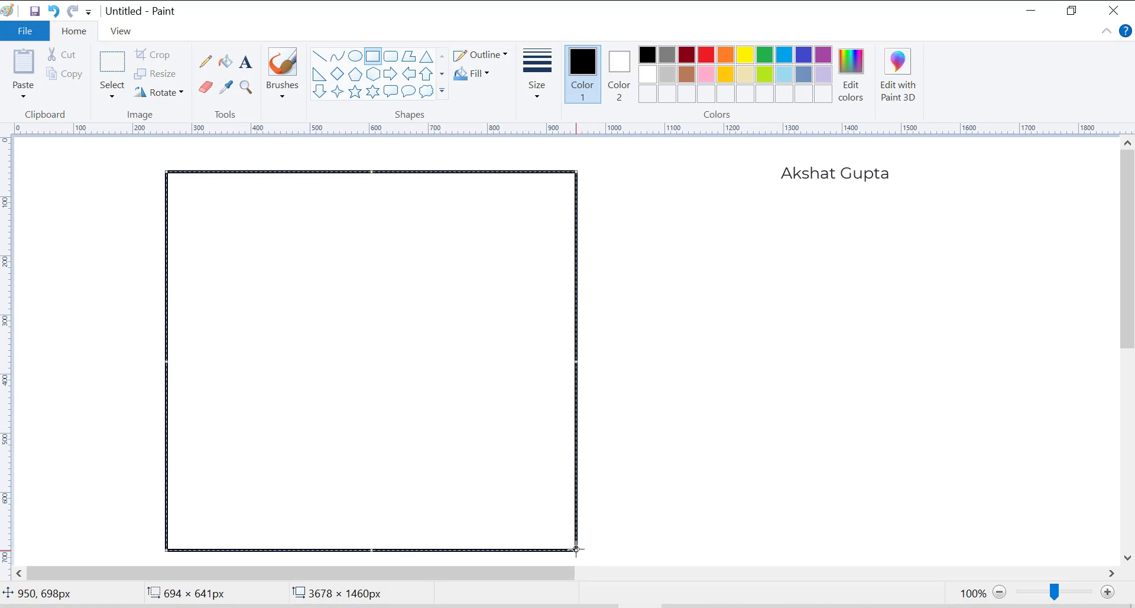
left_click(247, 62)
left_click(601, 179)
type("VP")
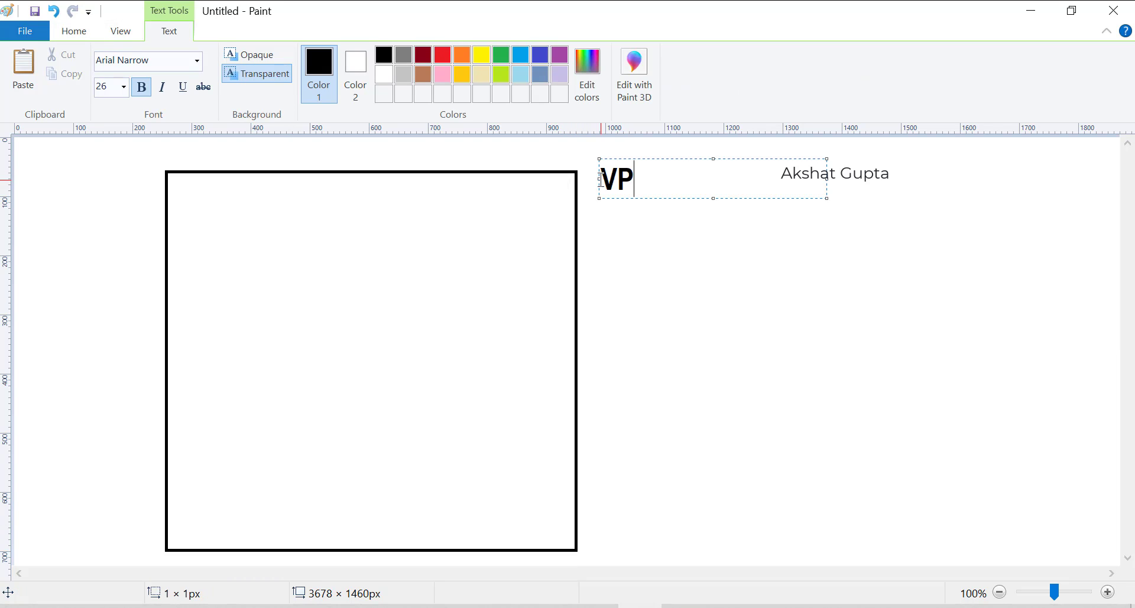
type("C 10")
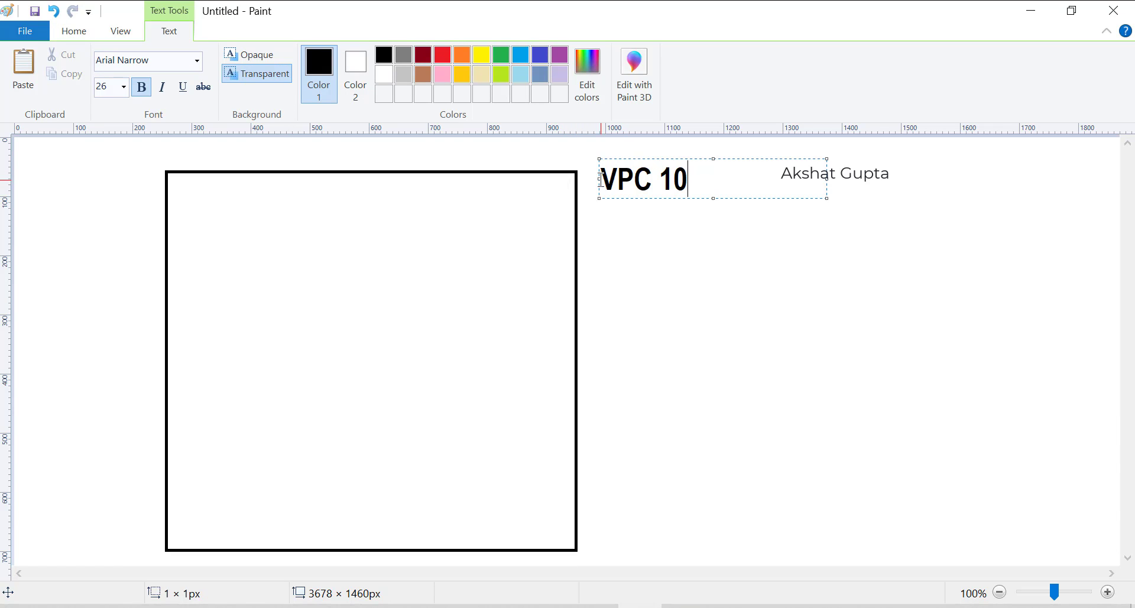
type(".0.0.")
key("BackSpace")
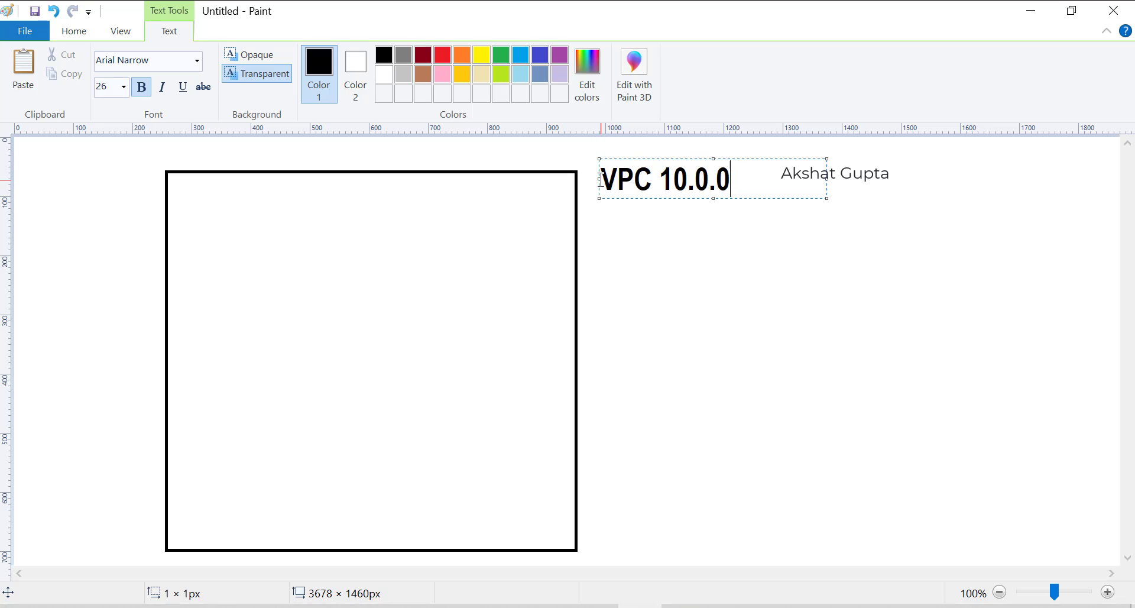
type(".0/16")
left_click(629, 404)
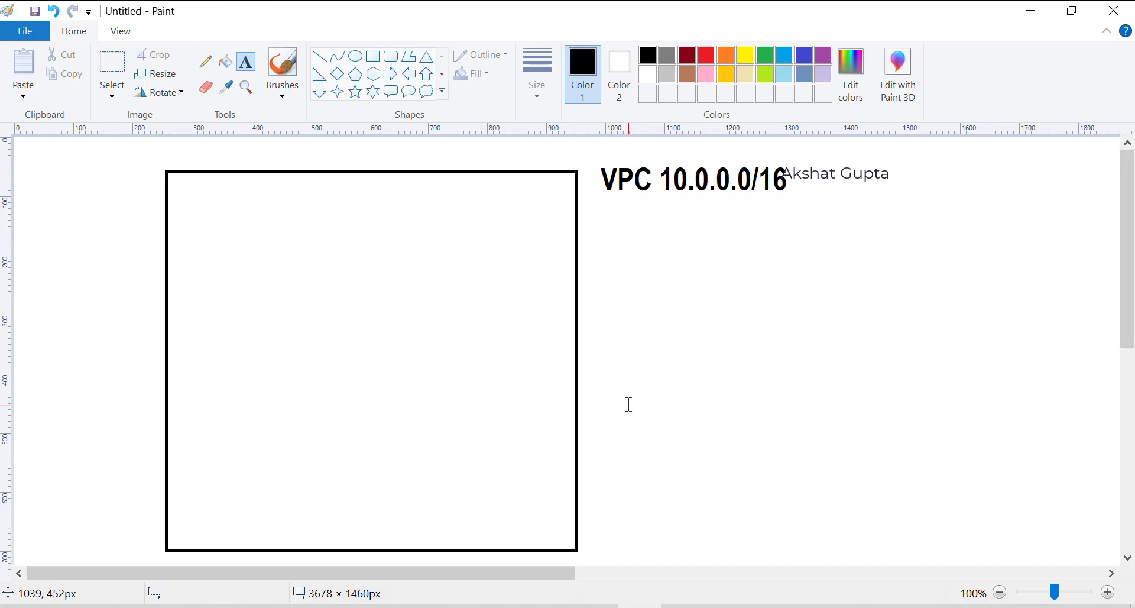
Draw upper and lower subnet boxes inside the VPC box.
left_click(372, 56)
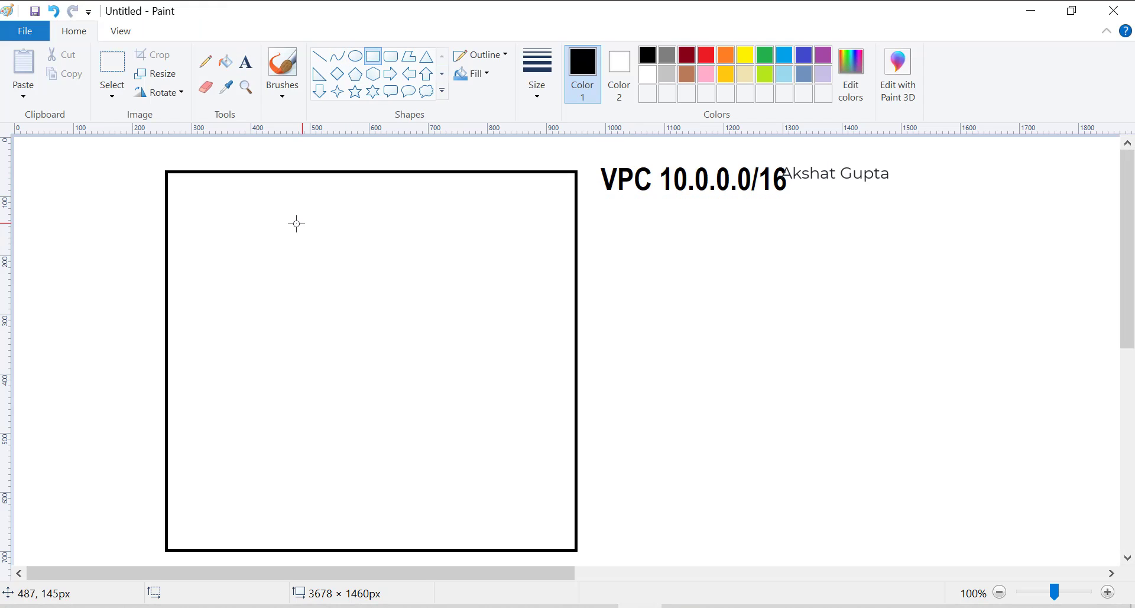
left_click_drag(191, 206, 460, 322)
left_click_drag(521, 361, 529, 370)
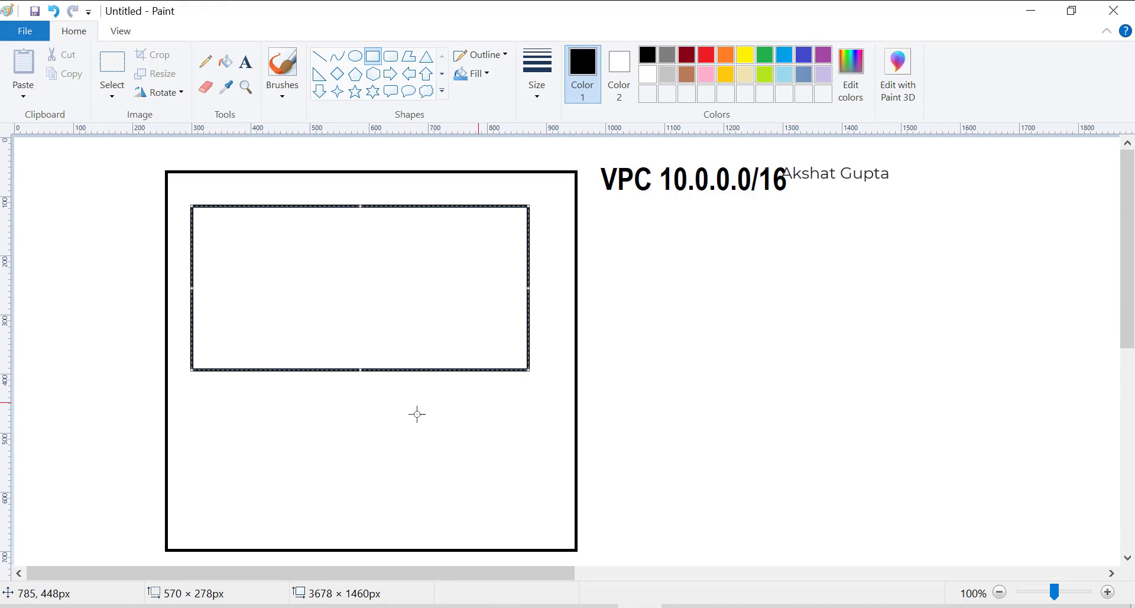
left_click_drag(188, 393, 533, 541)
Label the upper box 'public subnet'.
left_click(246, 61)
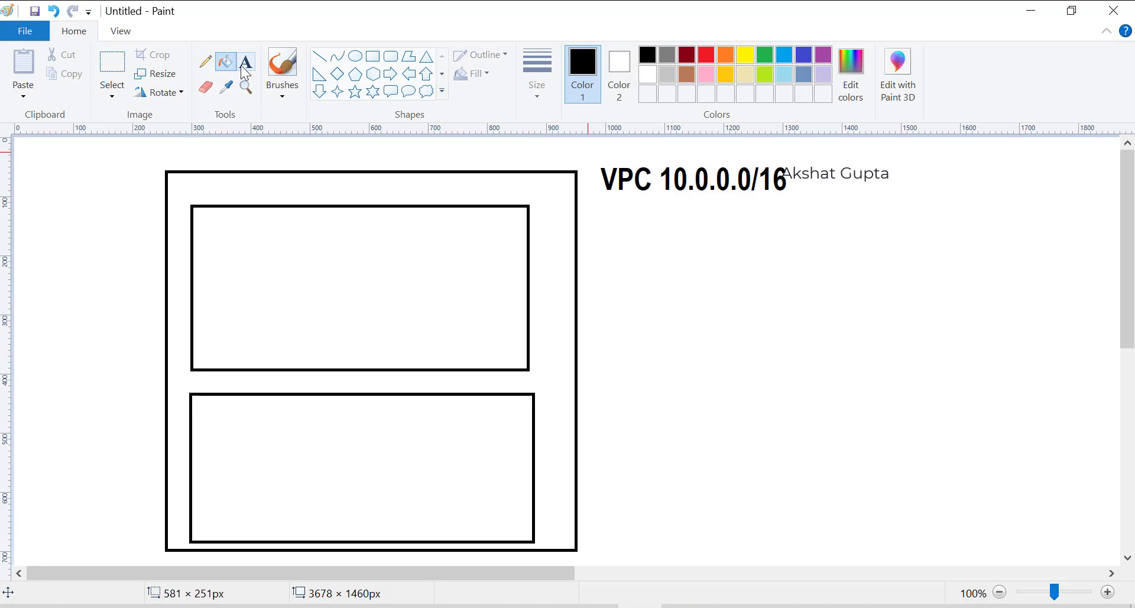
left_click(228, 254)
type("S")
key("BackSpace")
type("p")
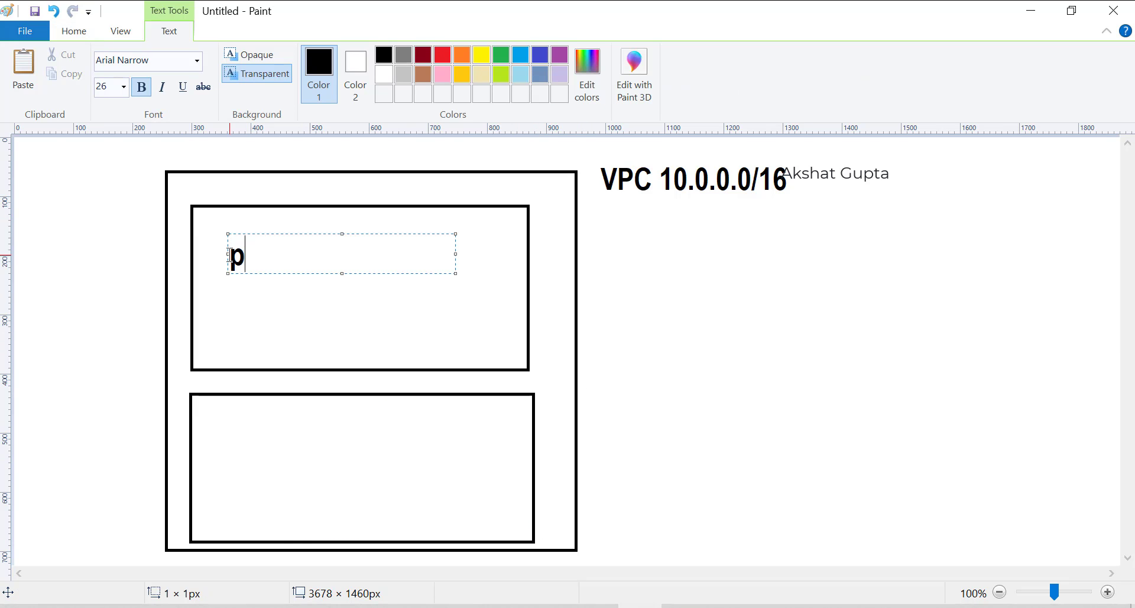
type("ublic subnet")
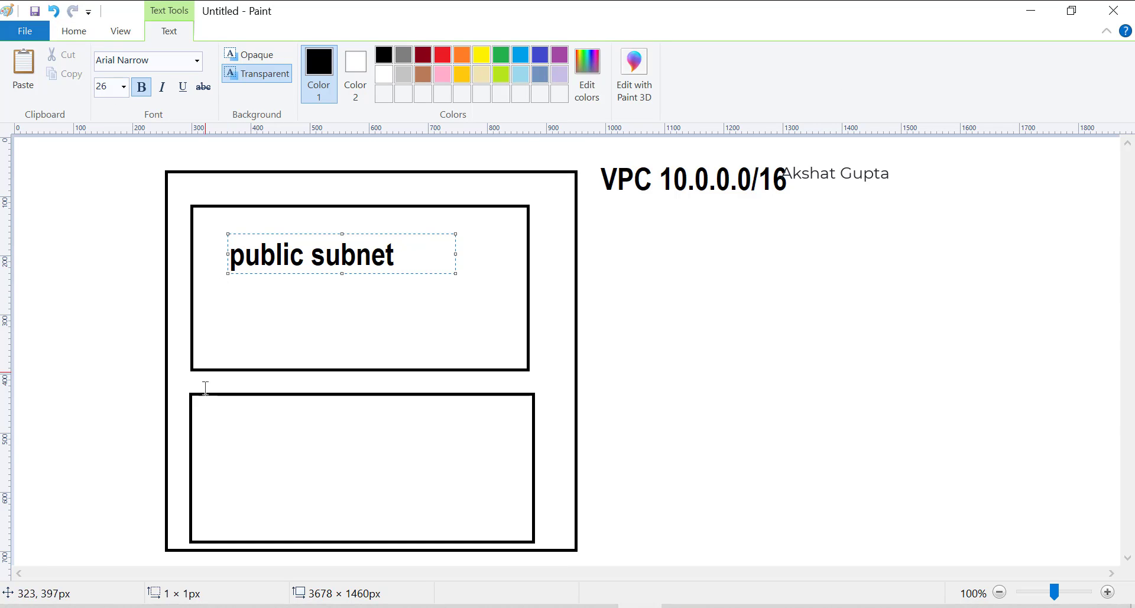
left_click(225, 433)
Label the lower box 'private subnet', correcting the typos.
left_click(227, 431)
type("private ")
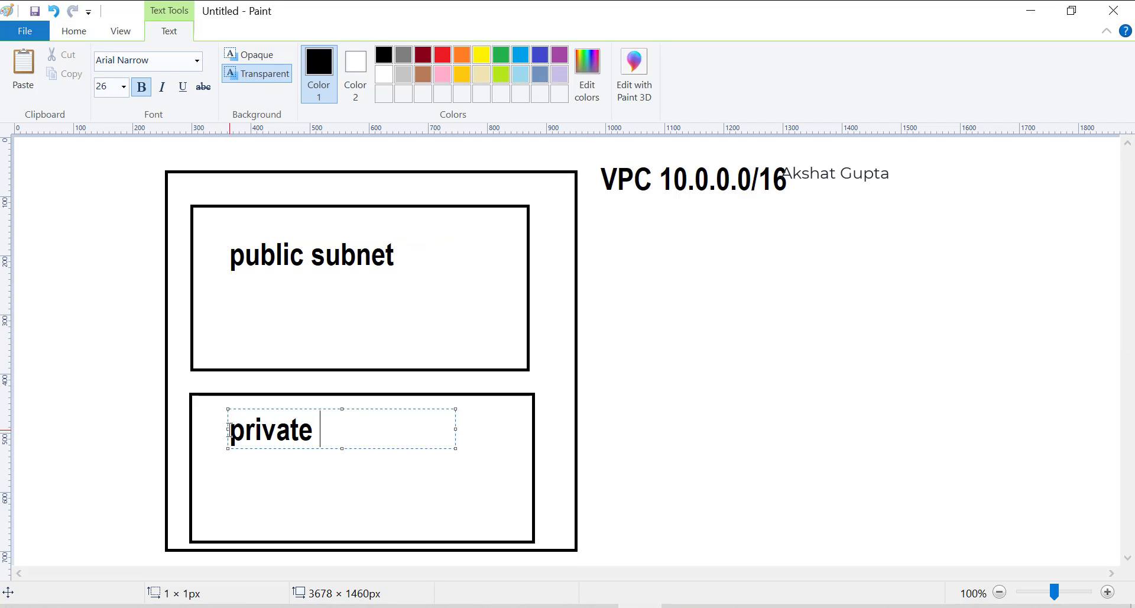
type("subney")
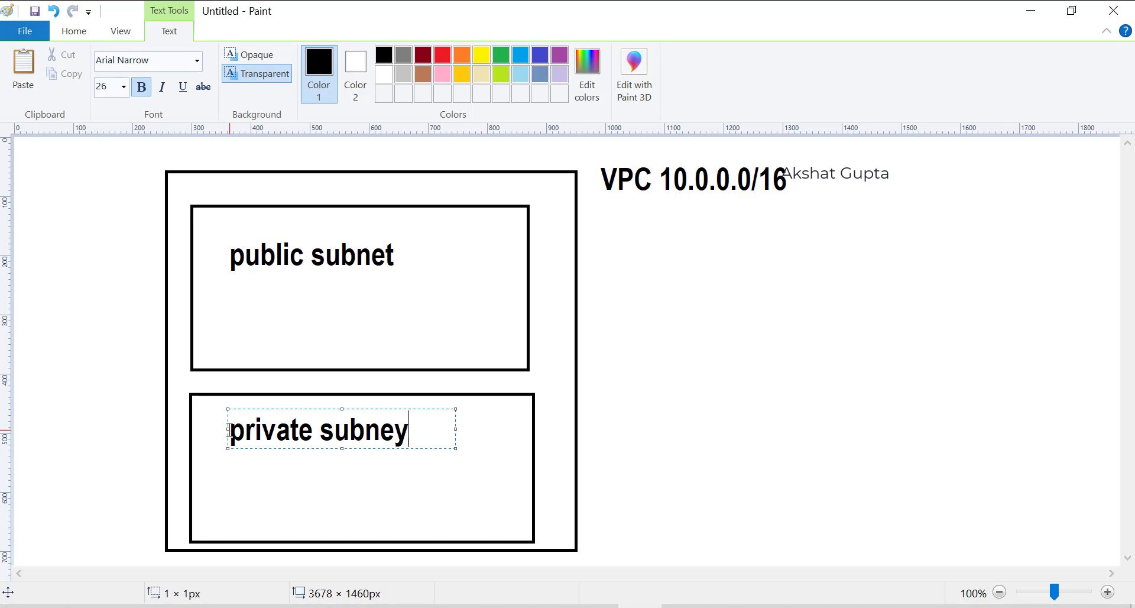
key("BackSpace")
type("t")
left_click(656, 427)
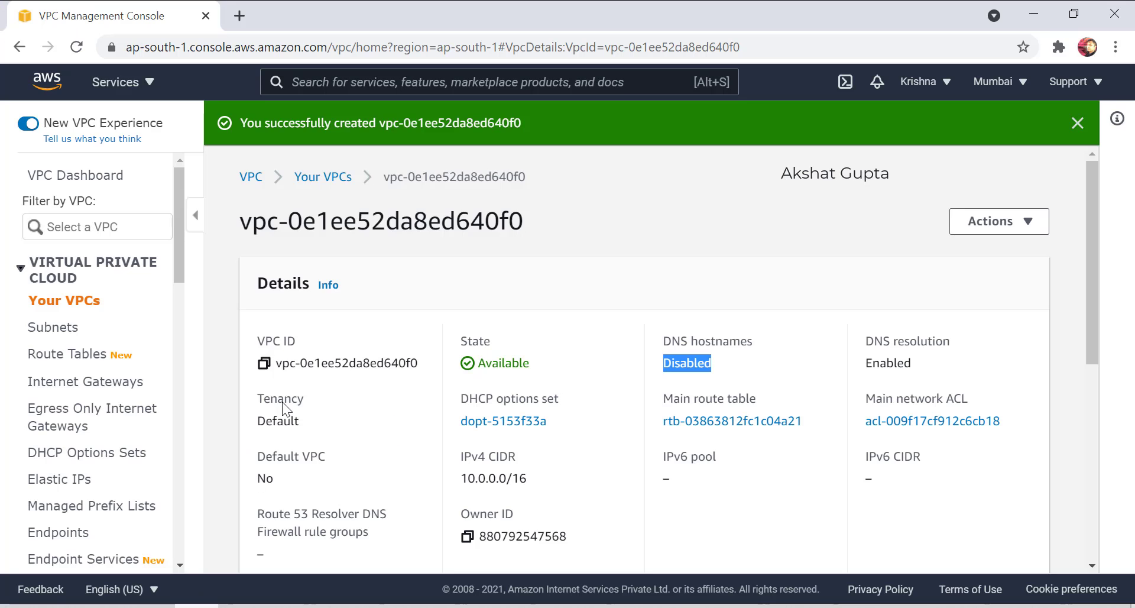
Go to Subnets, try a new subnet in the 10.0.0.0/16 VPC, then back out to the subnets list.
left_click(68, 336)
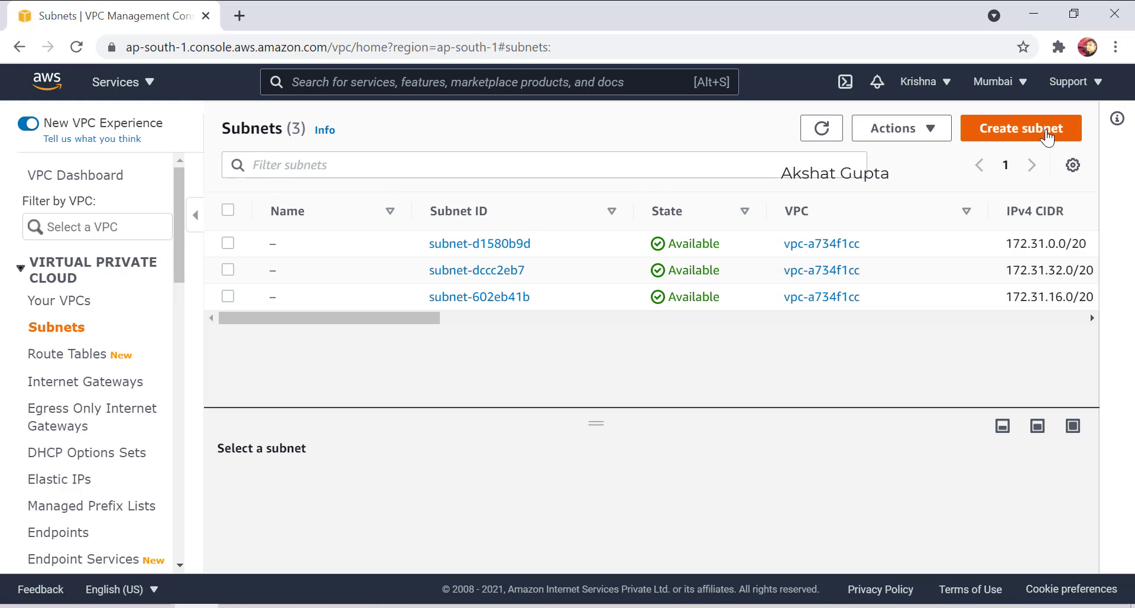
left_click(1047, 137)
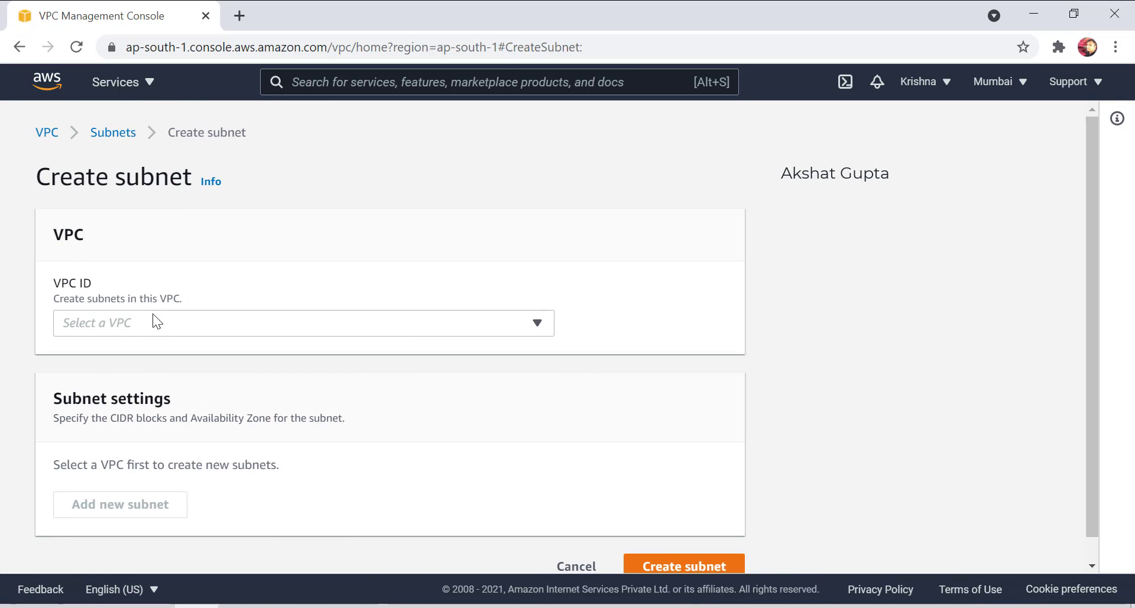
left_click(156, 323)
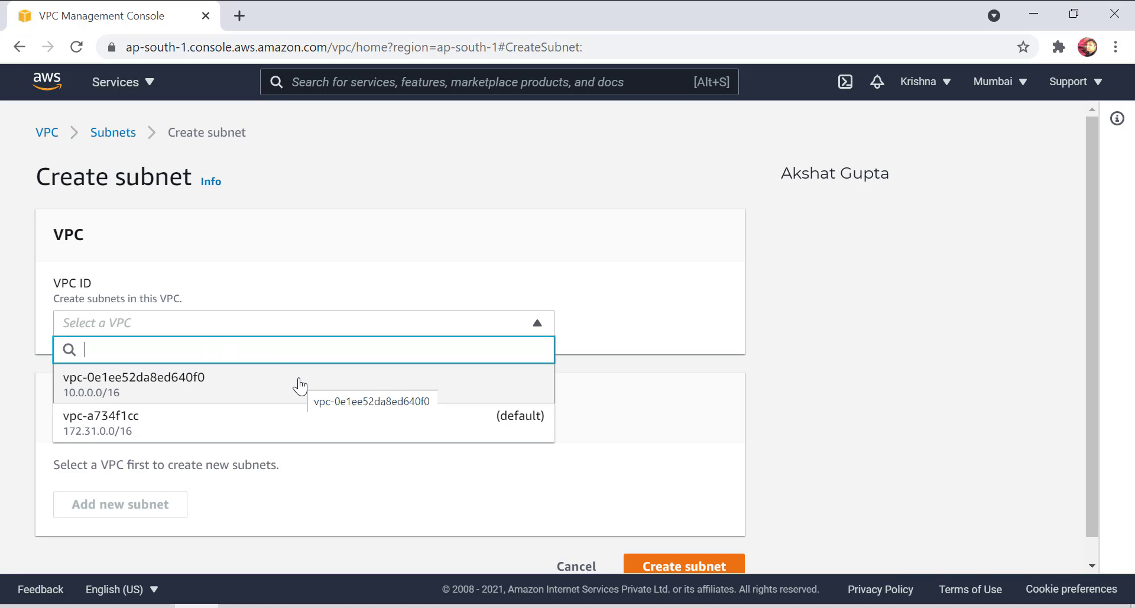
left_click(300, 384)
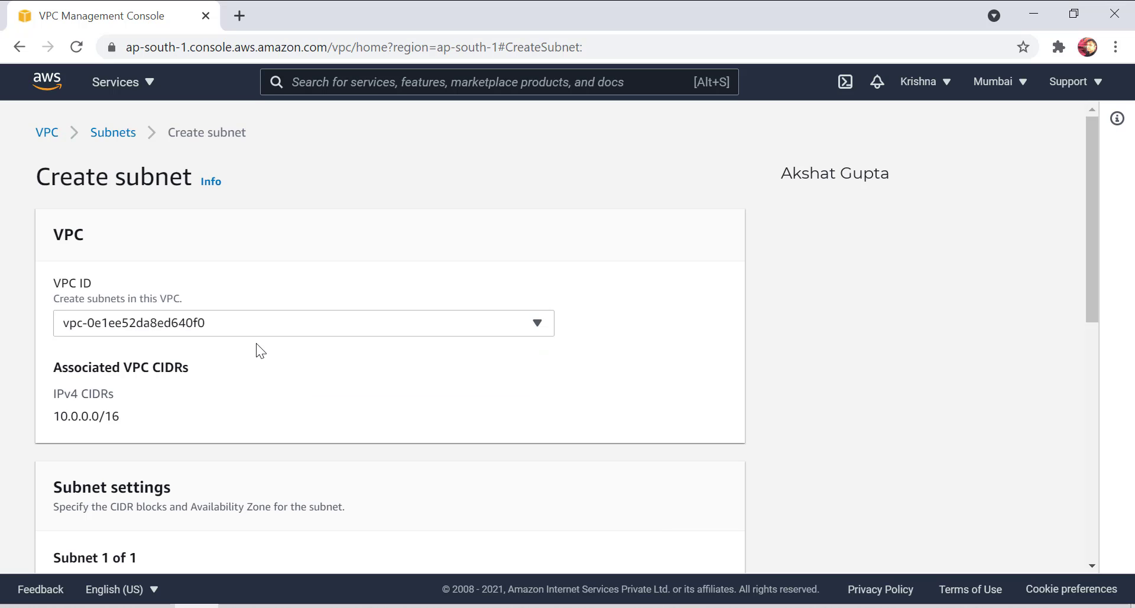
scroll(257, 341, "down", 1)
scroll(257, 339, "down", 3)
left_click(189, 232)
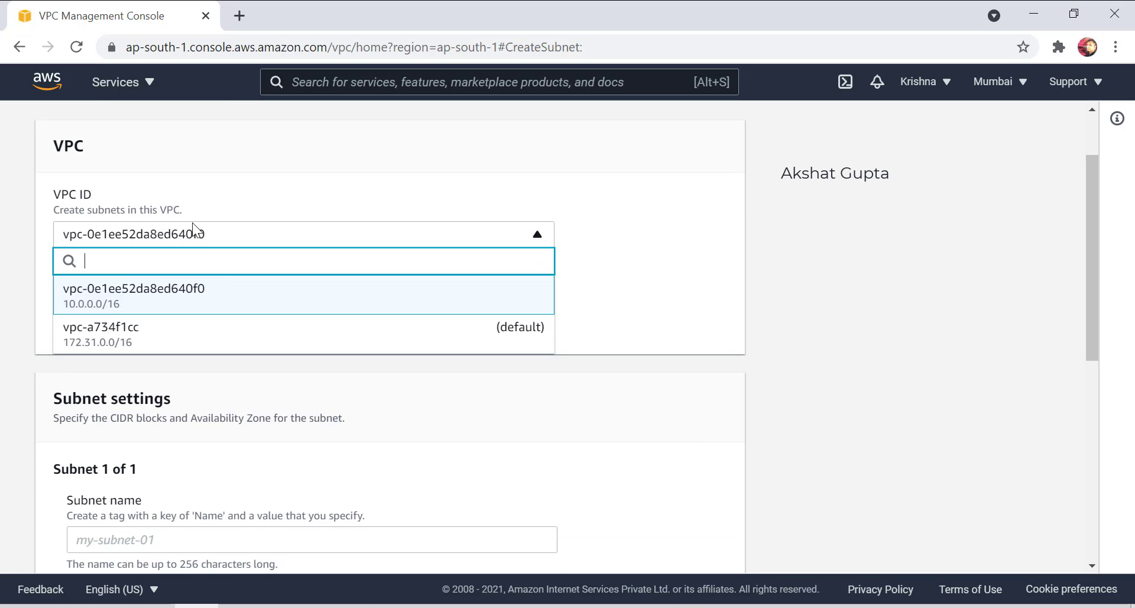
left_click(231, 299)
scroll(378, 258, "up", 3)
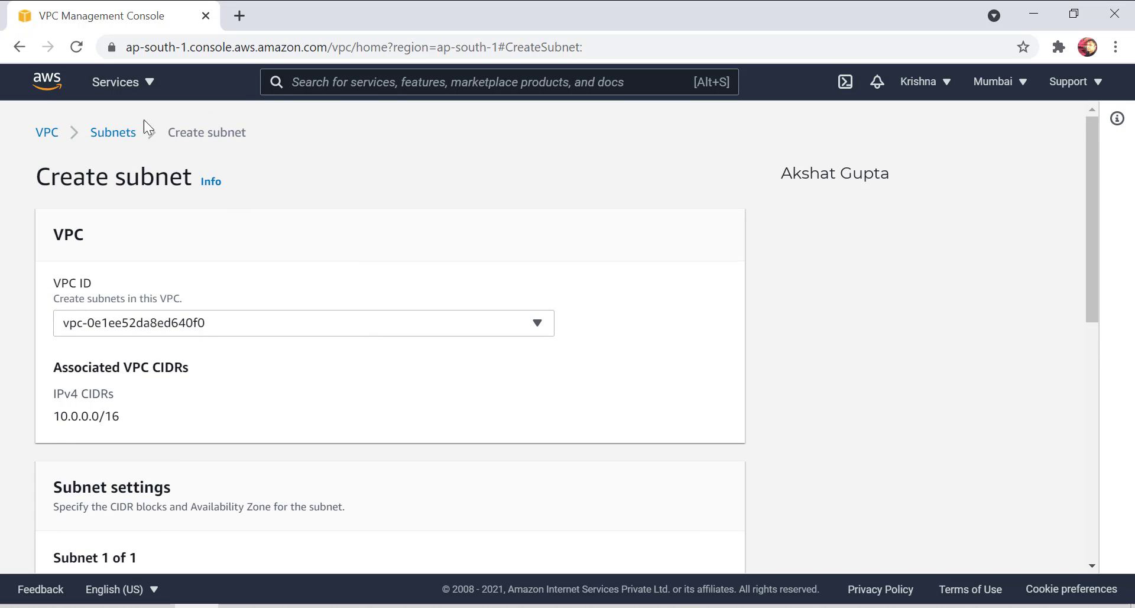
left_click(122, 142)
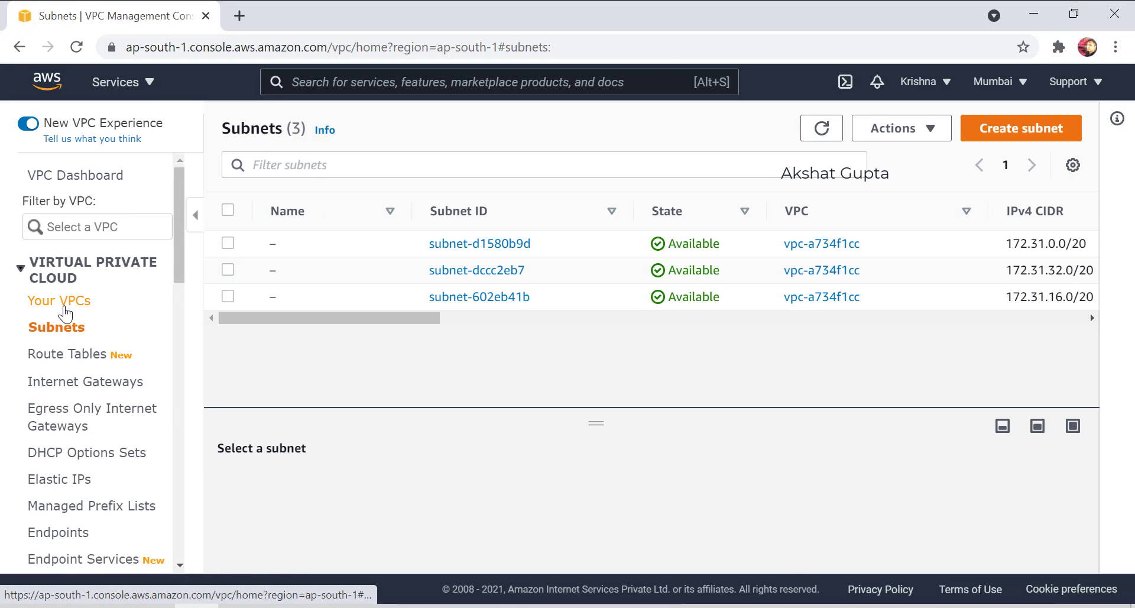
Rename the 10.0.0.0/16 VPC to 'mumbaivpc' in Your VPCs, then go back to Subnets.
left_click(65, 305)
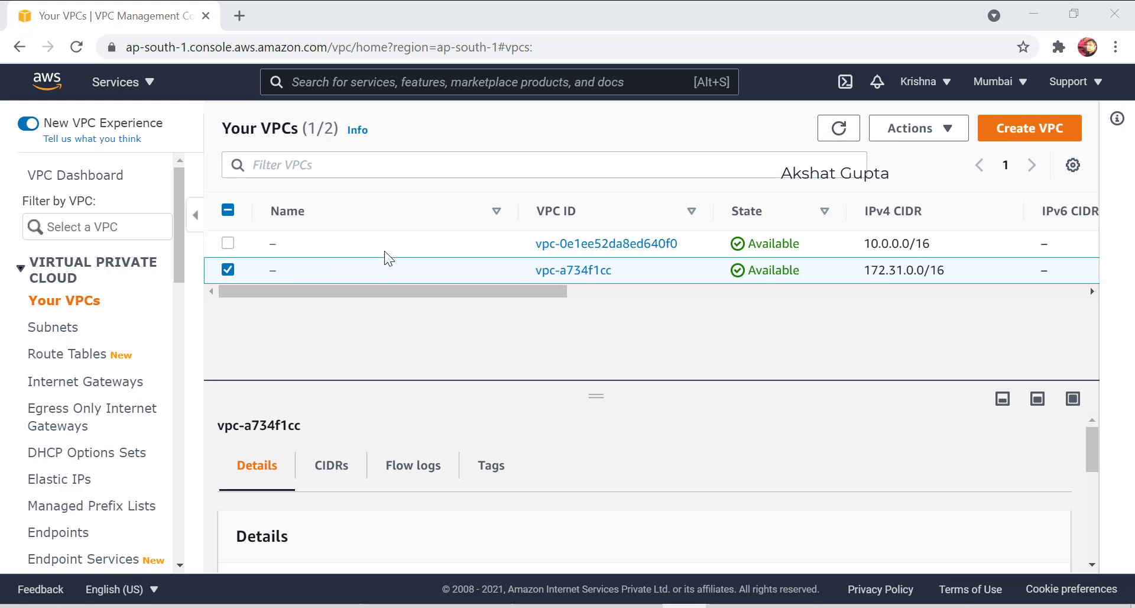
left_click(227, 243)
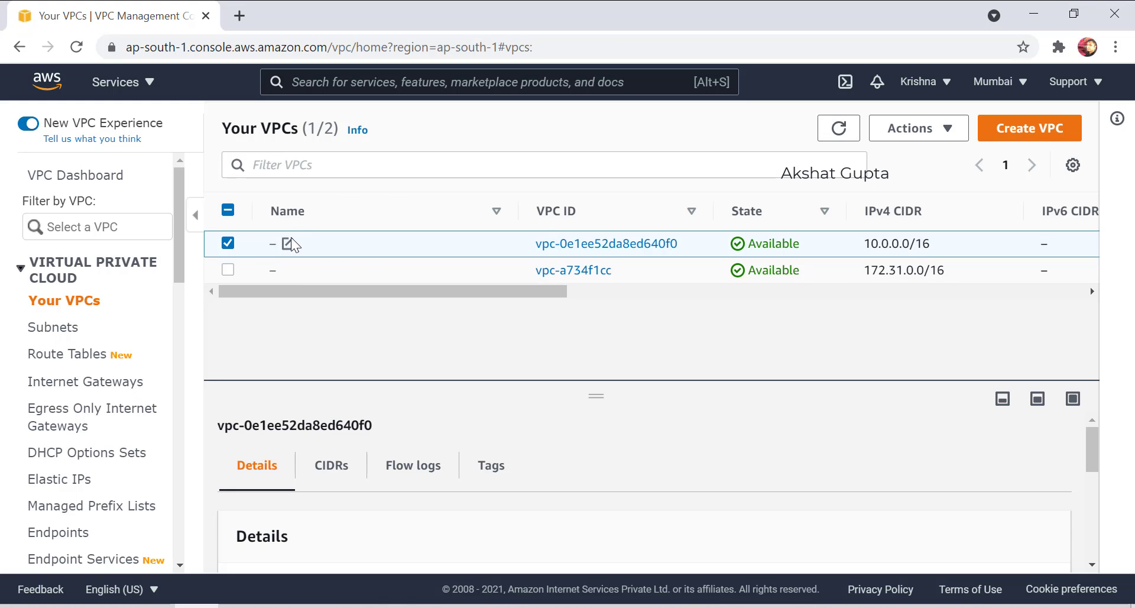
left_click(288, 243)
type("mumbaivpc")
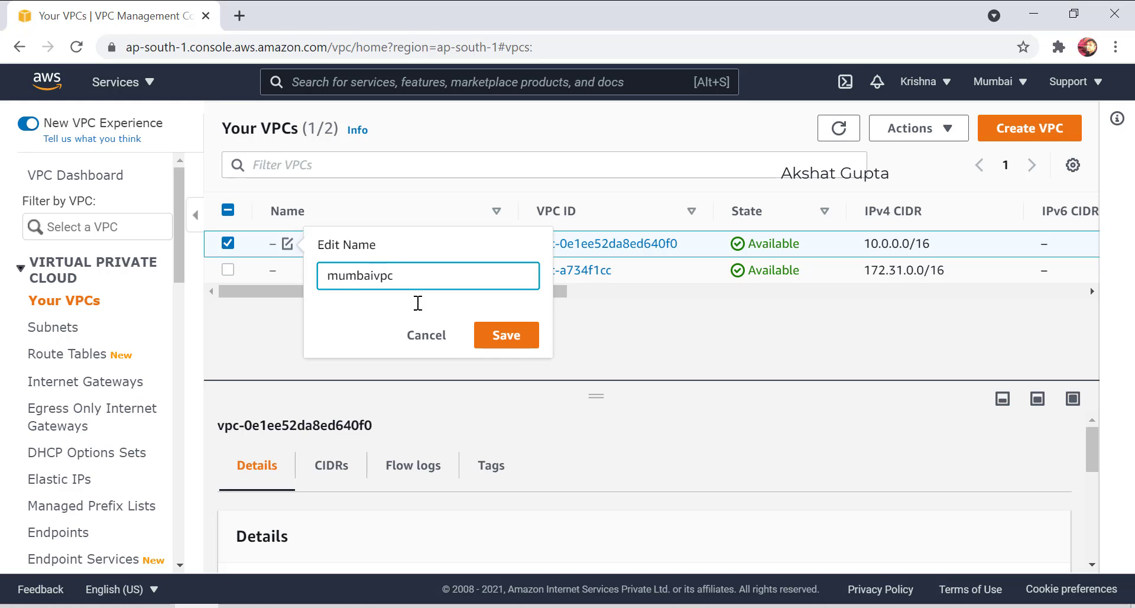
left_click(514, 336)
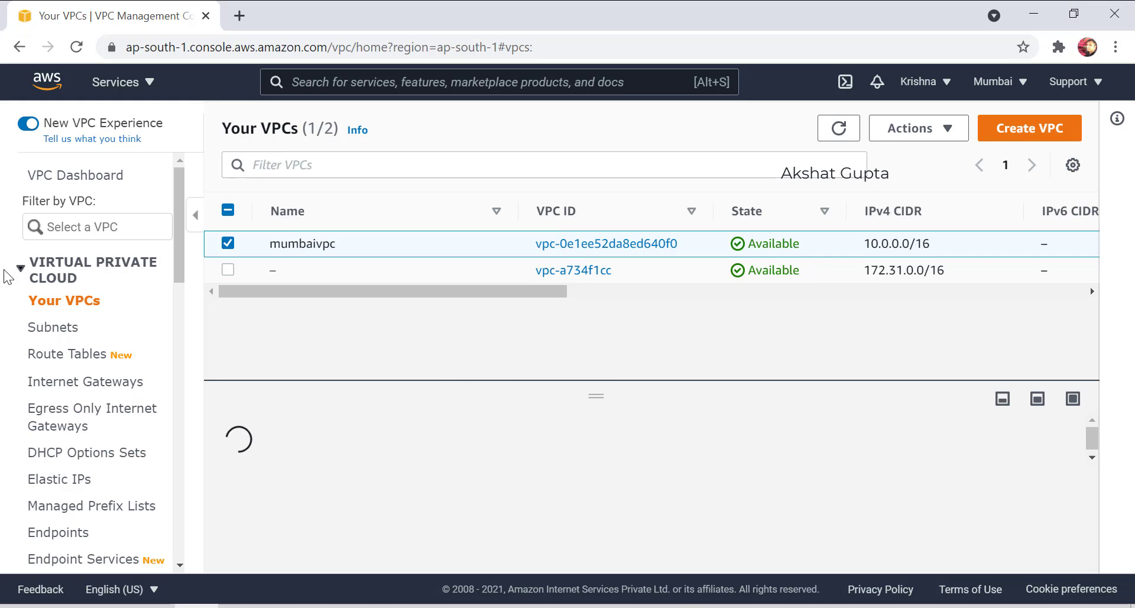
left_click(63, 329)
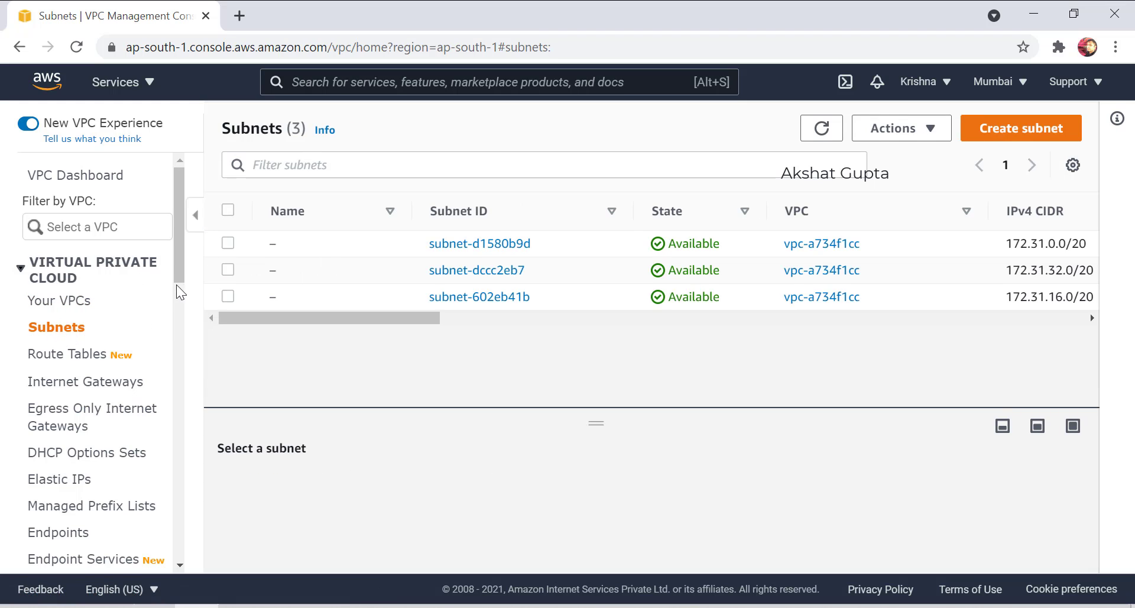
Start a new subnet and assign it to the mumbaivpc VPC.
left_click(995, 137)
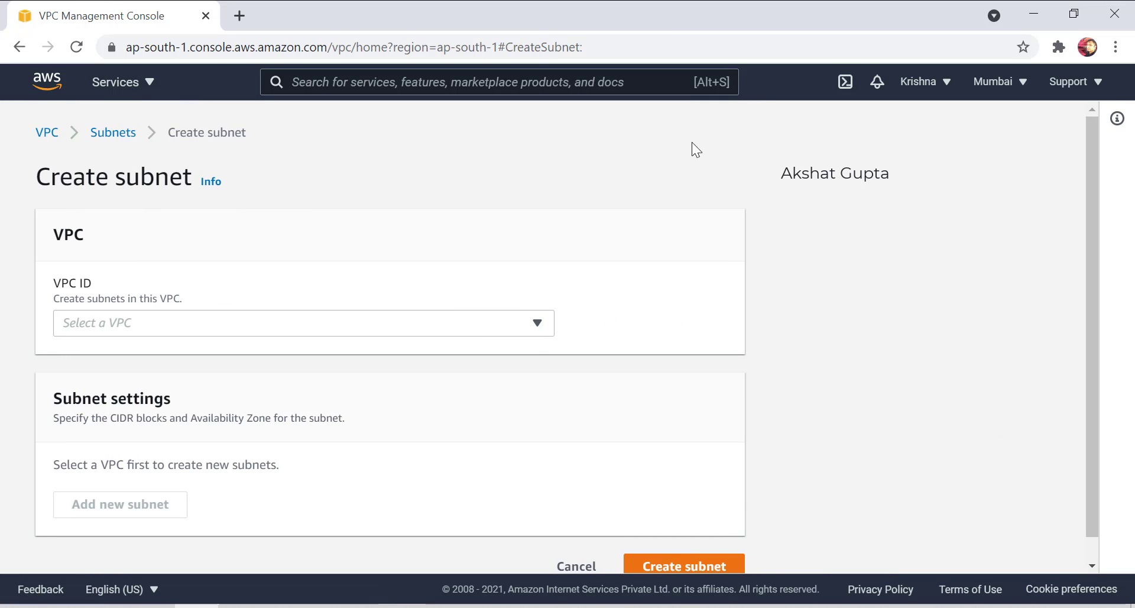
left_click(320, 323)
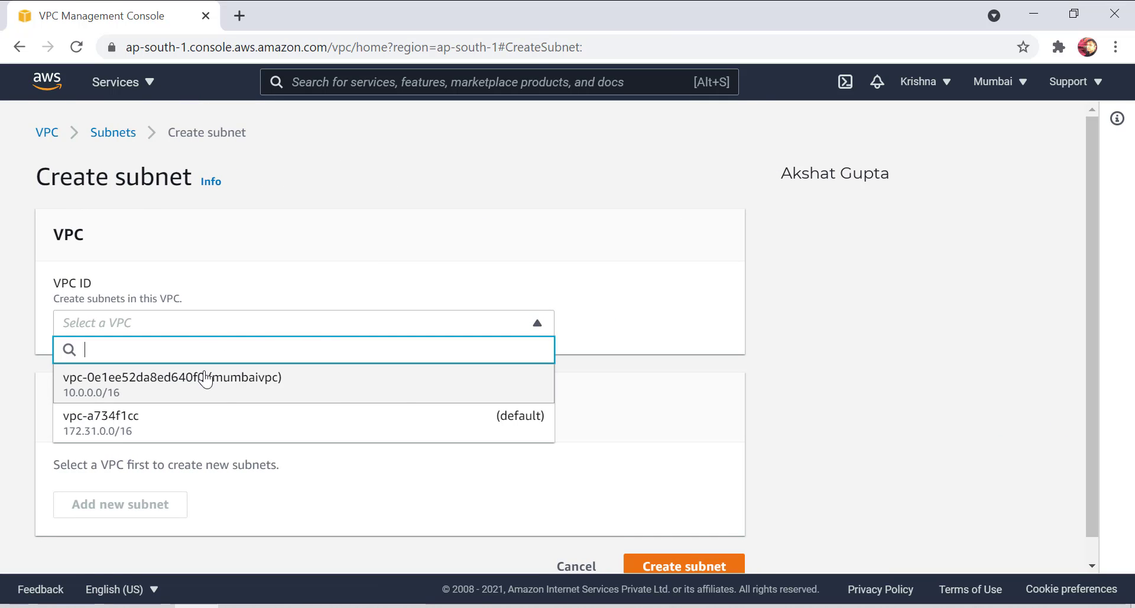
left_click(271, 379)
scroll(256, 294, "down", 3)
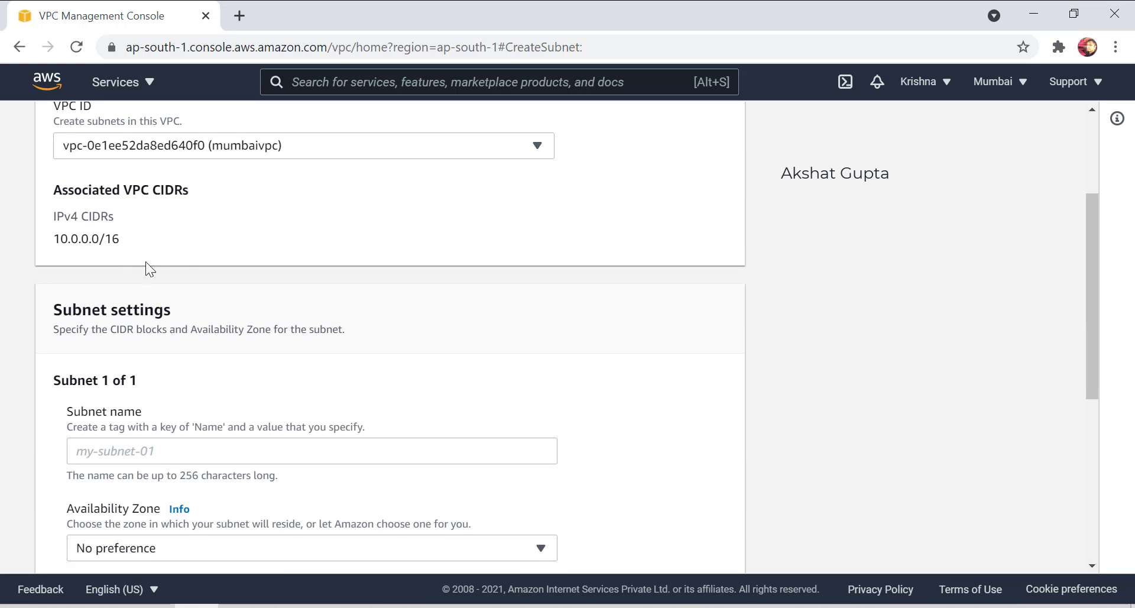
left_click_drag(121, 239, 55, 253)
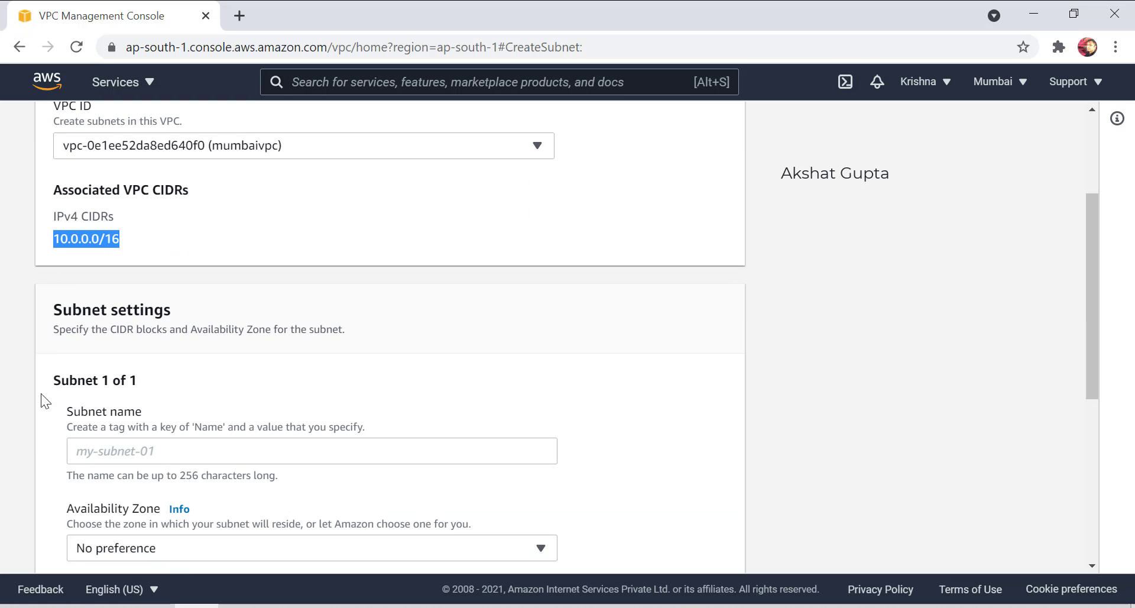
Name the subnet 'publicsubnet' and bring up the Availability Zone choices.
left_click(83, 448)
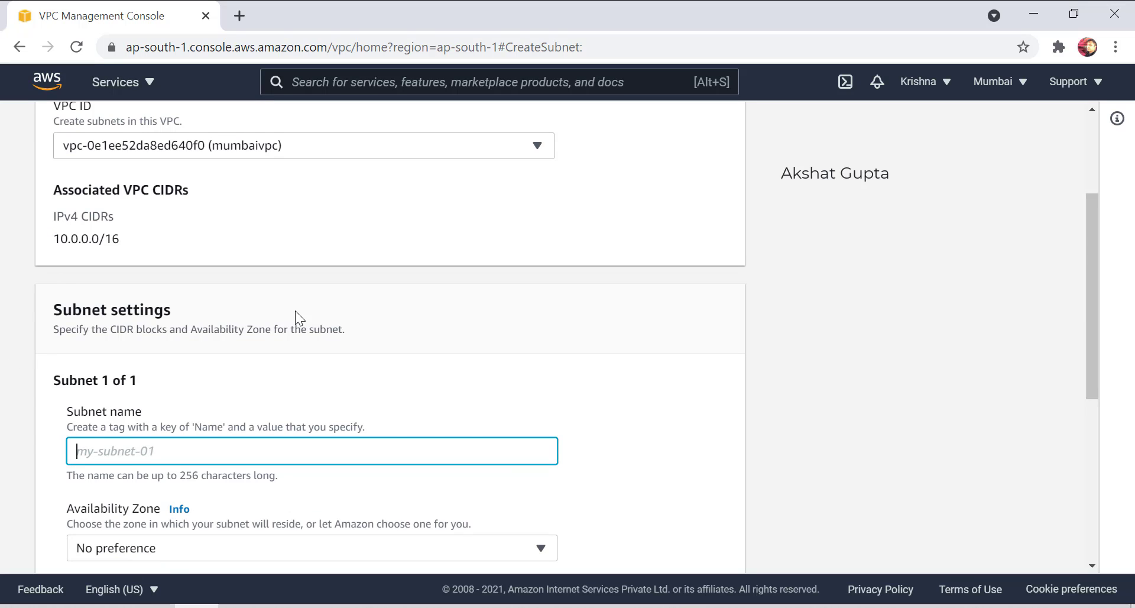
type("publicsubnety")
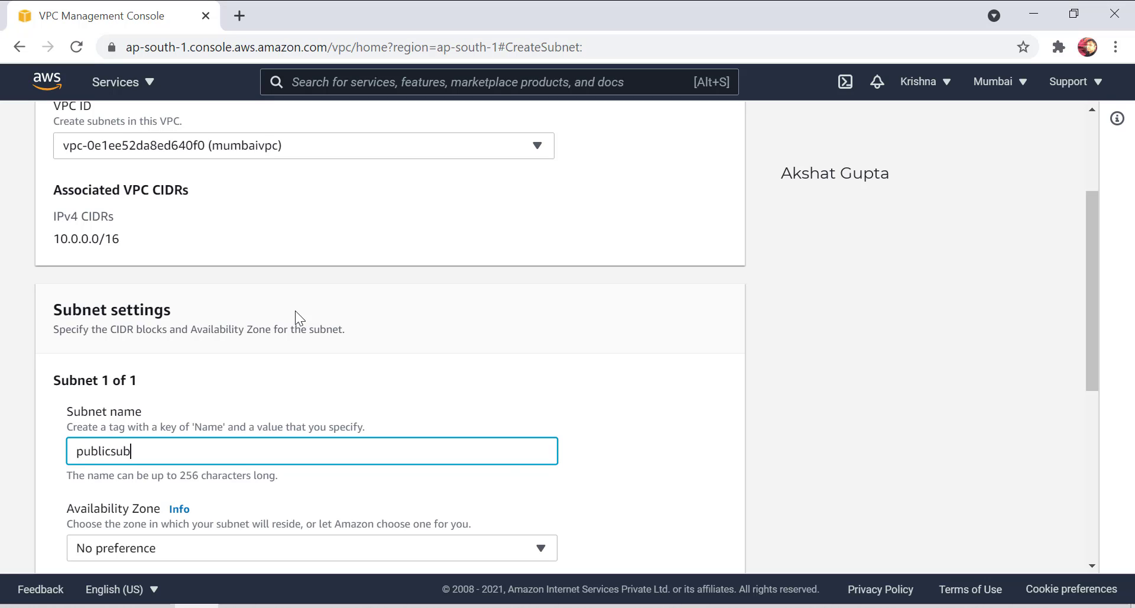
key("BackSpace")
scroll(295, 310, "down", 3)
left_click(141, 370)
left_click(140, 366)
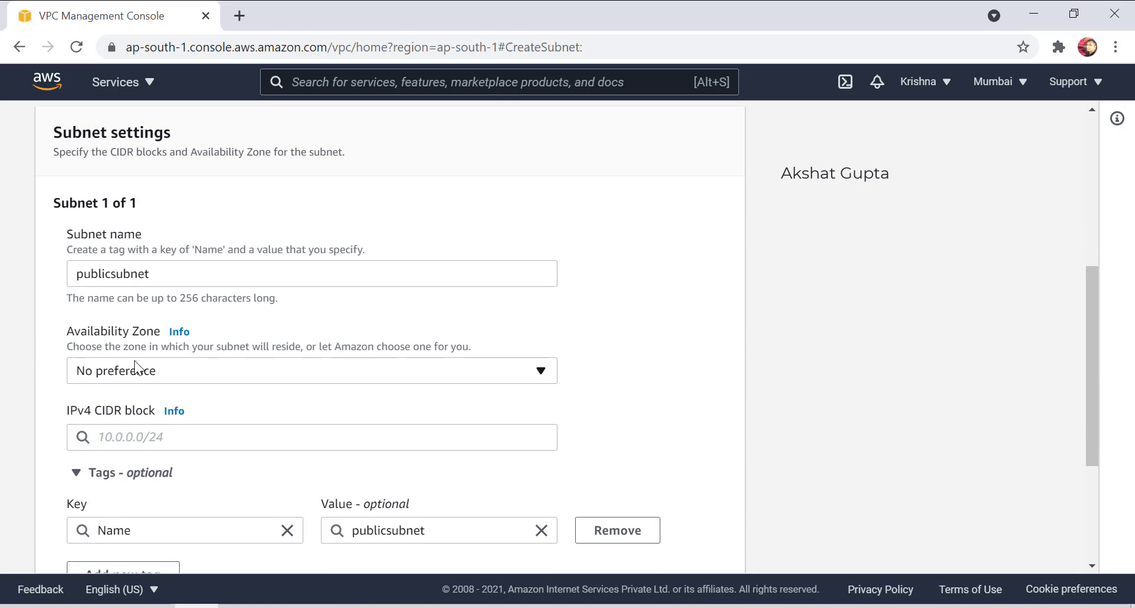
left_click(140, 367)
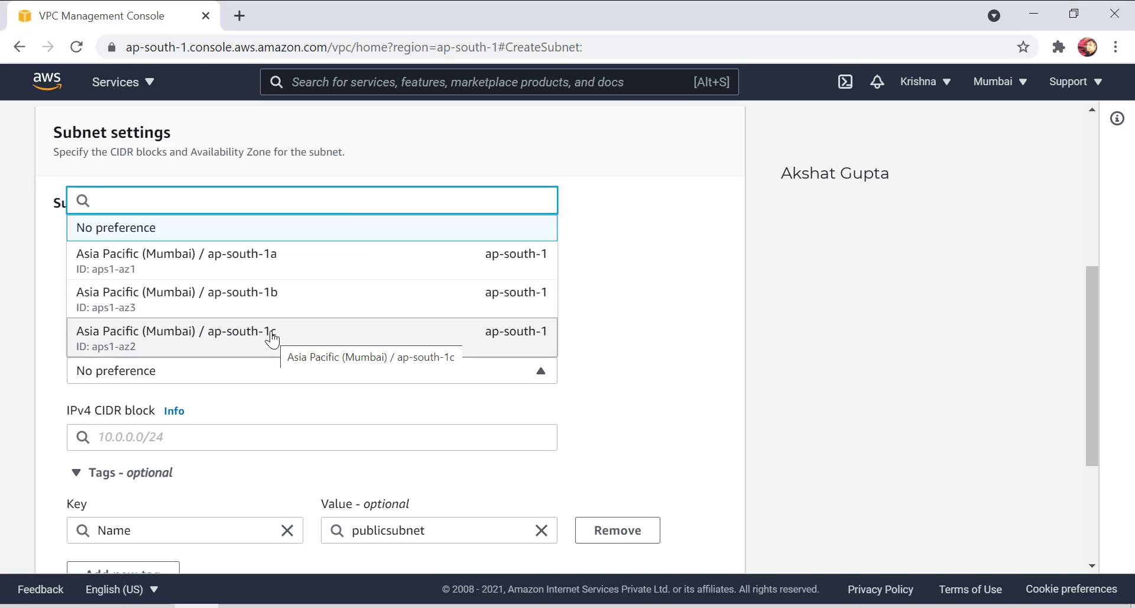
Place the subnet in Availability Zone ap-south-1a.
left_click(293, 270)
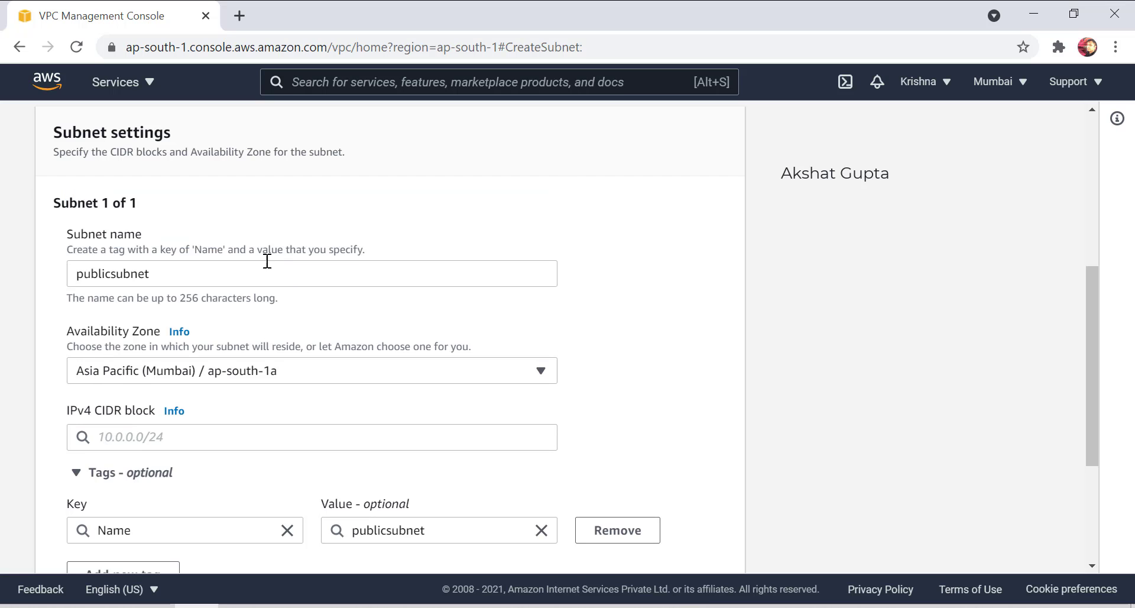
scroll(179, 384, "down", 3)
left_click(132, 259)
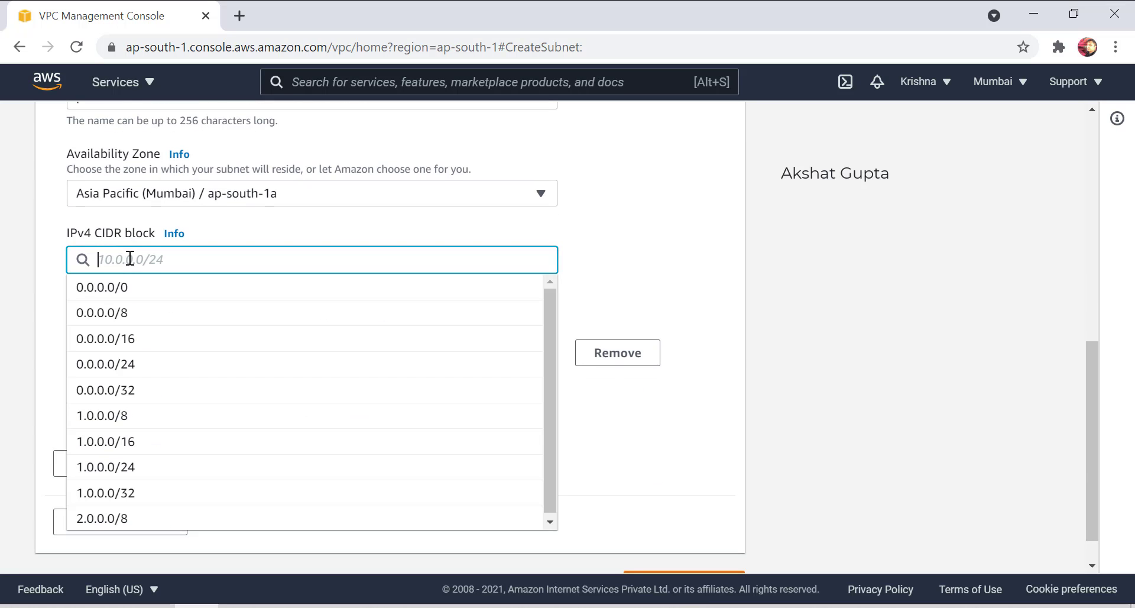
left_click(624, 220)
scroll(575, 303, "up", 3)
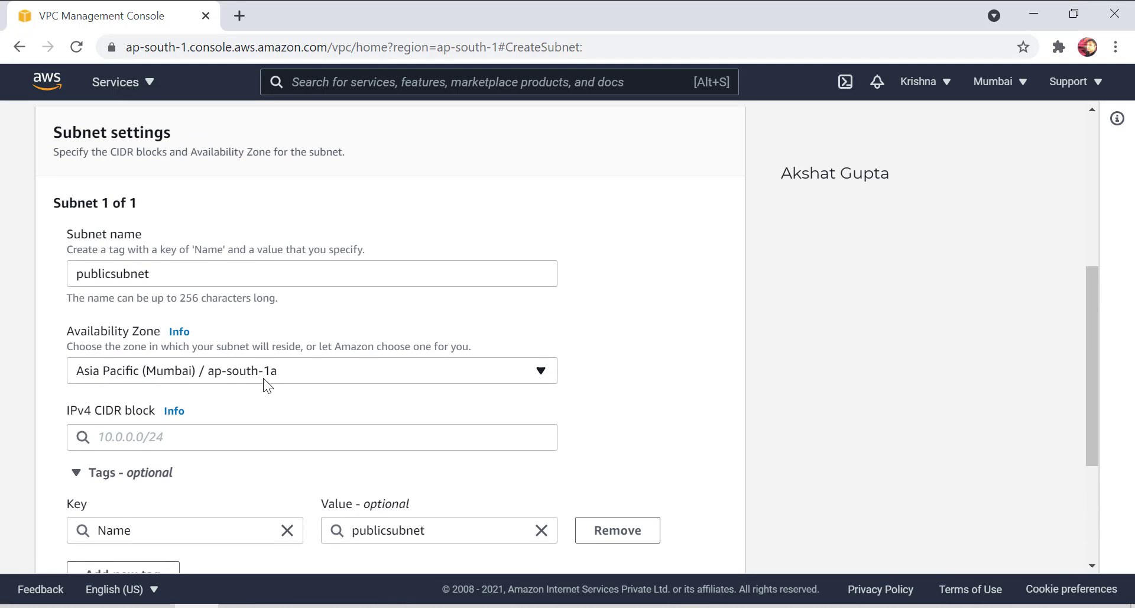
Copy the VPC's 10.0.0.0/16 range into the subnet's IPv4 CIDR block and create the subnet.
left_click(155, 437)
scroll(410, 312, "up", 5)
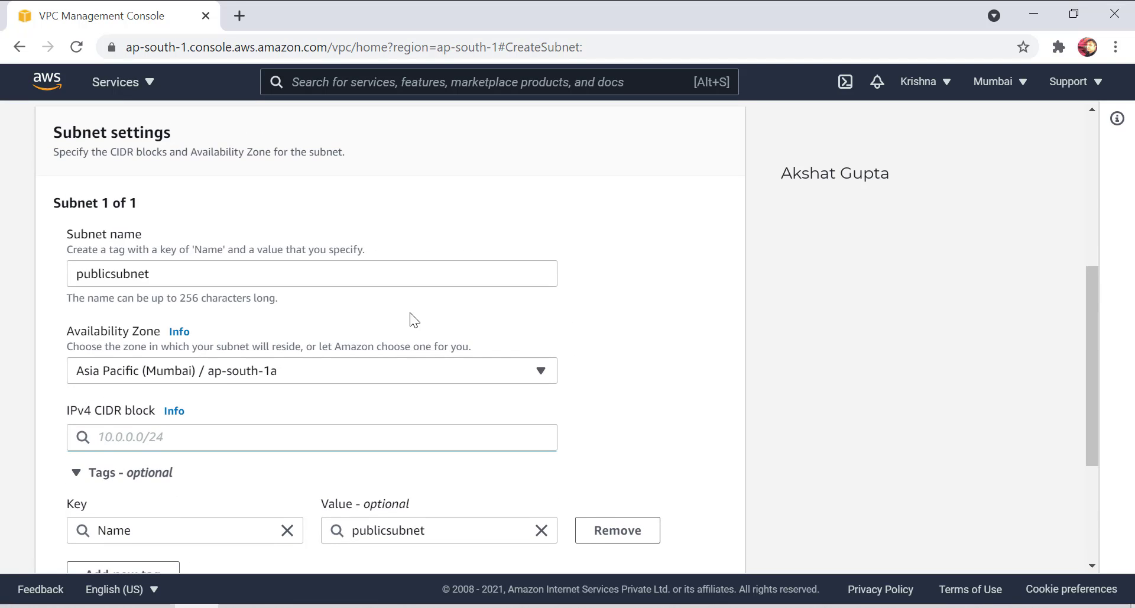
left_click_drag(125, 325, 19, 333)
key("ctrl+c")
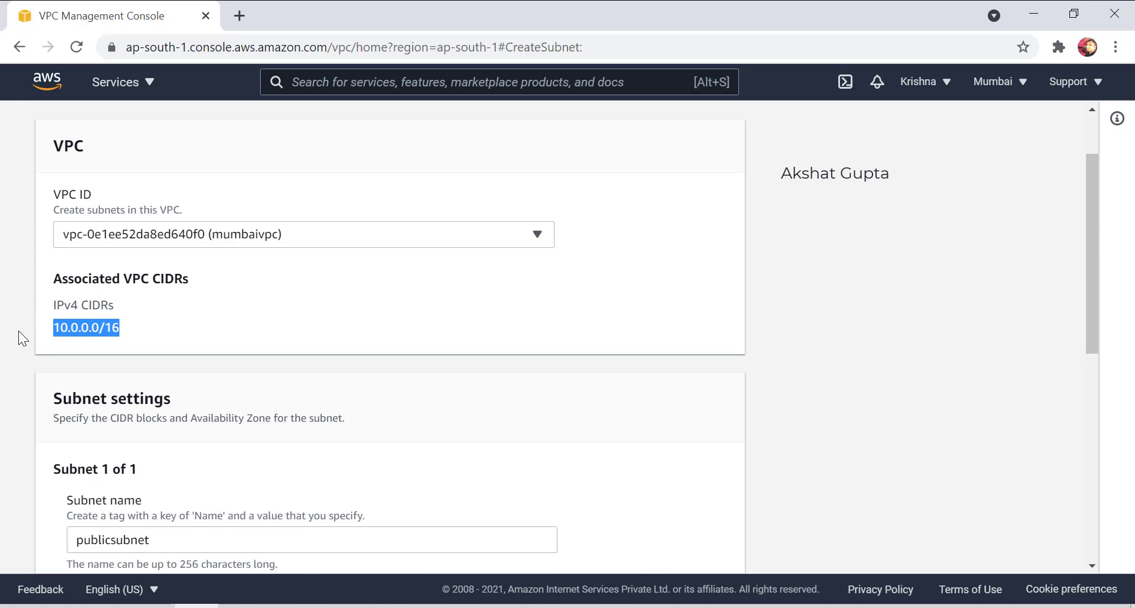
scroll(186, 442, "down", 5)
left_click(127, 437)
key("ctrl+v")
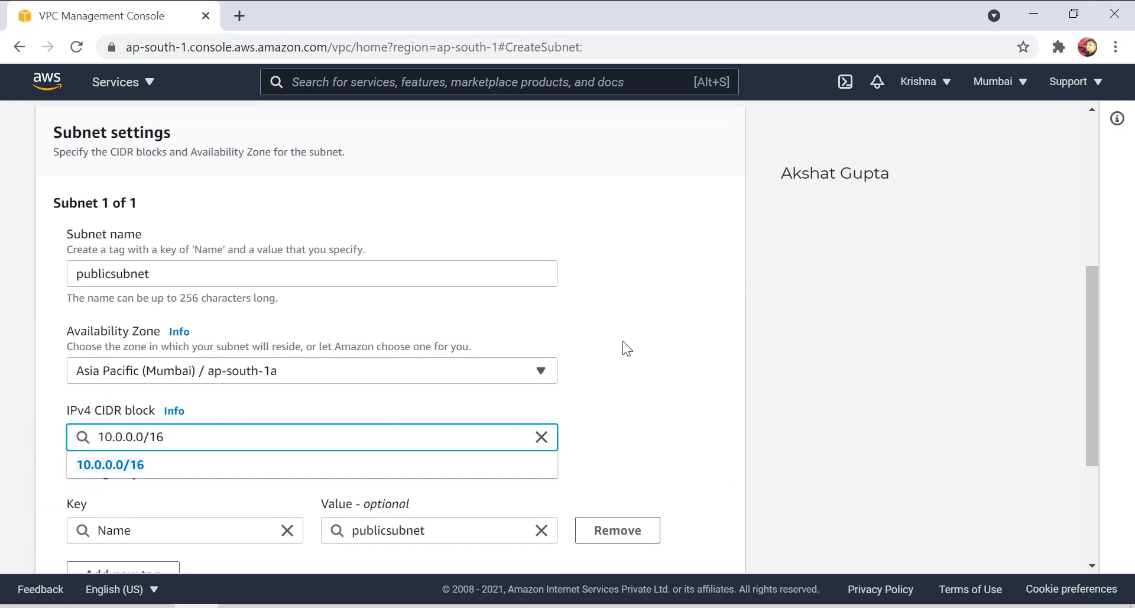
left_click(594, 382)
scroll(626, 502, "down", 4)
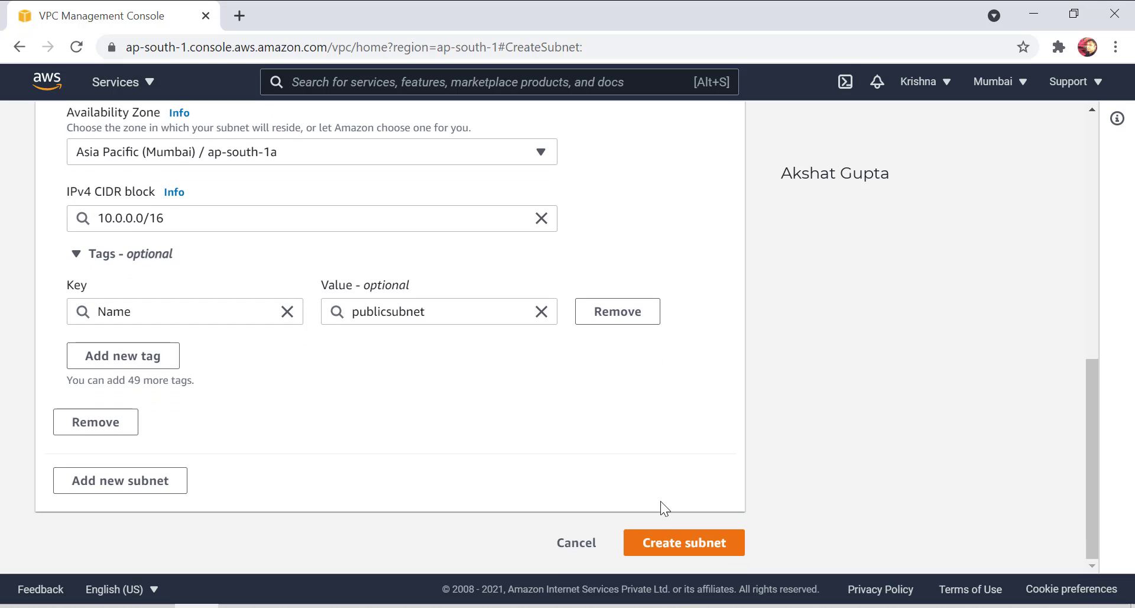
left_click(654, 542)
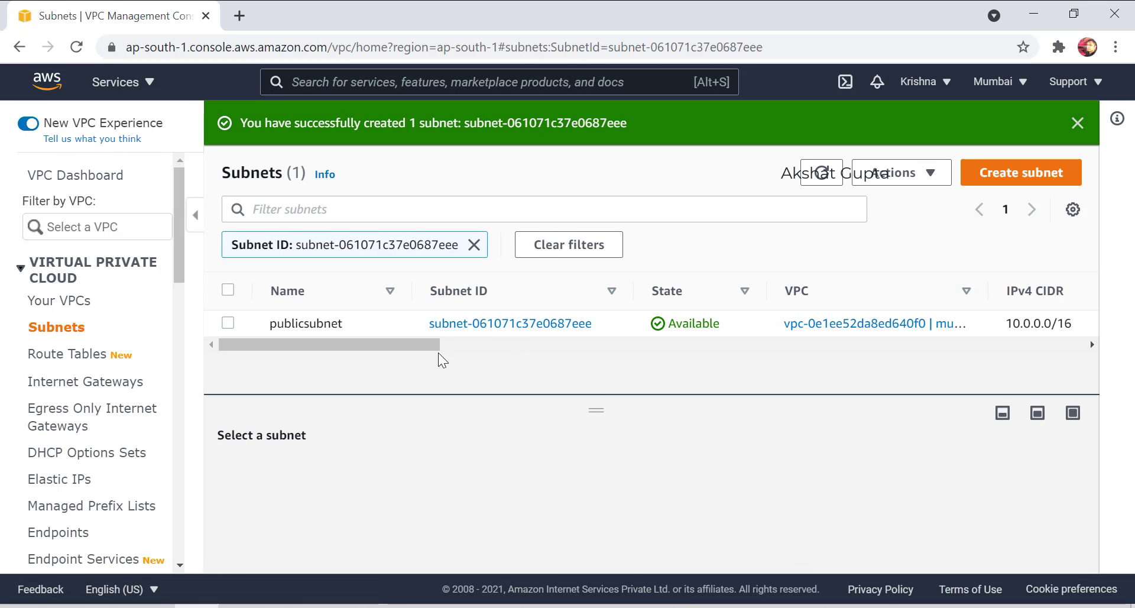
Scroll the subnets table to view all four subnets, including publicsubnet at 10.0.0.0/16.
left_click_drag(418, 345, 349, 356)
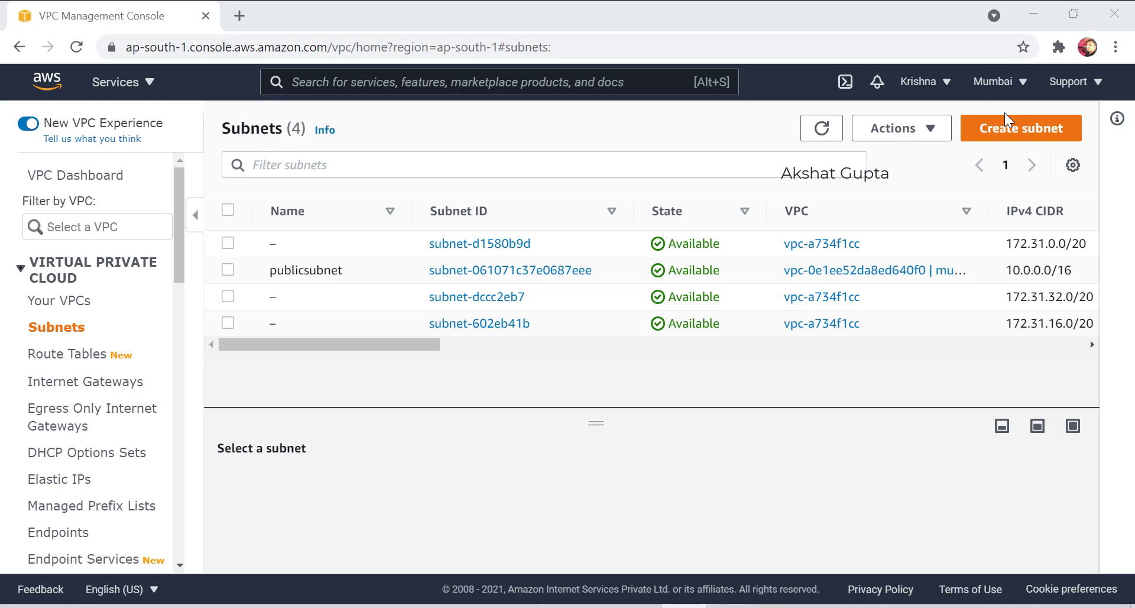
left_click(1010, 127)
left_click(261, 322)
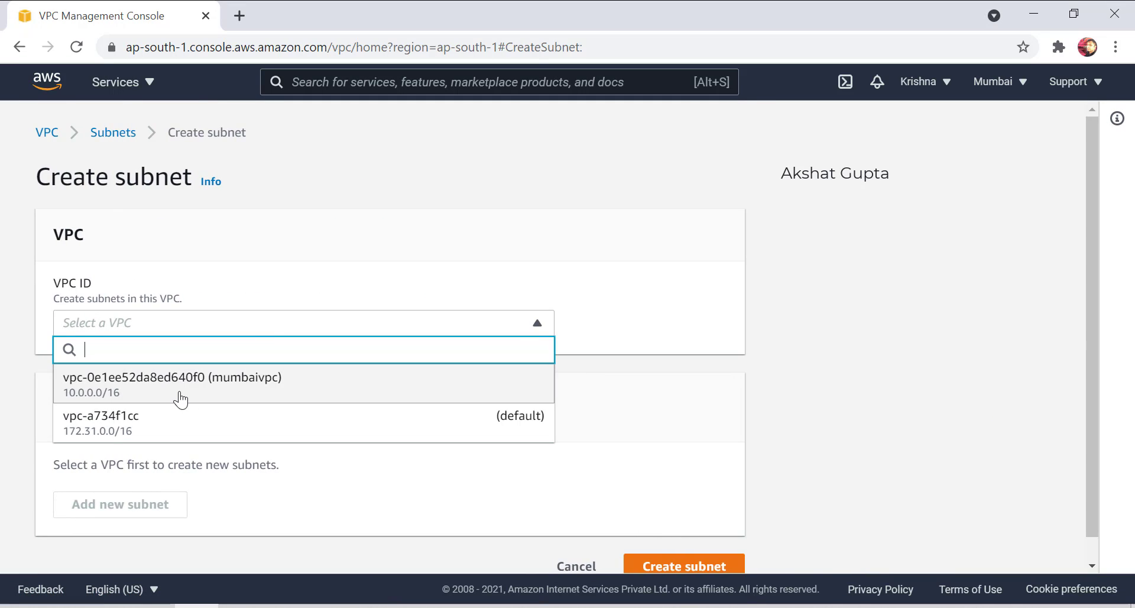
left_click(180, 390)
scroll(138, 425, "down", 3)
left_click(119, 458)
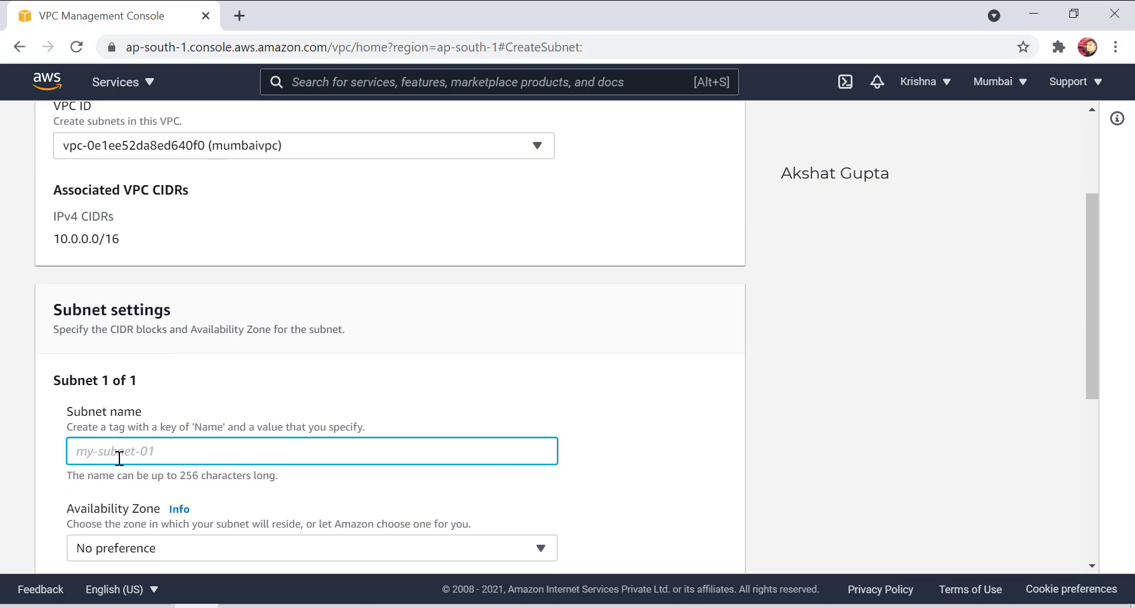
type("hell")
key("BackSpace")
key("BackSpace")
key("BackSpace")
key("BackSpace")
type("new")
key("BackSpace")
key("BackSpace")
key("BackSpace")
type("privatesubneyt")
key("BackSpace")
key("BackSpace")
type("t")
scroll(142, 403, "down", 6)
left_click(167, 260)
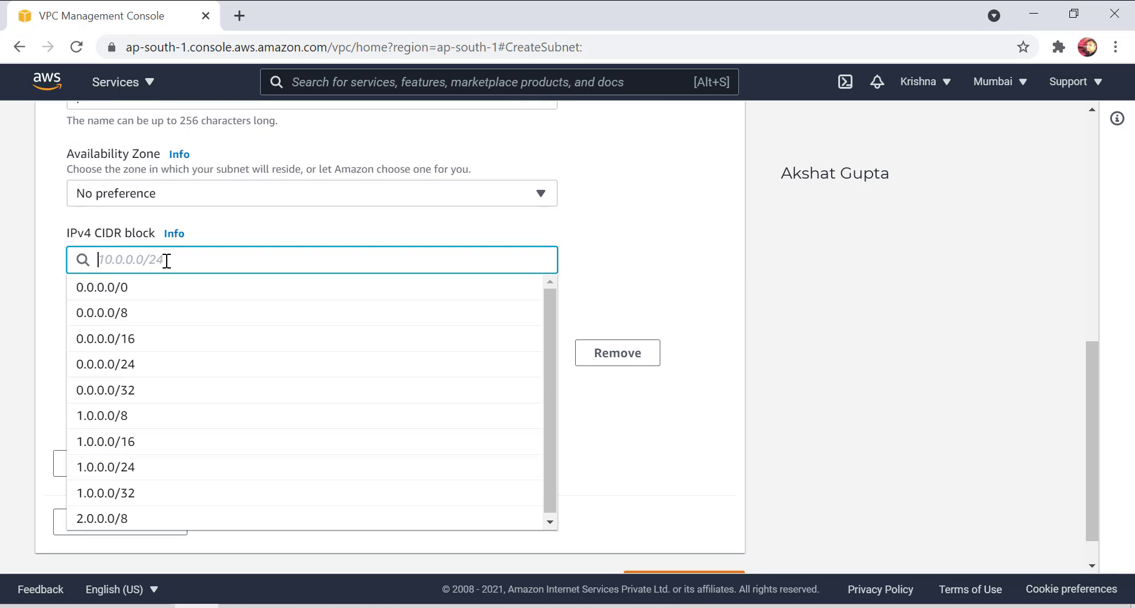
type("10.0.0.")
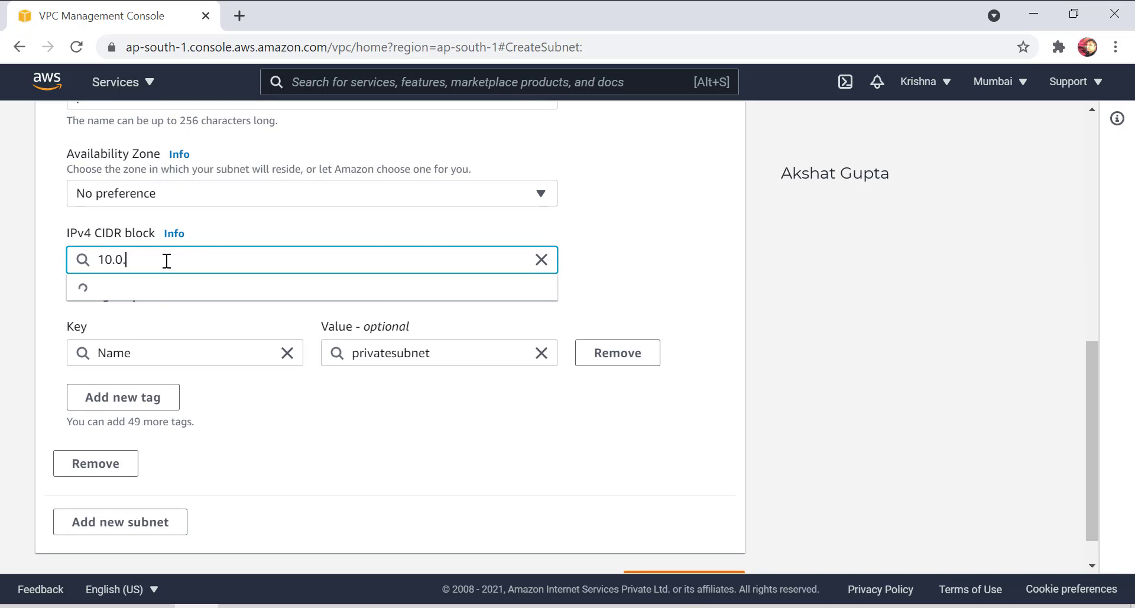
type("0.0/16")
double_click(129, 259)
type("1")
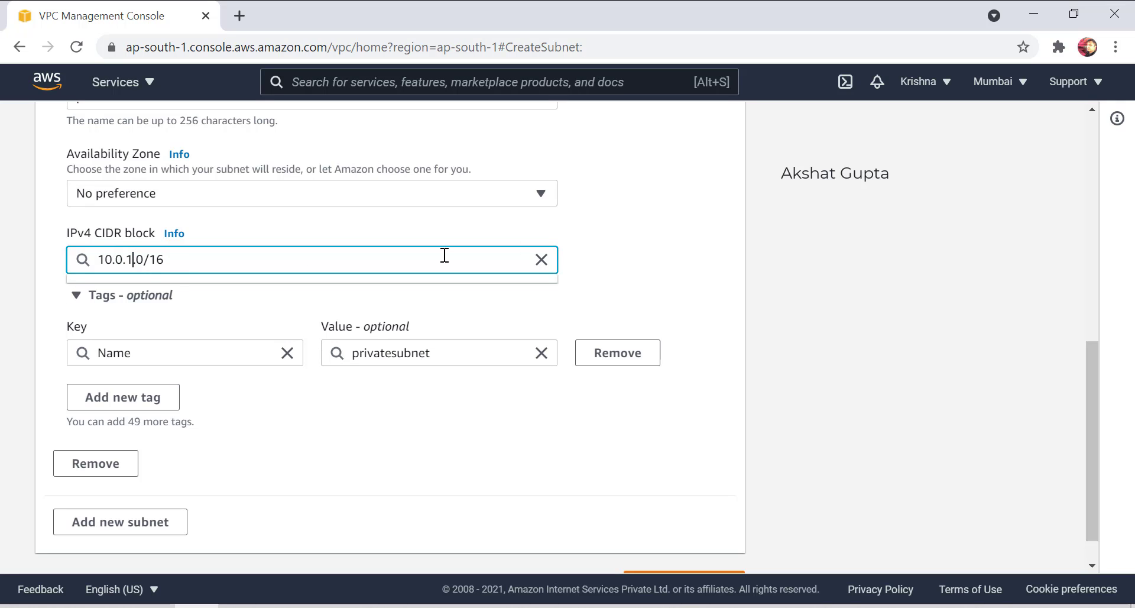
left_click(688, 229)
scroll(684, 474, "down", 1)
left_click(660, 547)
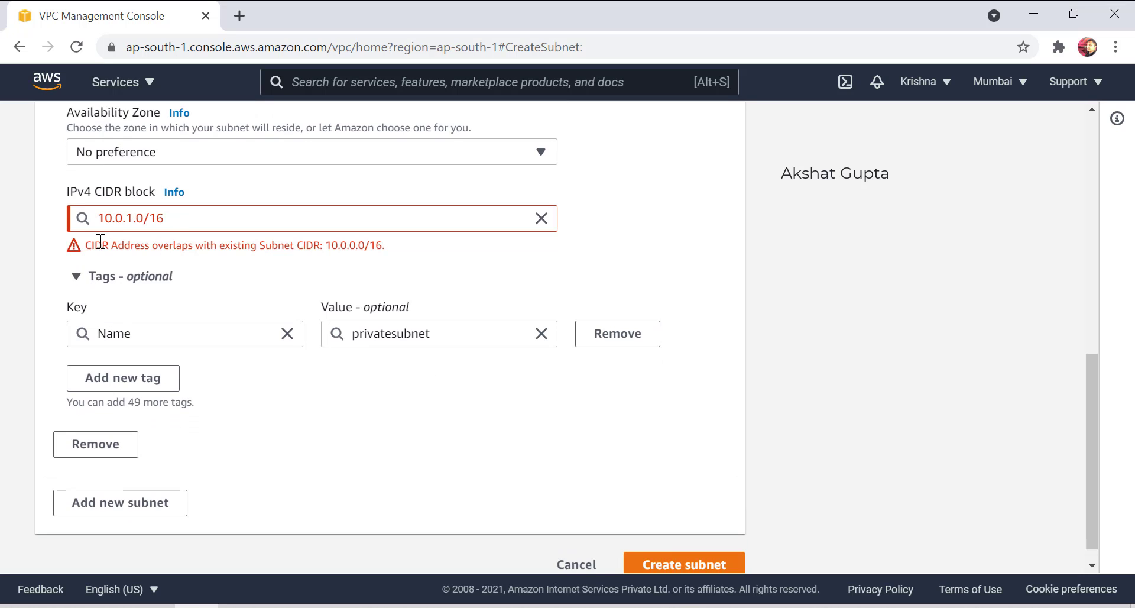
left_click_drag(95, 245, 386, 246)
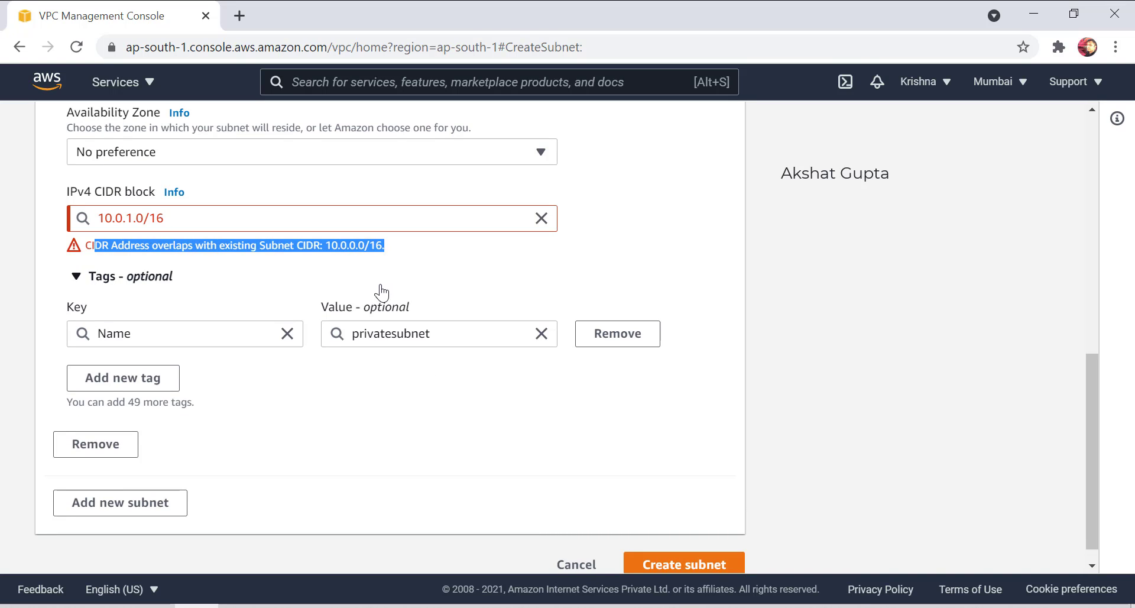
left_click(125, 210)
key("BackSpace")
type("0")
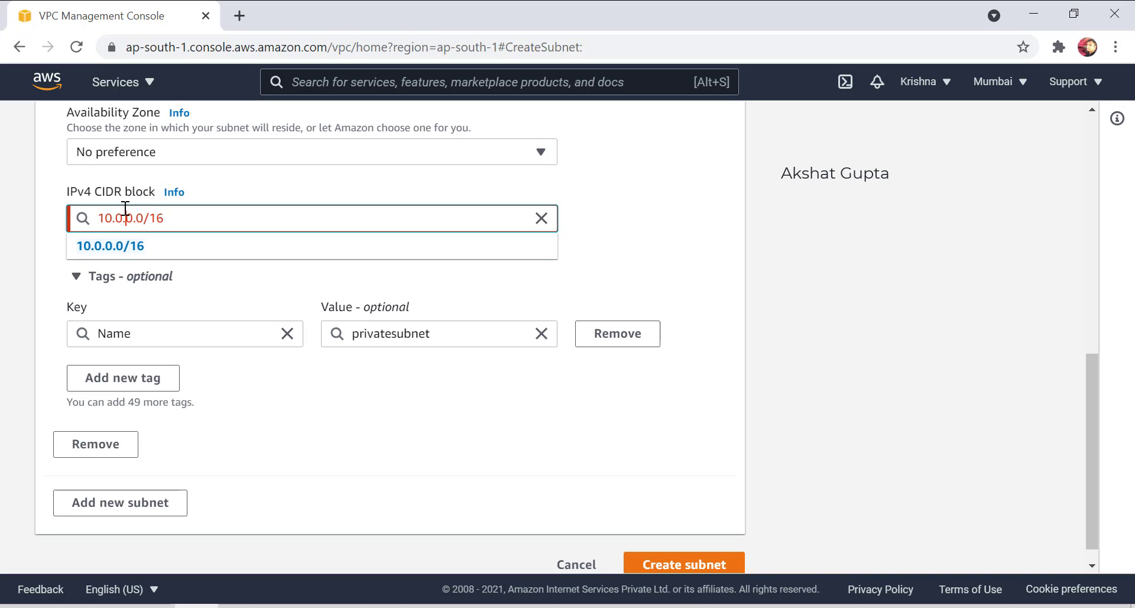
key("BackSpace")
type("1")
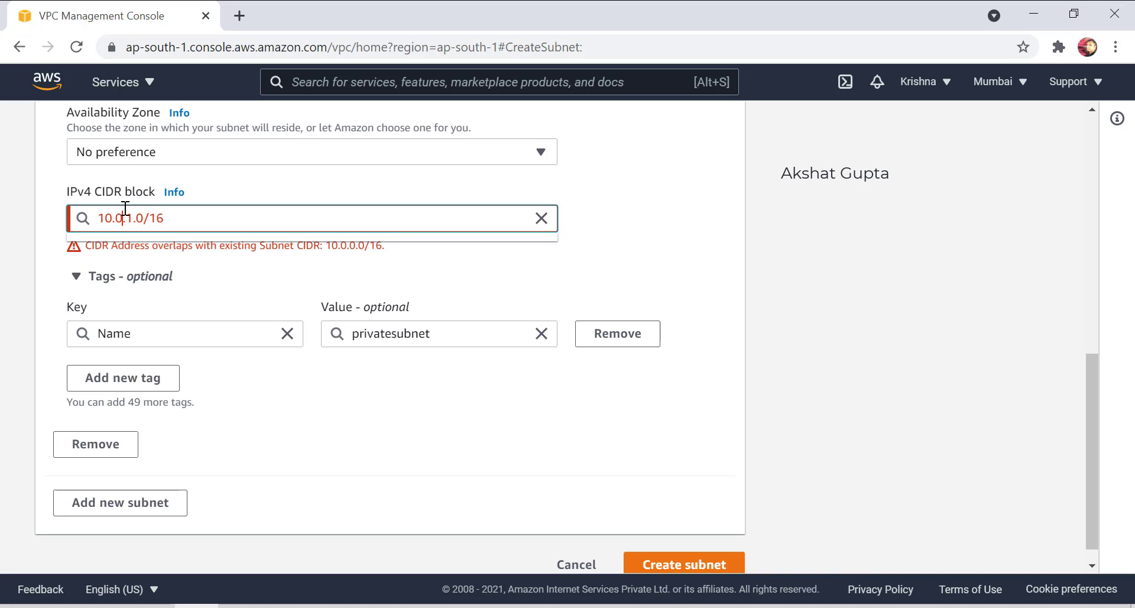
key("BackSpace")
type("1")
left_click(705, 217)
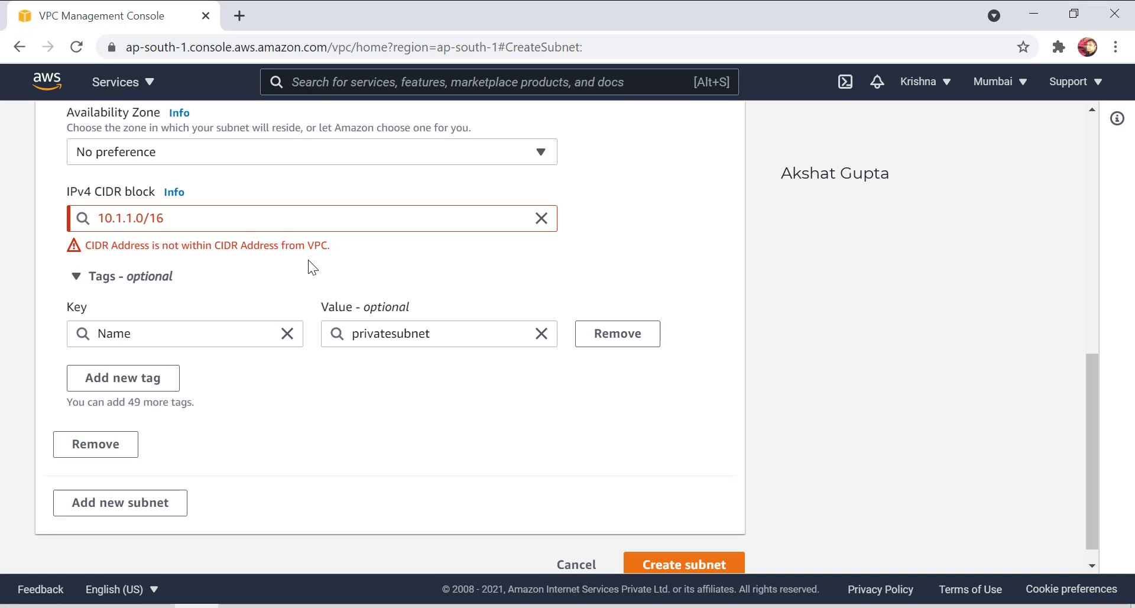
left_click(569, 564)
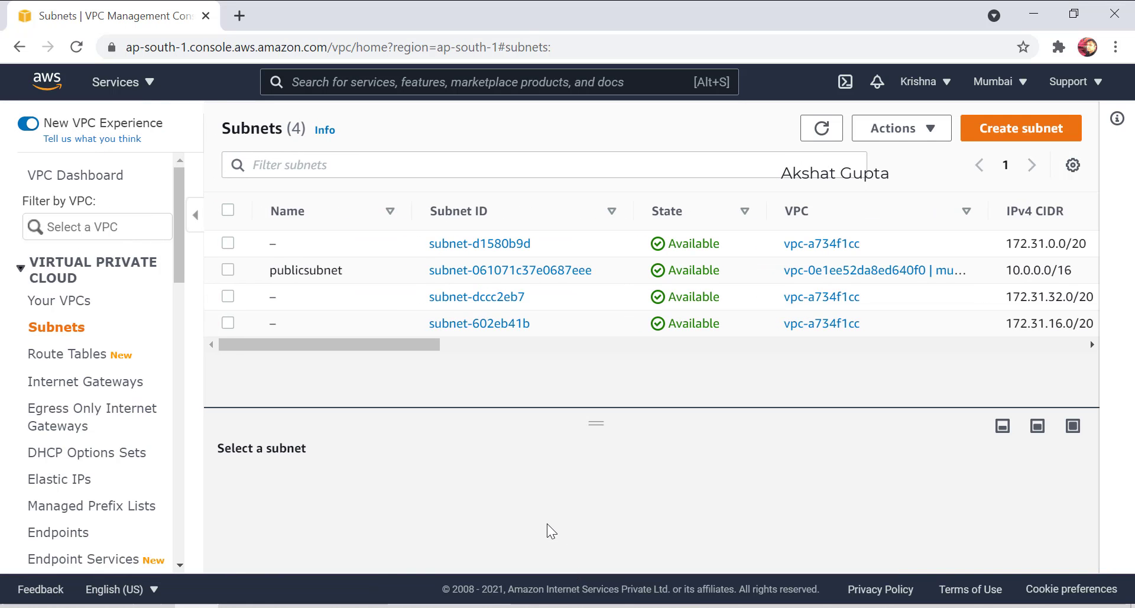
Delete the publicsubnet subnet, confirming by typing 'delete'.
left_click(229, 270)
left_click(938, 128)
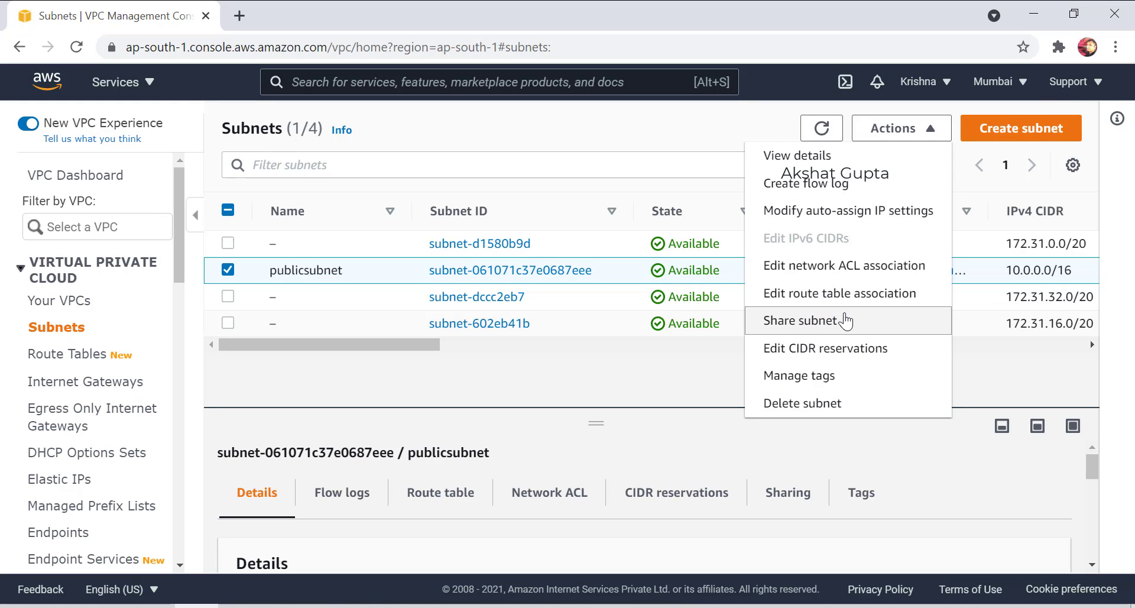
left_click(816, 414)
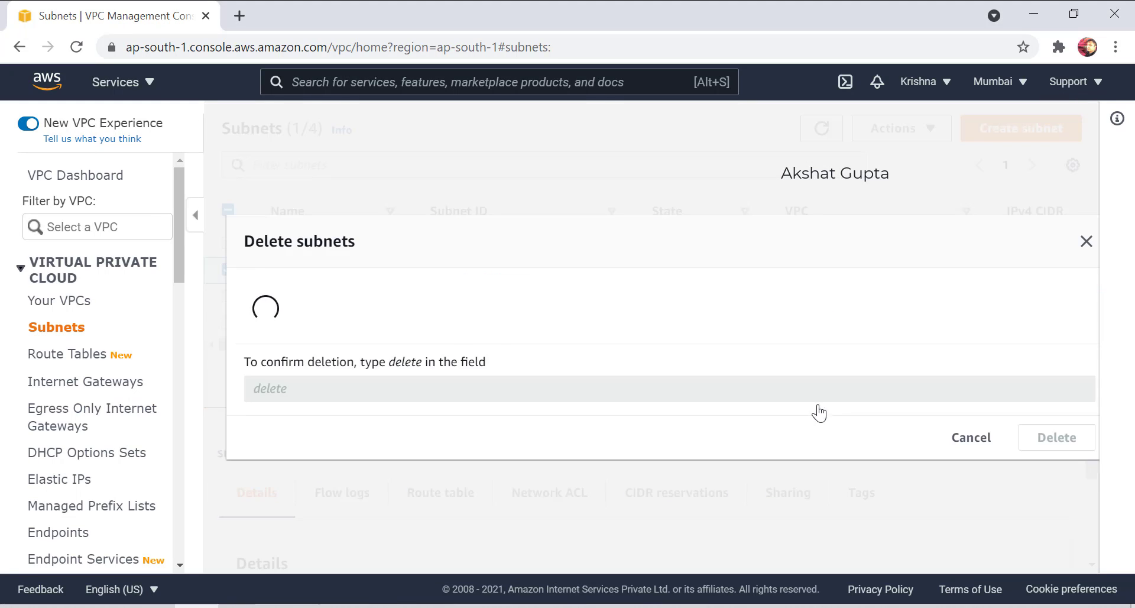
type("delete")
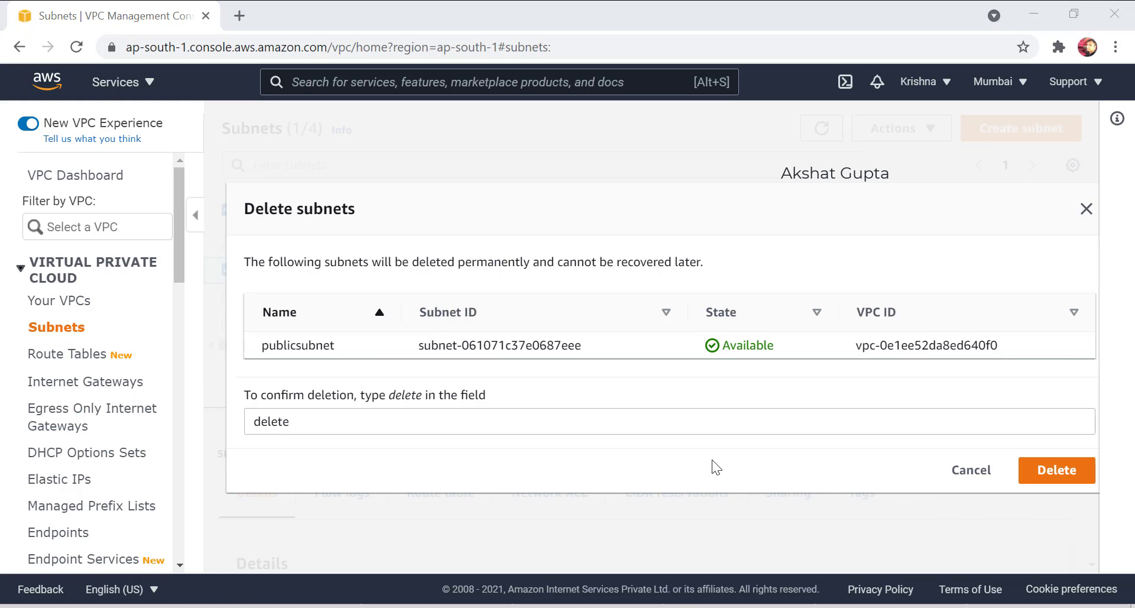
left_click(1026, 470)
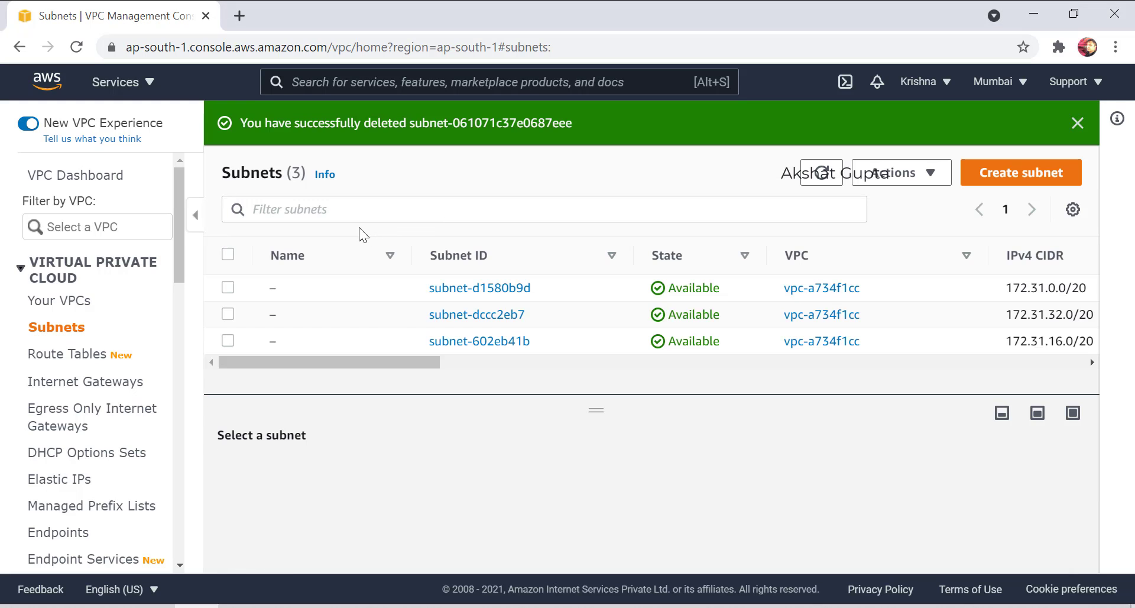
Start a new subnet in mumbaivpc named publicsubnet, in availability zone ap-south-1a.
left_click(1047, 172)
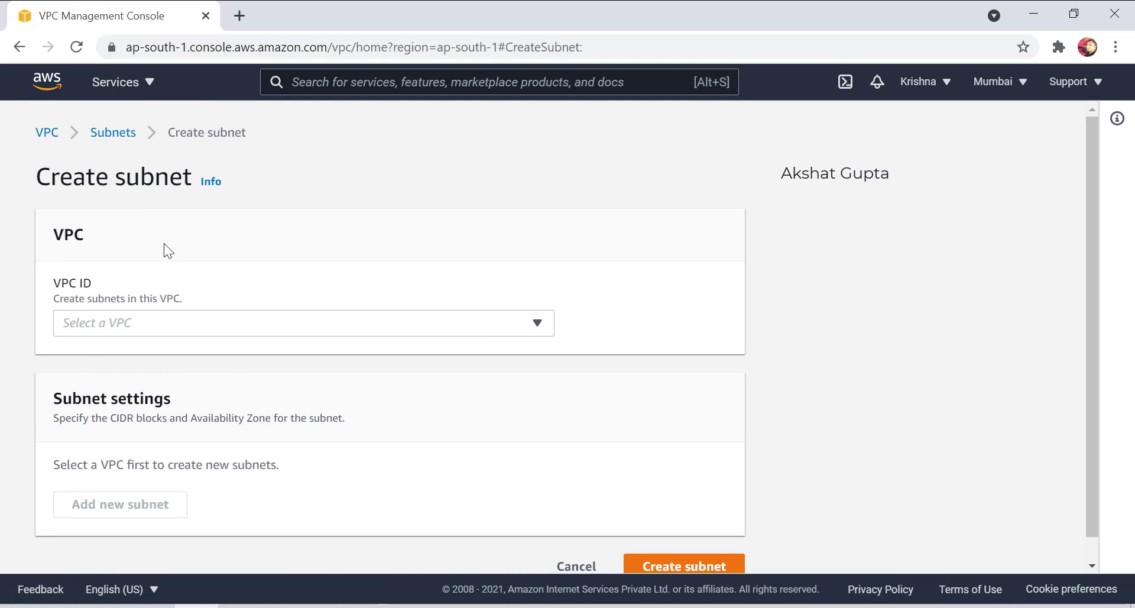
left_click(148, 323)
left_click(127, 382)
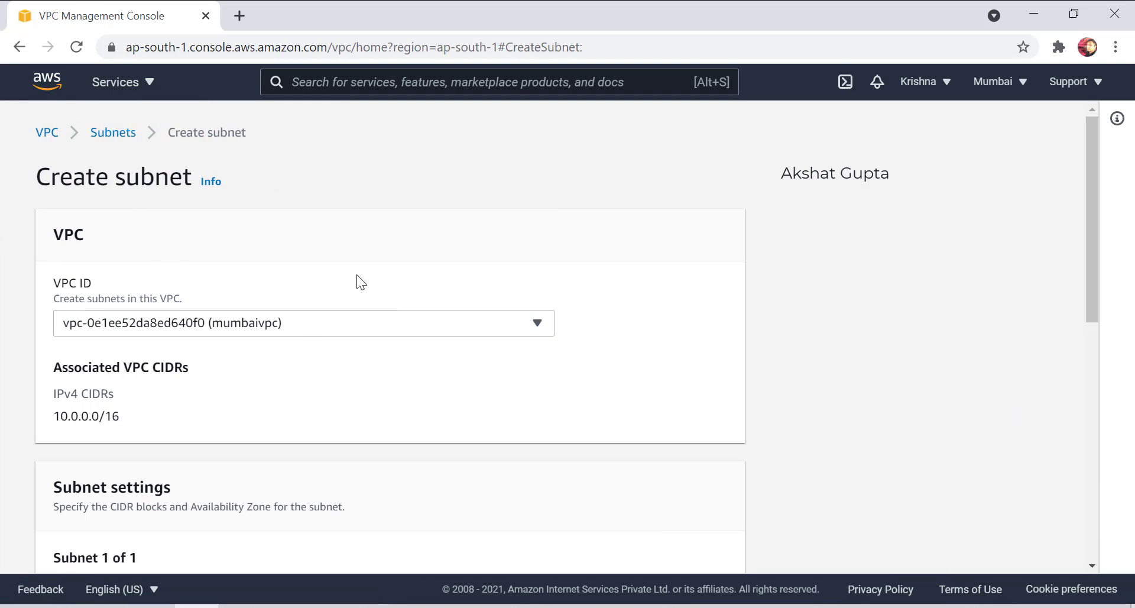
scroll(232, 321, "down", 3)
left_click(145, 452)
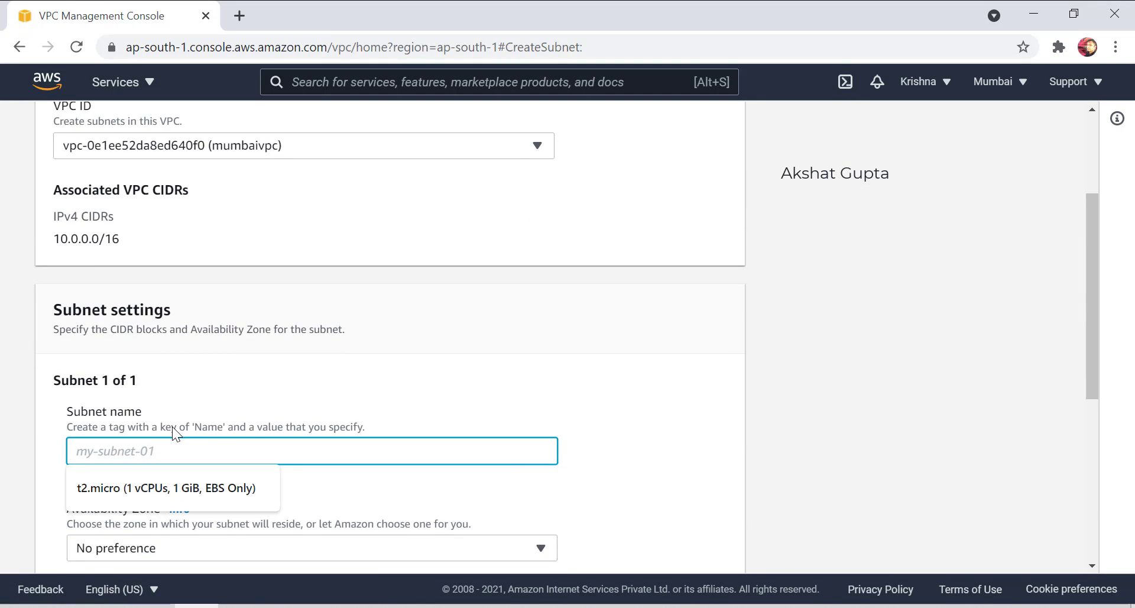
type("publicsube")
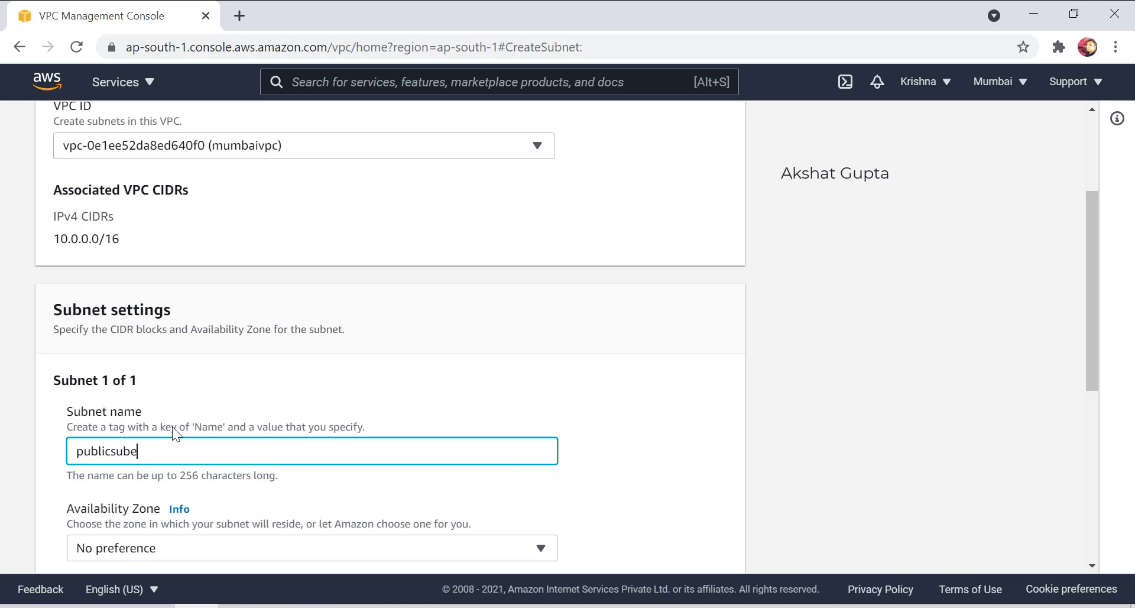
key("BackSpace")
type("neyt")
scroll(228, 467, "down", 2)
left_click(192, 461)
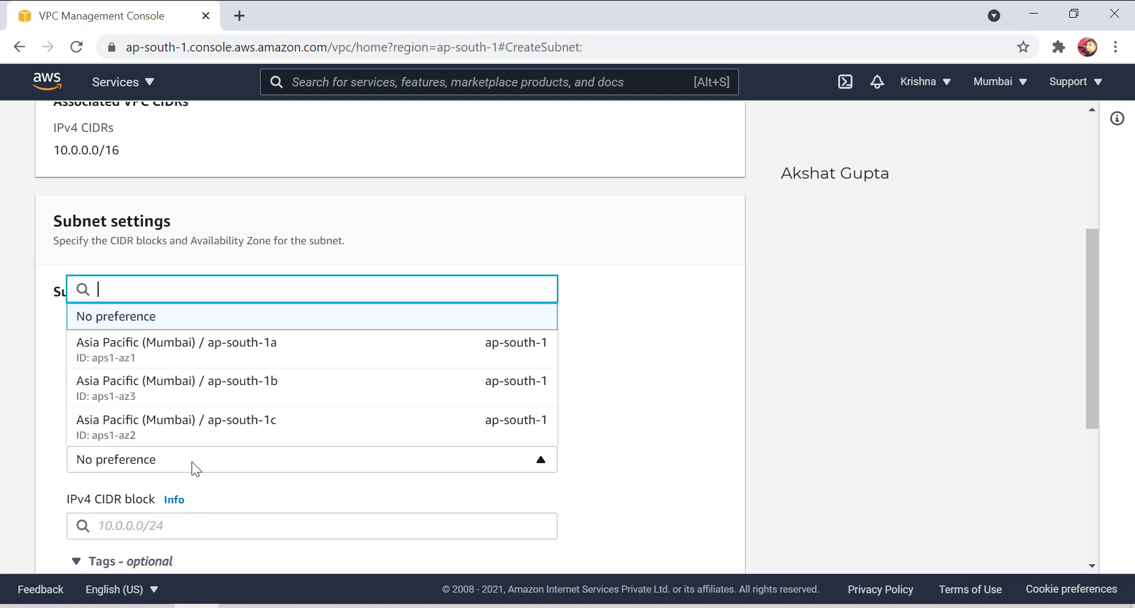
left_click(190, 357)
scroll(148, 414, "down", 3)
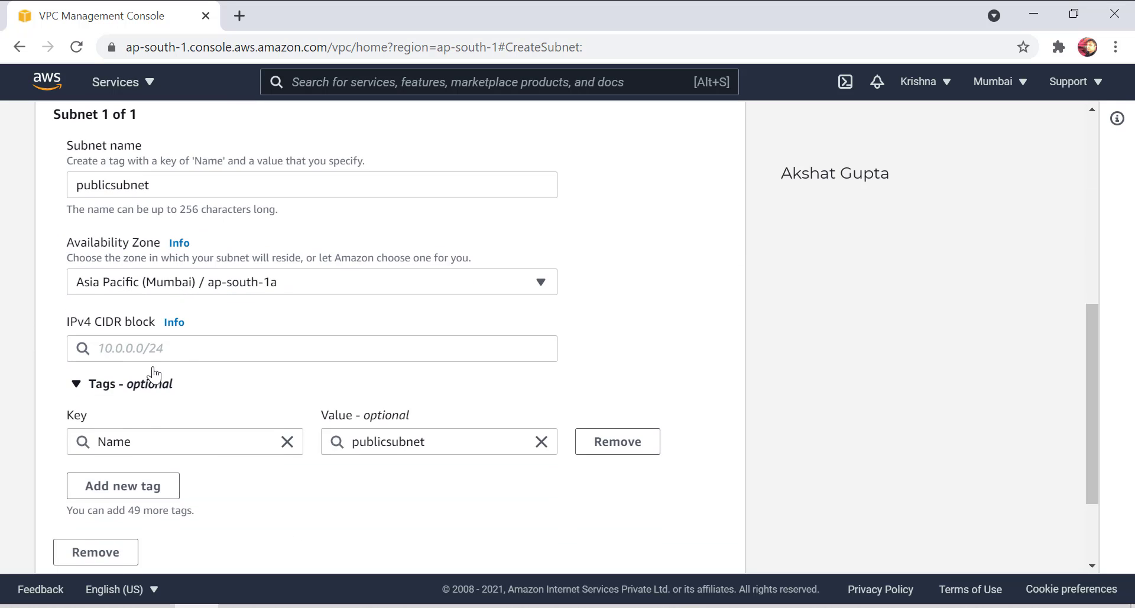
Give publicsubnet the IPv4 CIDR block 10.0.0.0/24 and create it.
left_click(168, 348)
type("10.0")
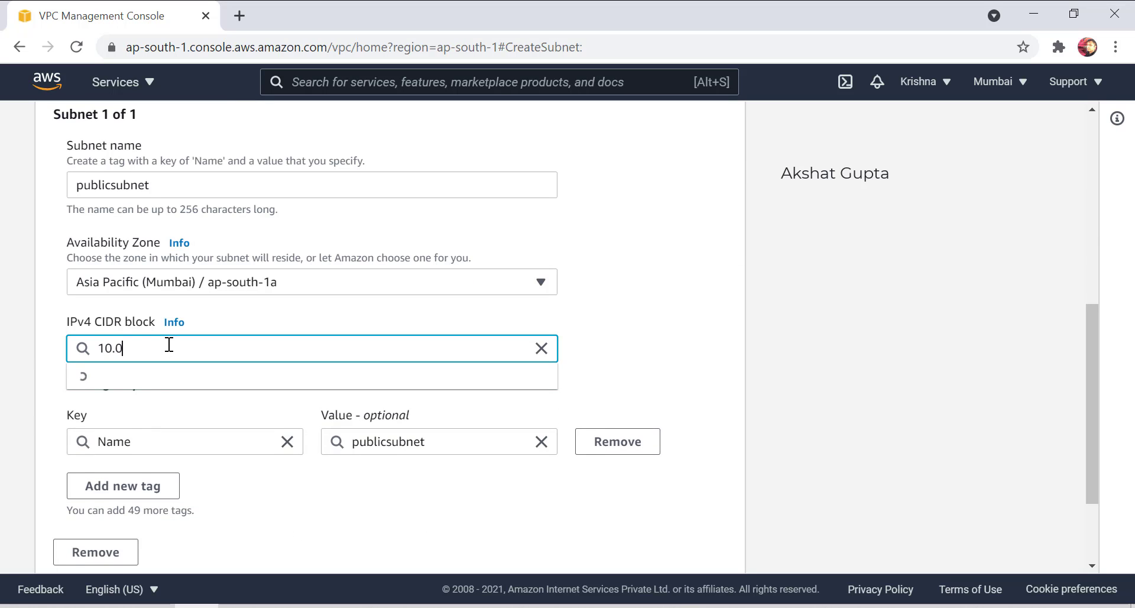
type(".0.1/24")
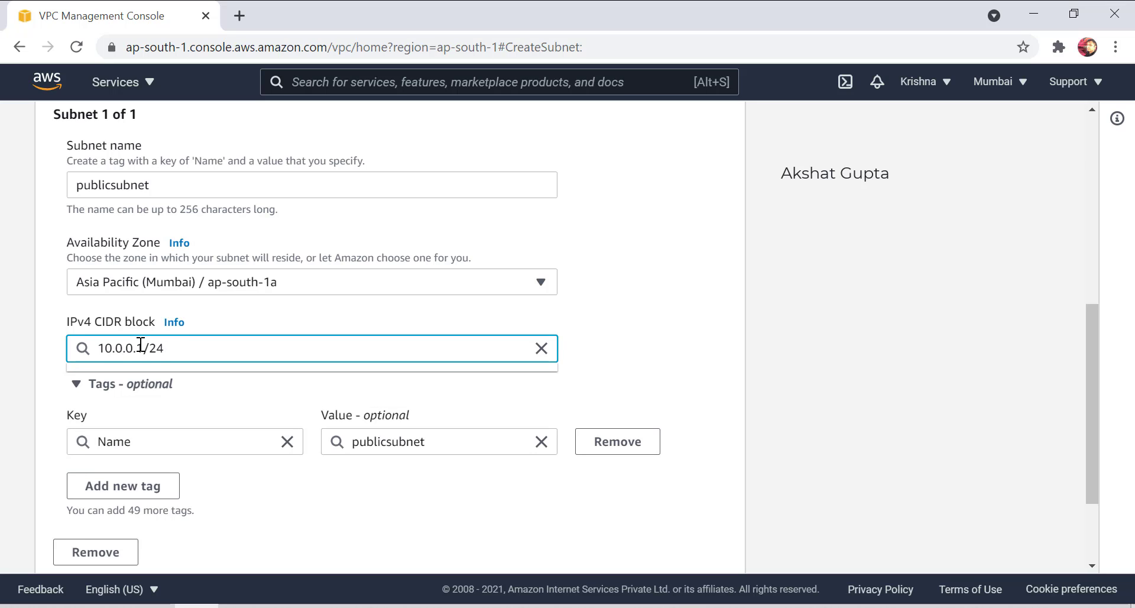
left_click(143, 348)
key("BackSpace")
type("0")
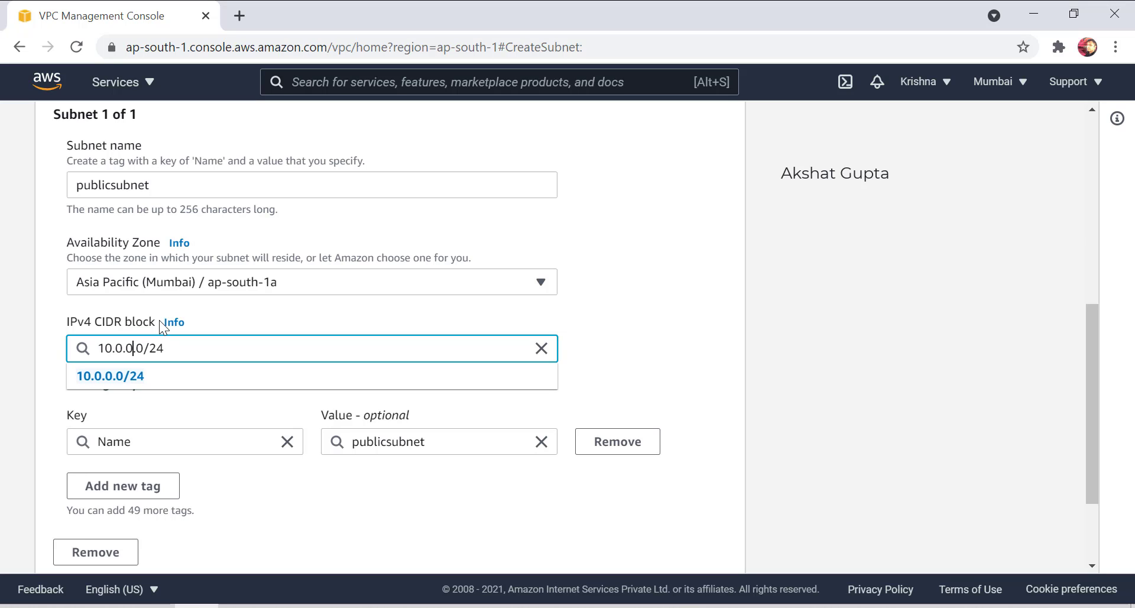
key("BackSpace")
type("1")
key("BackSpace")
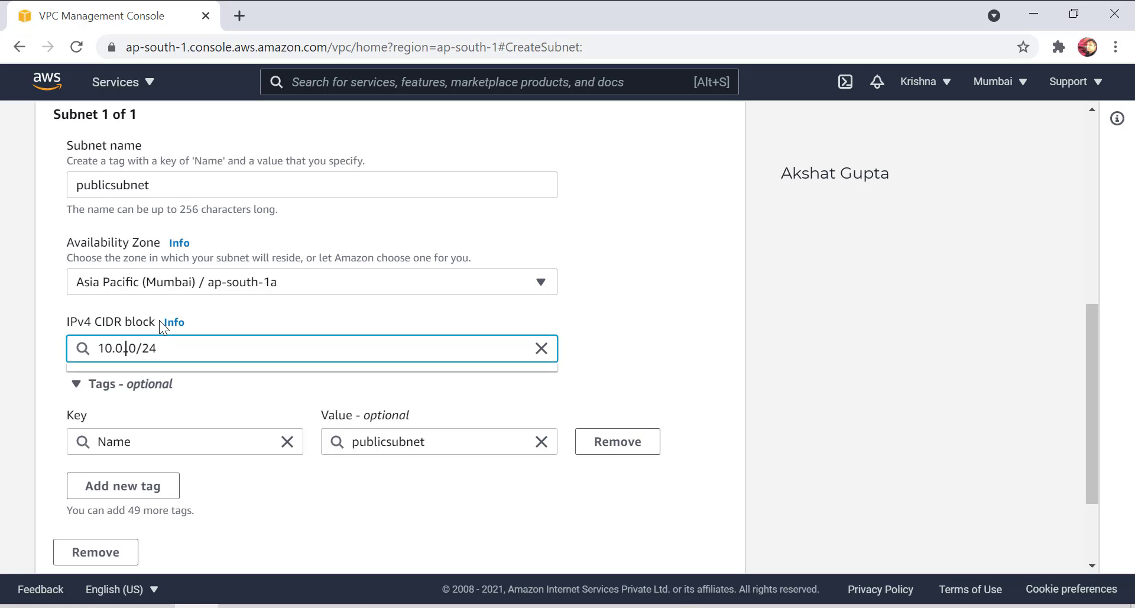
type("0.")
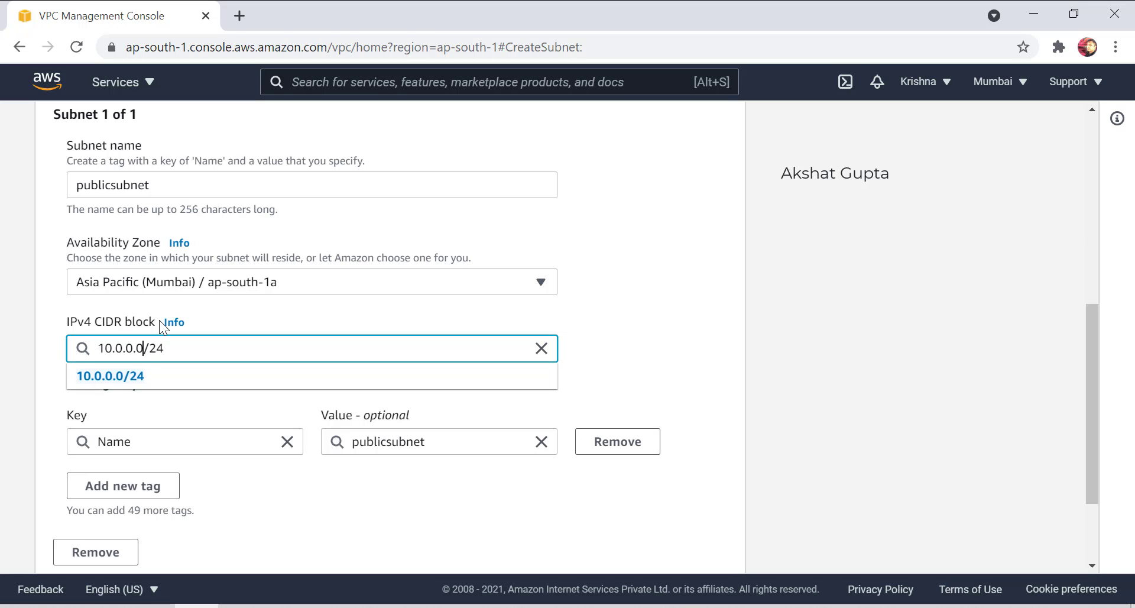
key("Left")
key("Left")
key("Left")
key("Left")
key("Left")
key("Left")
key("Home")
key("shift+Right")
key("shift+Right")
key("shift+Right")
key("shift+Right")
key("Right")
key("BackSpace")
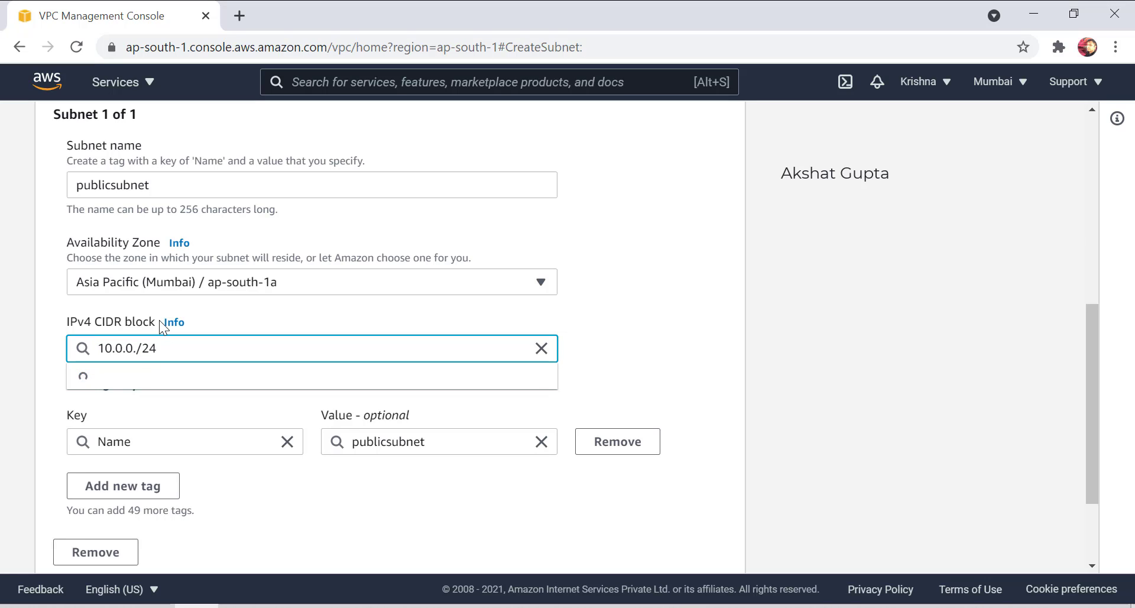
type("1")
left_click(696, 301)
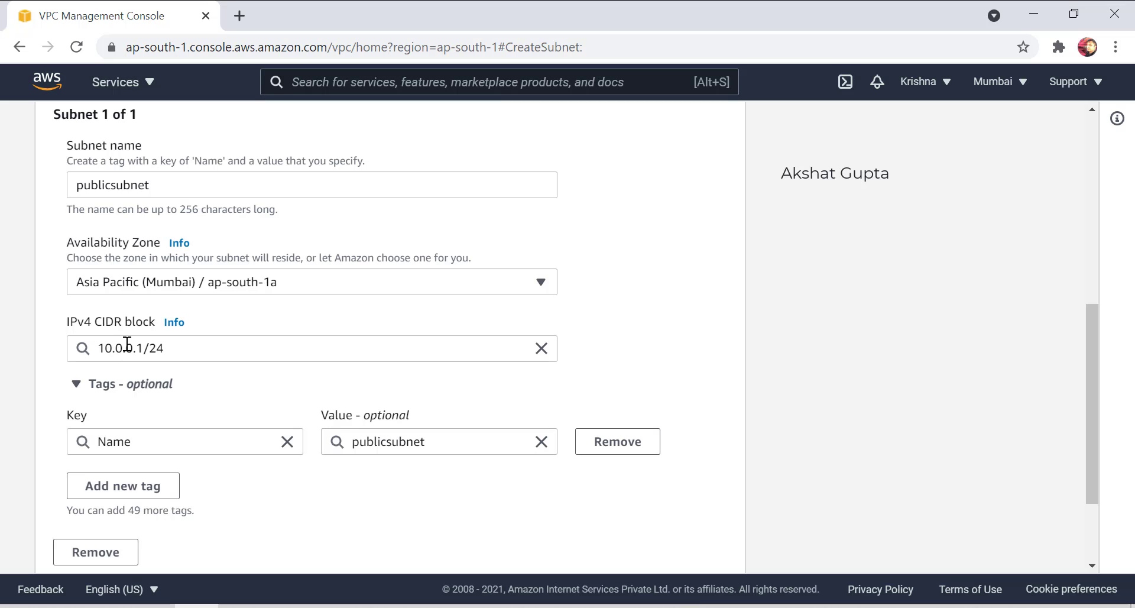
scroll(248, 335, "down", 3)
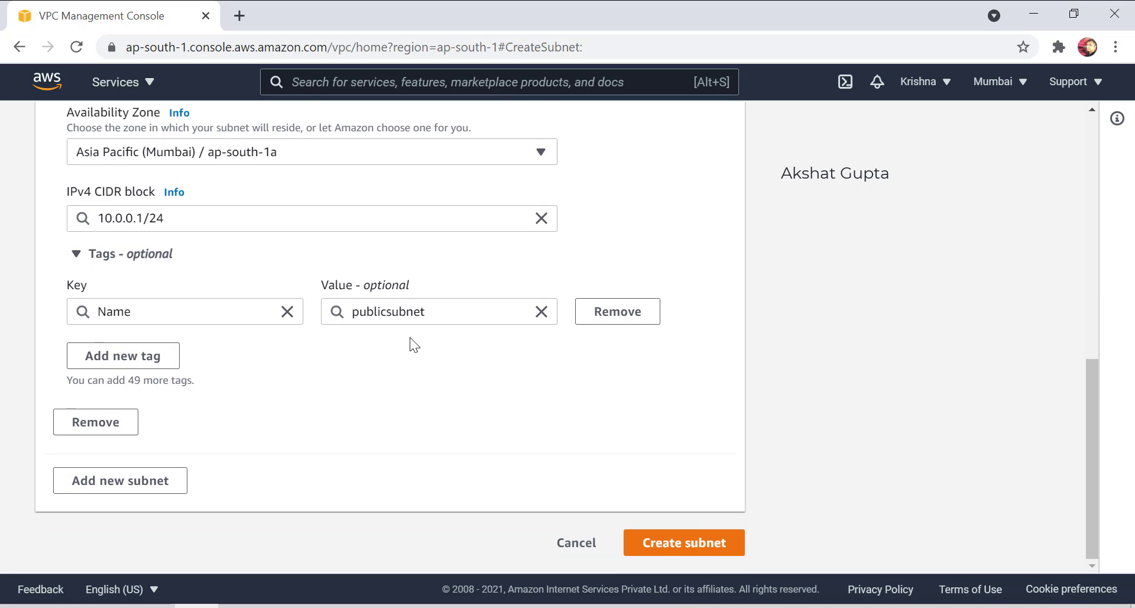
left_click(684, 543)
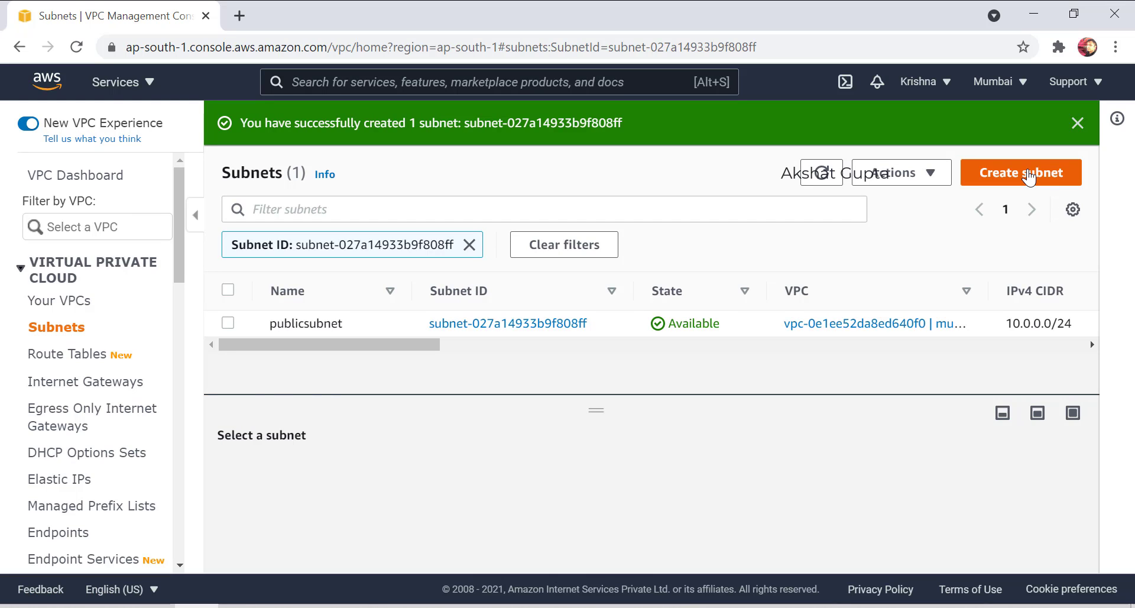
Start another subnet in mumbaivpc named privatesubnet, in availability zone ap-south-1b.
left_click(1029, 176)
left_click(81, 333)
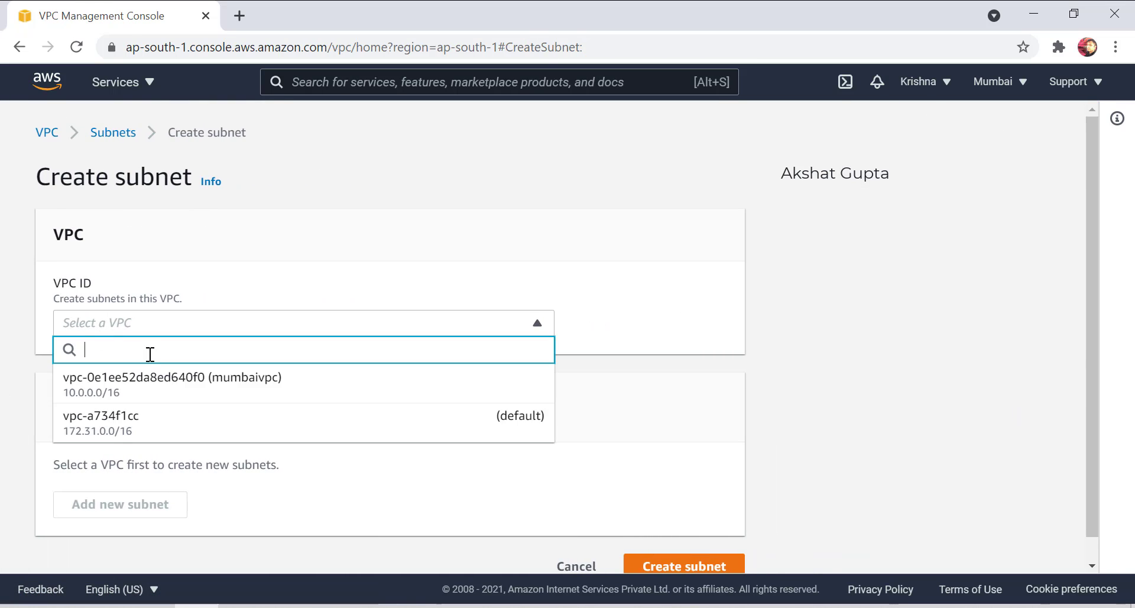
left_click(155, 378)
scroll(183, 439, "down", 3)
left_click(159, 451)
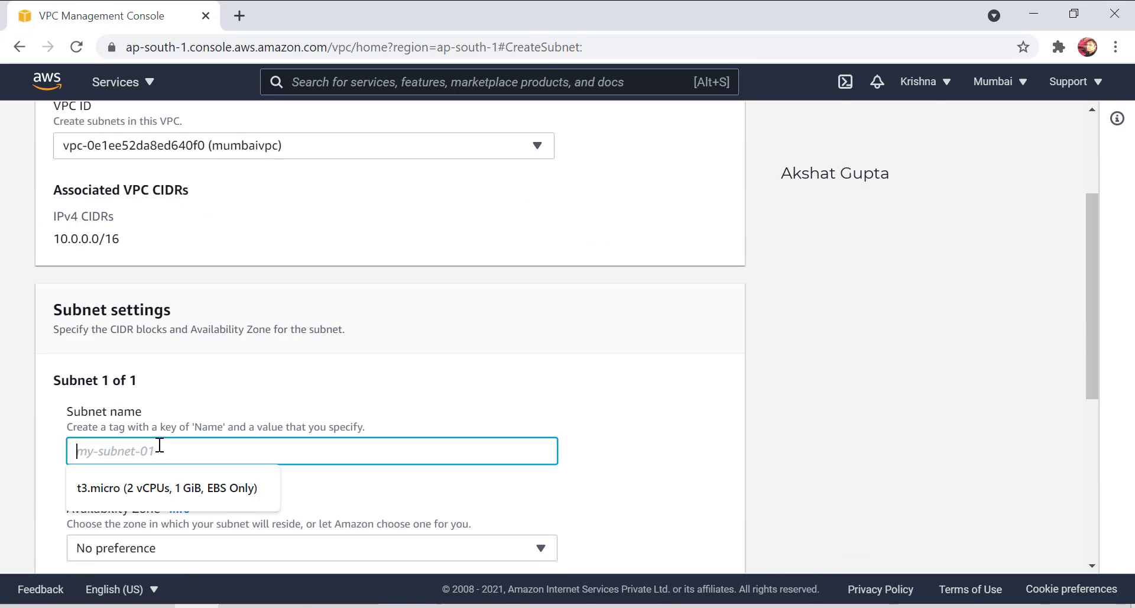
type("priiva")
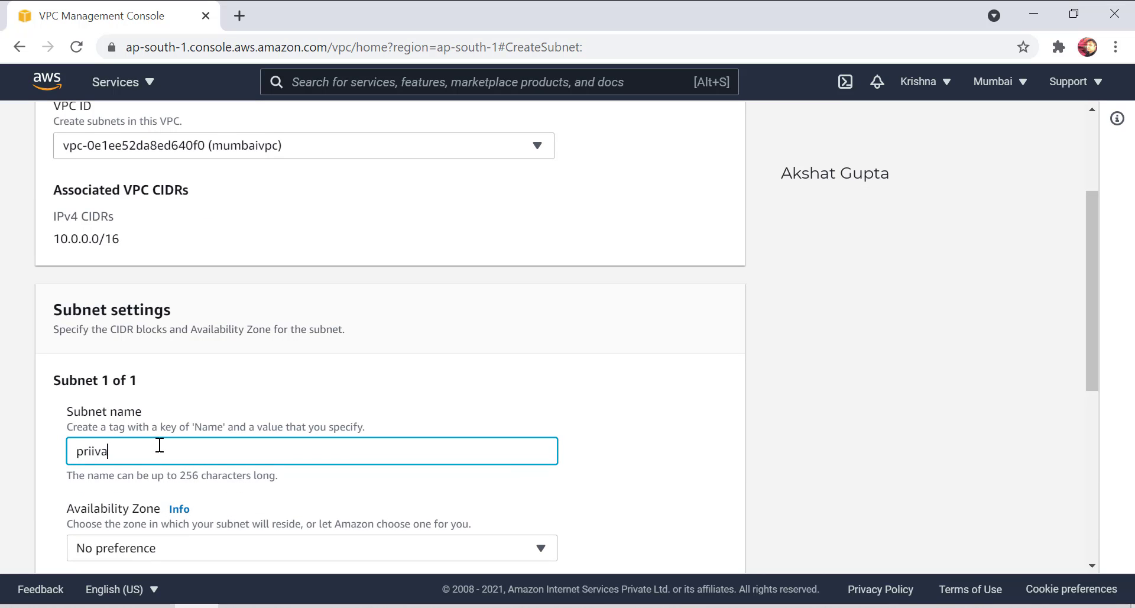
key("BackSpace")
key("BackSpace")
key("BackSpace")
type("vatesubnet")
scroll(109, 375, "down", 3)
left_click(115, 370)
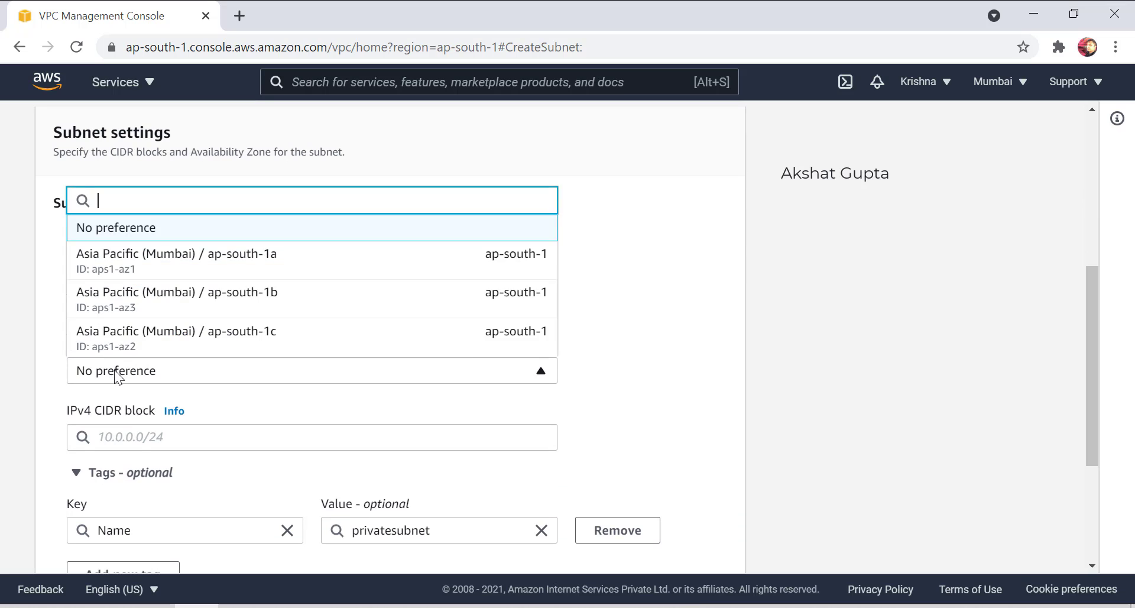
left_click(165, 292)
Give privatesubnet the IPv4 CIDR block 10.0.1.0/24 and create it.
left_click(165, 436)
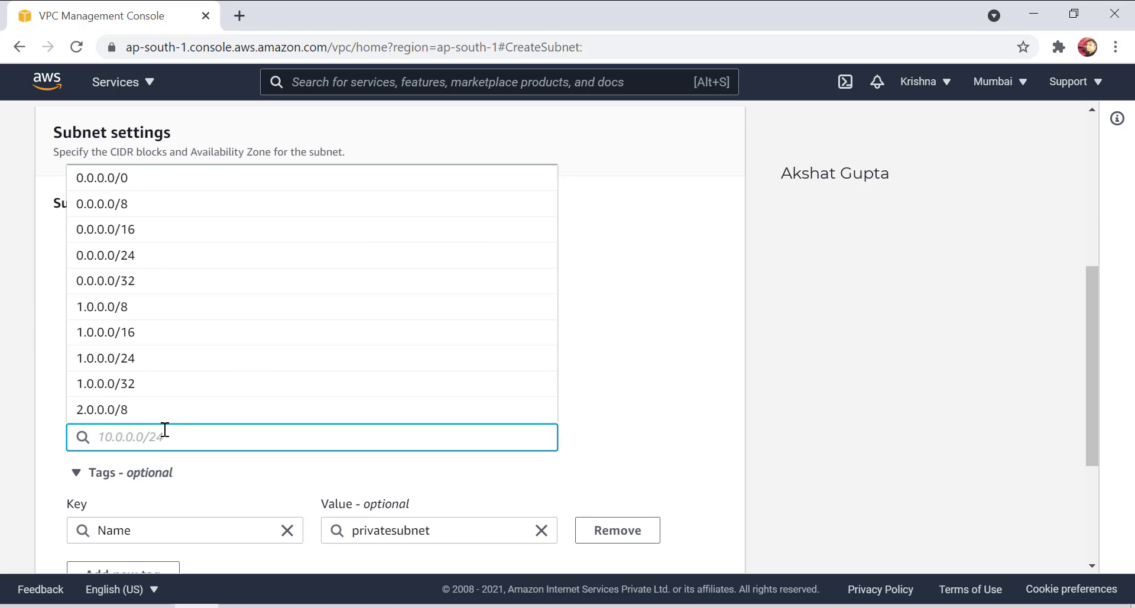
type("10.")
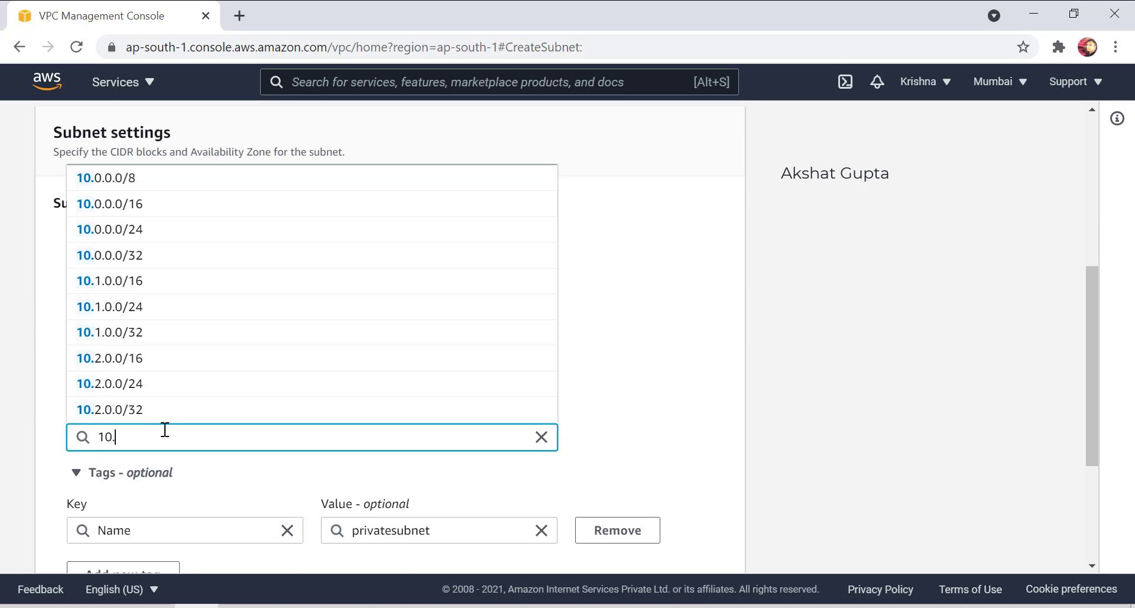
type("0.0")
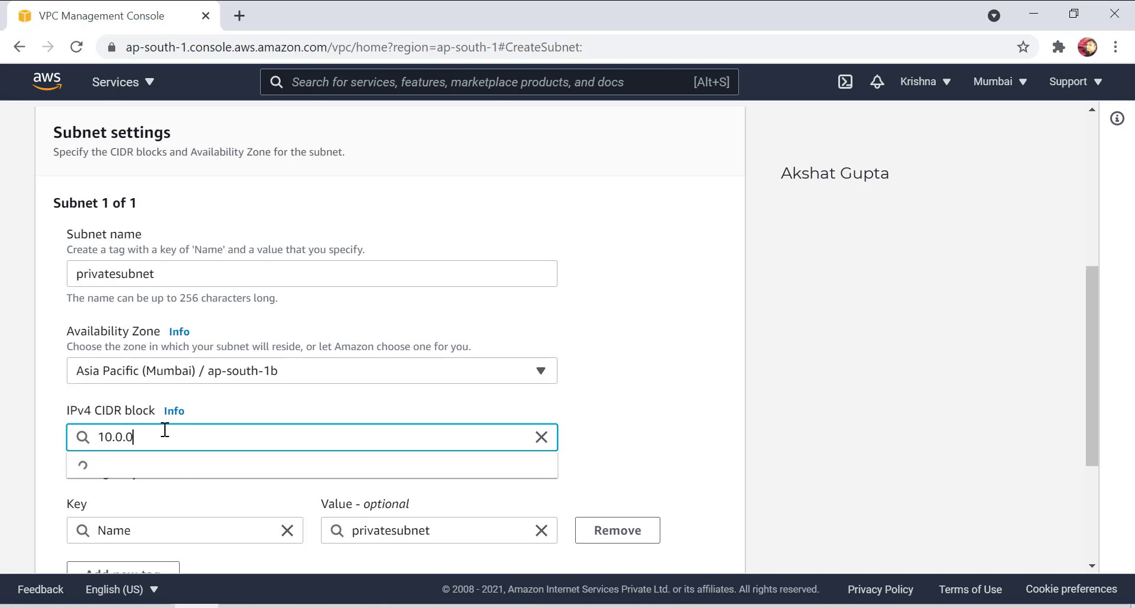
type(".0/")
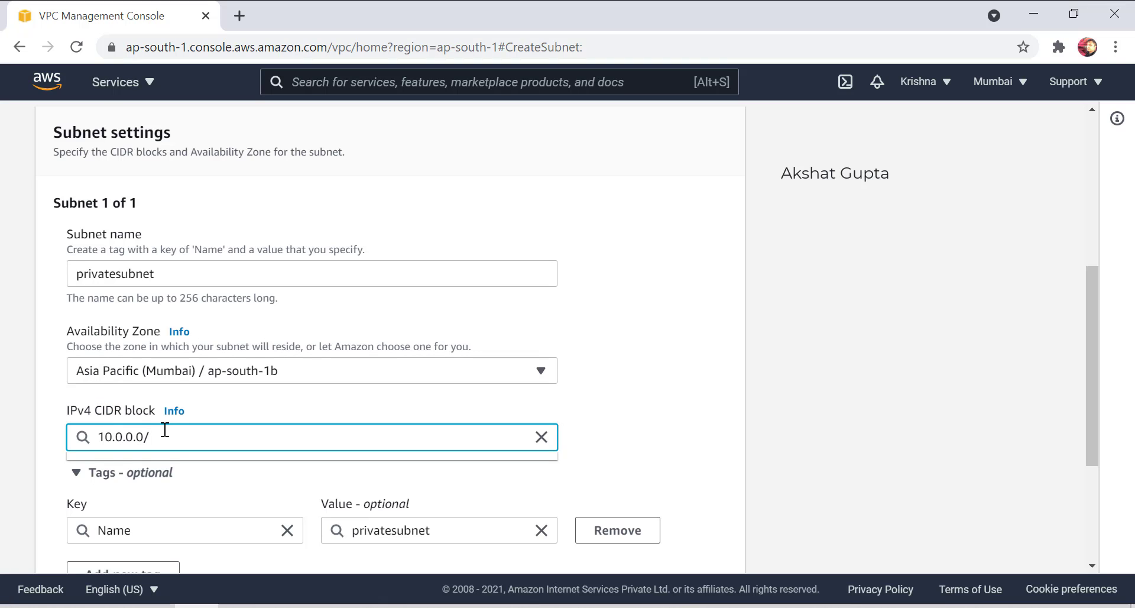
type("24")
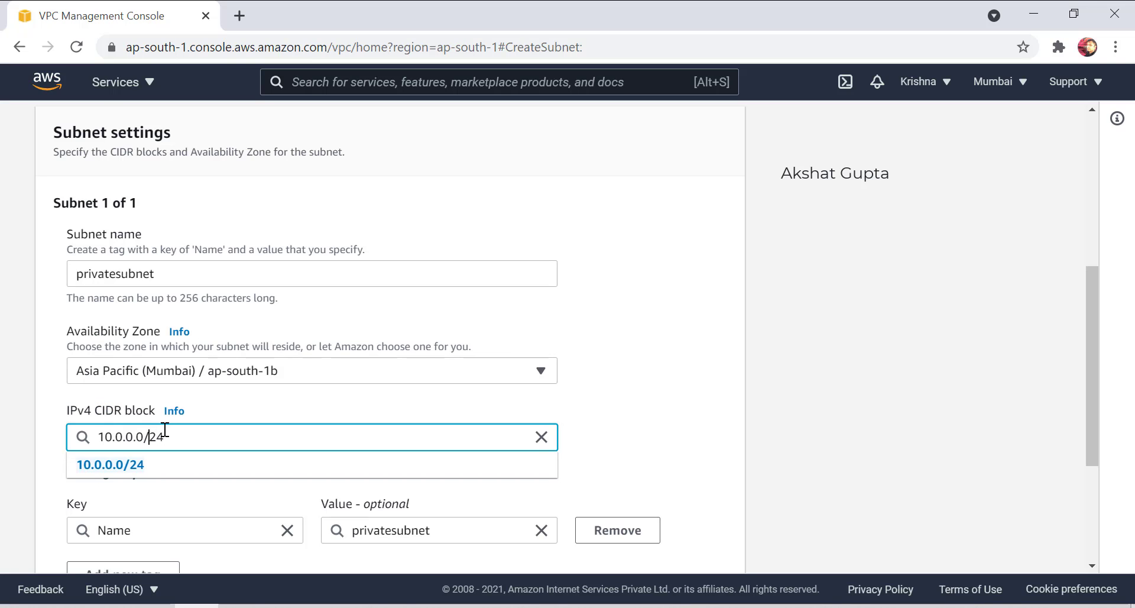
key("BackSpace")
type("1")
left_click(585, 353)
scroll(246, 362, "down", 2)
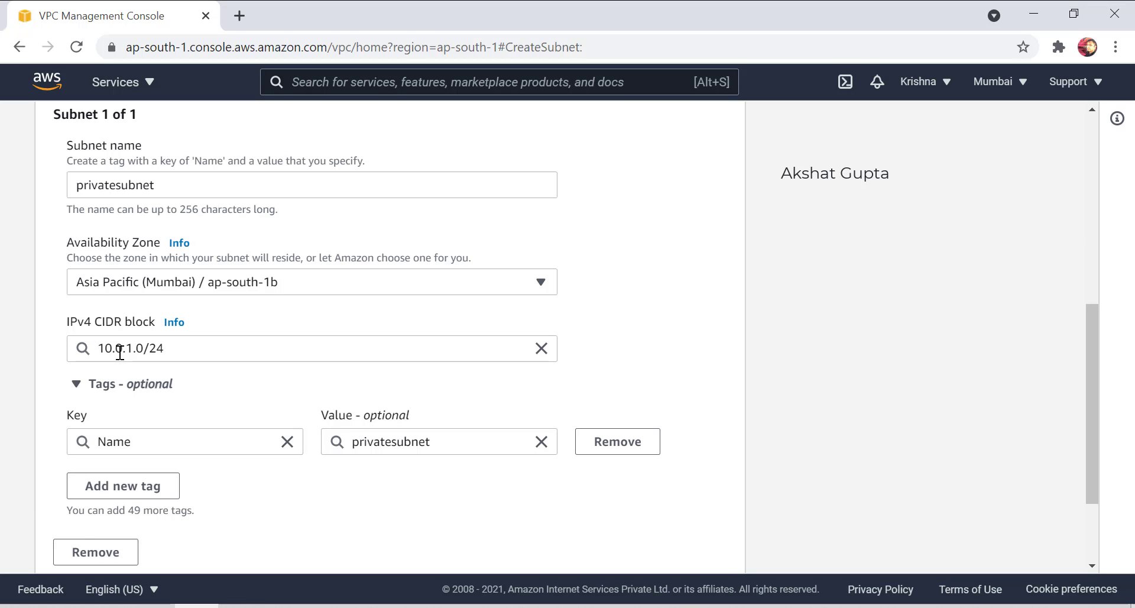
double_click(151, 349)
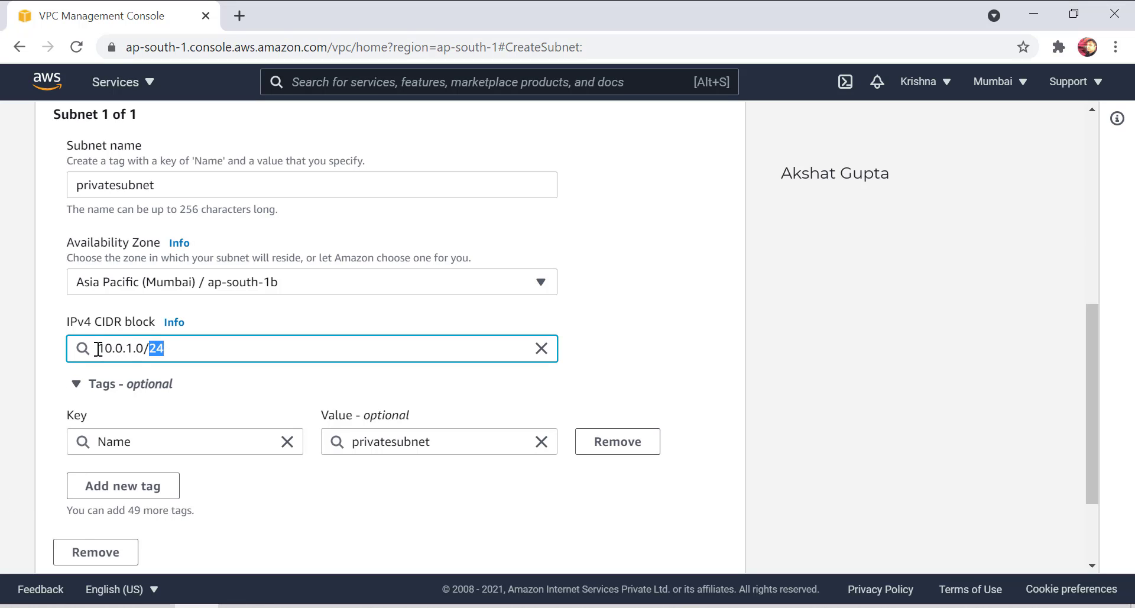
left_click_drag(98, 349, 163, 348)
left_click(124, 349)
left_click_drag(95, 348, 133, 344)
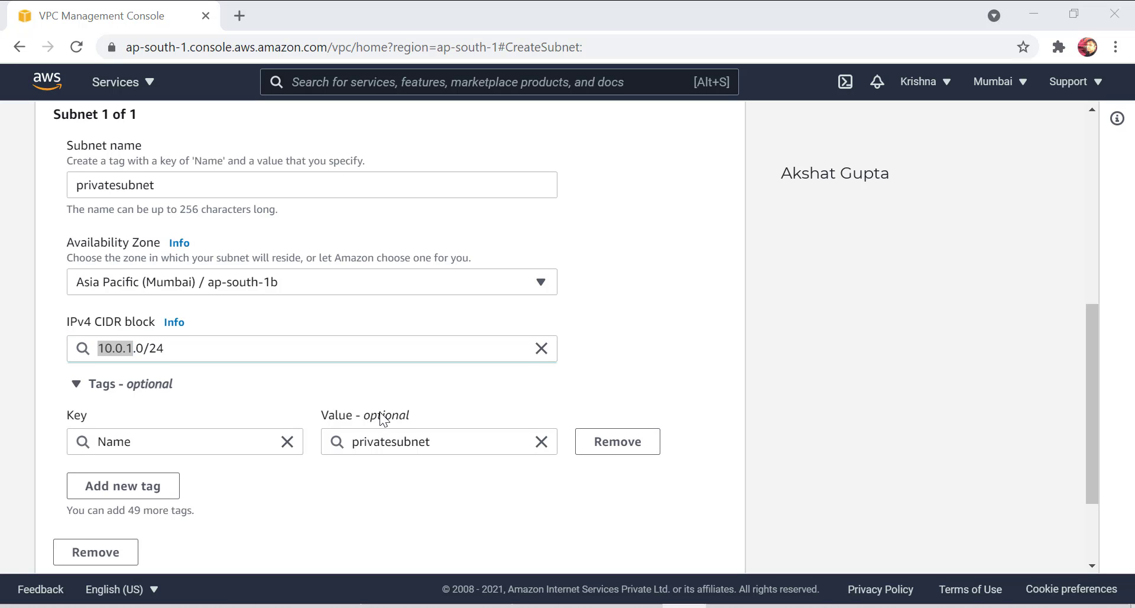
scroll(383, 418, "down", 3)
left_click(699, 551)
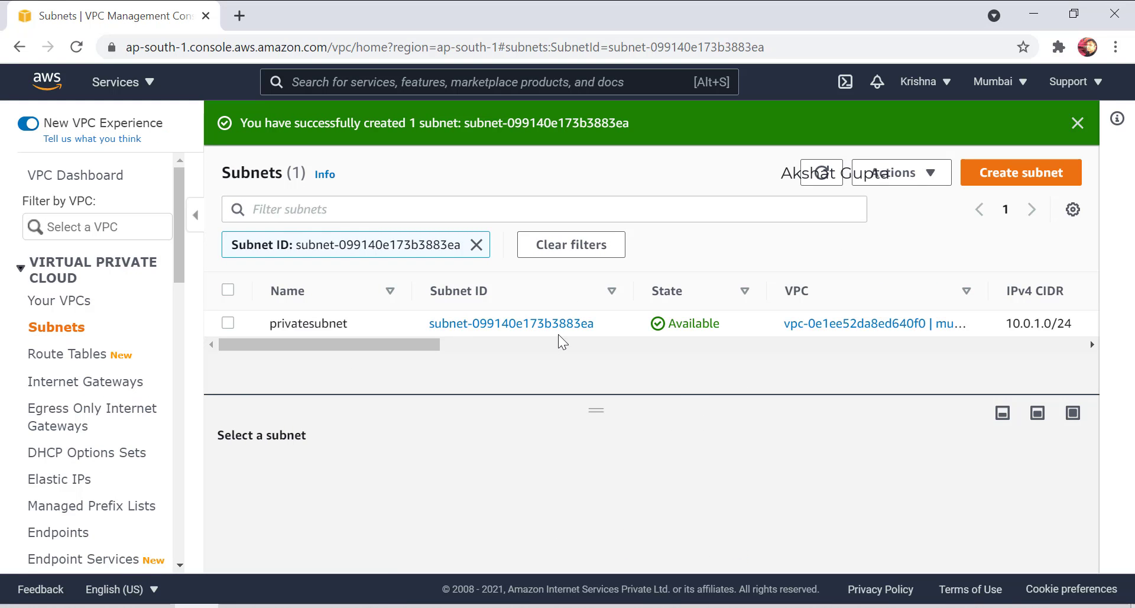
Clear the Subnet ID filter so all five subnets show, including 10.0.0.0/24 and 10.0.1.0/24.
left_click_drag(601, 393, 574, 442)
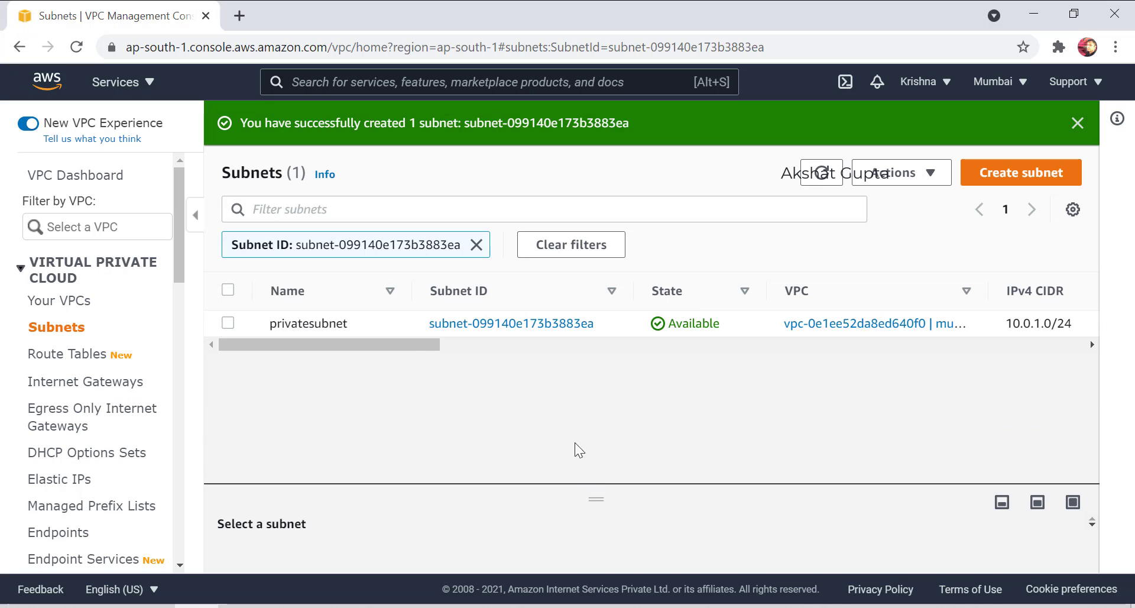
scroll(591, 323, "right", 5)
left_click_drag(429, 353, 198, 345)
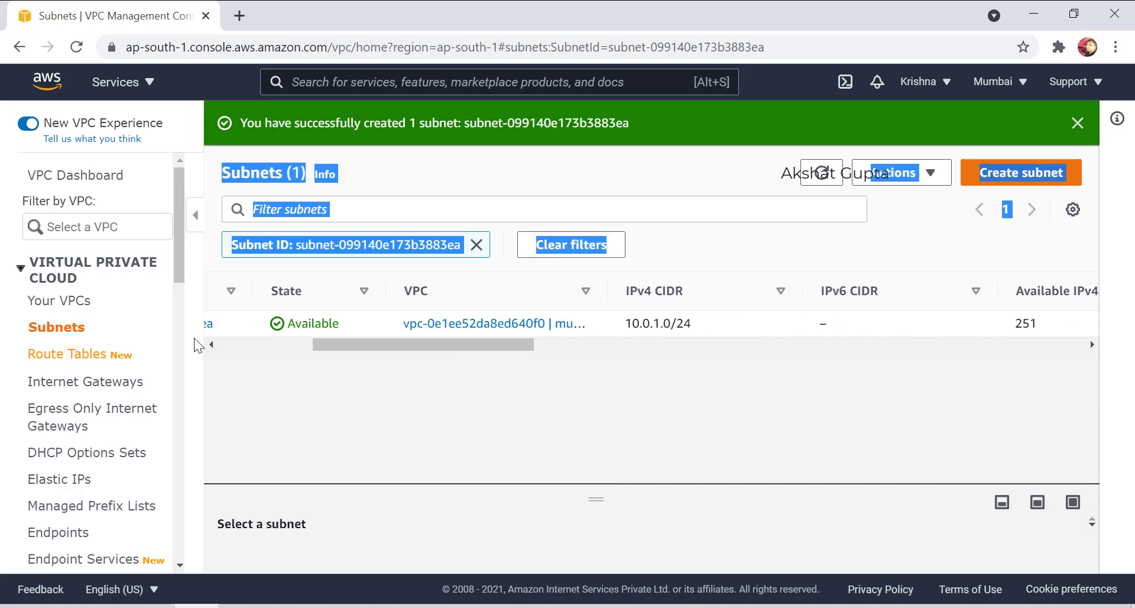
left_click(475, 246)
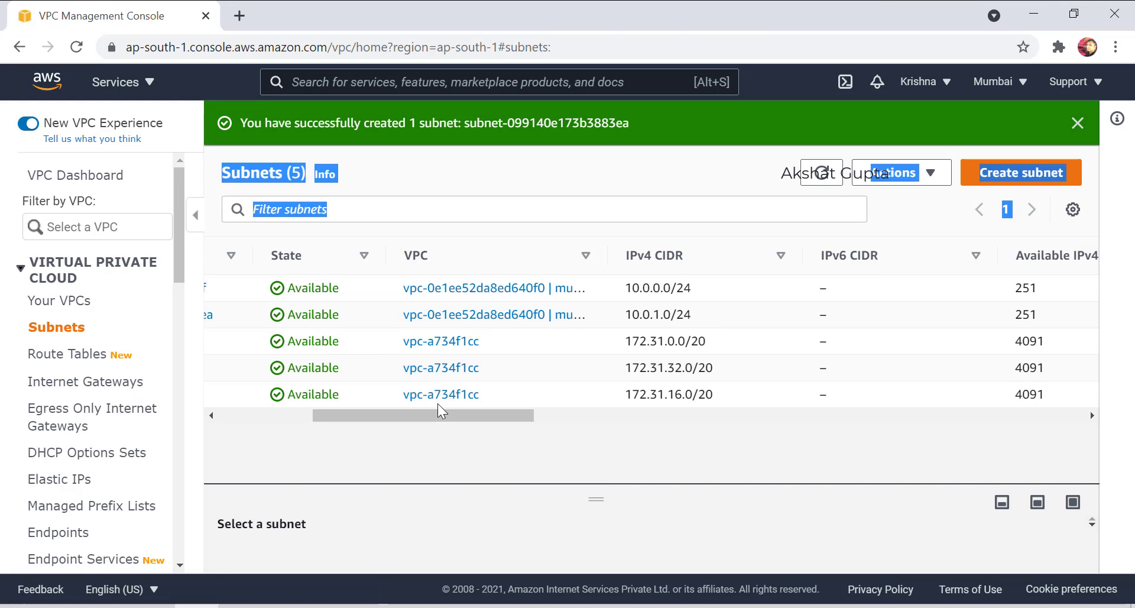
left_click_drag(442, 414, 354, 387)
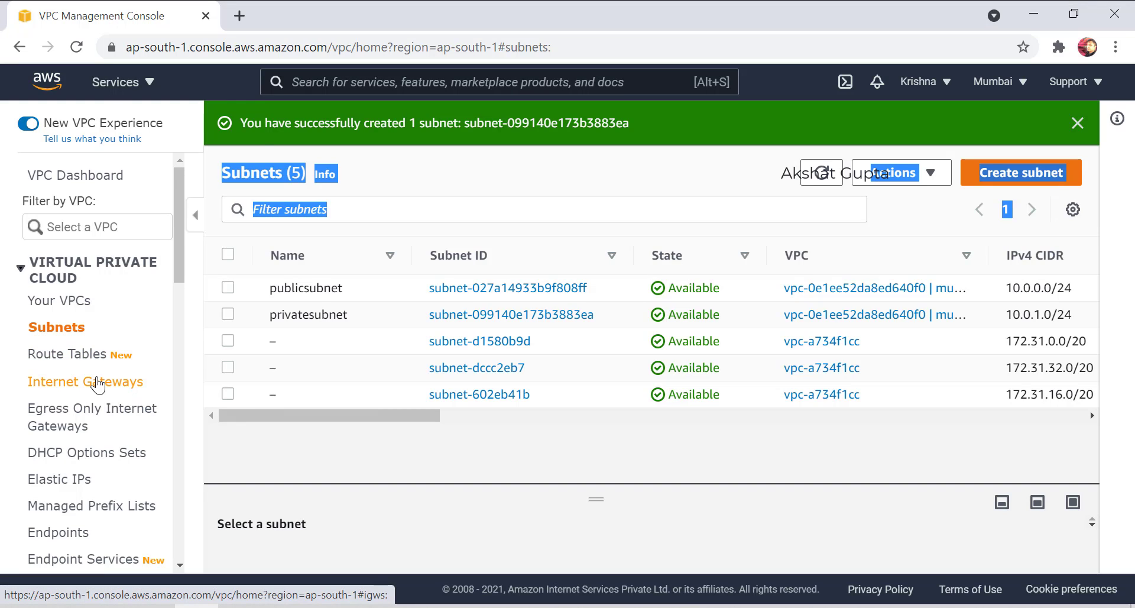
Create a new internet gateway named mumbaiigw.
left_click(98, 383)
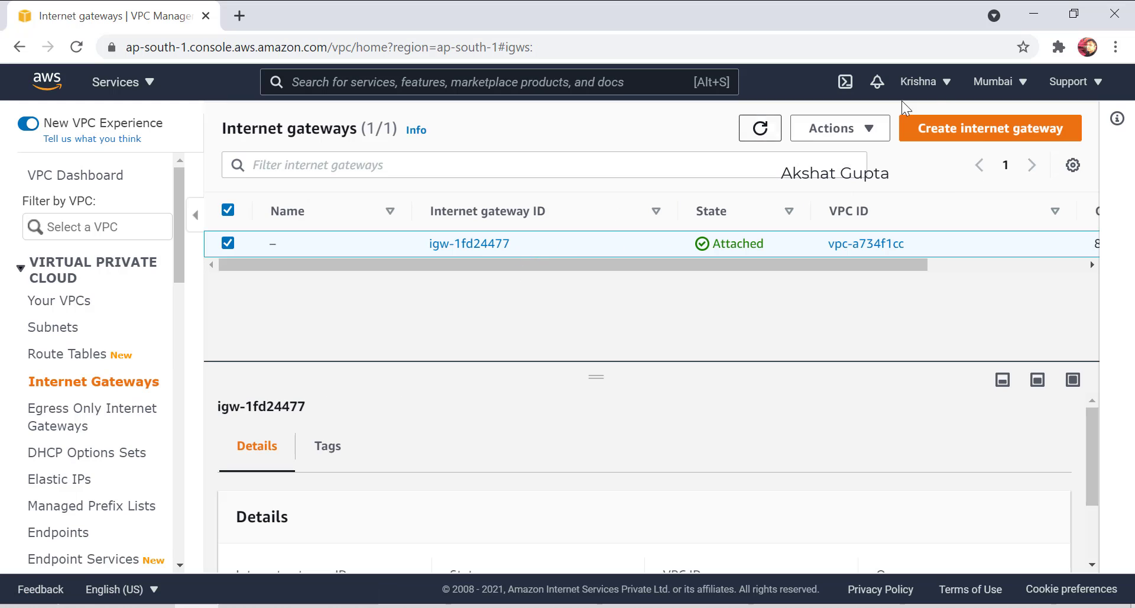
left_click(960, 127)
left_click(177, 362)
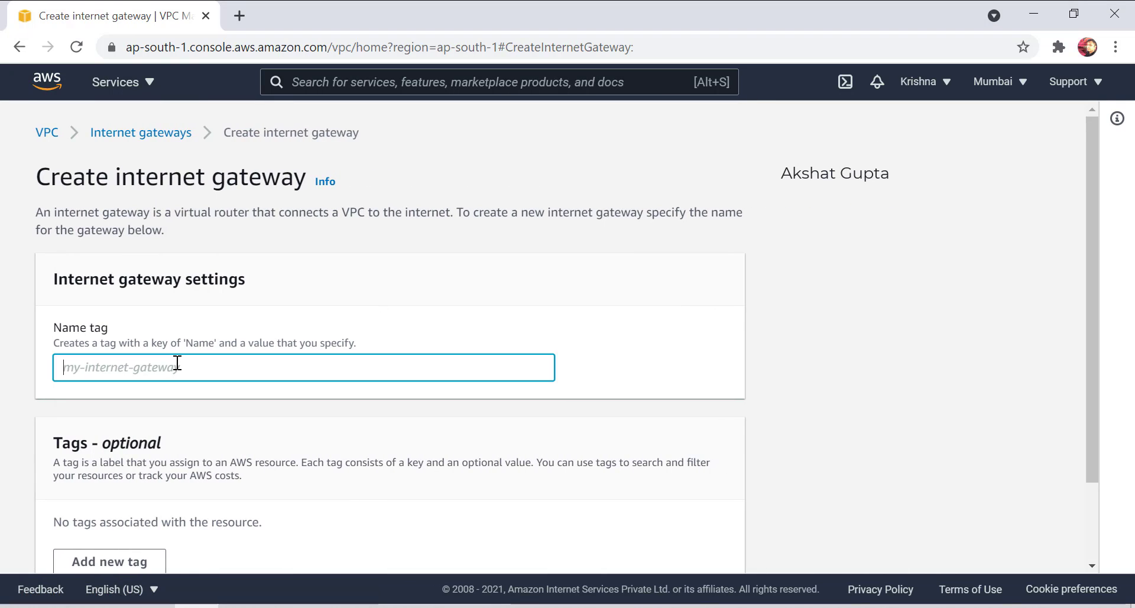
type("mumbaiigw")
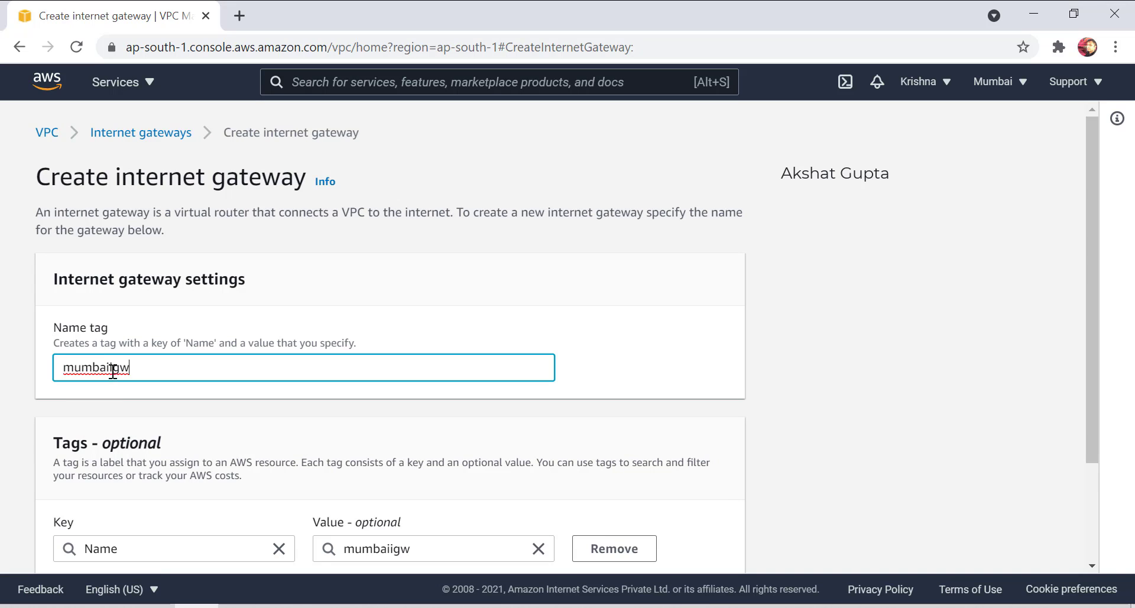
scroll(349, 489, "down", 3)
left_click(587, 539)
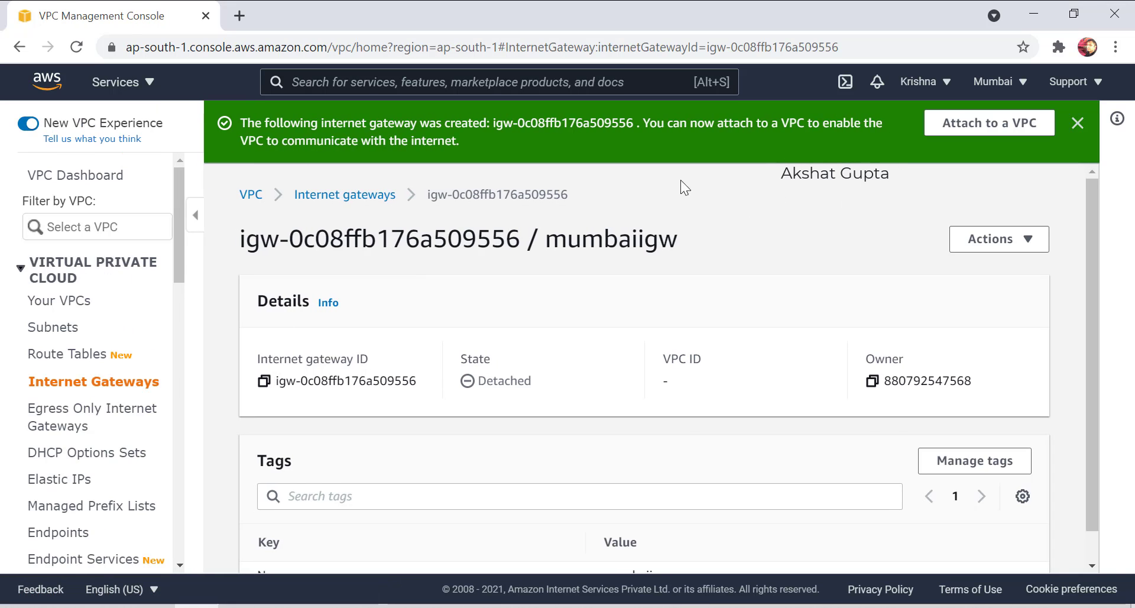
left_click_drag(252, 122, 459, 144)
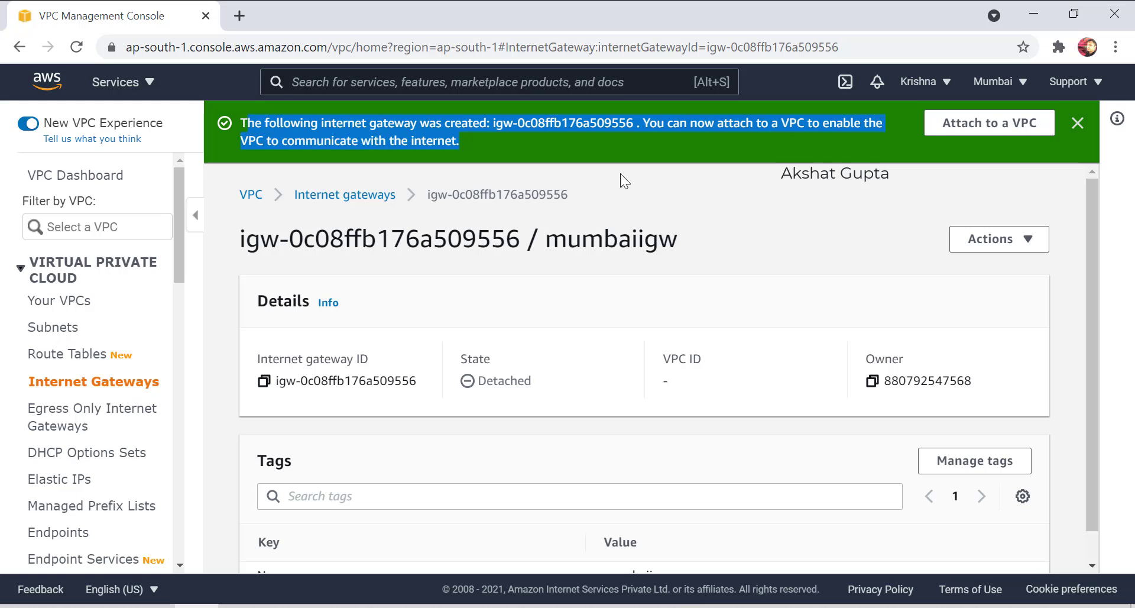
Attach mumbaiigw to mumbaivpc and return to the Internet gateways list.
left_click(975, 129)
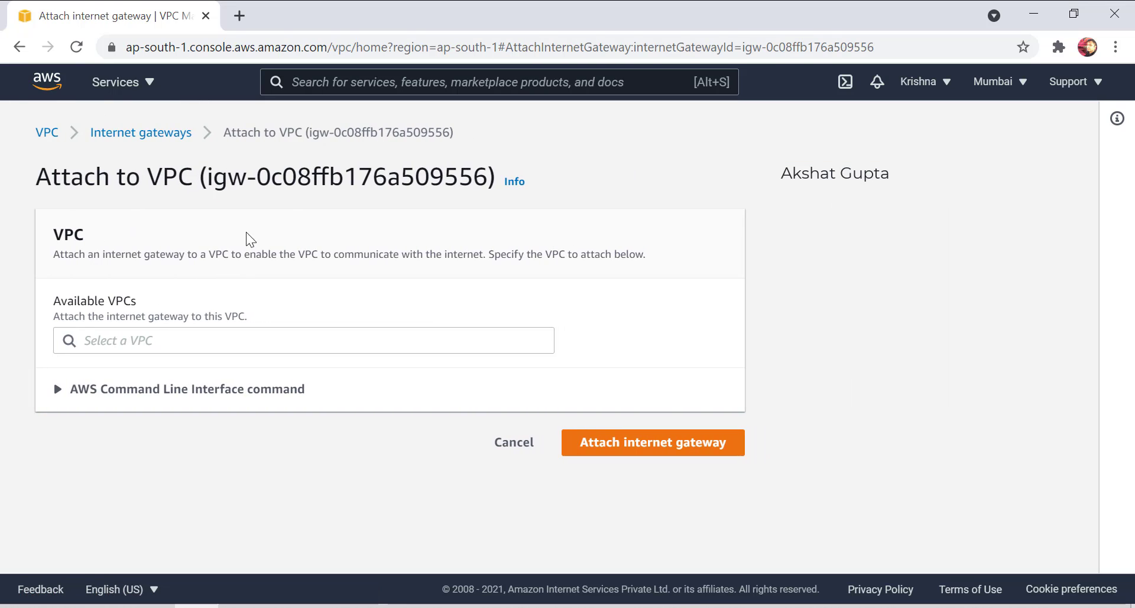
left_click(195, 337)
left_click(150, 385)
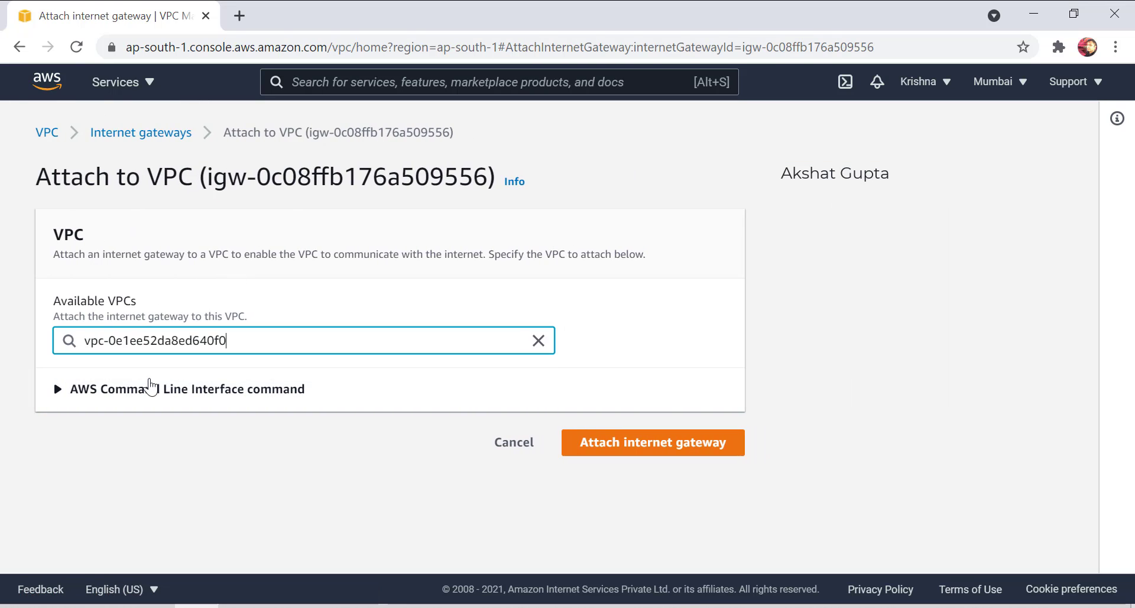
left_click(646, 450)
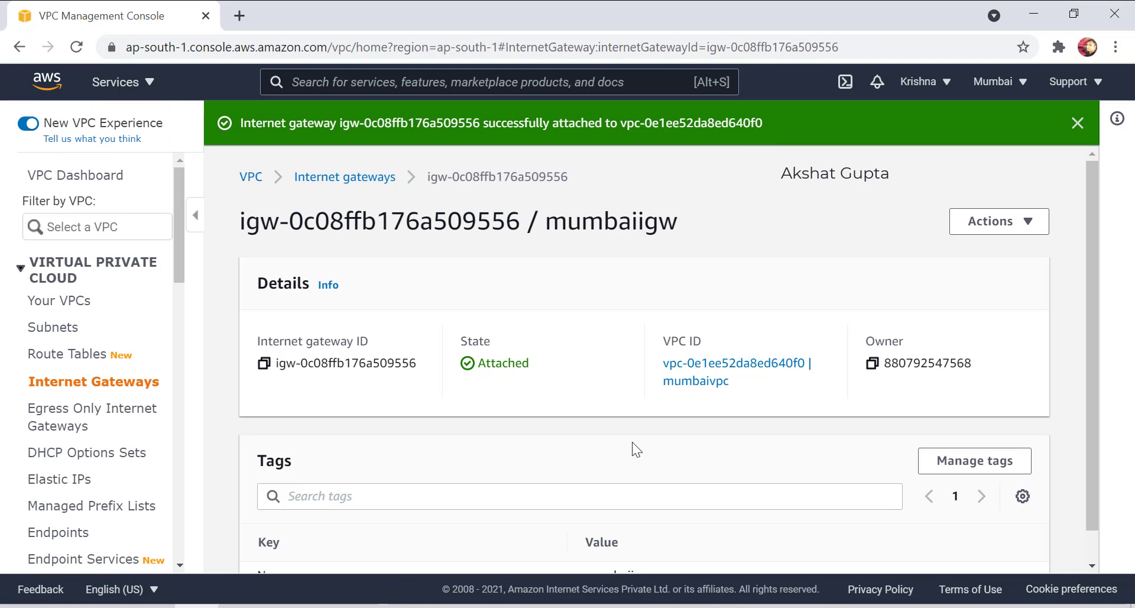
left_click(97, 387)
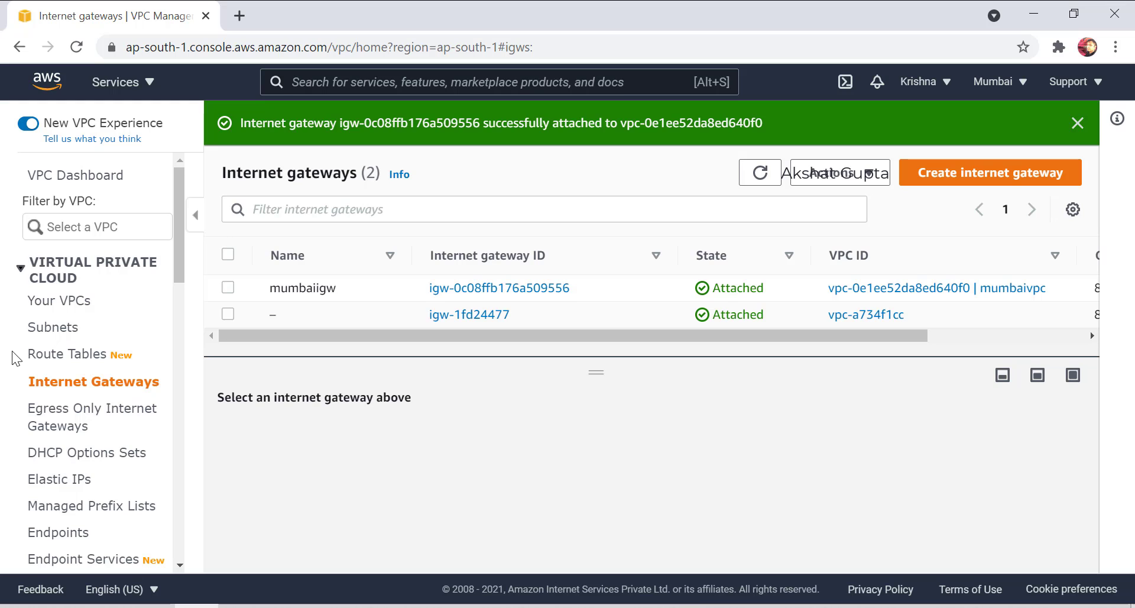
Create a second internet gateway named igw.
left_click(1040, 173)
left_click(180, 367)
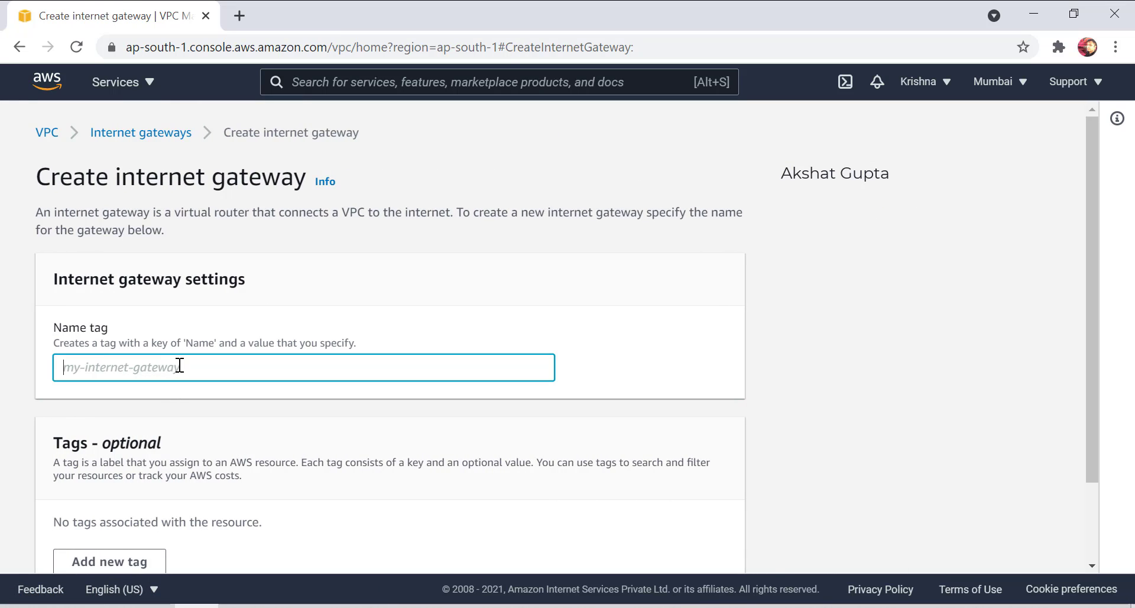
type("igw")
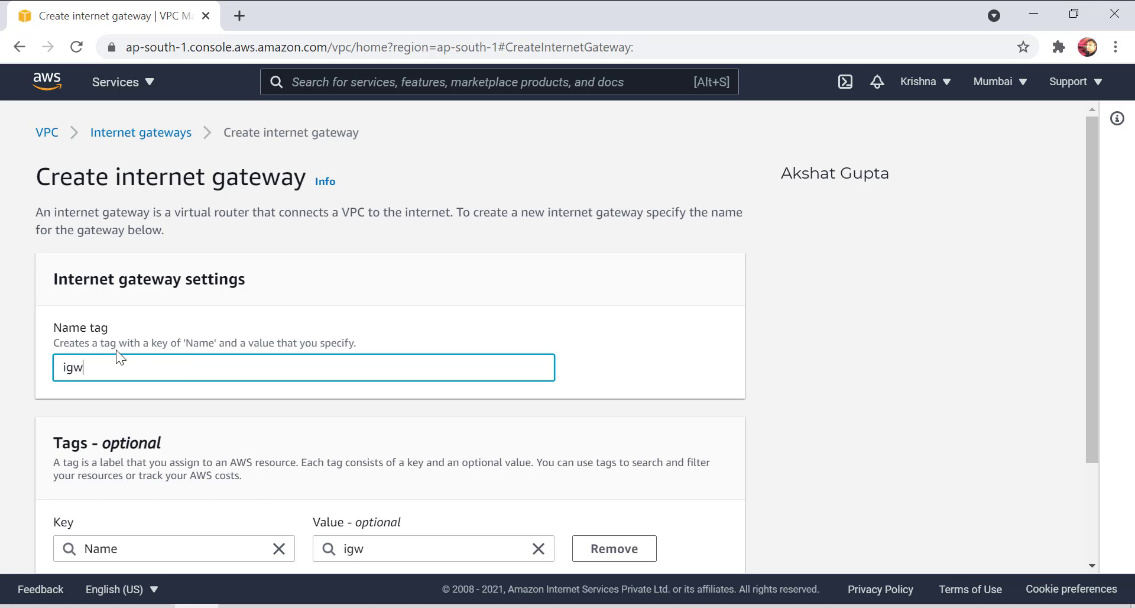
scroll(116, 355, "down", 5)
left_click(588, 538)
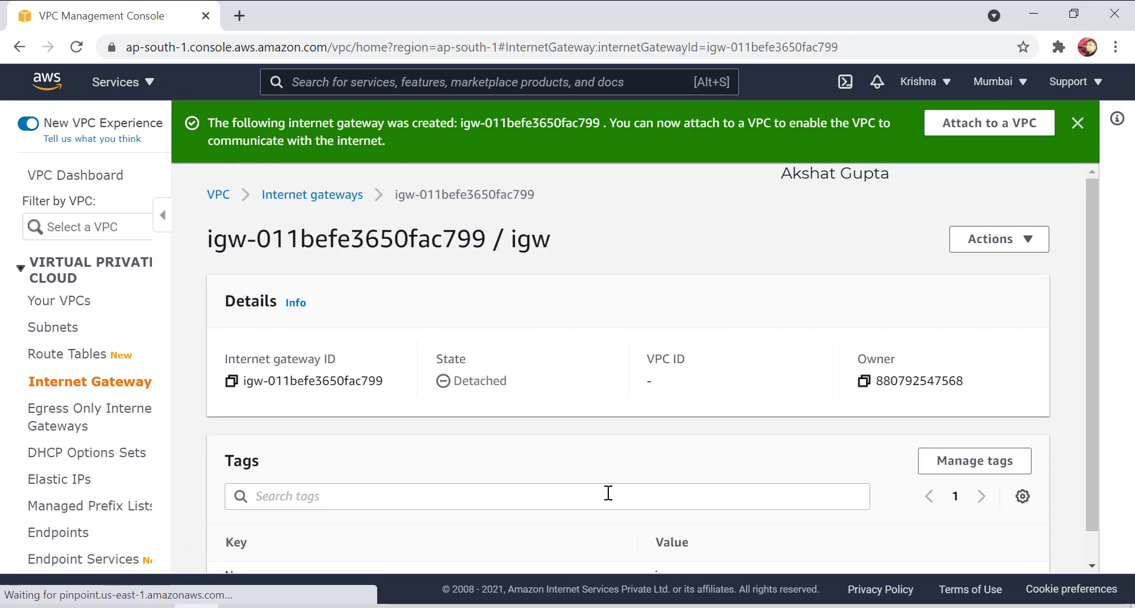
Begin attaching igw to a VPC, note the 'no VPCs' warning, and cancel.
left_click(1013, 122)
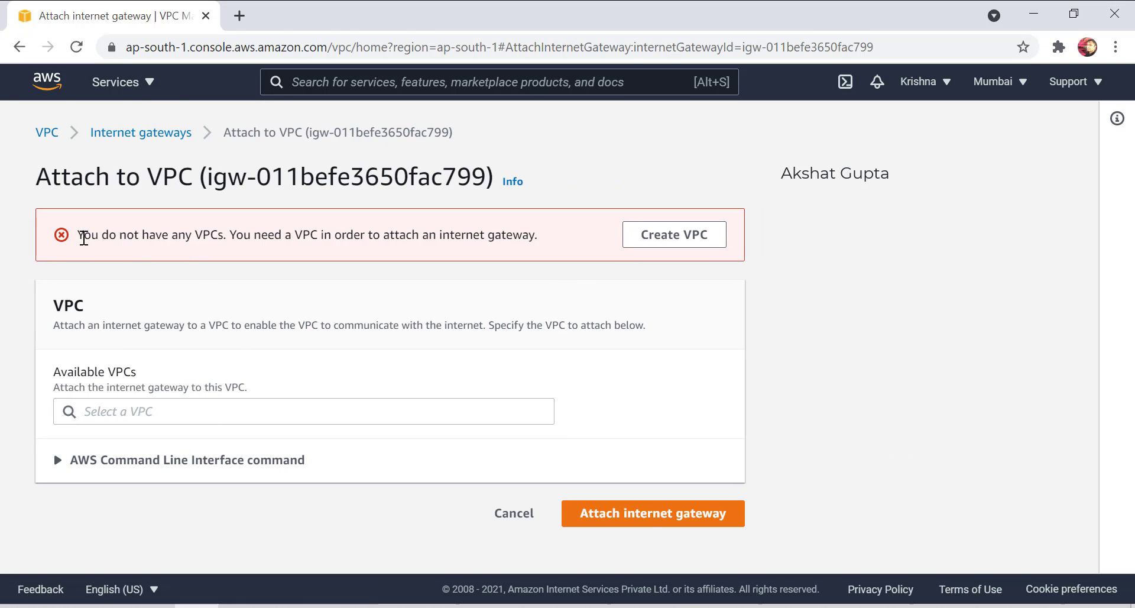
left_click_drag(83, 236, 392, 232)
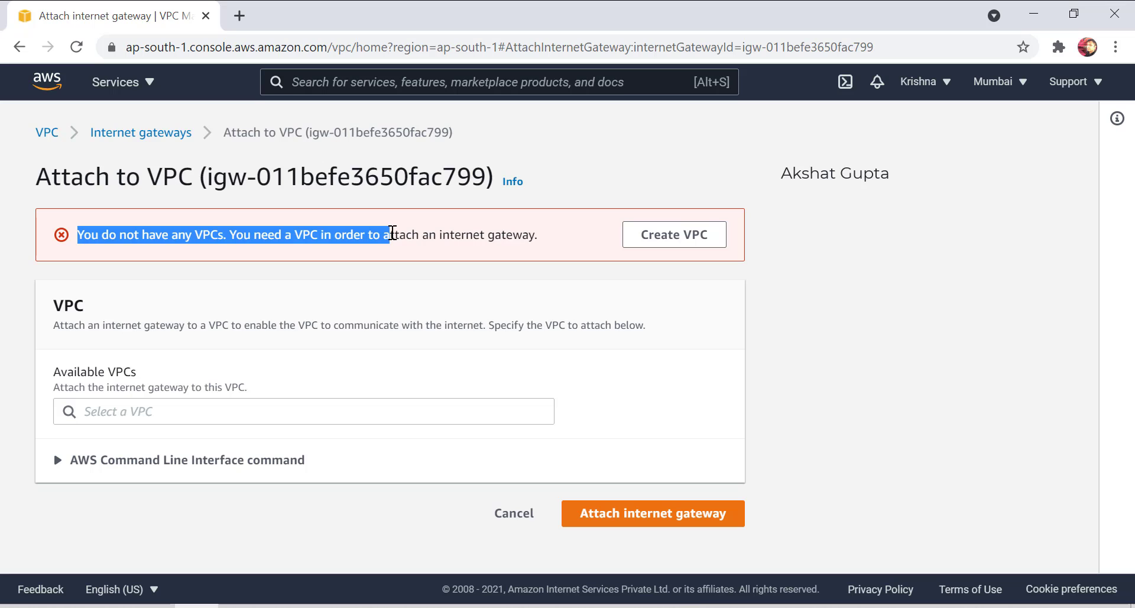
left_click_drag(392, 232, 535, 235)
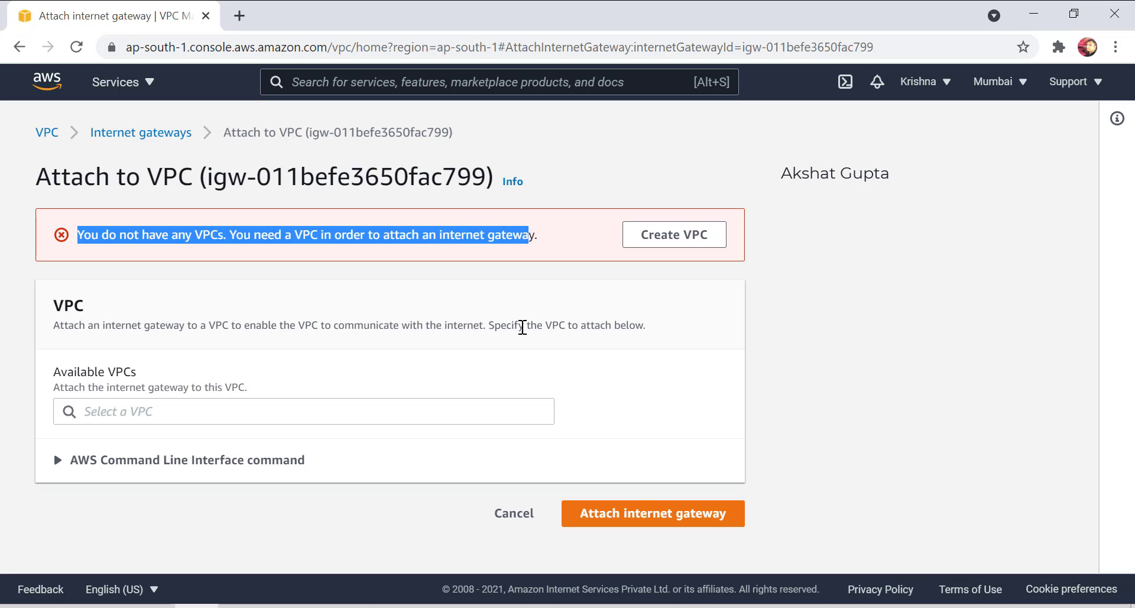
left_click(513, 513)
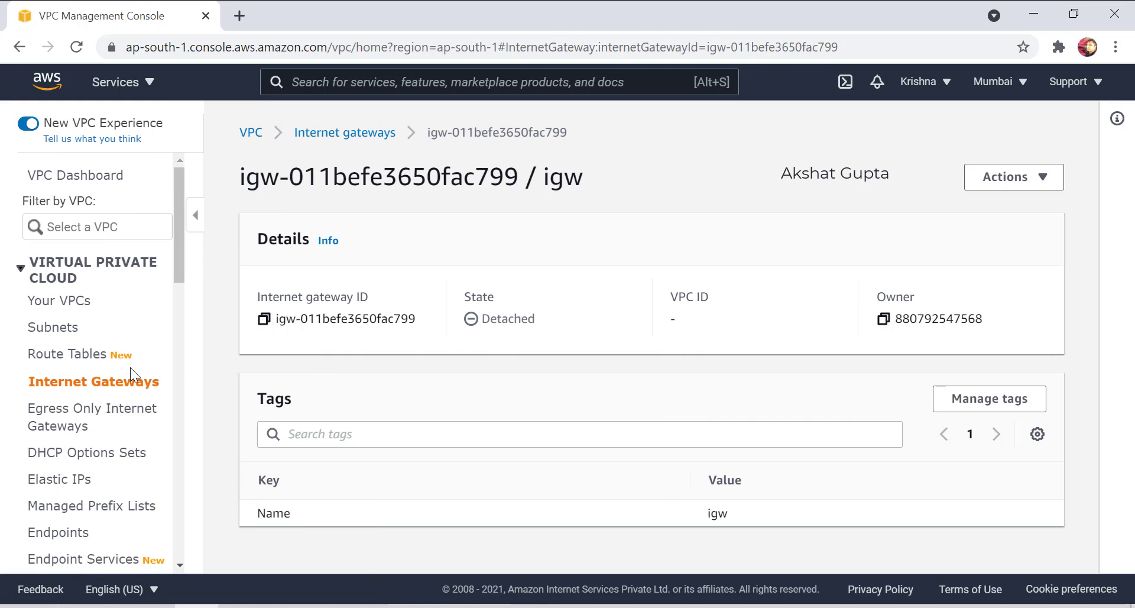
Verify in the Internet gateways list that mumbaiigw shows mumbaivpc, then go to Route Tables.
left_click(131, 381)
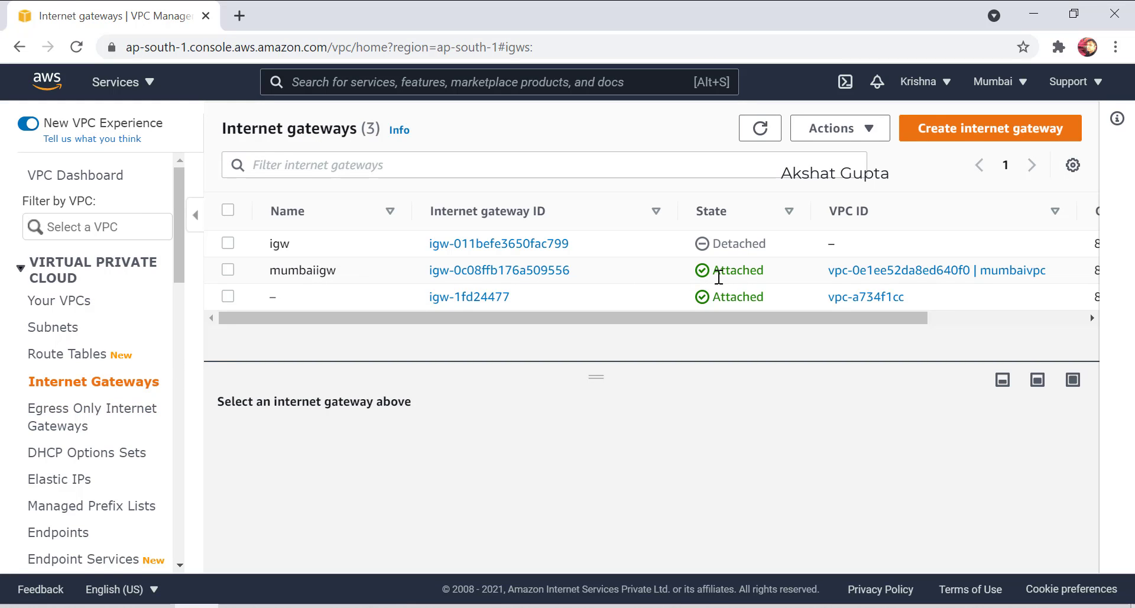
left_click_drag(1056, 270, 984, 267)
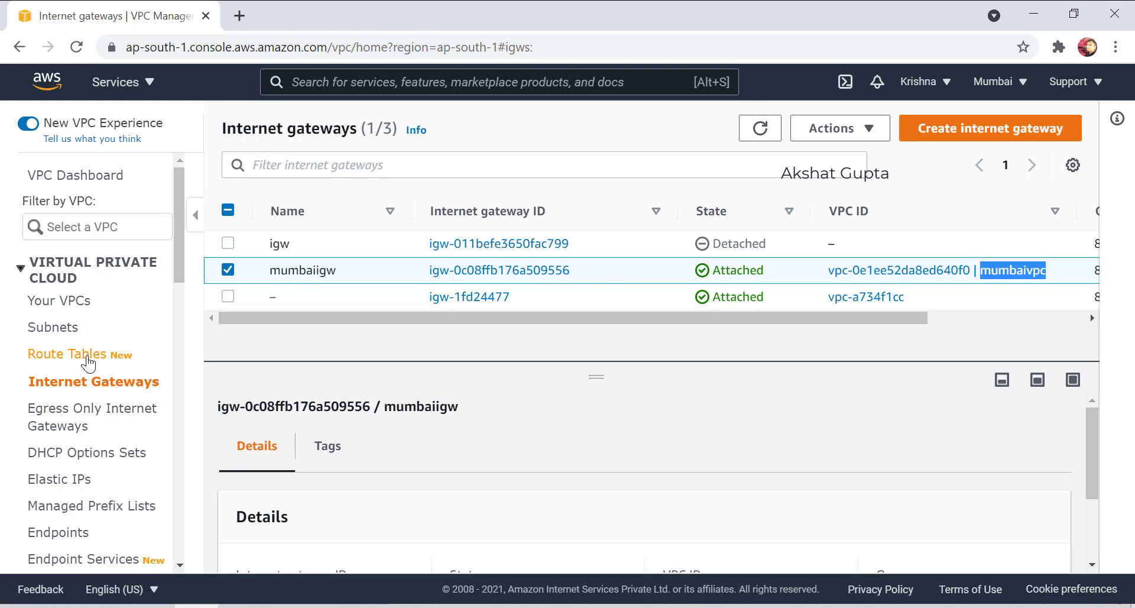
left_click(87, 356)
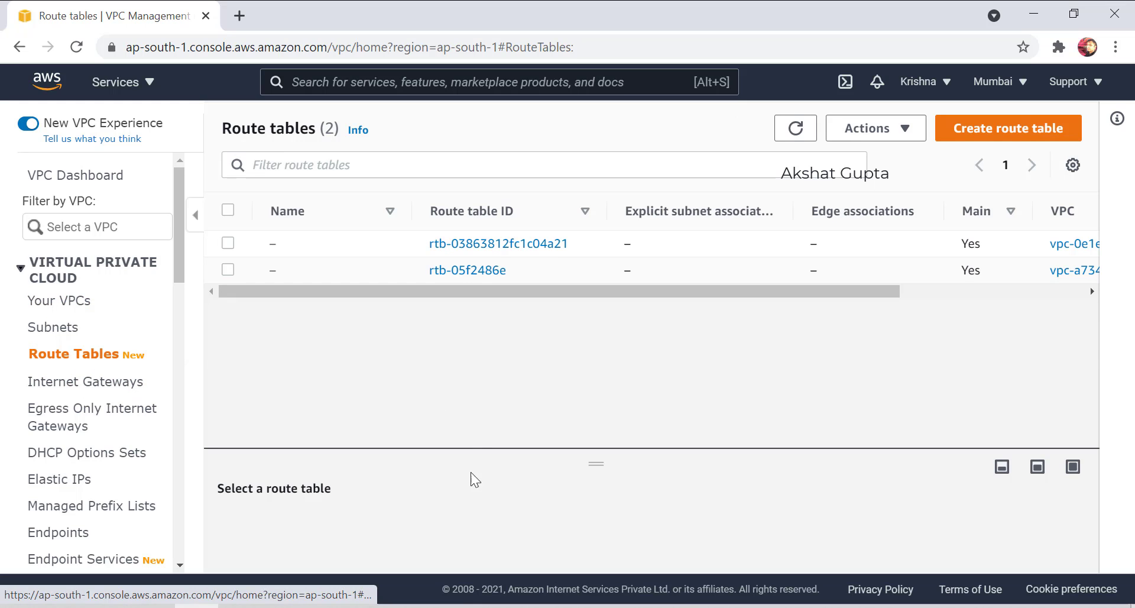
In Paint, write 10.0.0.0/24 under the public subnet box and 10.0.1.0/24 under the private one.
key("alt+Tab")
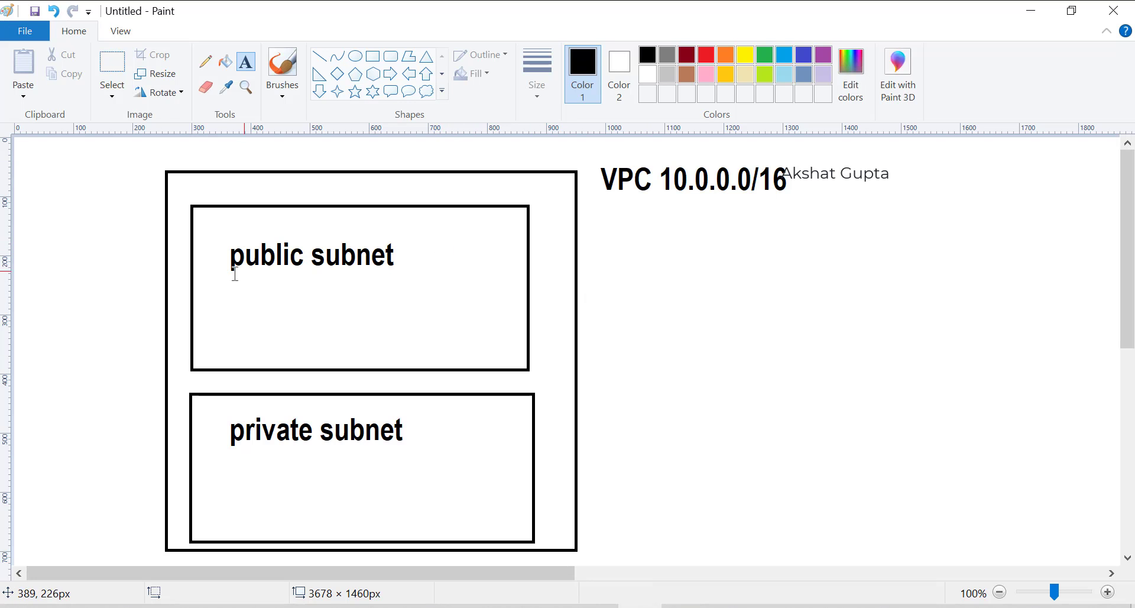
left_click(229, 279)
type("10.")
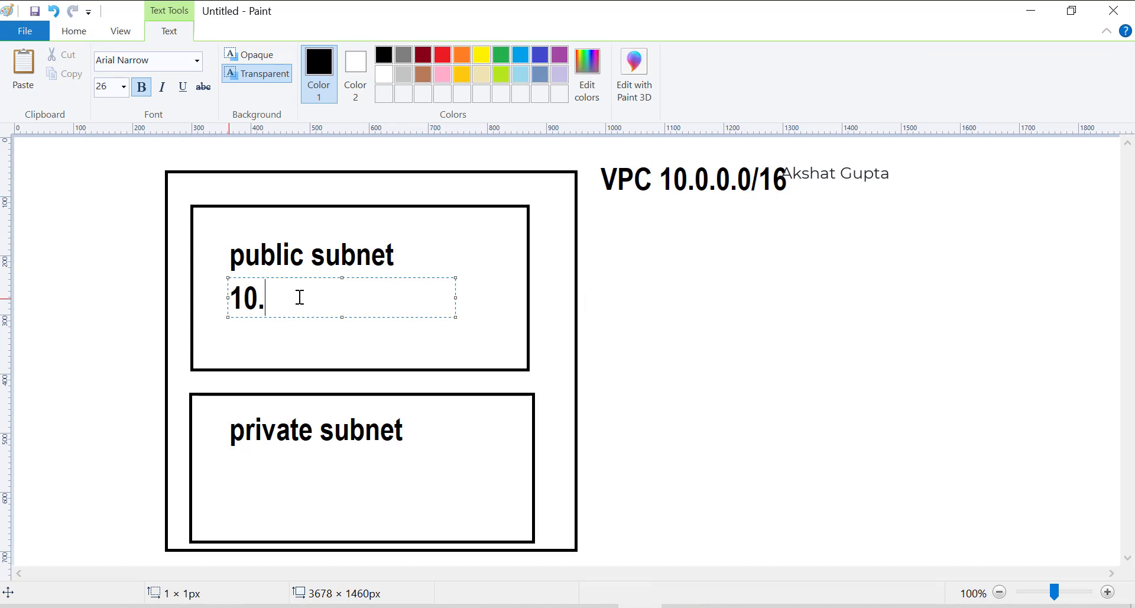
type("0.0.0")
type("/24")
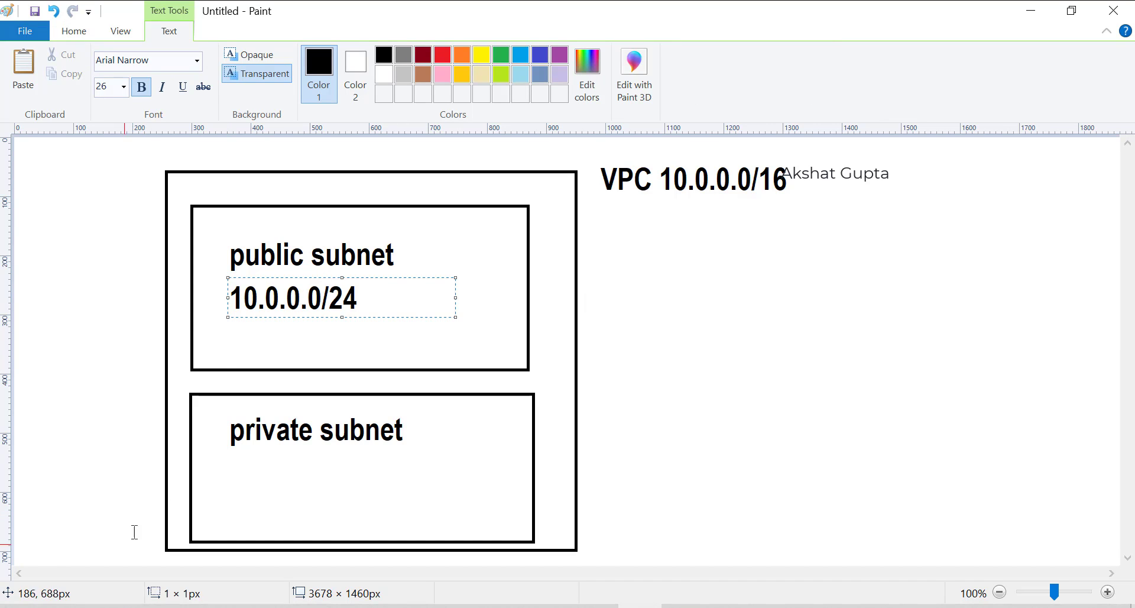
left_click(234, 470)
left_click(234, 470)
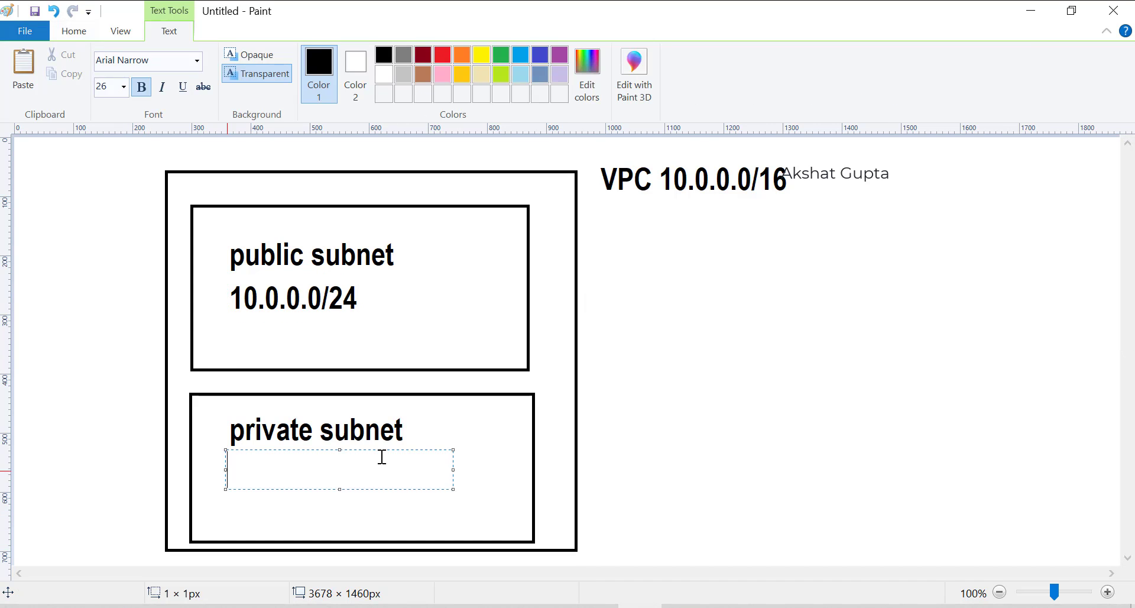
type("10.0.")
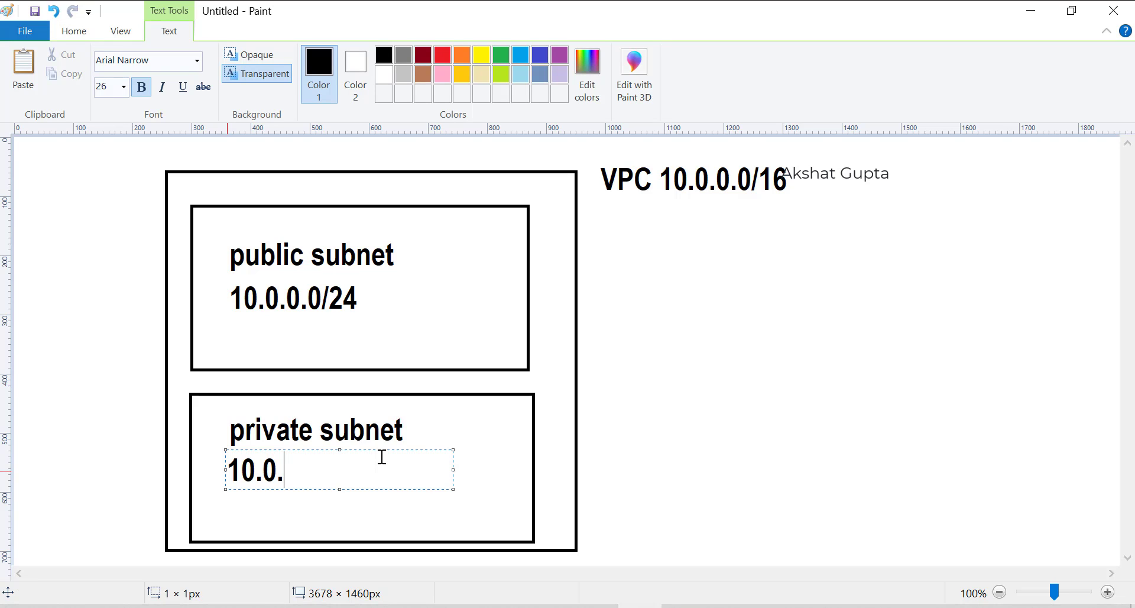
type("1.0/24")
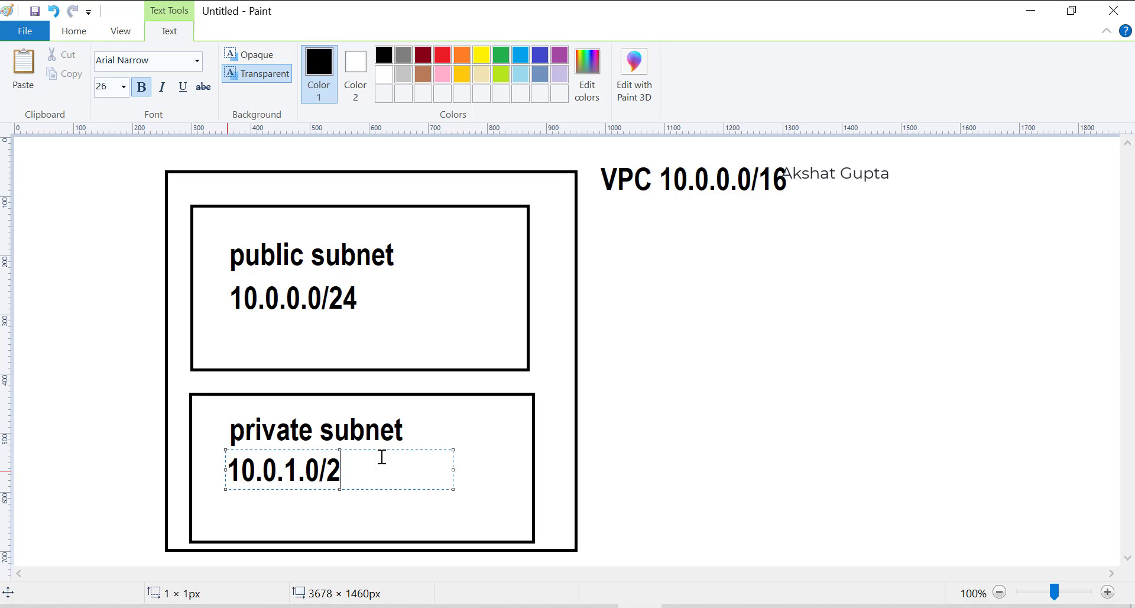
left_click(353, 317)
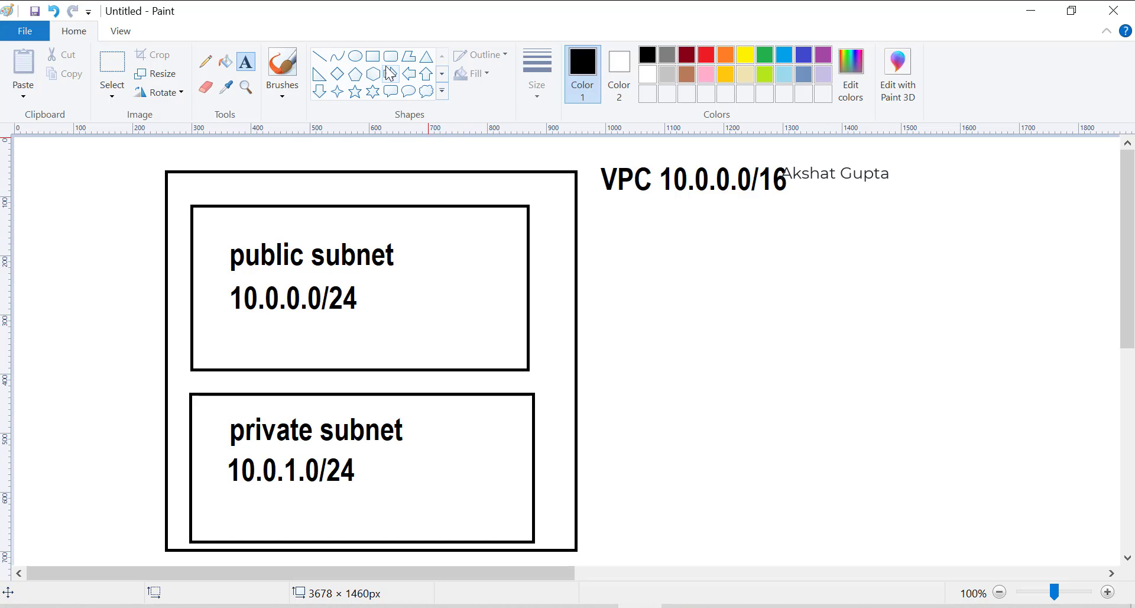
Draw a small circle on the VPC box's right edge and label it IGW.
left_click(320, 56)
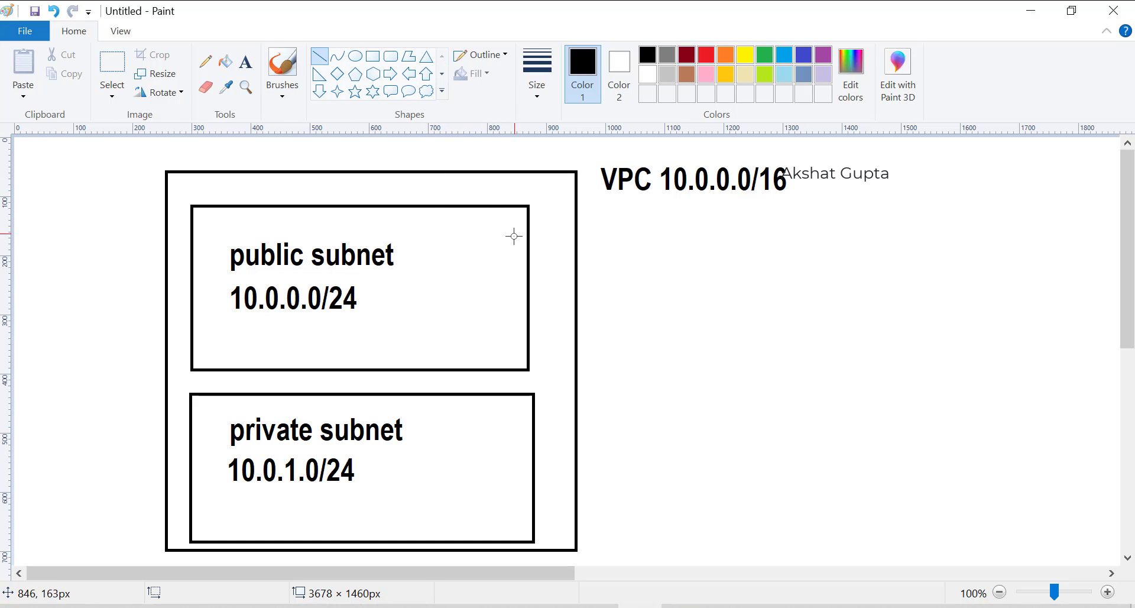
mouse_move(513, 236)
left_mouse_down()
mouse_move(681, 255)
mouse_move(618, 245)
left_mouse_up()
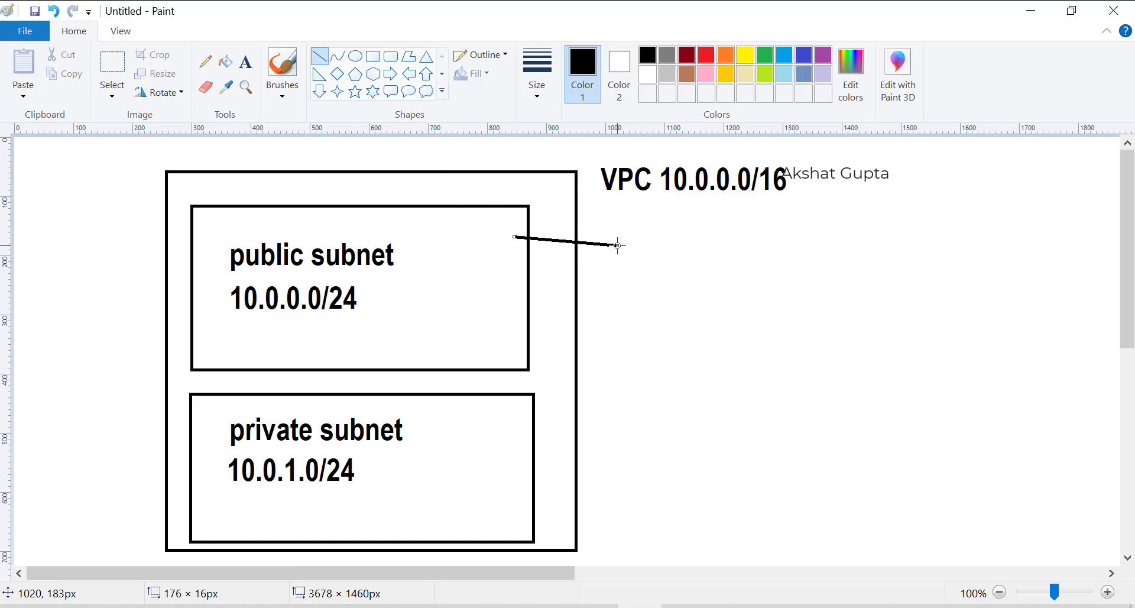
key("ctrl+z")
left_click(355, 57)
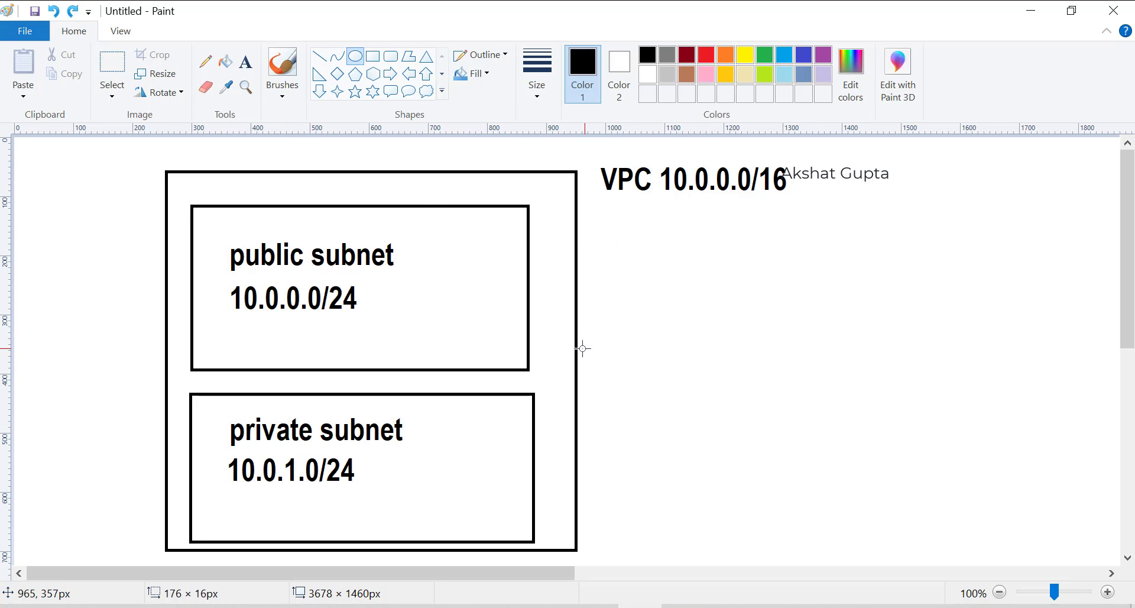
left_click_drag(569, 356, 622, 404)
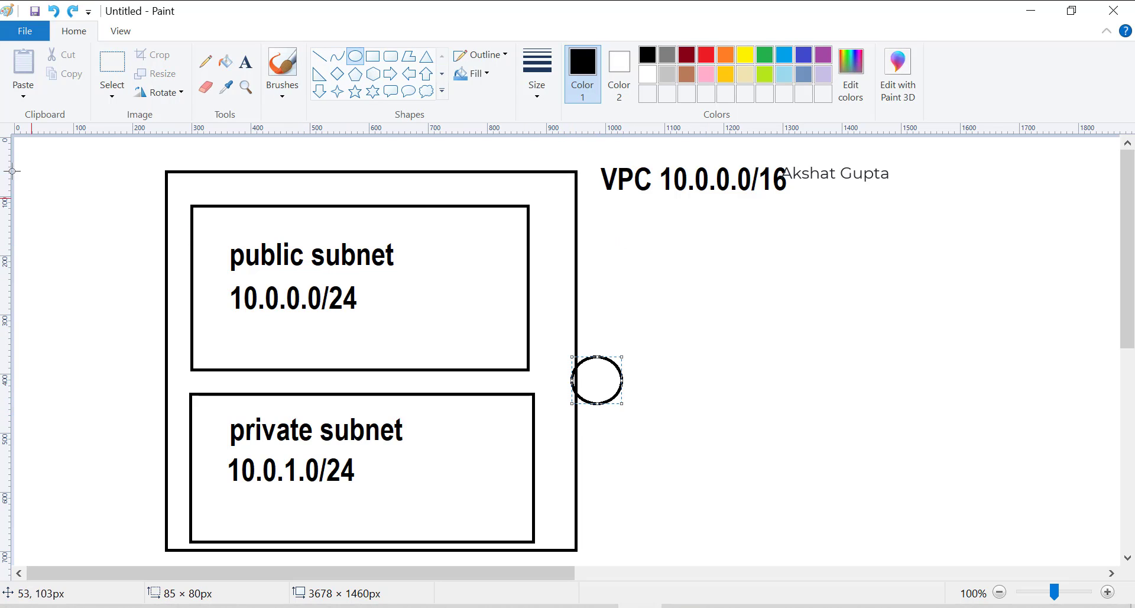
left_click(246, 61)
left_click(590, 304)
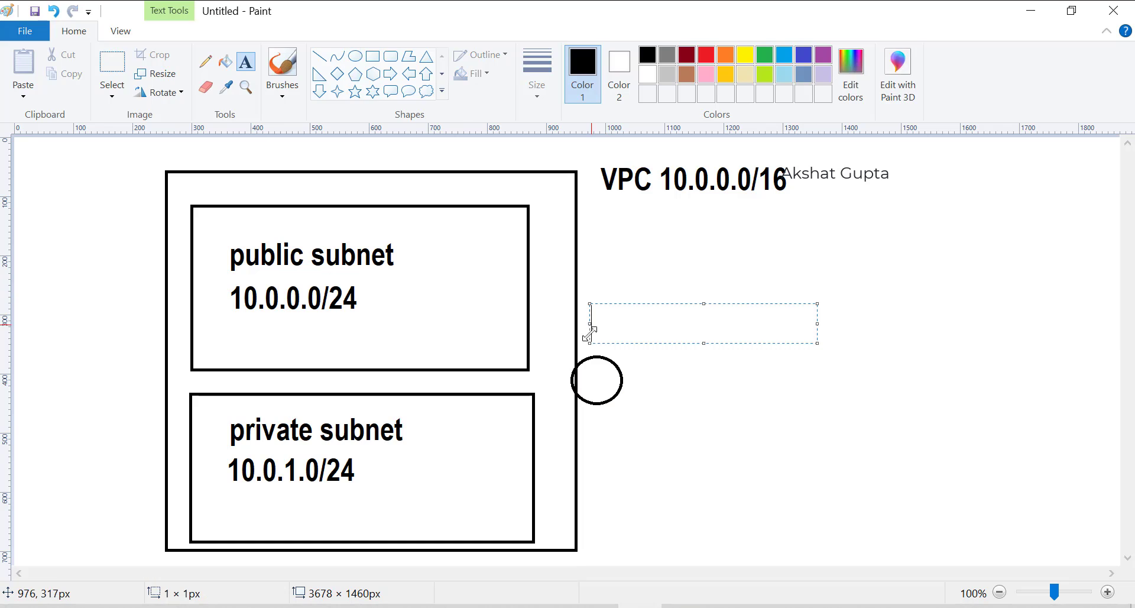
type("IGS+W")
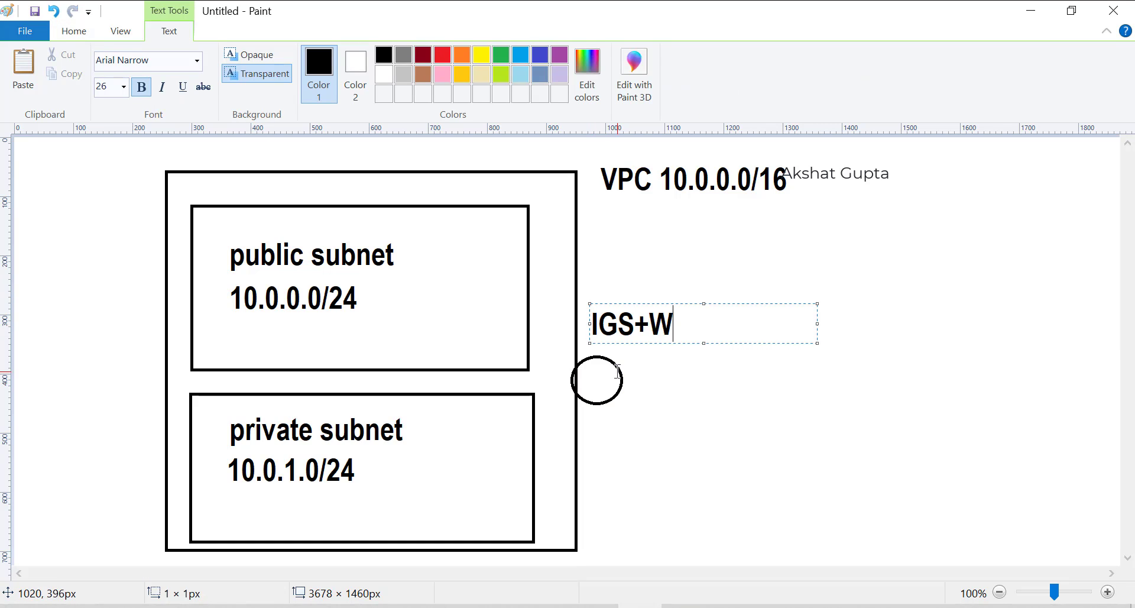
key("BackSpace")
key("BackSpace")
key("BackSpace")
type("W")
left_click(355, 167)
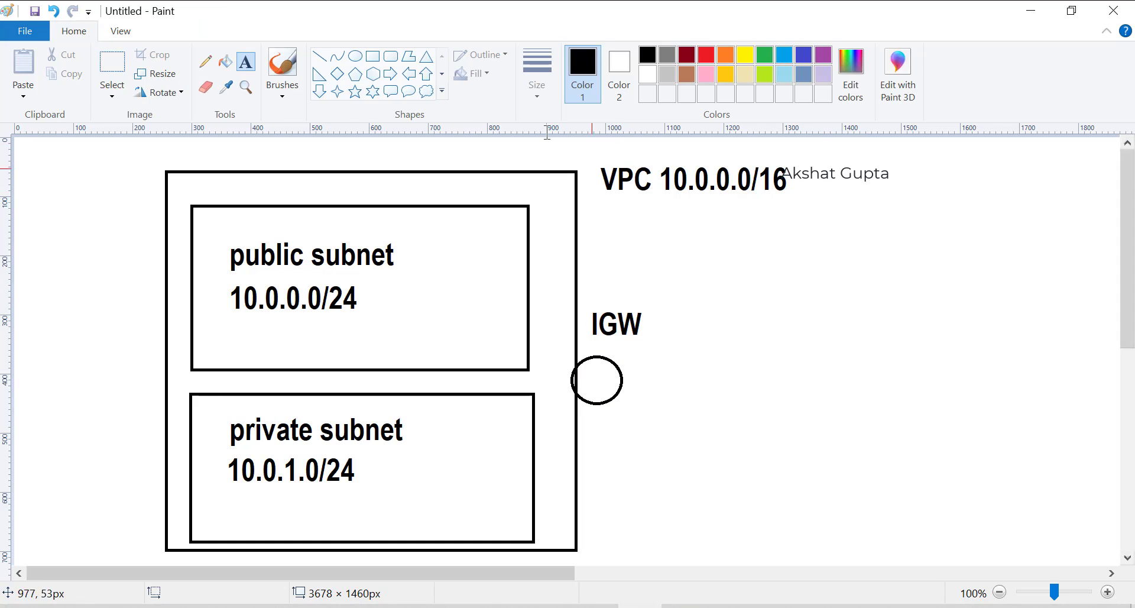
Draw a square-cornered rectangle to the right of the VPC heading.
left_click(387, 58)
left_click(373, 56)
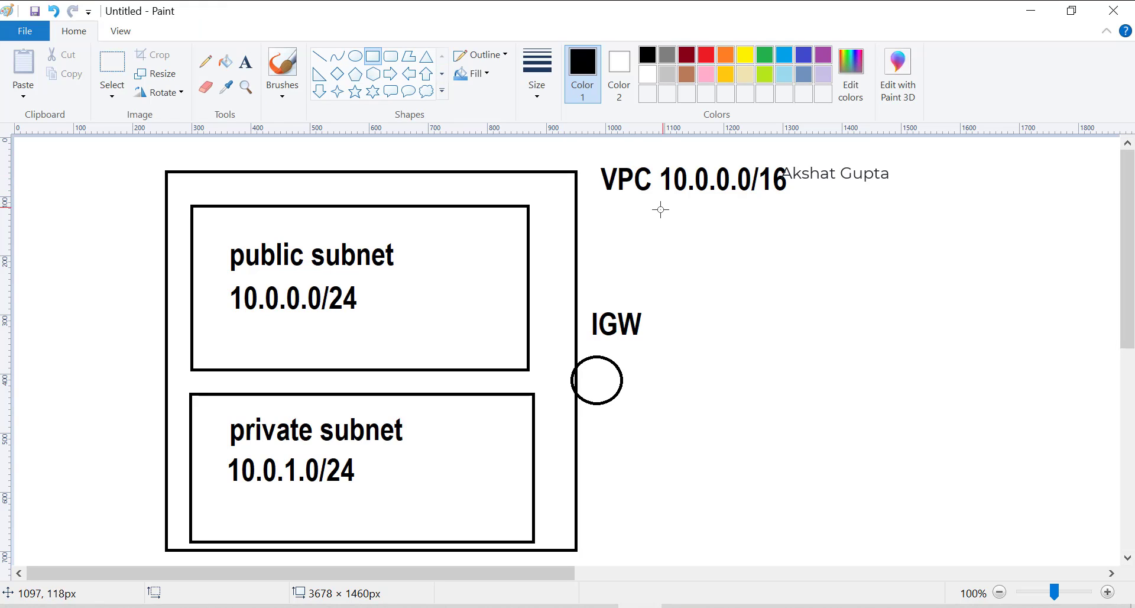
left_click_drag(631, 205, 866, 297)
left_click(970, 258)
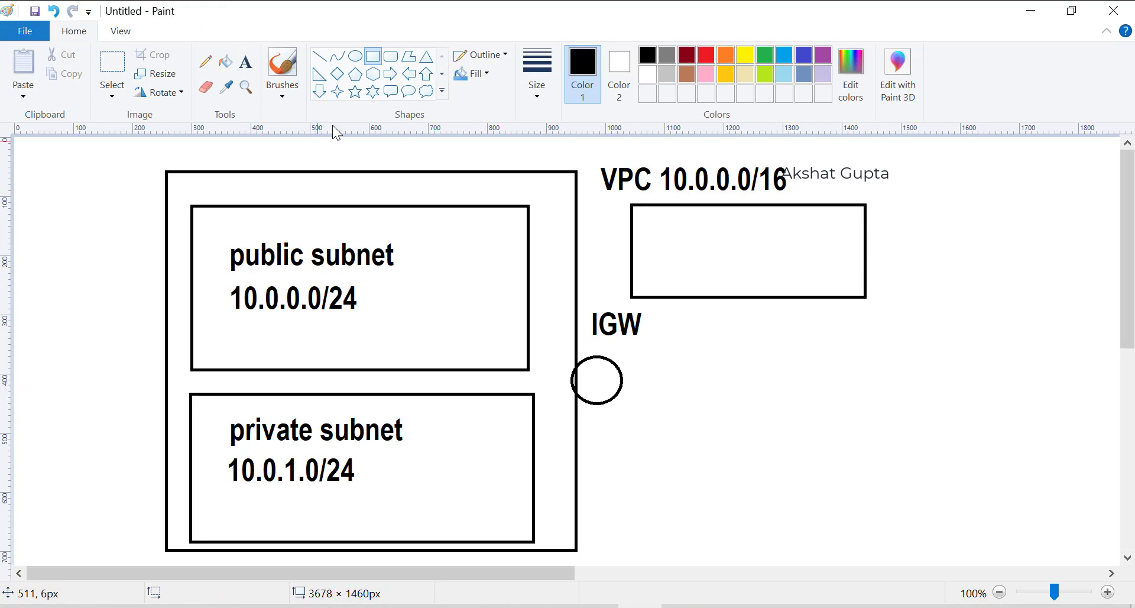
Try placing text boxes in the new rectangle and between the subnet and rectangle.
left_click(246, 61)
left_click_drag(642, 214, 807, 239)
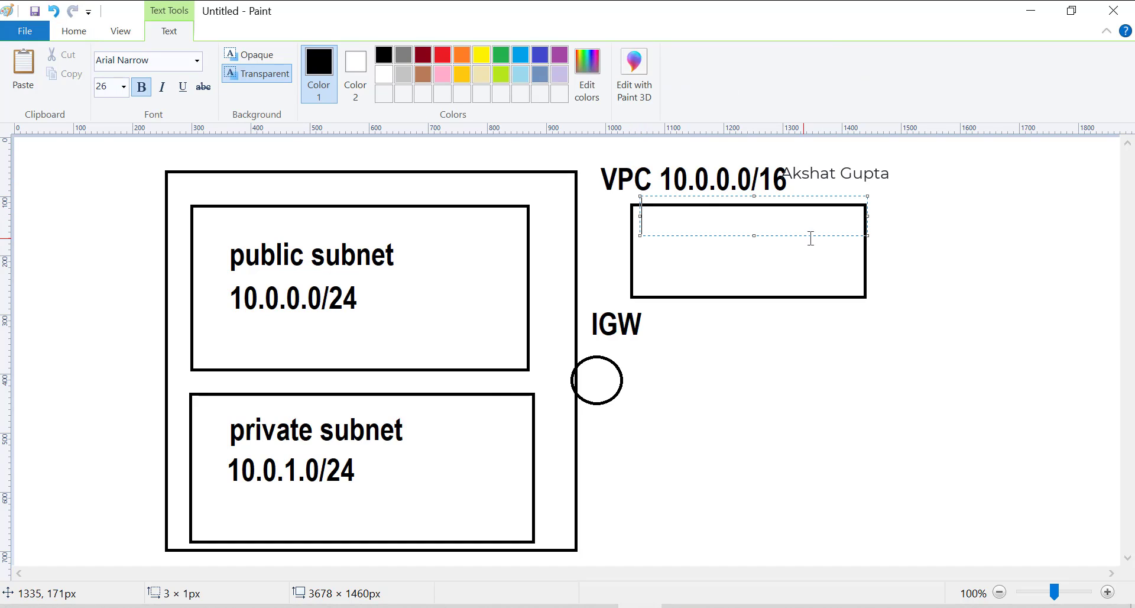
left_click(918, 239)
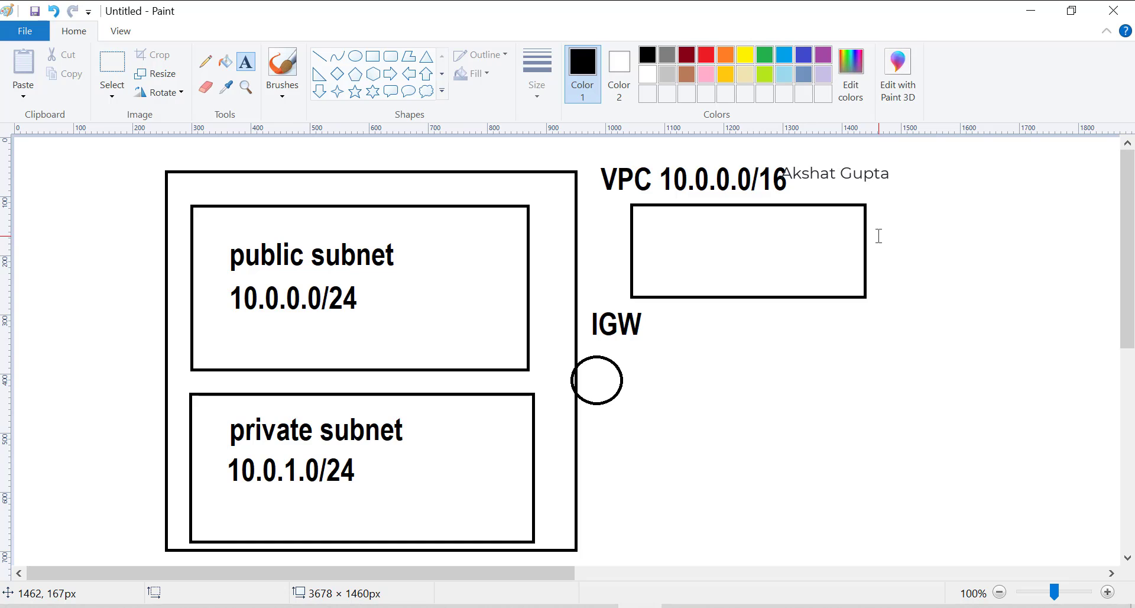
key("alt+Tab")
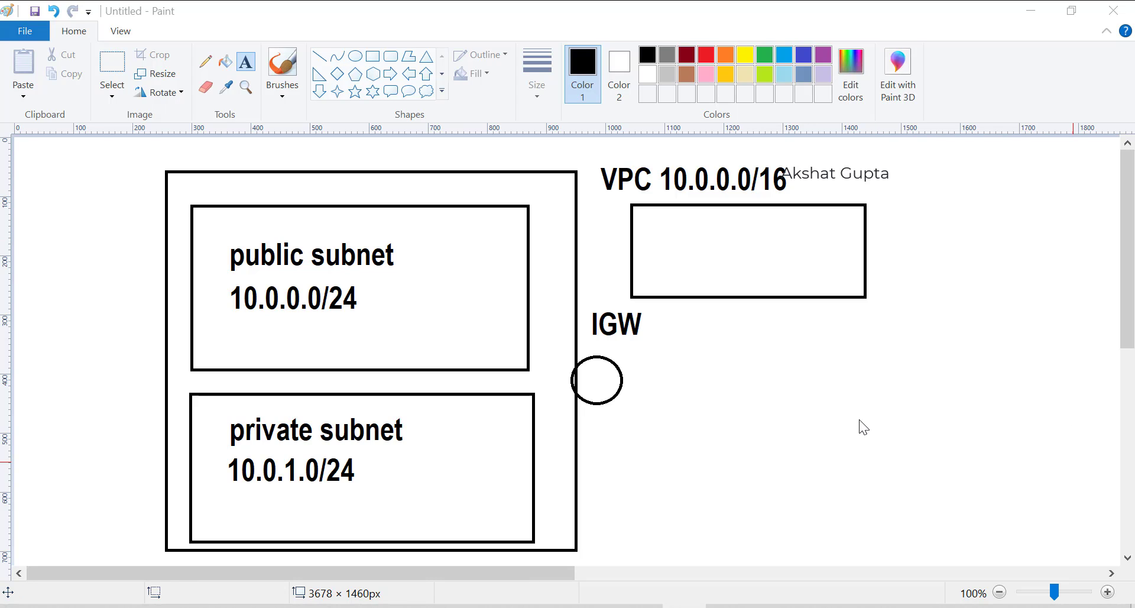
left_click_drag(496, 276, 604, 247)
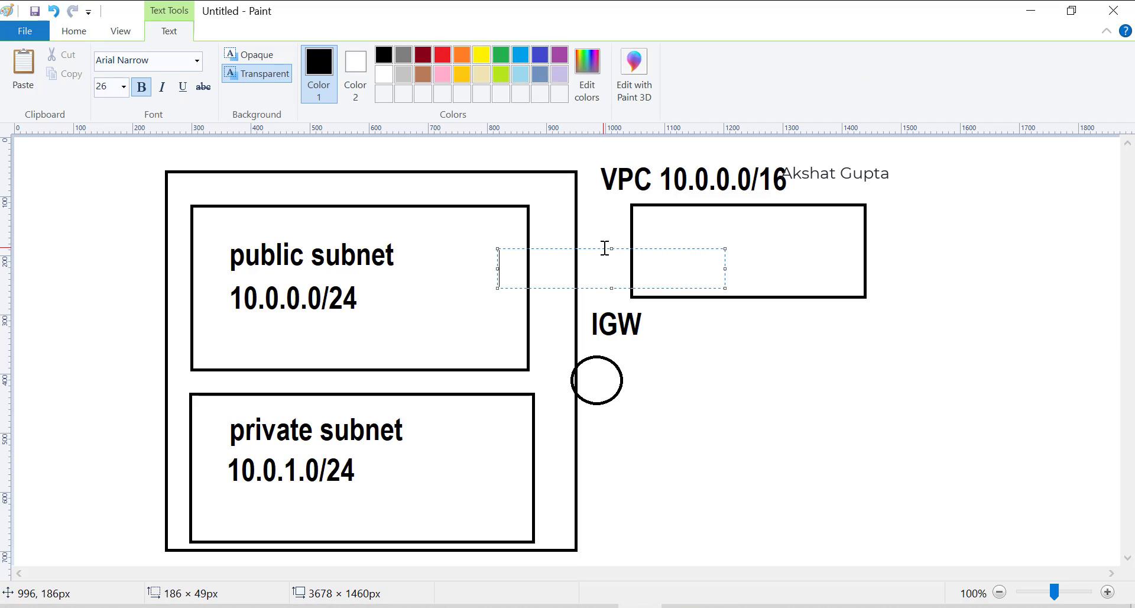
With the brush, draw an arrow from the public subnet to the rectangle and handwrite a label in it.
left_click(74, 31)
left_click(282, 74)
mouse_move(524, 285)
left_mouse_down()
mouse_move(608, 252)
mouse_move(615, 287)
left_mouse_up()
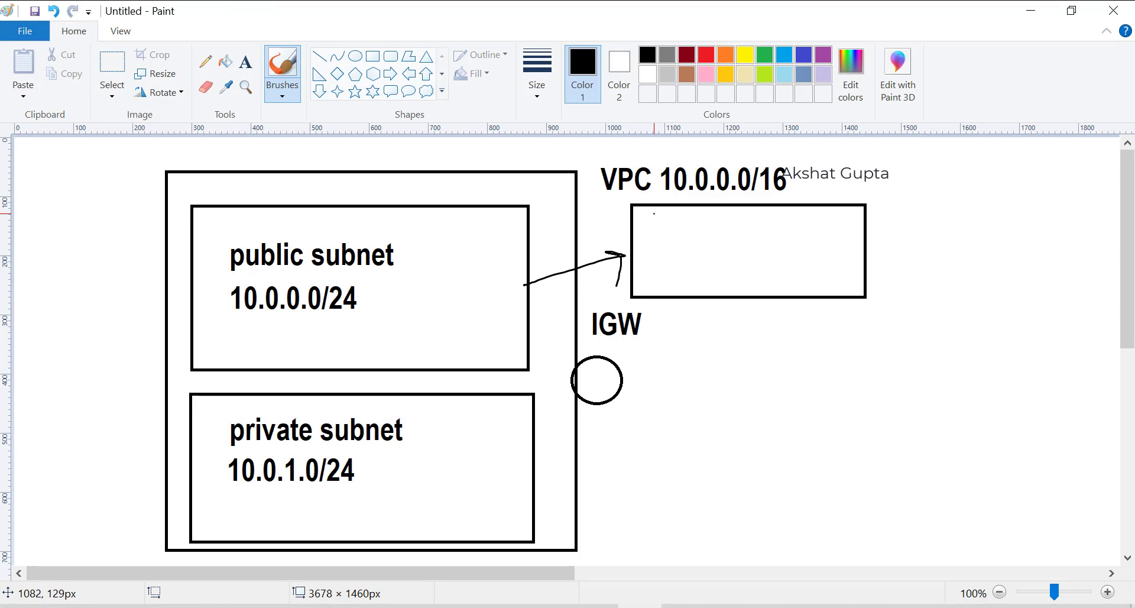
left_click_drag(653, 211, 654, 227)
left_click_drag(644, 213, 698, 216)
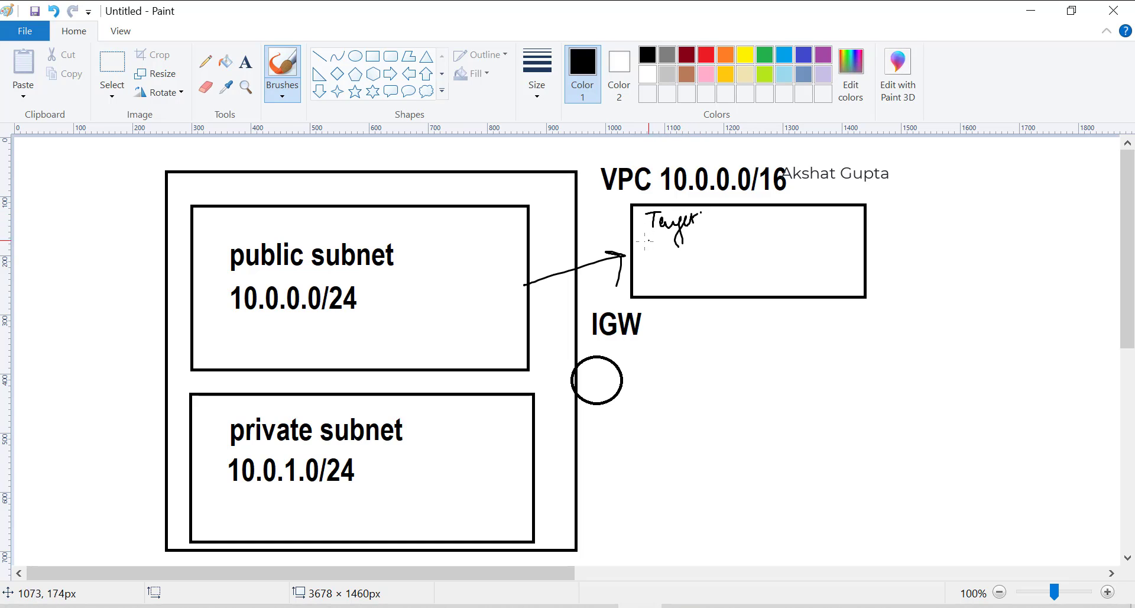
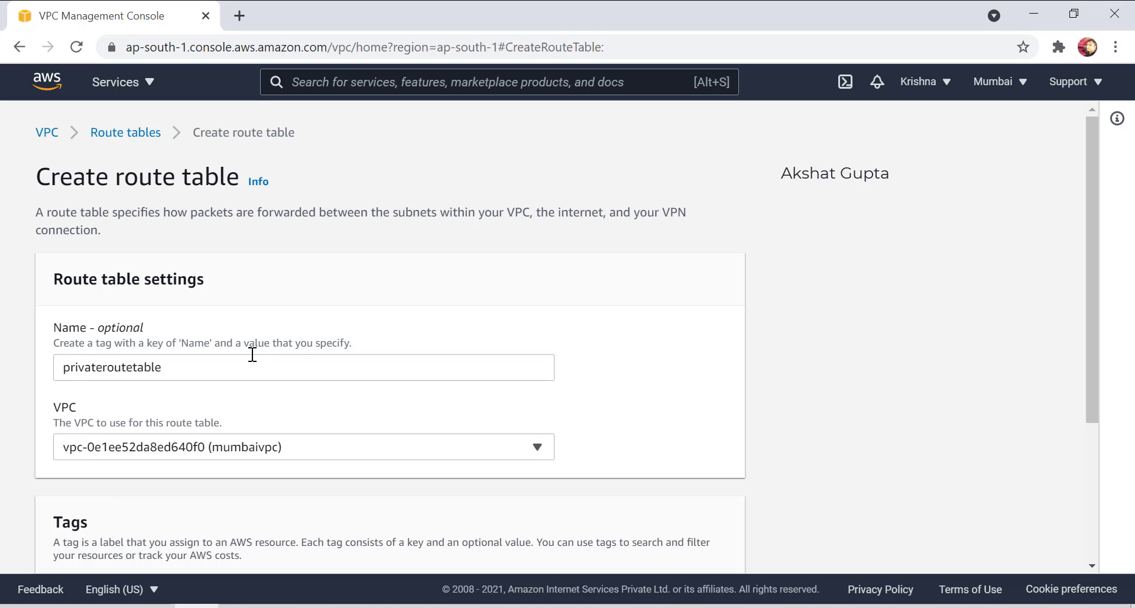
Submit the privateroutetable route table for the mumbaivpc VPC.
scroll(132, 402, "down", 5)
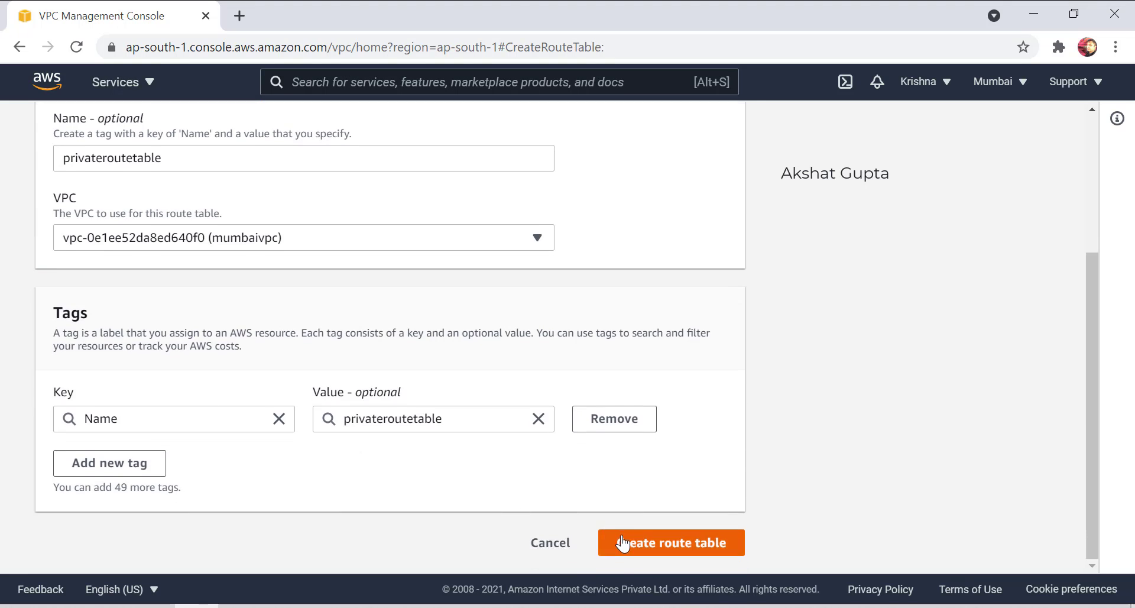
left_click(615, 540)
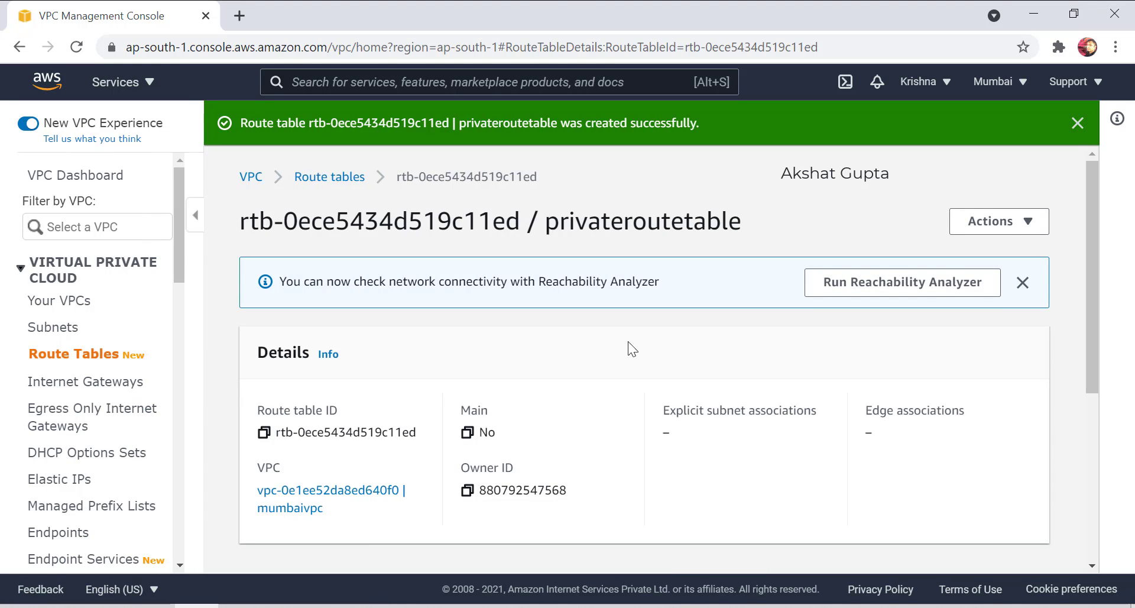
Create a route table named publicroutetable in mumbaivpc.
scroll(537, 377, "down", 5)
left_click(65, 354)
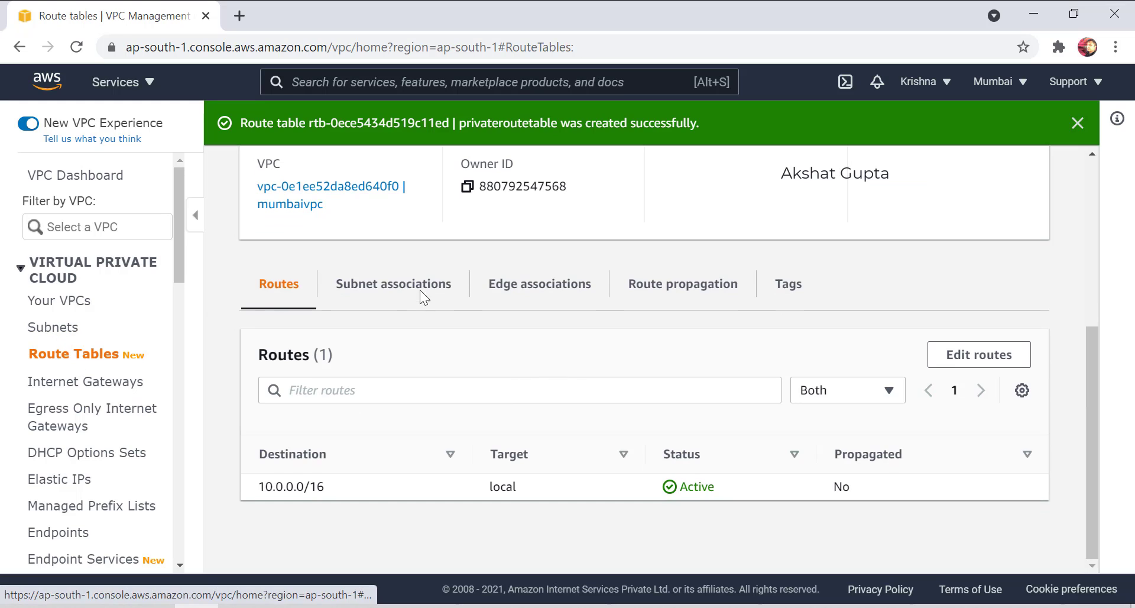
left_click(970, 173)
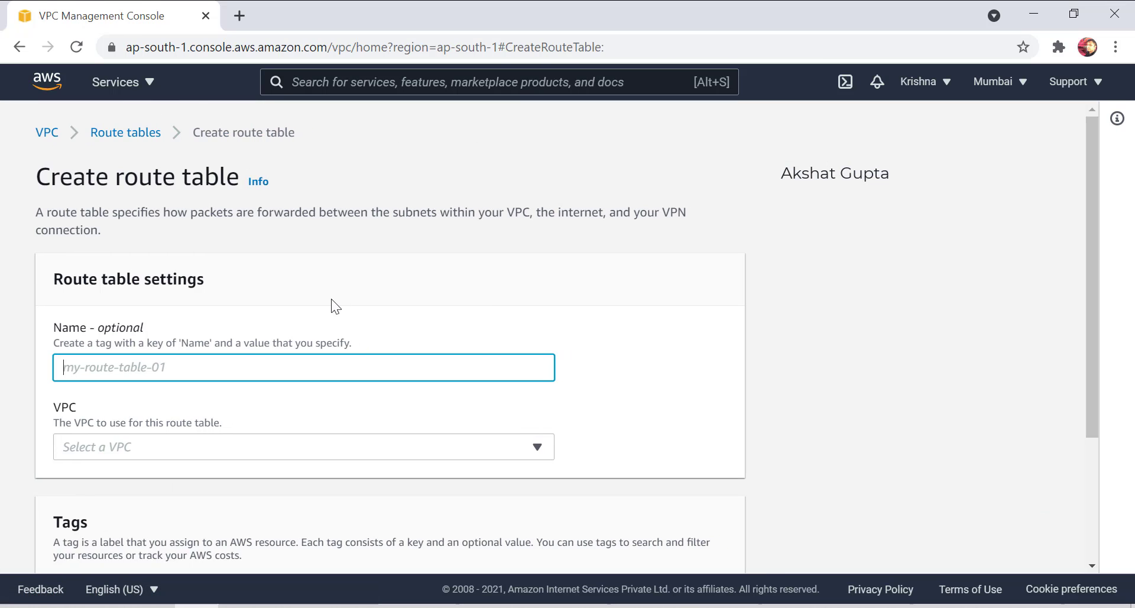
type("publicroutetabl")
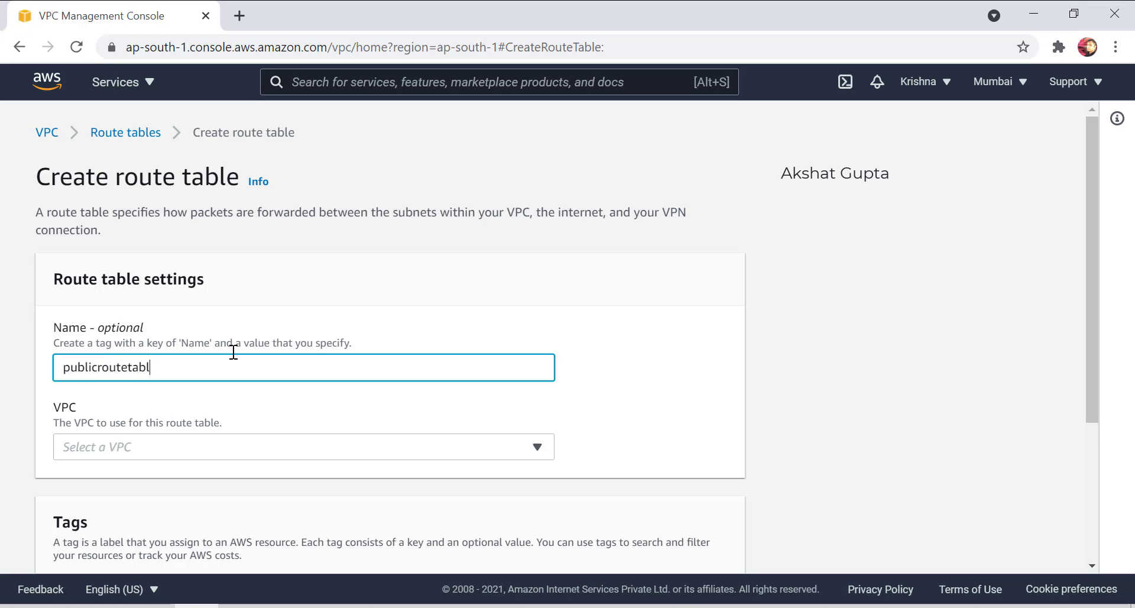
left_click(215, 447)
left_click(147, 398)
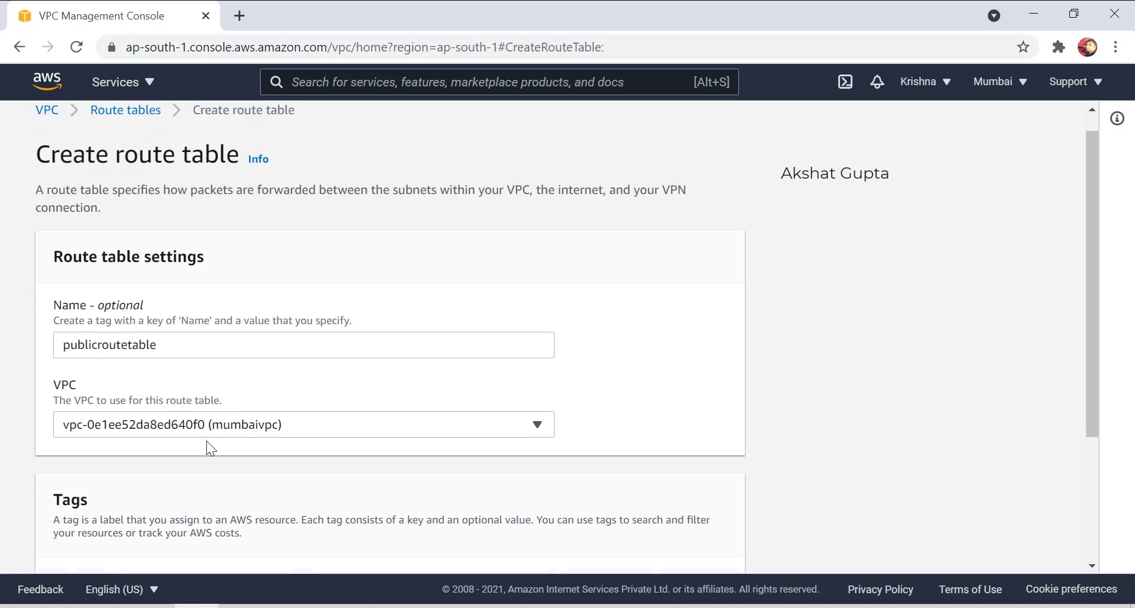
scroll(210, 450, "down", 3)
left_click(620, 540)
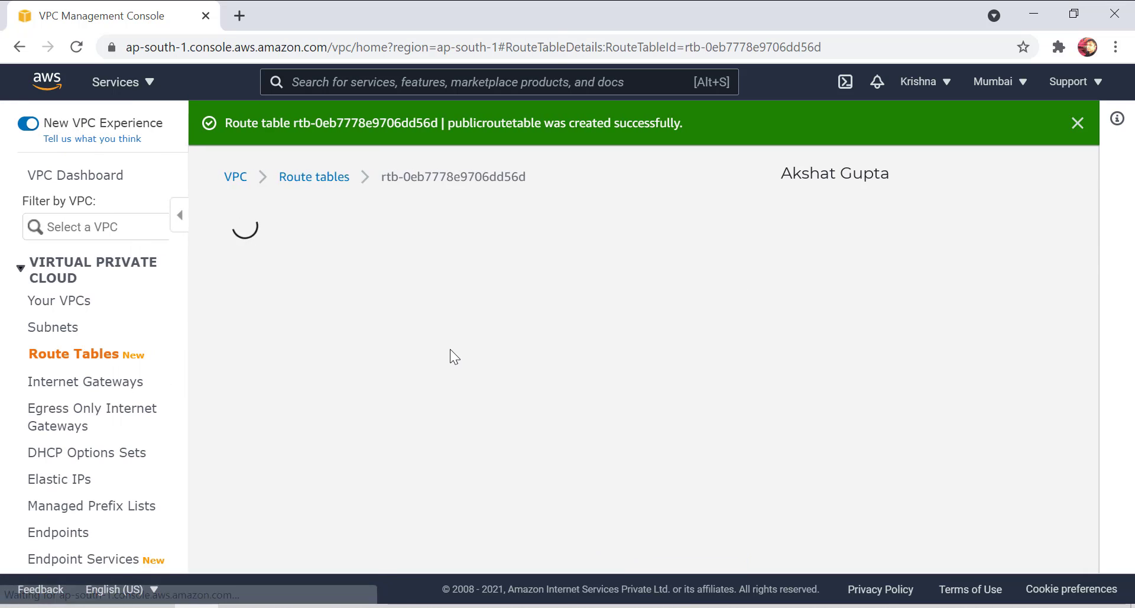
Back on the route tables list, select and then deselect publicroutetable and privateroutetable.
left_click(94, 358)
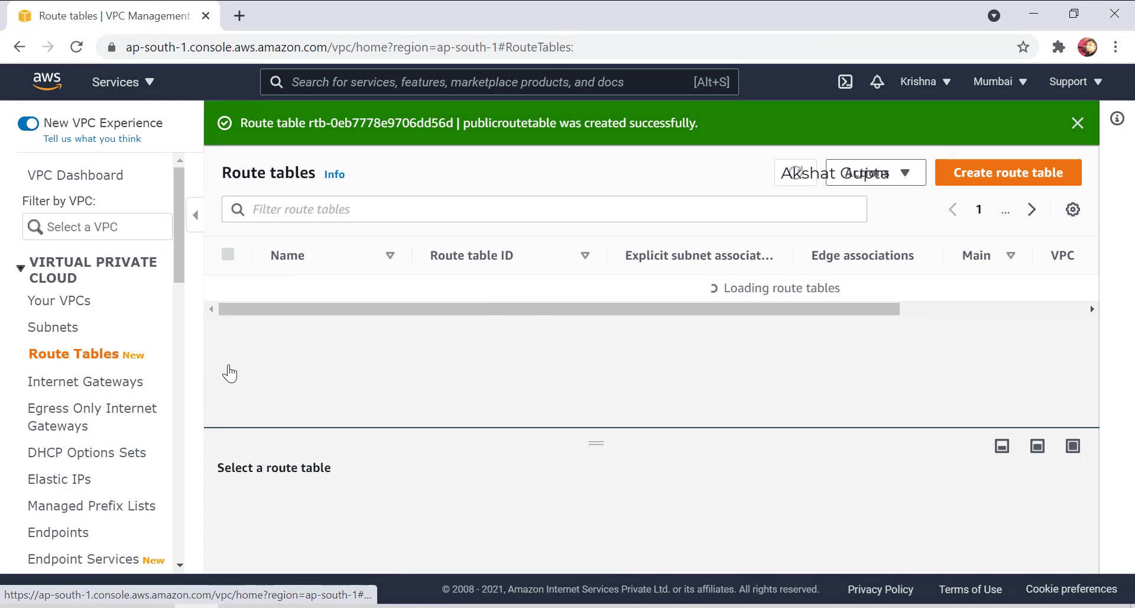
left_click(230, 288)
left_click(225, 373)
left_click(229, 289)
left_click(225, 369)
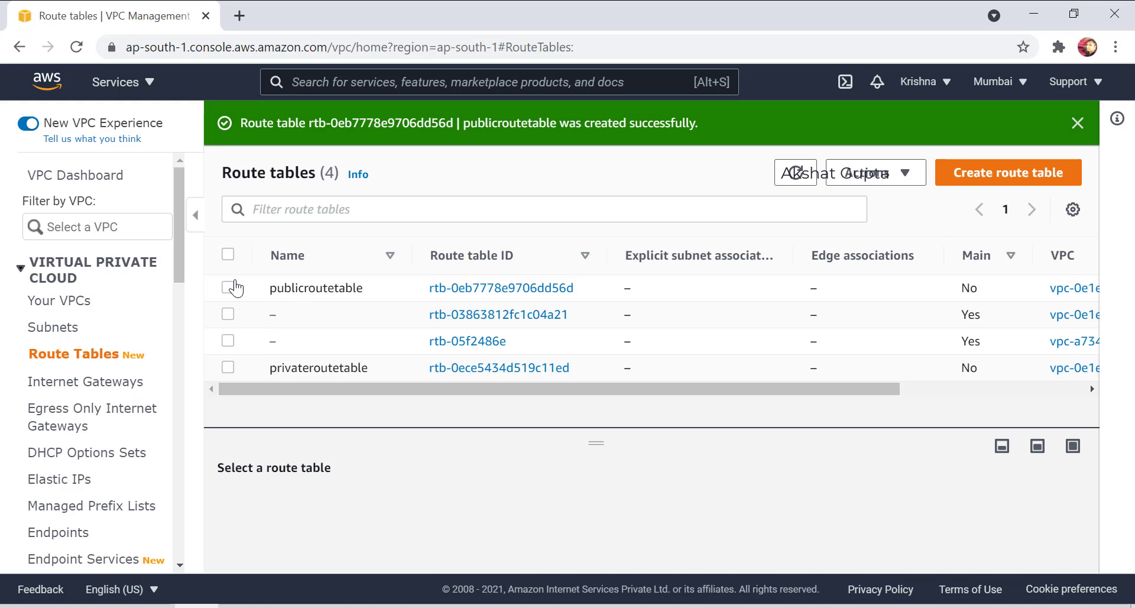
Select publicroutetable and inspect its single 10.0.0.0/16 local route in the Routes tab.
left_click(231, 287)
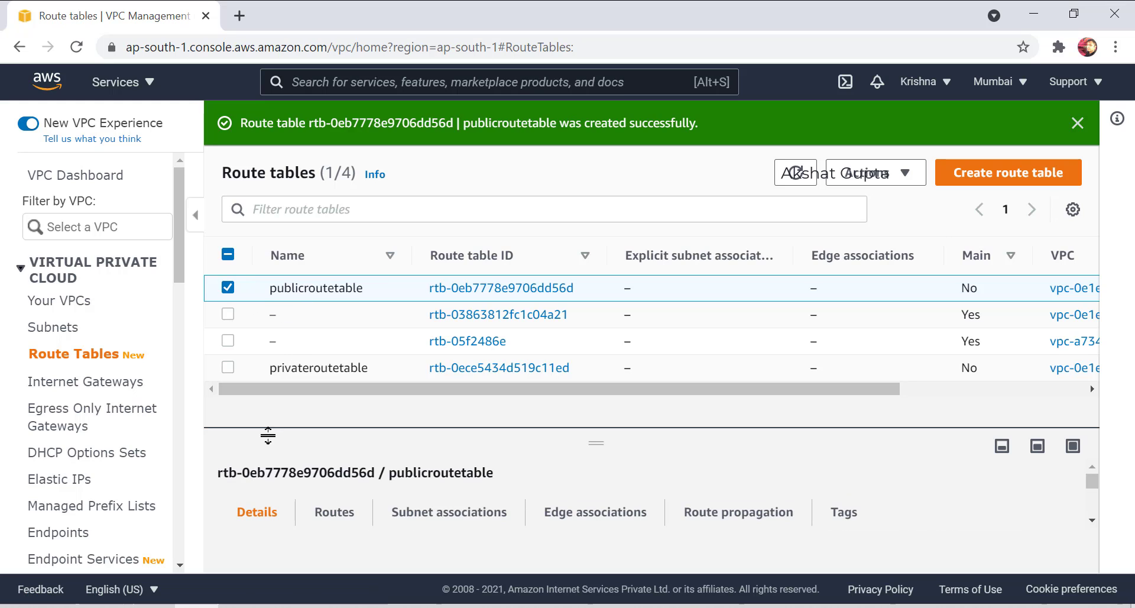
left_click(325, 525)
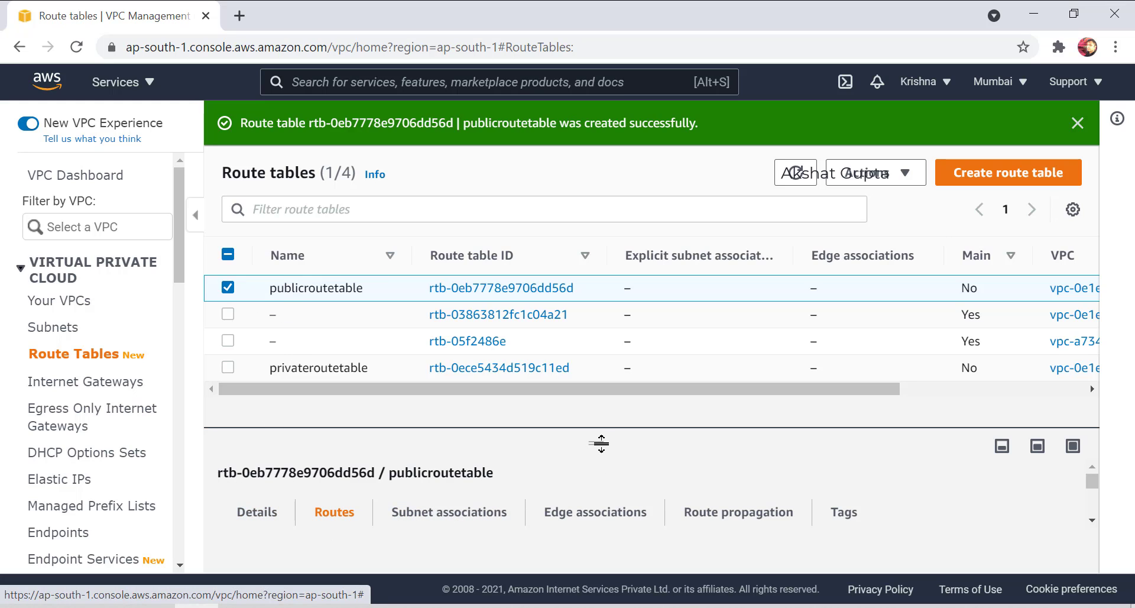
left_click_drag(598, 444, 597, 366)
scroll(527, 480, "down", 3)
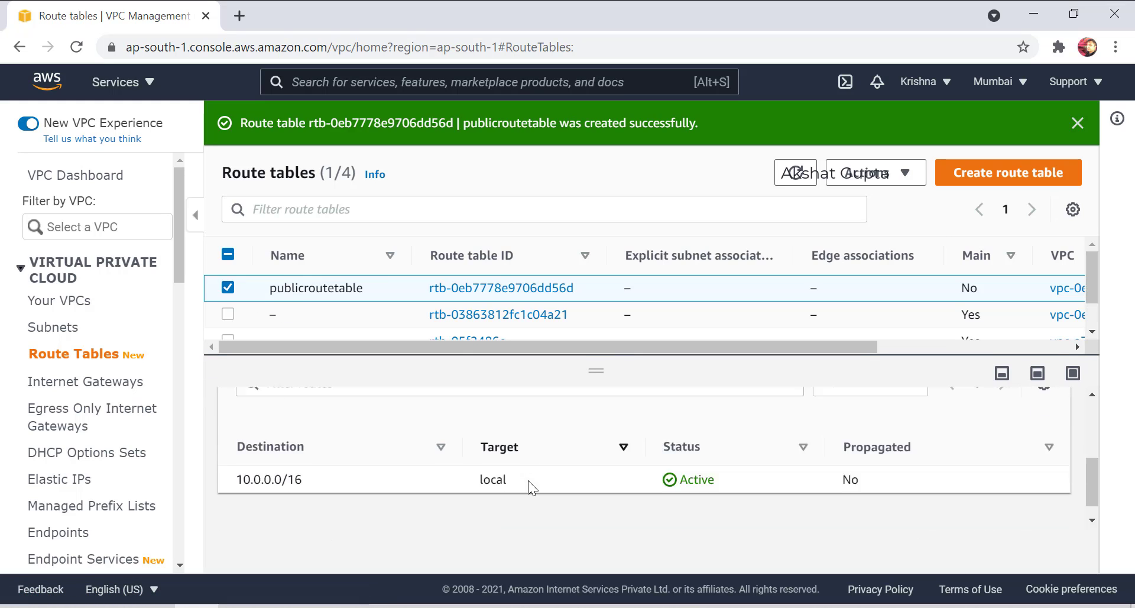
left_click_drag(303, 464, 237, 465)
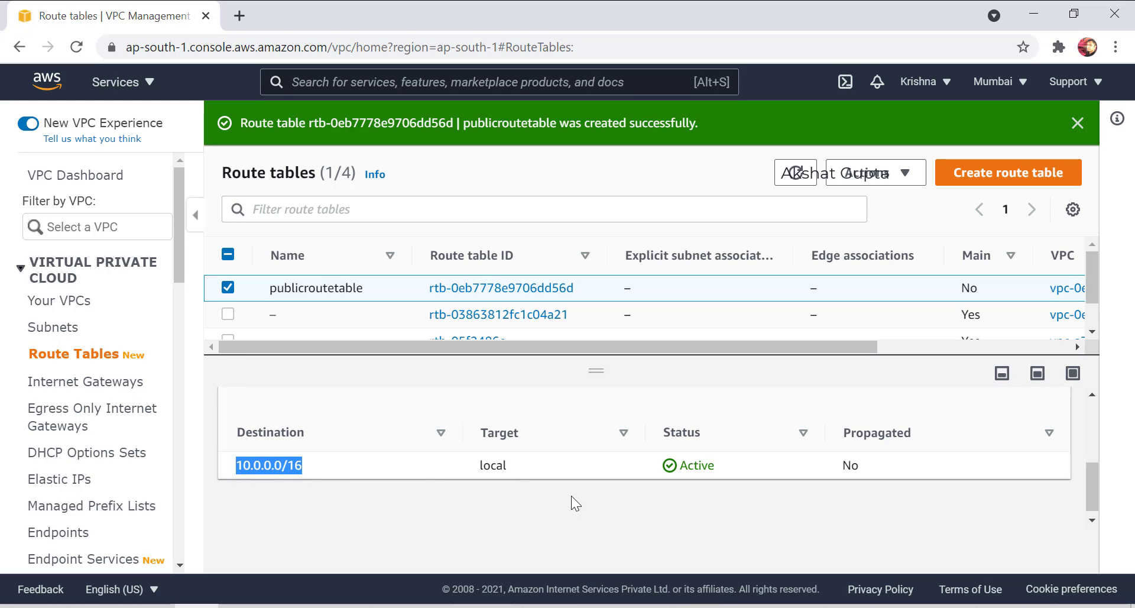
scroll(572, 497, "up", 3)
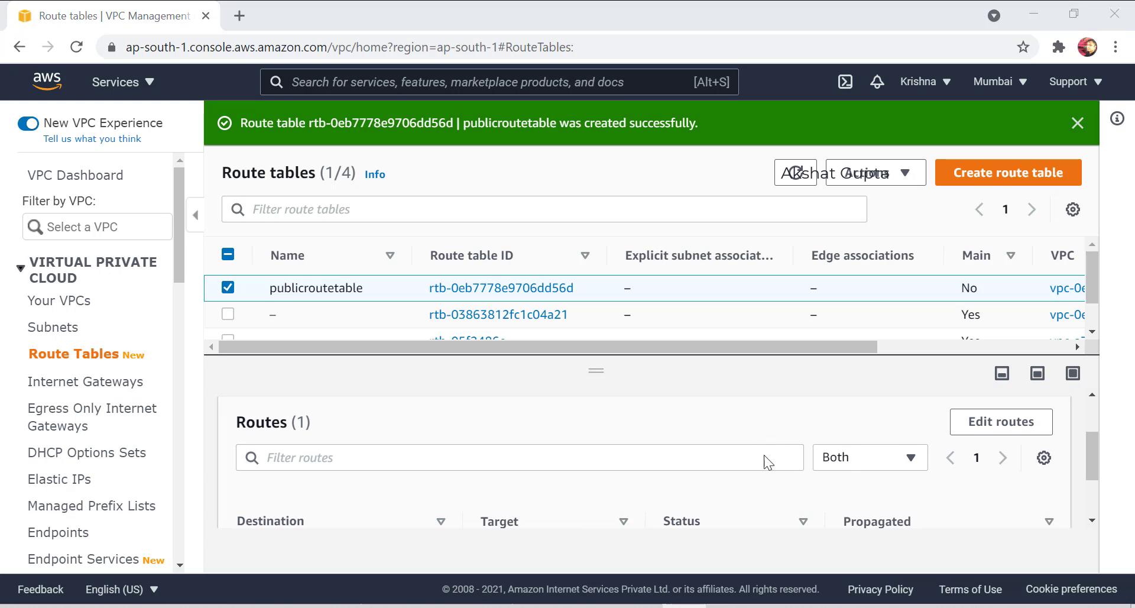
Add and save a 0.0.0.0/0 route to internet gateway igw-0c08ffb176a509556 on publicroutetable.
left_click(987, 419)
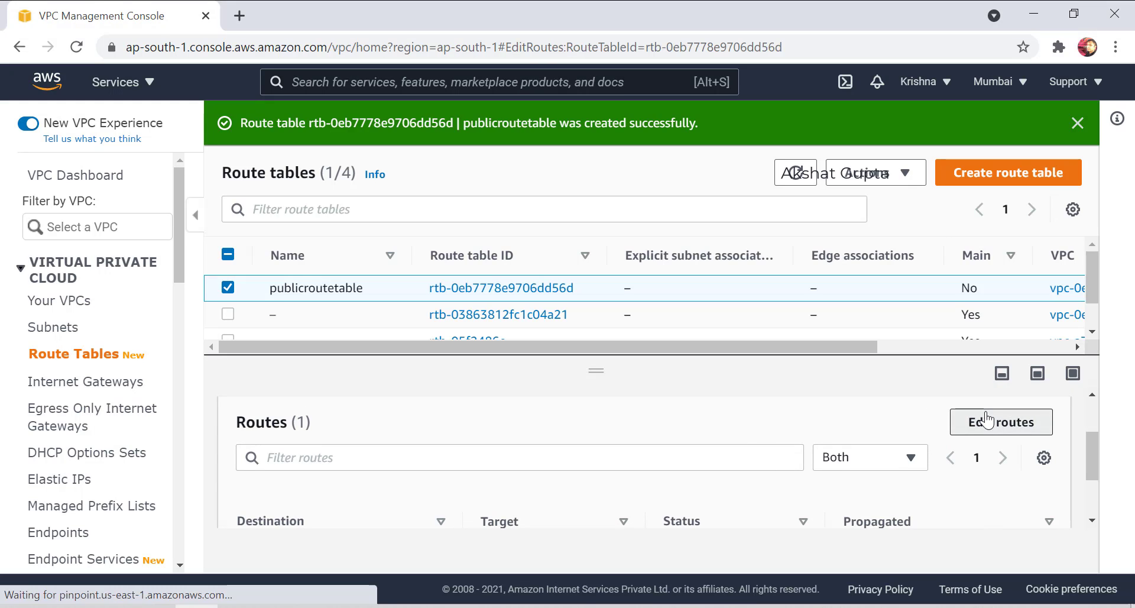
left_click(93, 350)
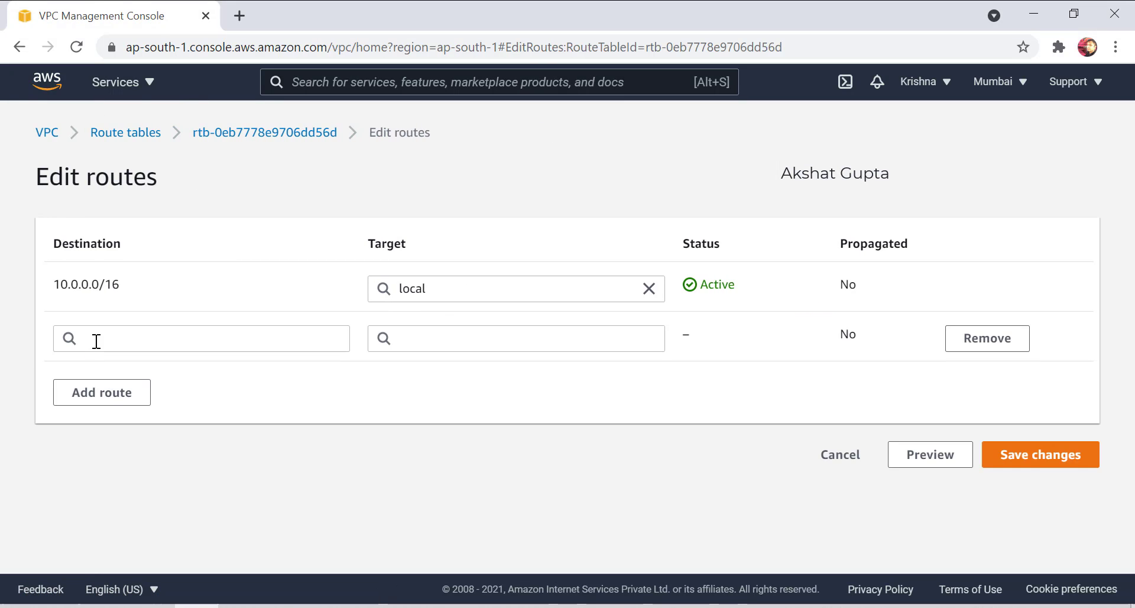
left_click(93, 339)
left_click(162, 158)
left_click(414, 334)
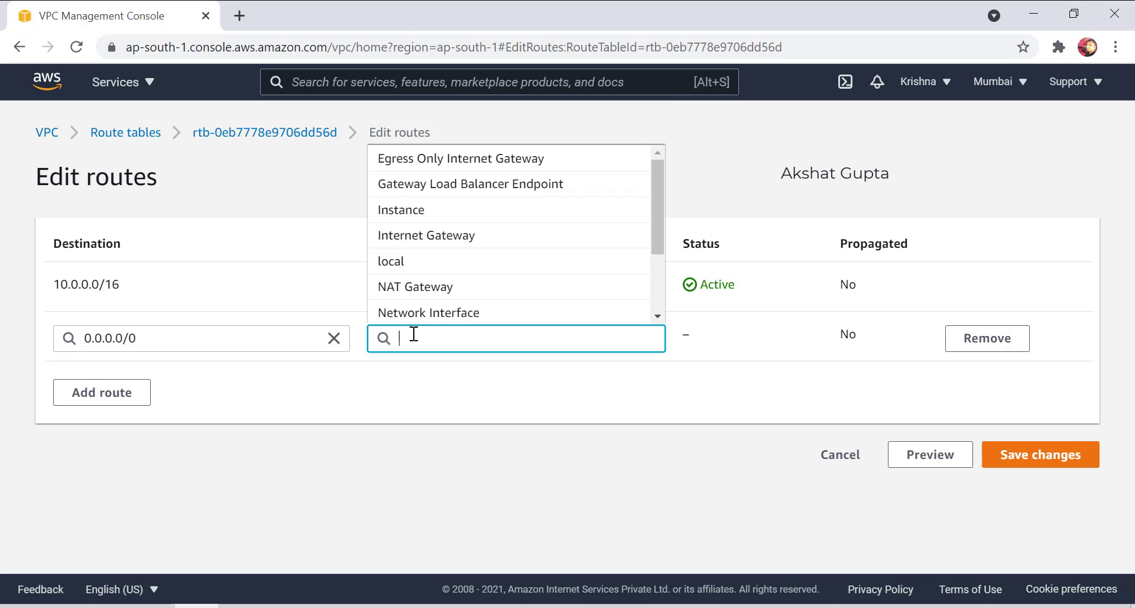
type("i")
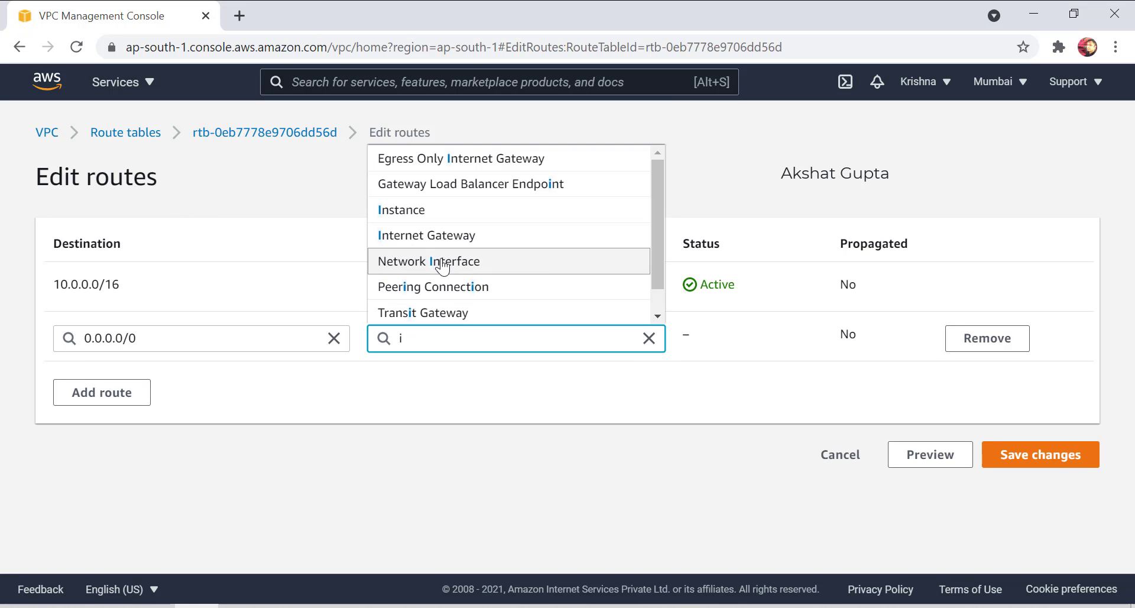
type("nt")
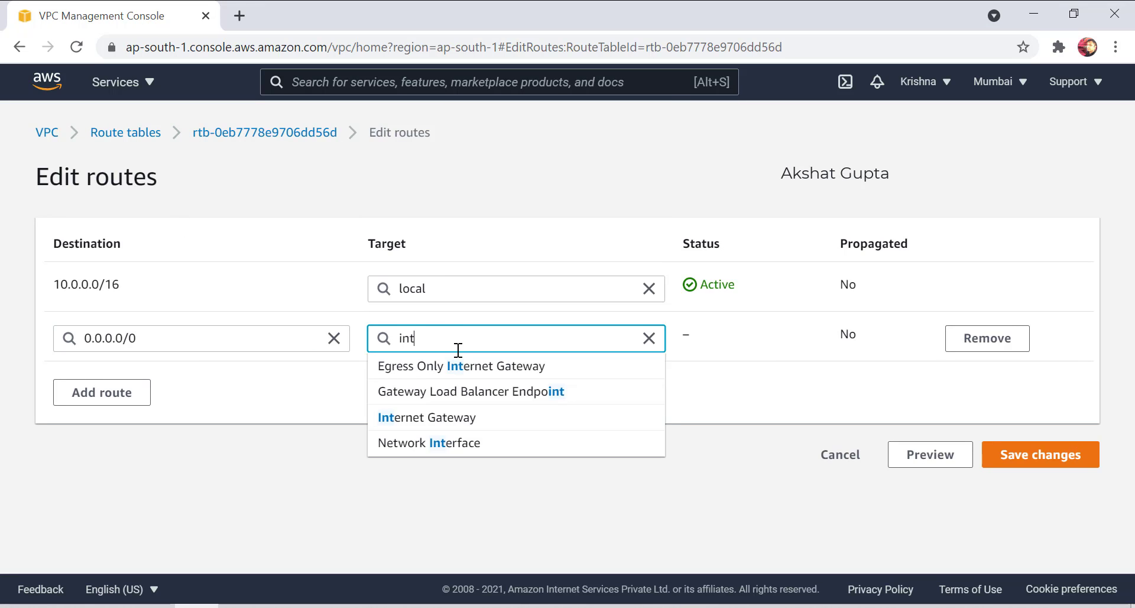
left_click(441, 417)
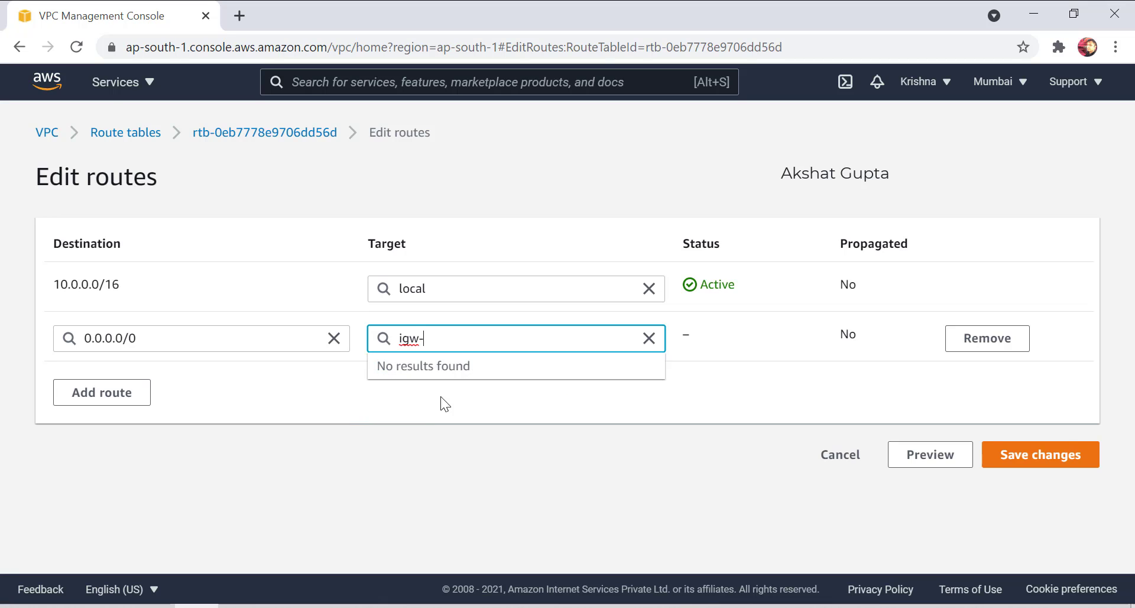
left_click(447, 366)
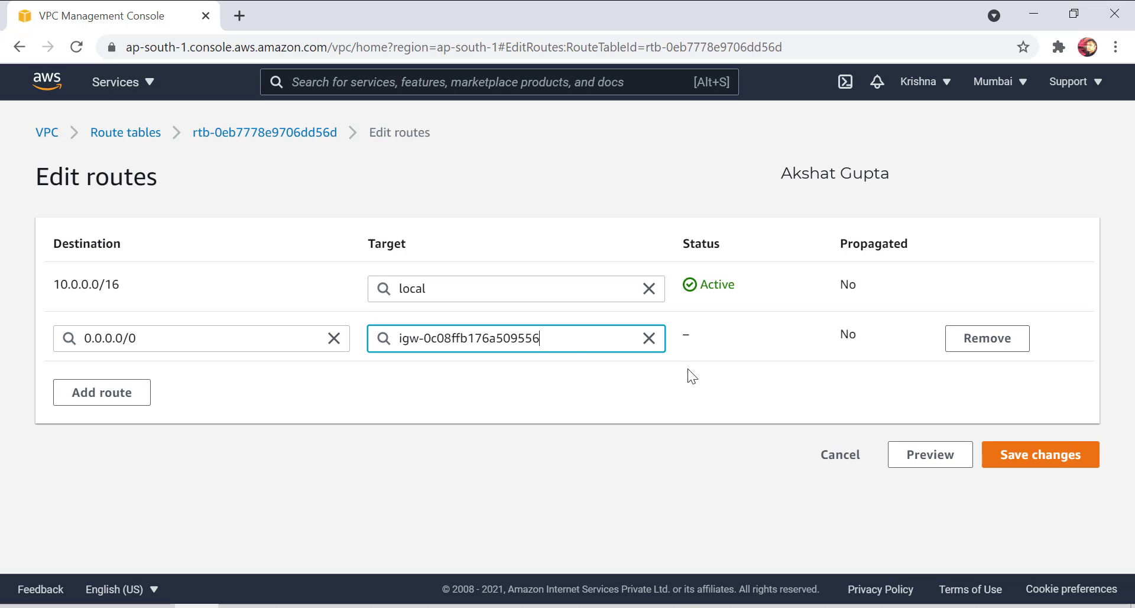
left_click(1057, 454)
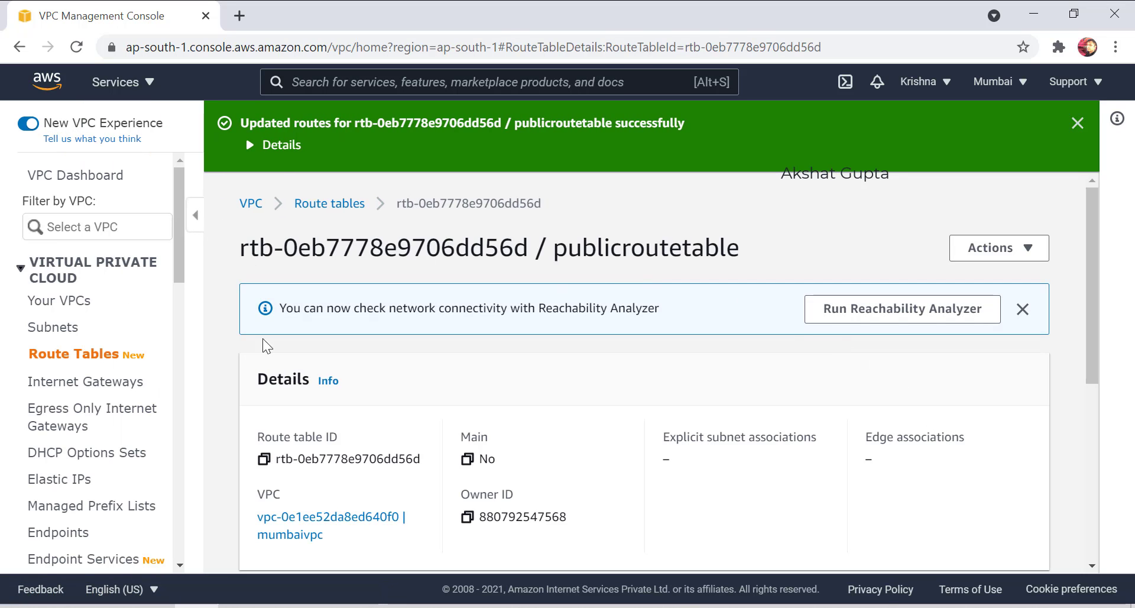
left_click(77, 354)
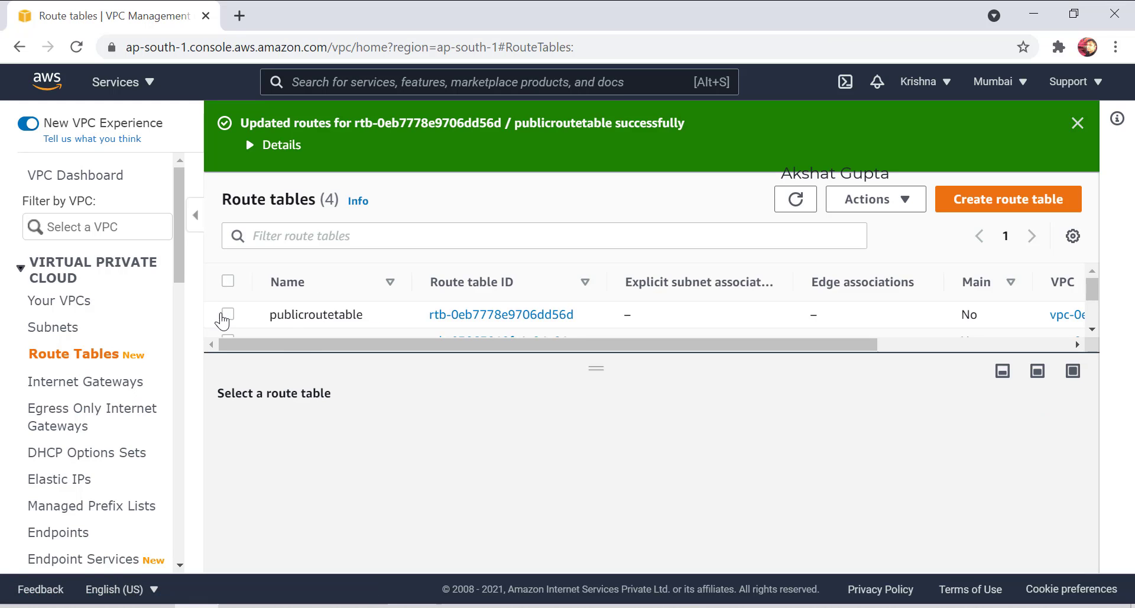
Select publicroutetable and recheck its 10.0.0.0/16 destination in the Routes tab.
left_click(227, 315)
scroll(450, 476, "down", 4)
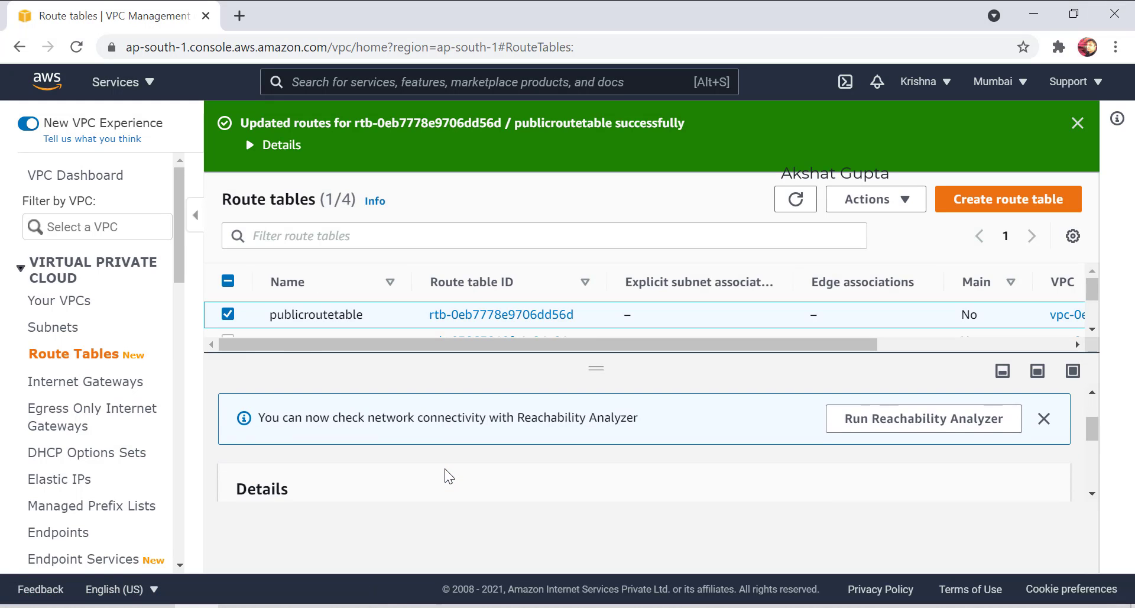
scroll(381, 466, "up", 3)
scroll(355, 453, "down", 2)
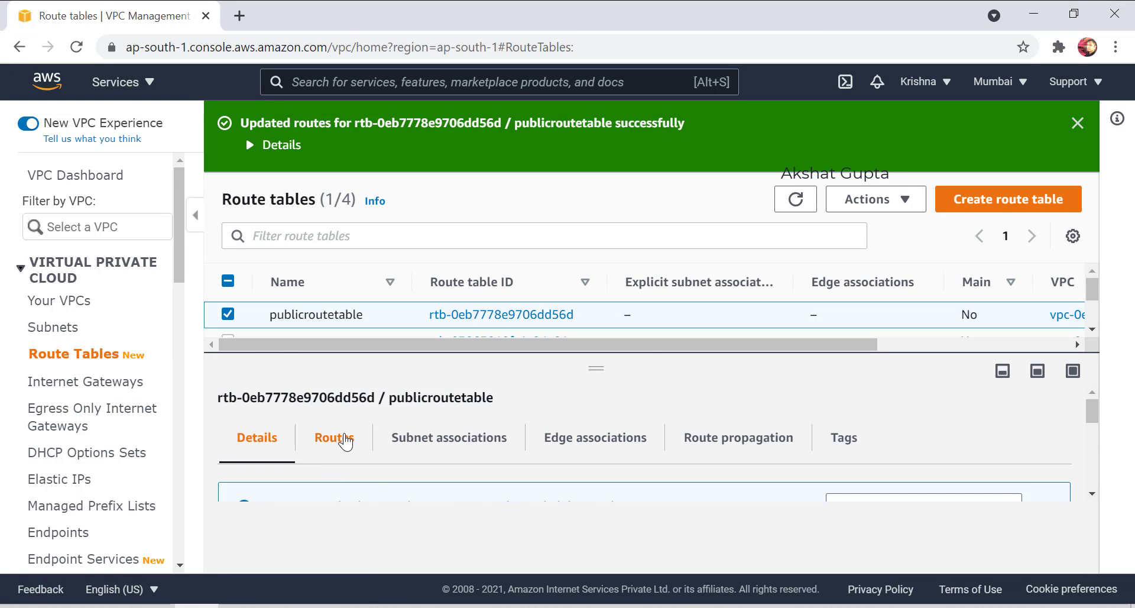
left_click(332, 438)
scroll(372, 456, "down", 2)
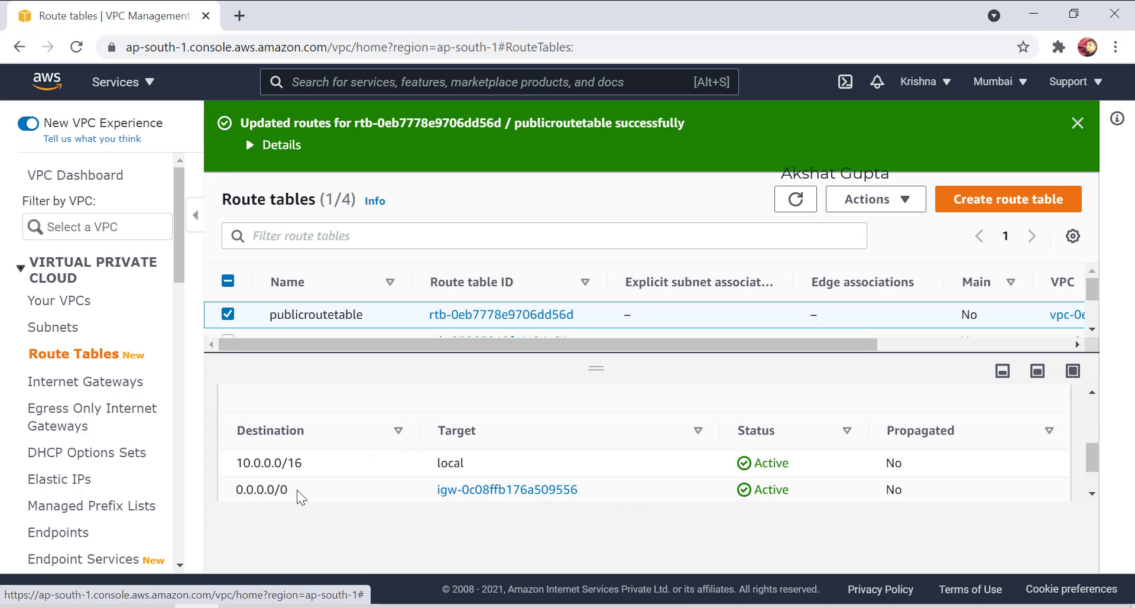
left_click_drag(316, 466, 237, 463)
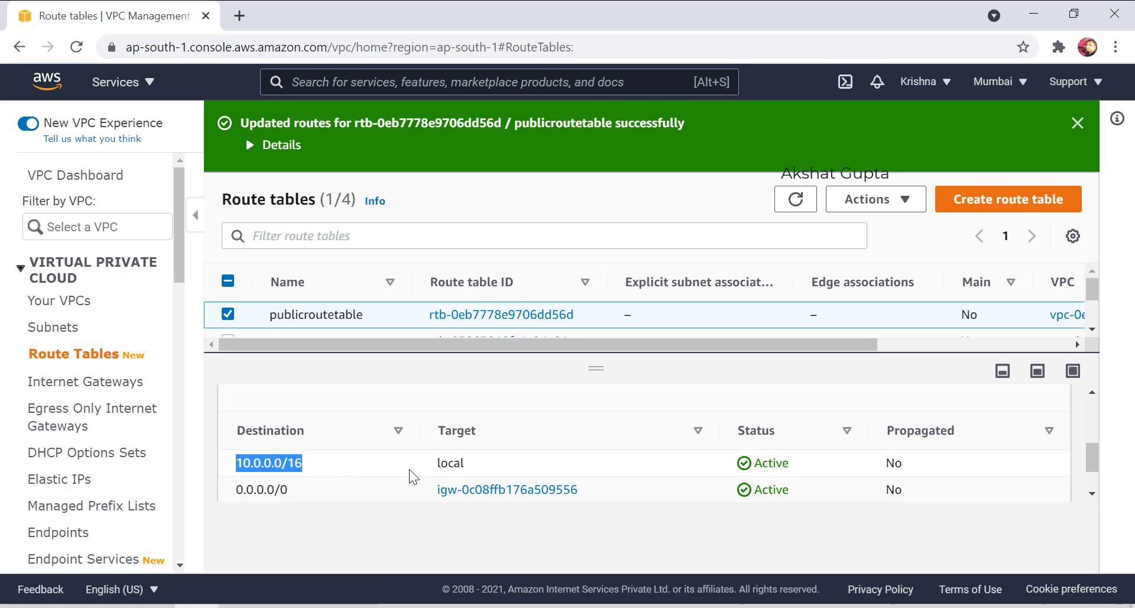
scroll(413, 473, "up", 3)
Review publicroutetable's subnet associations and open Edit subnet associations.
left_click(433, 443)
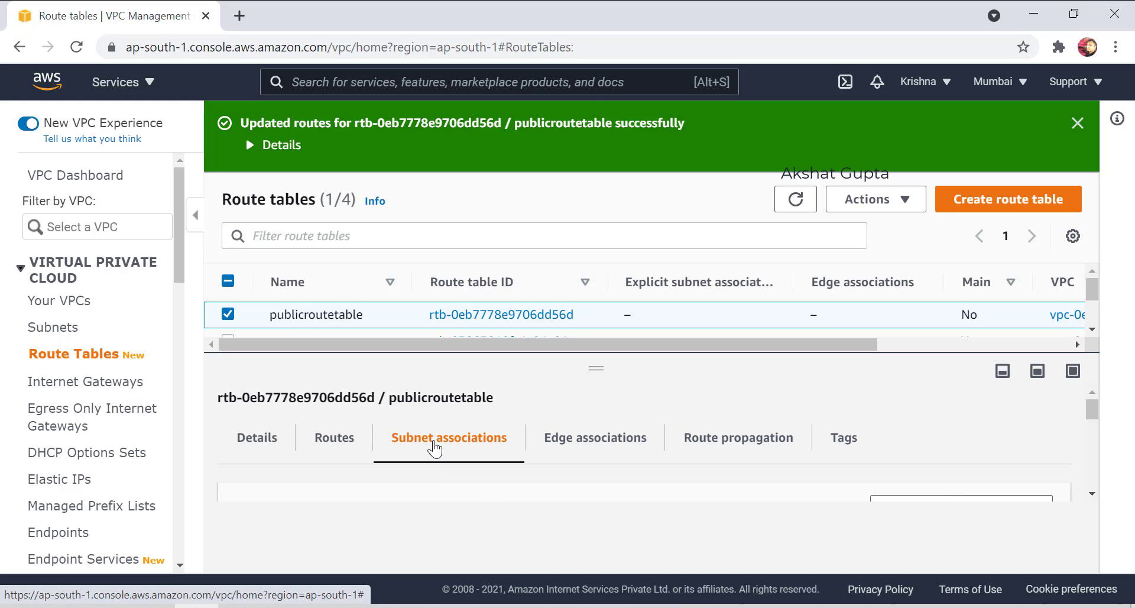
scroll(434, 449, "down", 2)
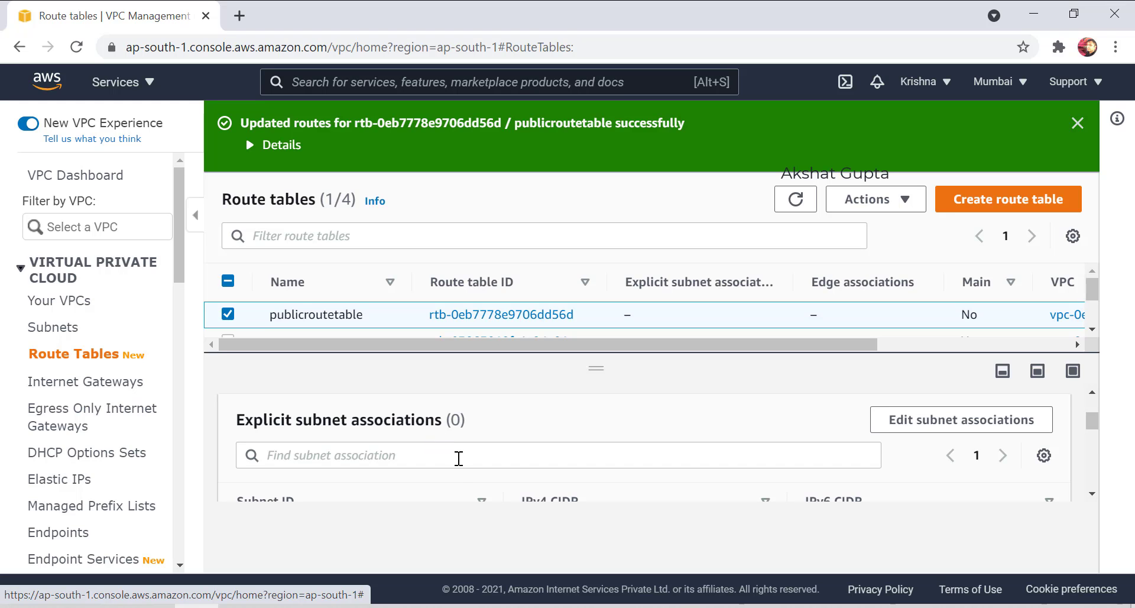
scroll(459, 459, "down", 5)
scroll(458, 461, "up", 4)
scroll(458, 465, "down", 5)
scroll(459, 465, "down", 2)
scroll(671, 456, "up", 6)
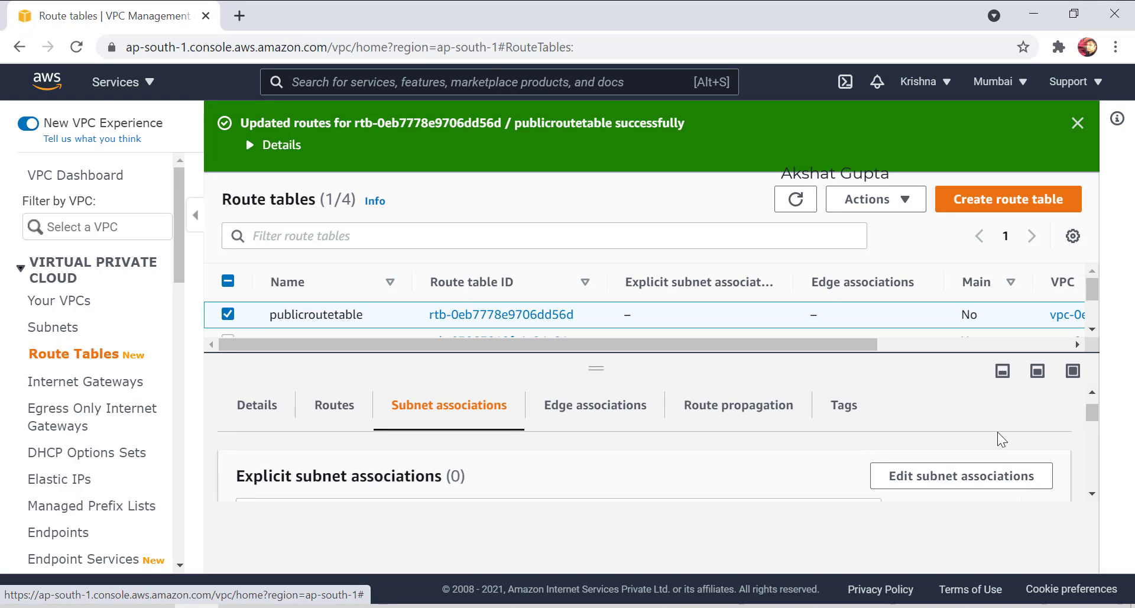
left_click(939, 473)
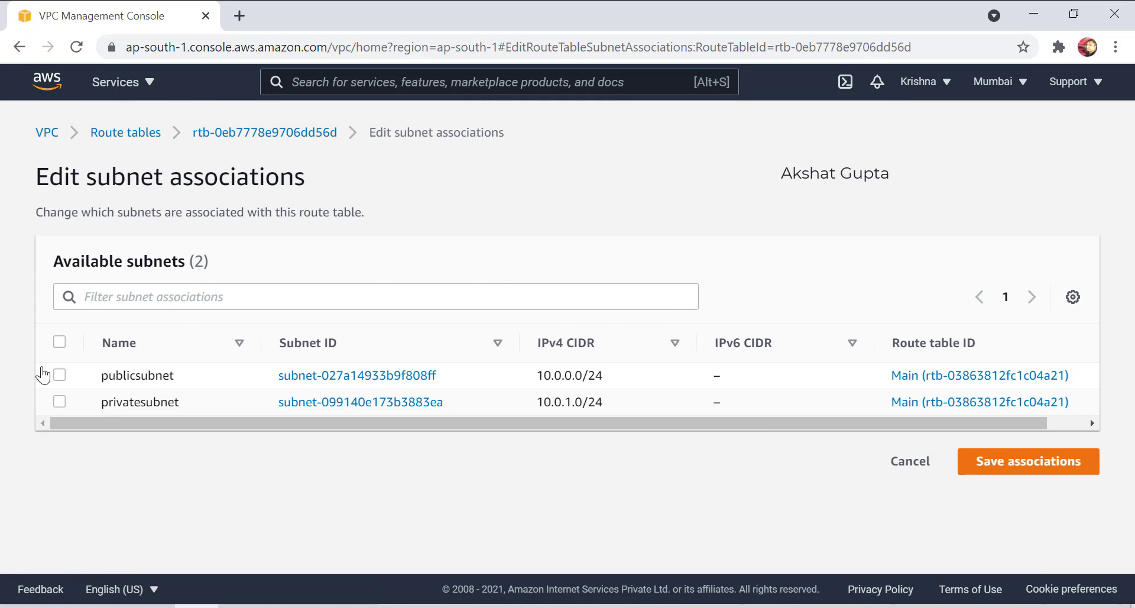
Associate publicsubnet with publicroutetable, verify the linked subnet, and return to route tables.
left_click(57, 375)
scroll(248, 482, "down", 1)
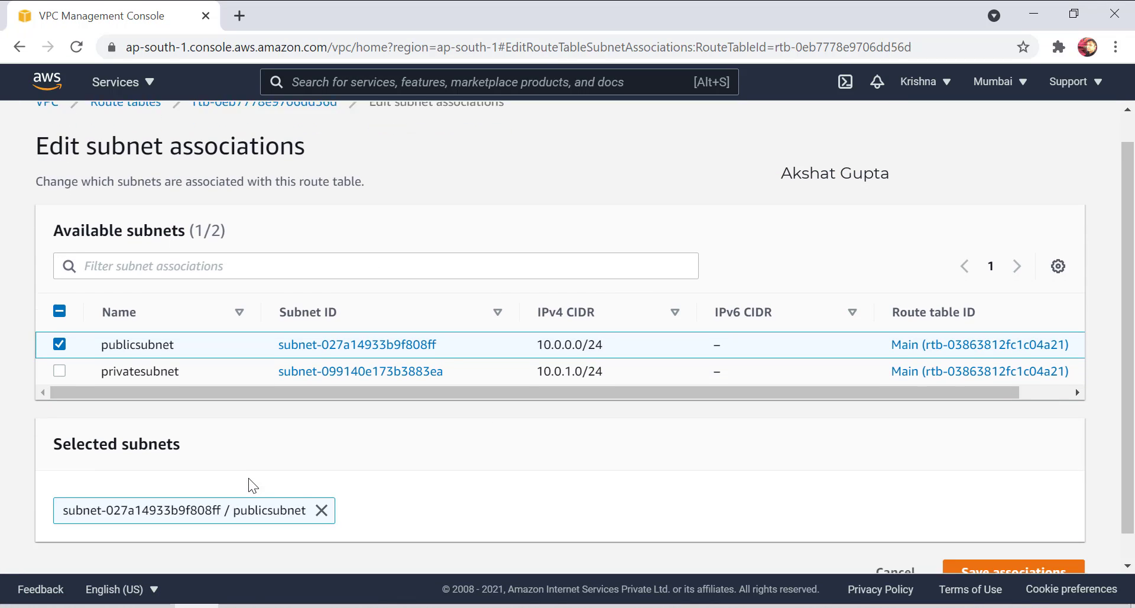
left_click(969, 547)
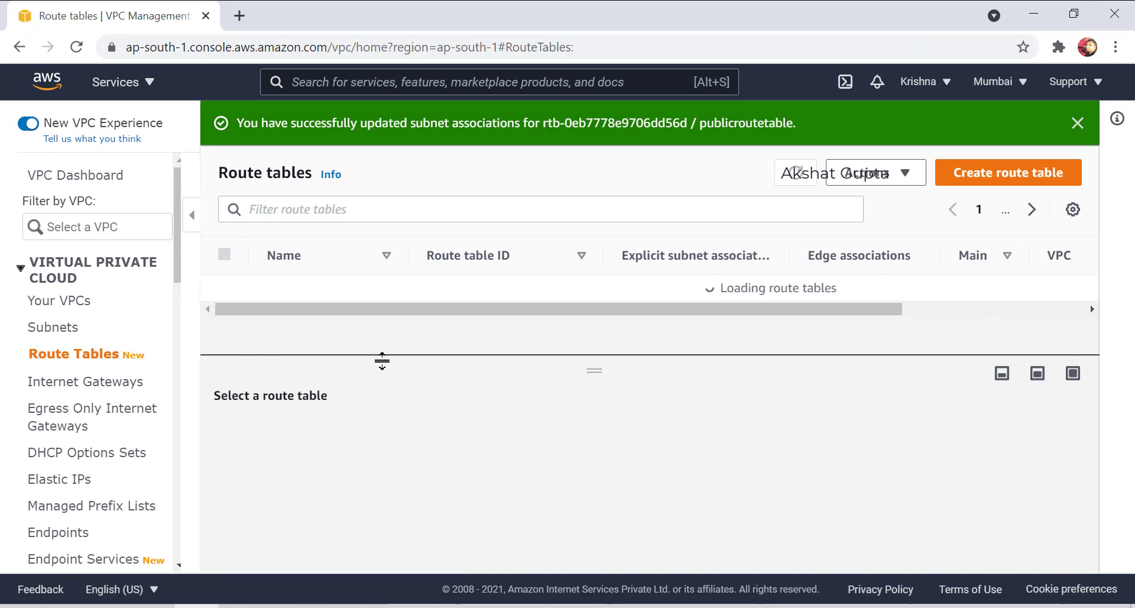
scroll(523, 293, "down", 2)
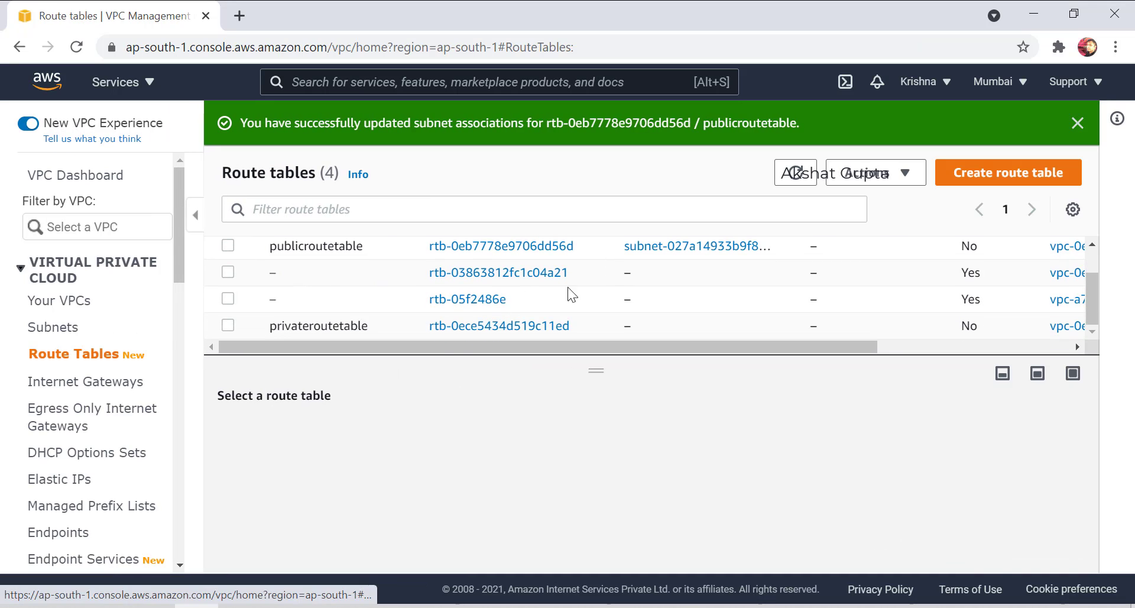
scroll(709, 293, "up", 2)
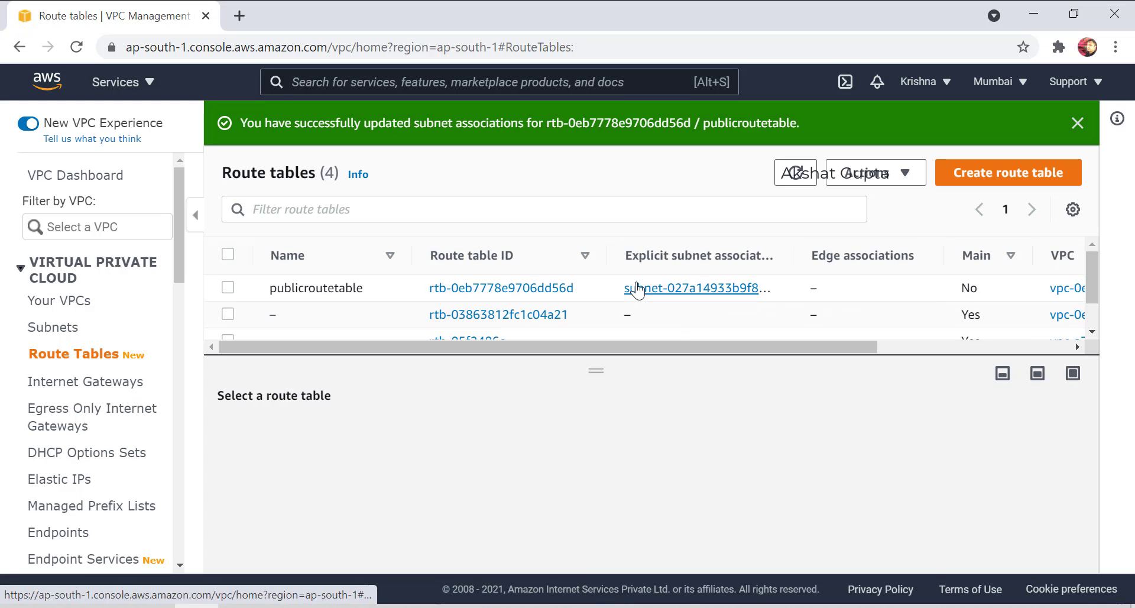
left_click(634, 289)
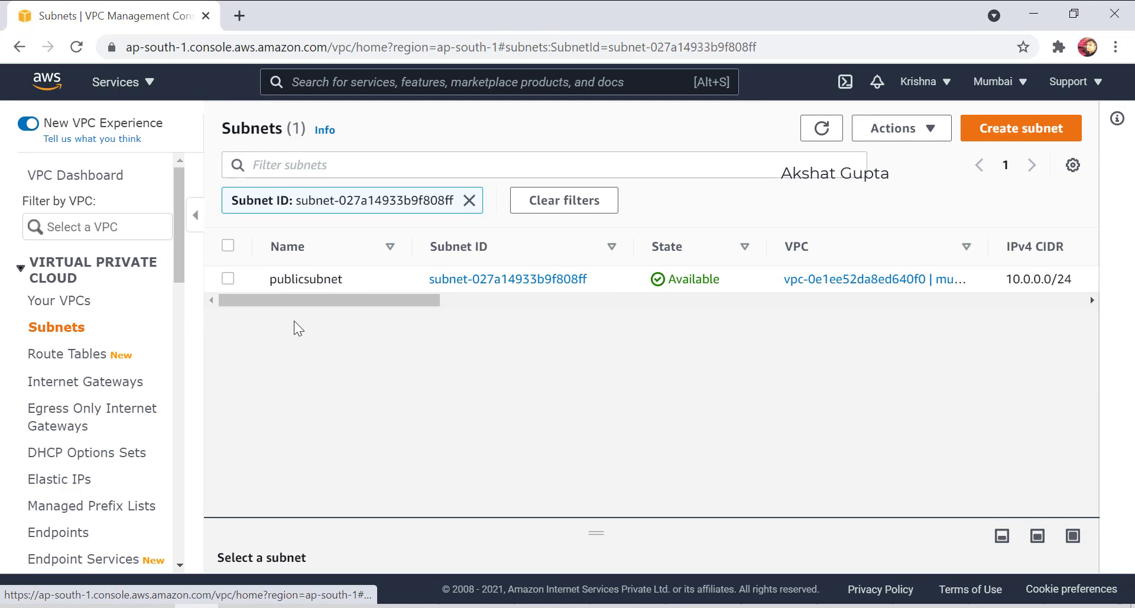
left_click(52, 355)
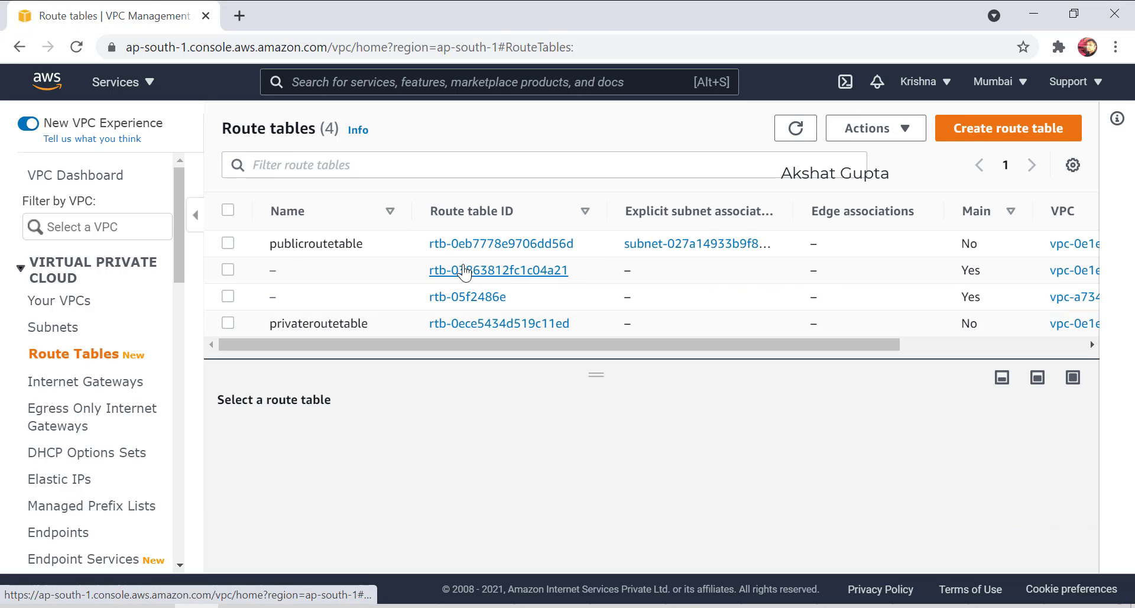
Select privateroutetable and review its local route in the Routes tab.
left_click(228, 324)
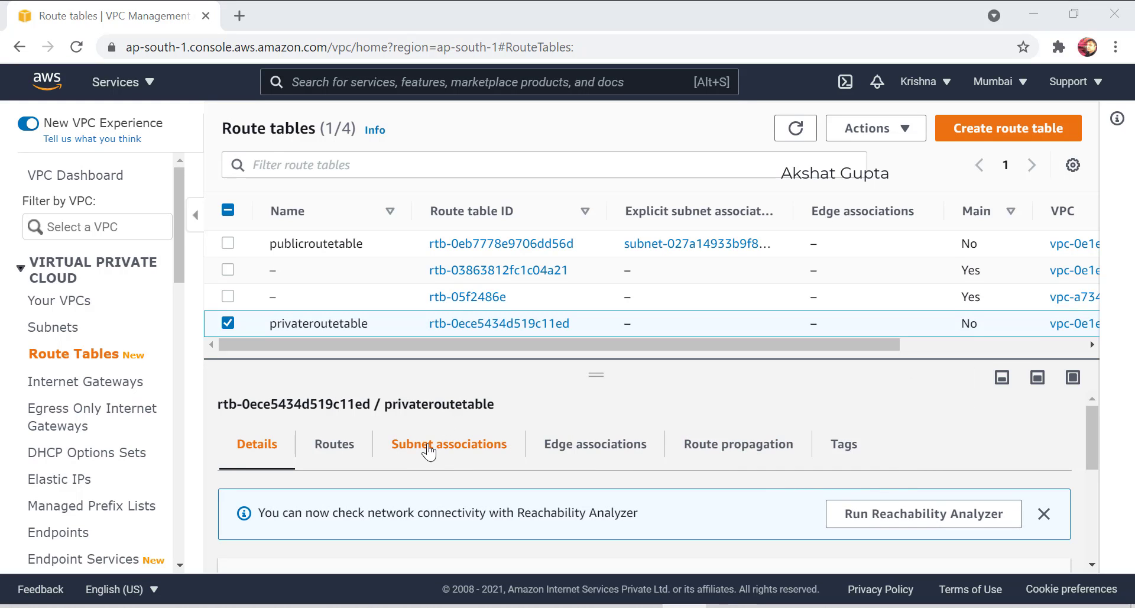
left_click(335, 444)
scroll(408, 520, "down", 3)
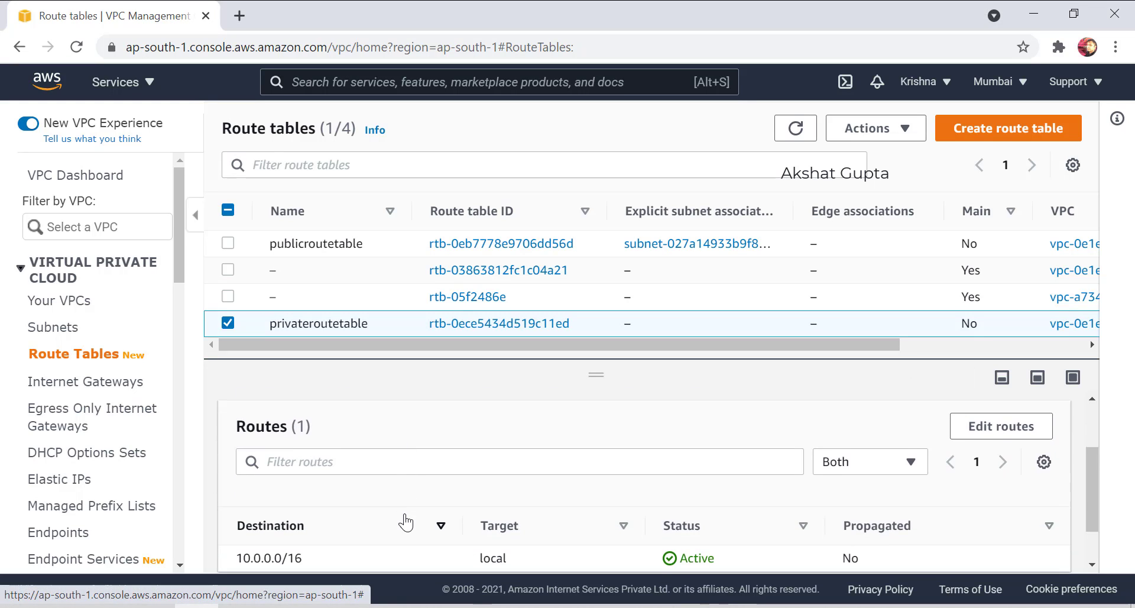
scroll(408, 522, "down", 1)
scroll(540, 516, "up", 3)
scroll(523, 515, "down", 3)
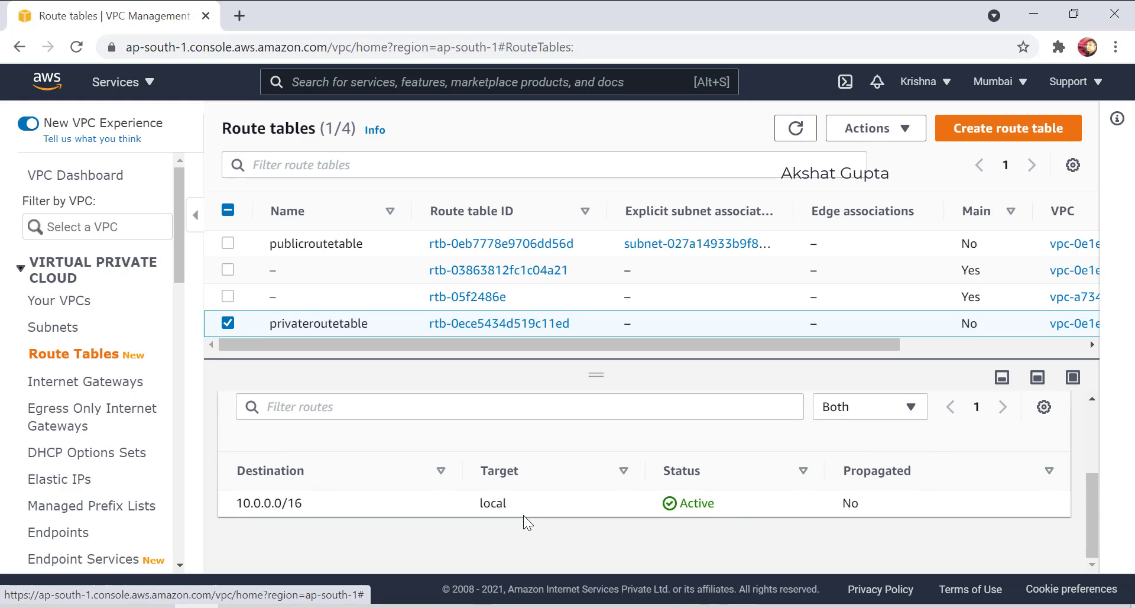
scroll(414, 418, "up", 3)
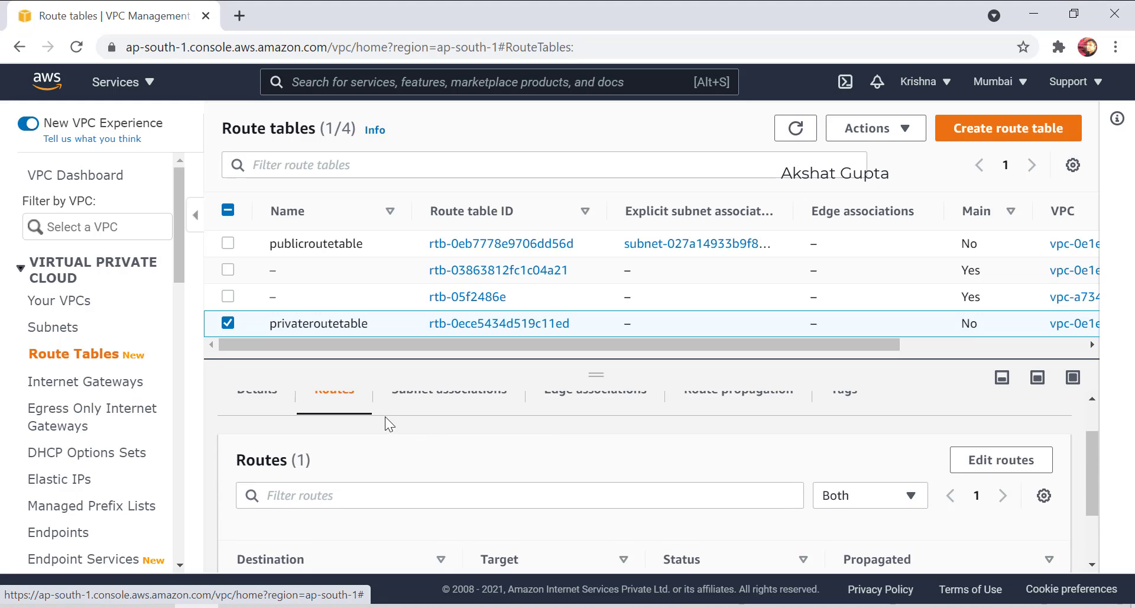
Check privateroutetable's empty subnet associations and open Edit subnet associations.
left_click(413, 443)
scroll(441, 451, "down", 4)
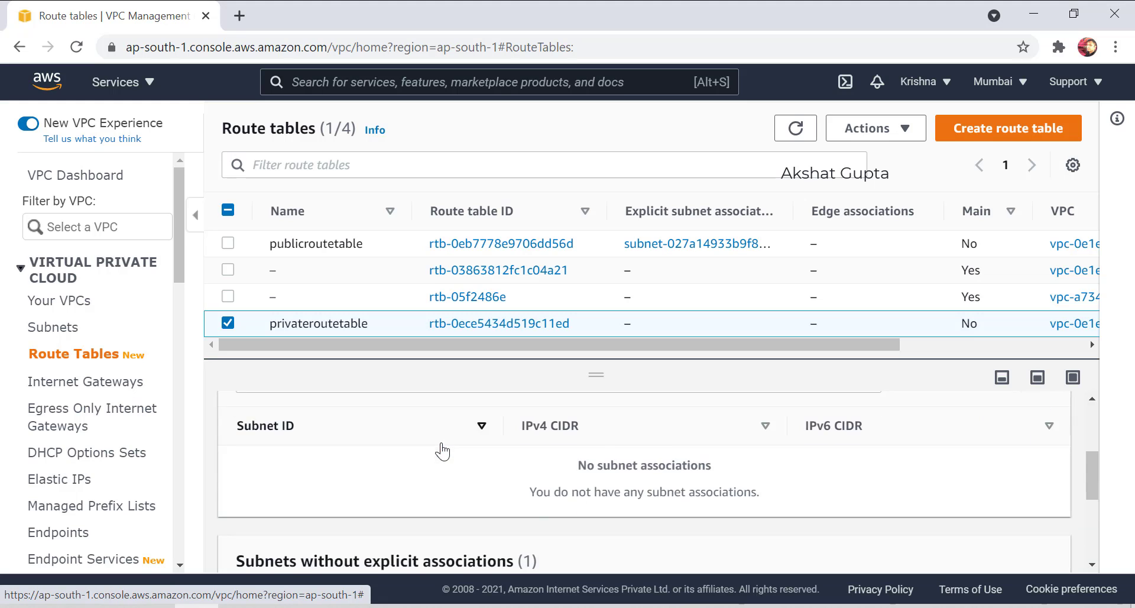
scroll(513, 488, "up", 3)
left_click(875, 514)
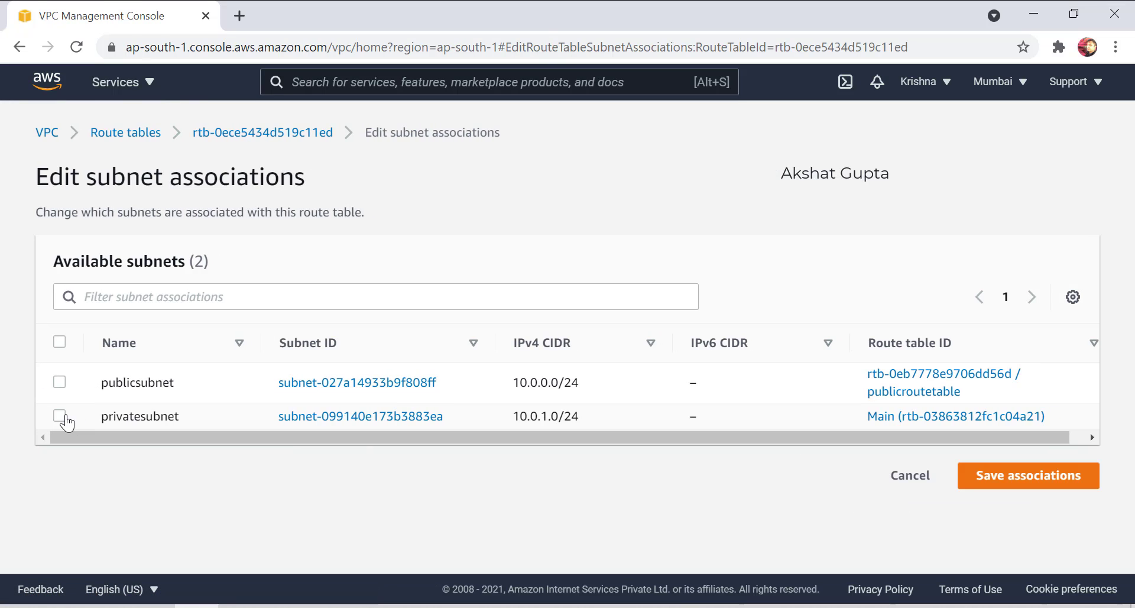
Associate privatesubnet with privateroutetable, verify the linked subnet, then go to Your VPCs.
left_click(60, 416)
scroll(893, 510, "down", 2)
left_click(1009, 547)
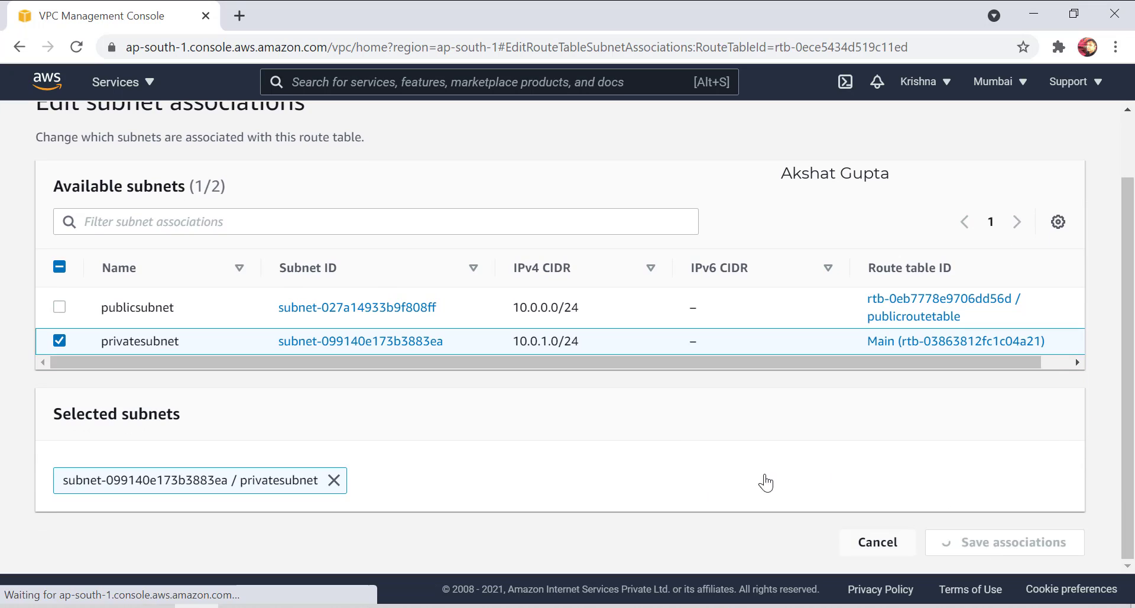
scroll(408, 324, "down", 2)
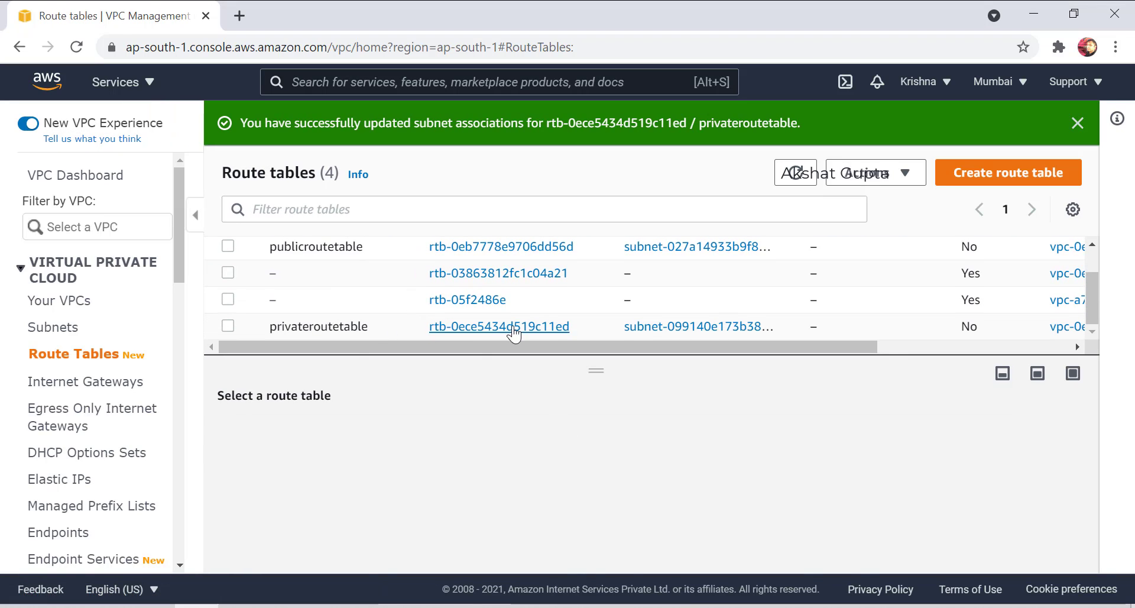
left_click(631, 330)
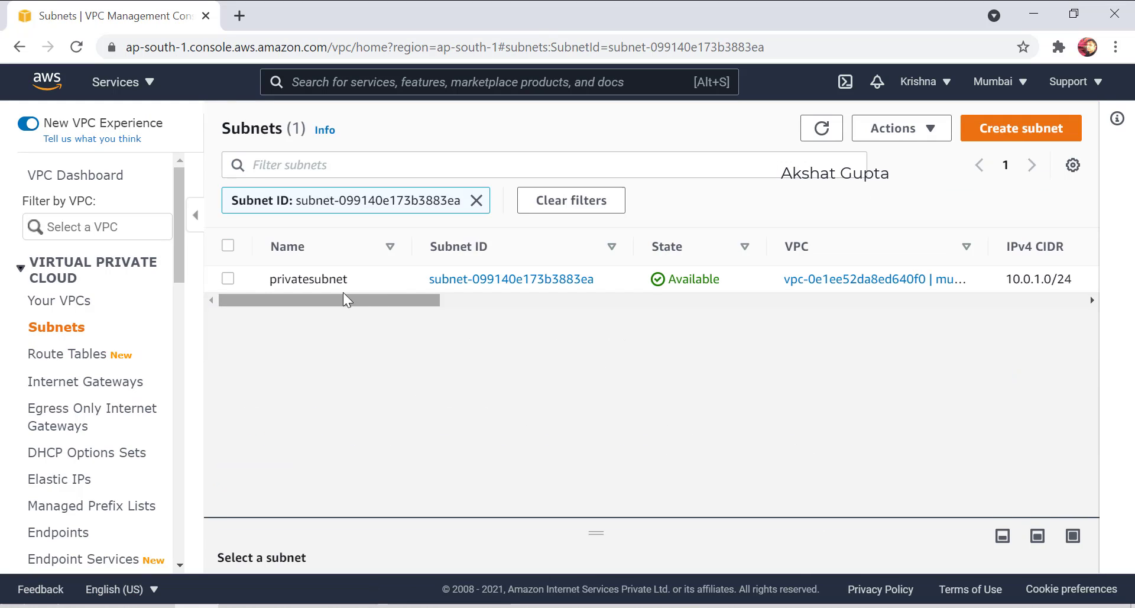
left_click(34, 300)
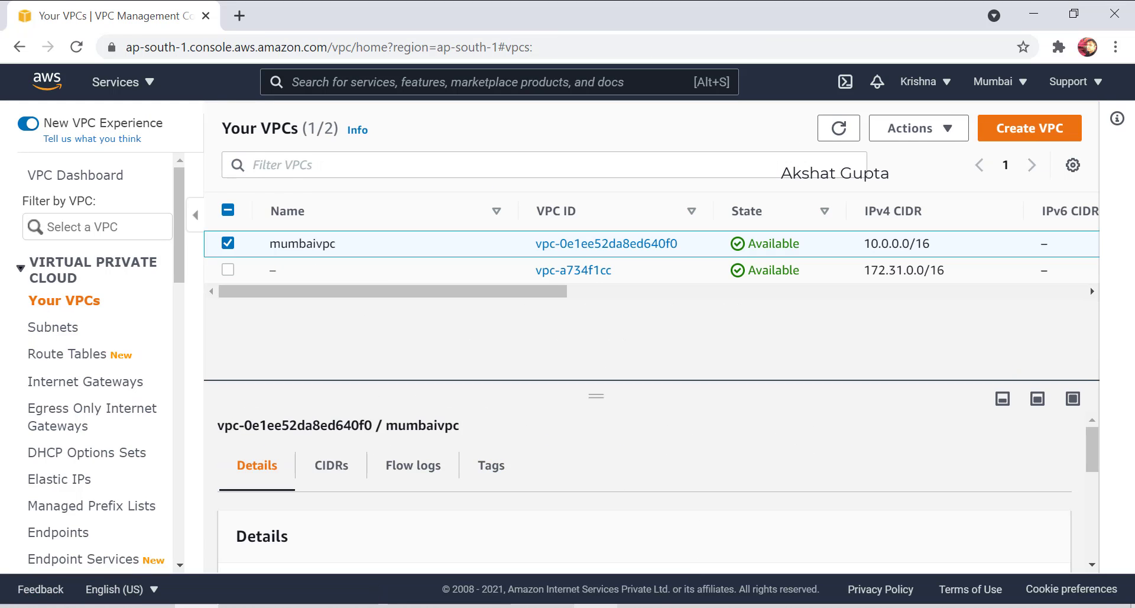
key("alt+Tab")
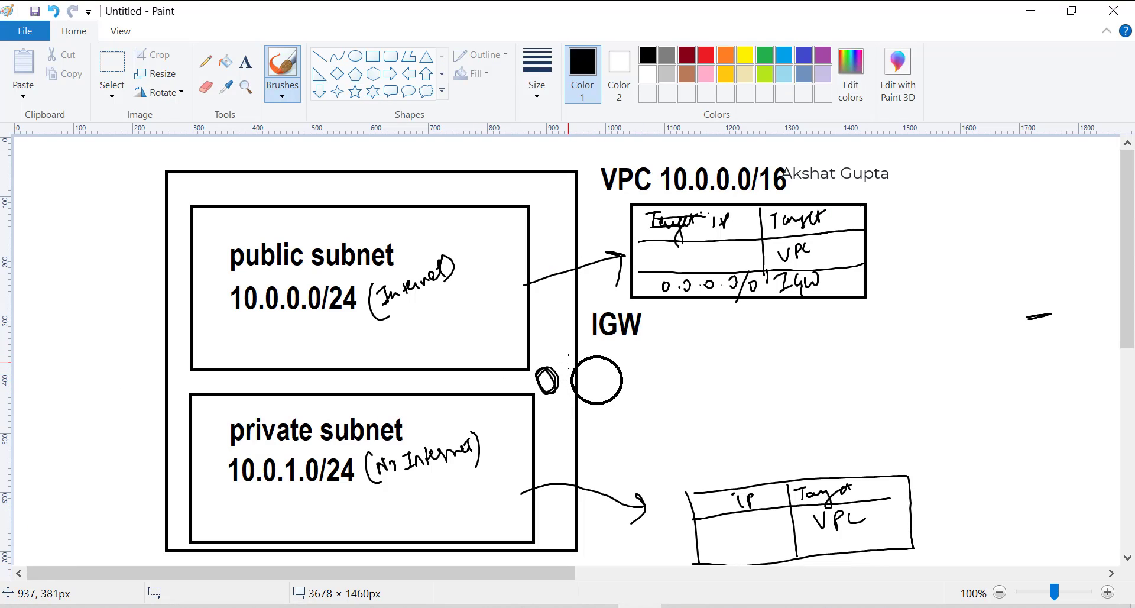
Draw lines from the IGW to the public subnet, the private subnet, and outward.
mouse_move(587, 376)
left_mouse_down()
mouse_move(550, 291)
mouse_move(489, 276)
left_mouse_up()
mouse_move(539, 380)
left_mouse_down()
mouse_move(501, 388)
mouse_move(508, 424)
left_mouse_up()
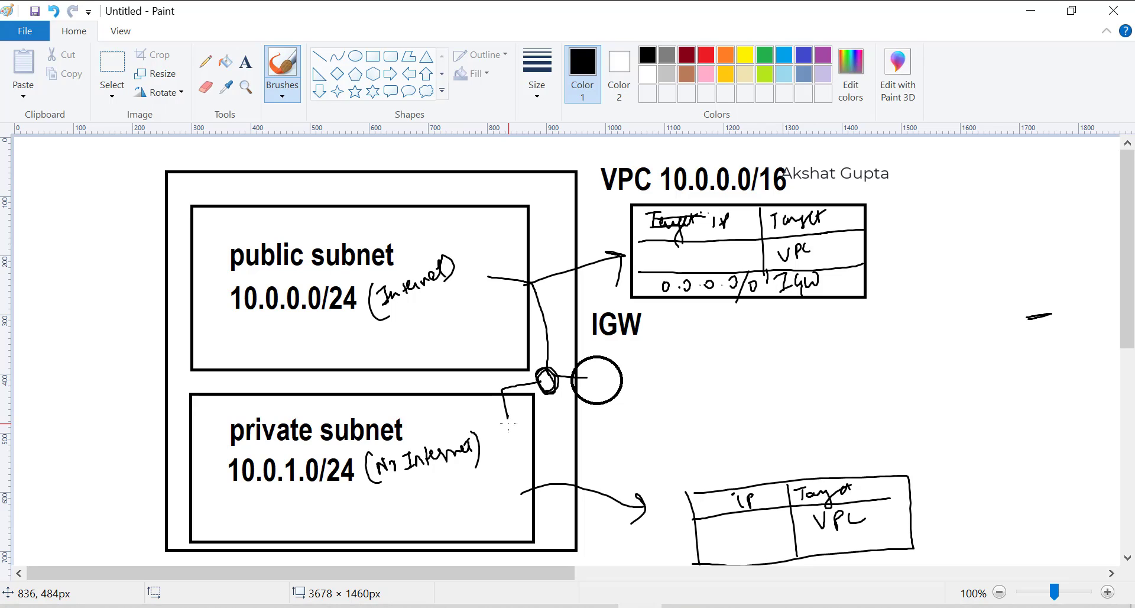
left_click_drag(622, 374, 761, 369)
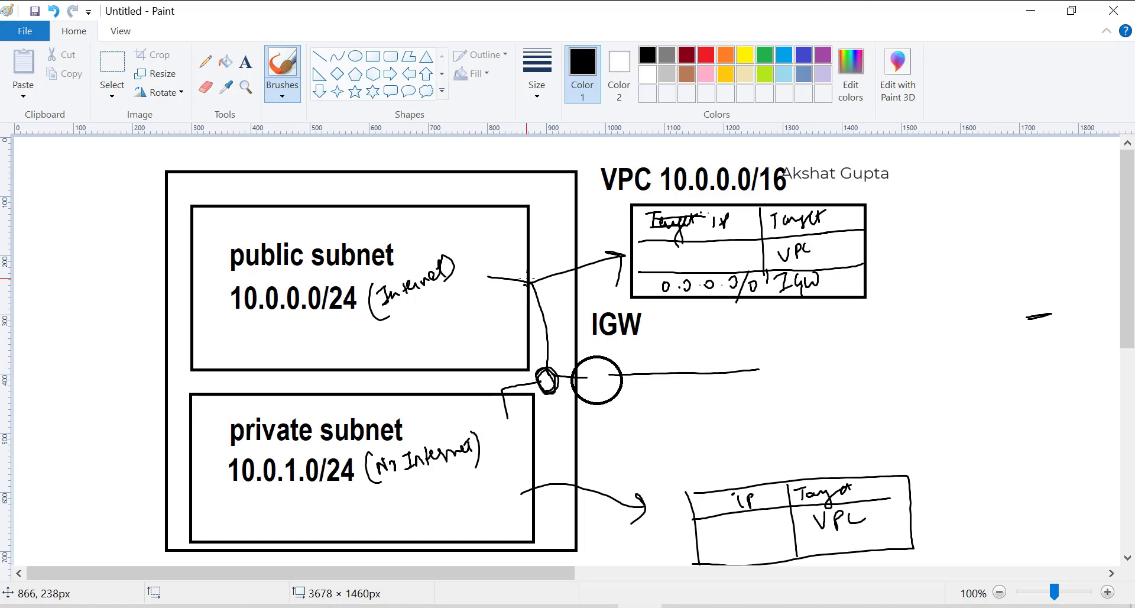
Handwrite 10.0.0.0/16 in the upper route table and start it in the lower one.
left_click_drag(639, 255, 639, 275)
left_click_drag(647, 258, 668, 255)
left_click(660, 263)
mouse_move(686, 257)
left_mouse_down()
mouse_move(726, 253)
mouse_move(732, 276)
left_mouse_up()
left_click(714, 258)
mouse_move(743, 251)
left_mouse_down()
mouse_move(744, 276)
mouse_move(746, 266)
left_mouse_up()
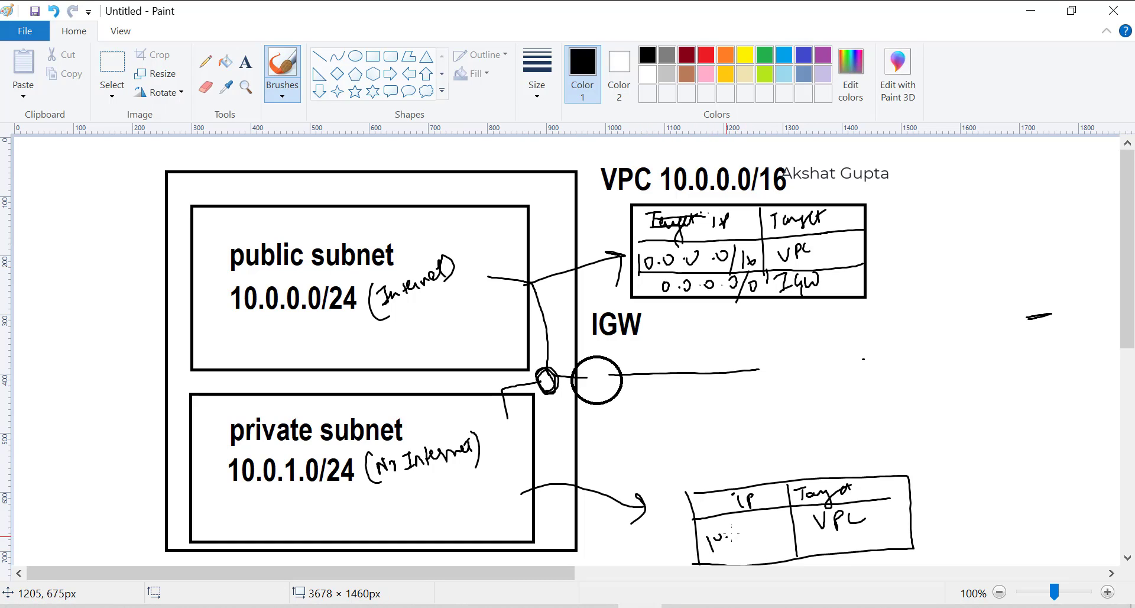
left_click_drag(770, 522, 769, 532)
mouse_move(782, 514)
left_mouse_down()
mouse_move(774, 540)
mouse_move(791, 537)
left_mouse_up()
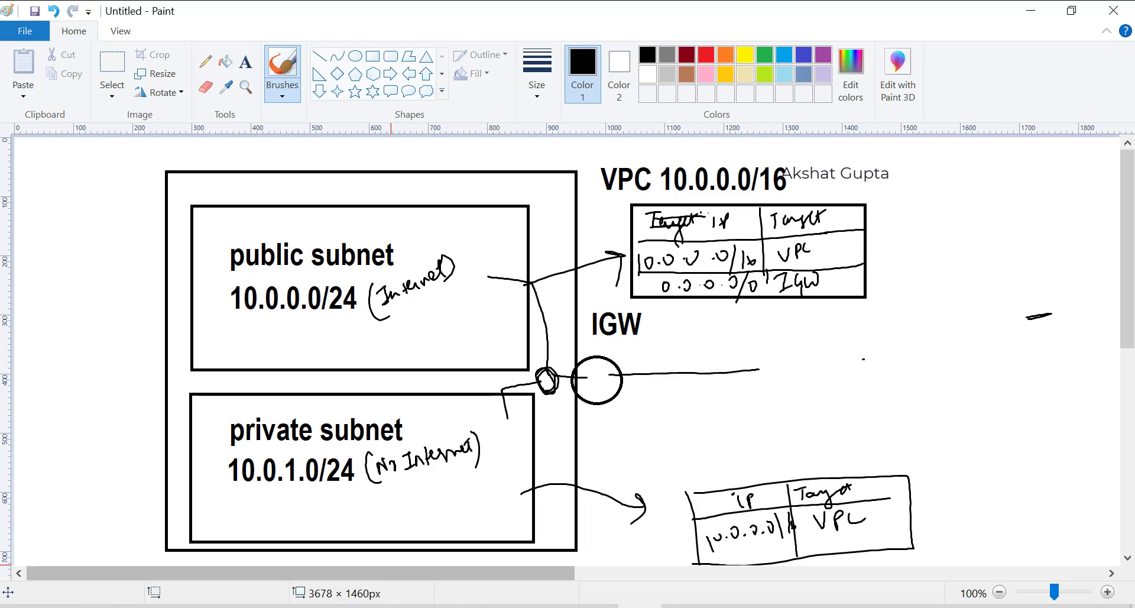
Go to EC2 Instances via the console search and start launching a new instance.
left_click(197, 605)
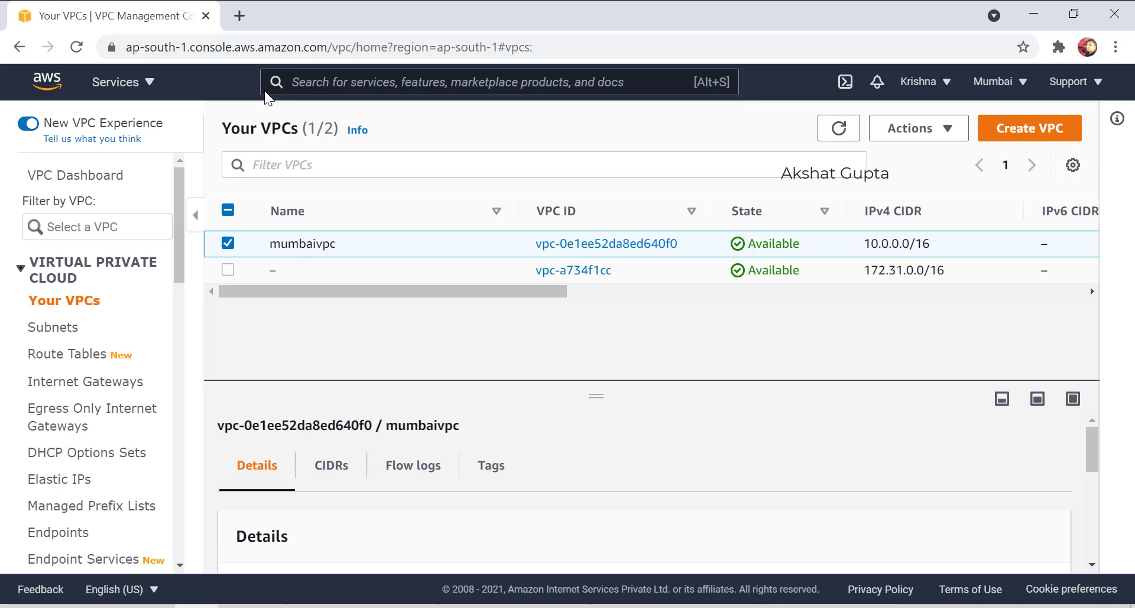
left_click(291, 72)
type("ec2")
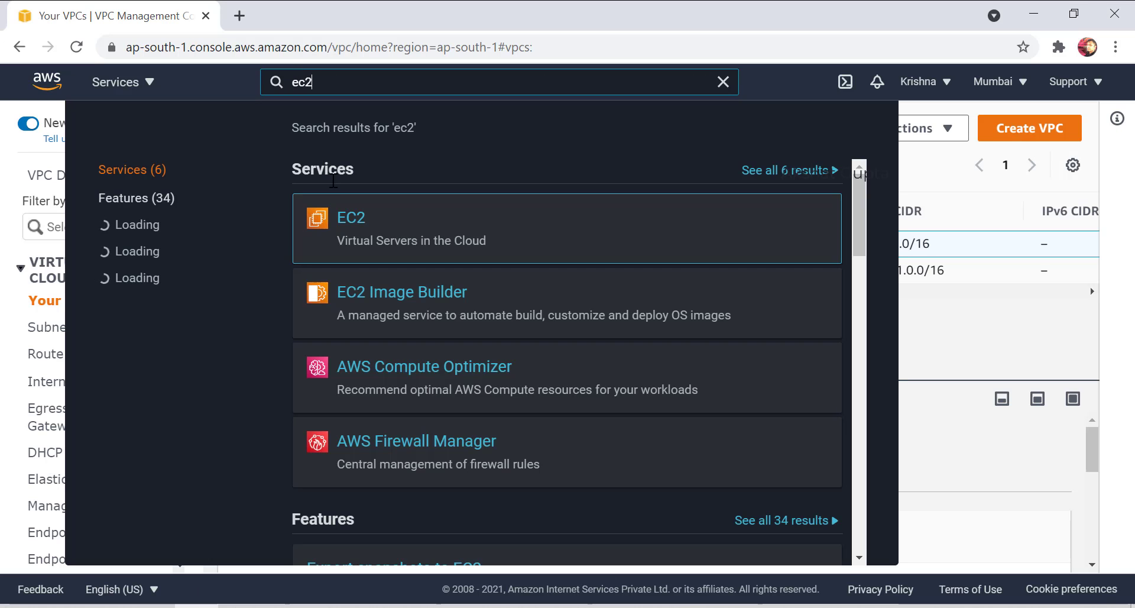
left_click(390, 226)
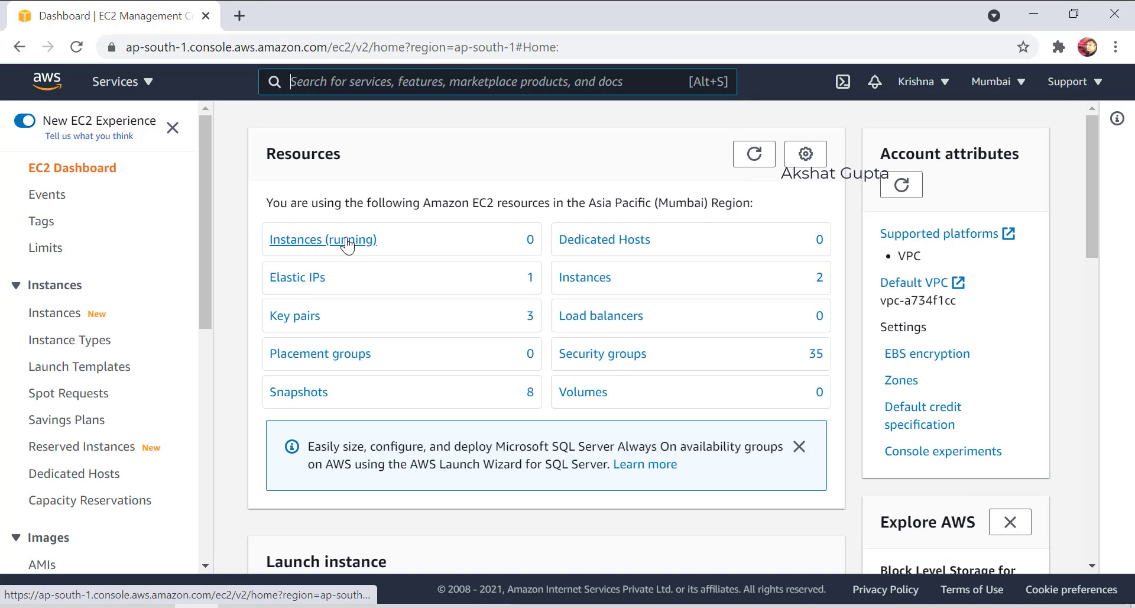
left_click(348, 240)
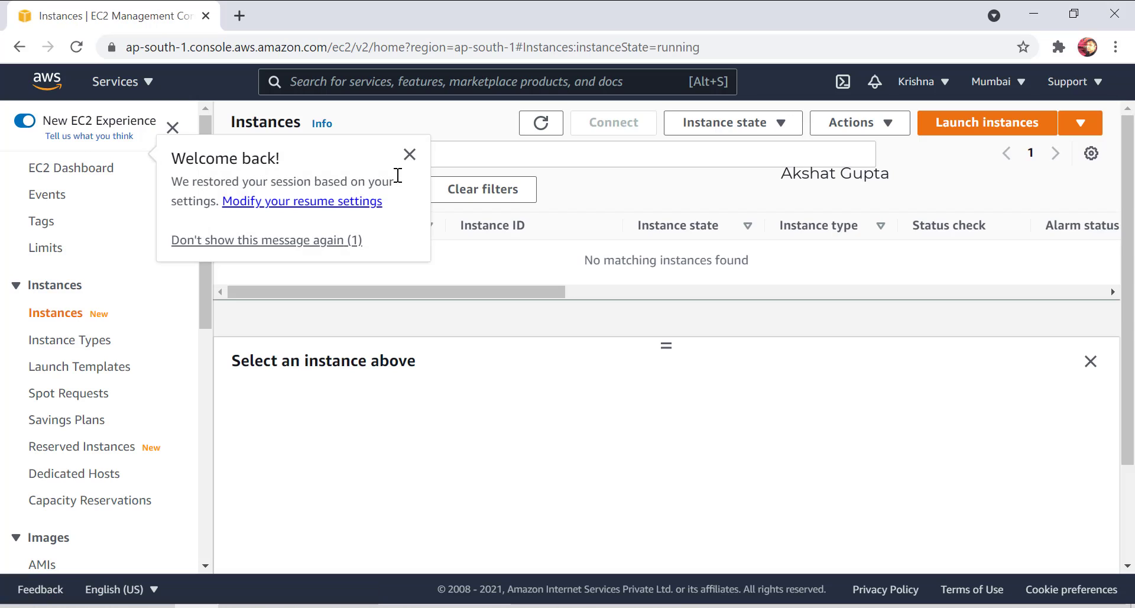
left_click(408, 152)
left_click(999, 121)
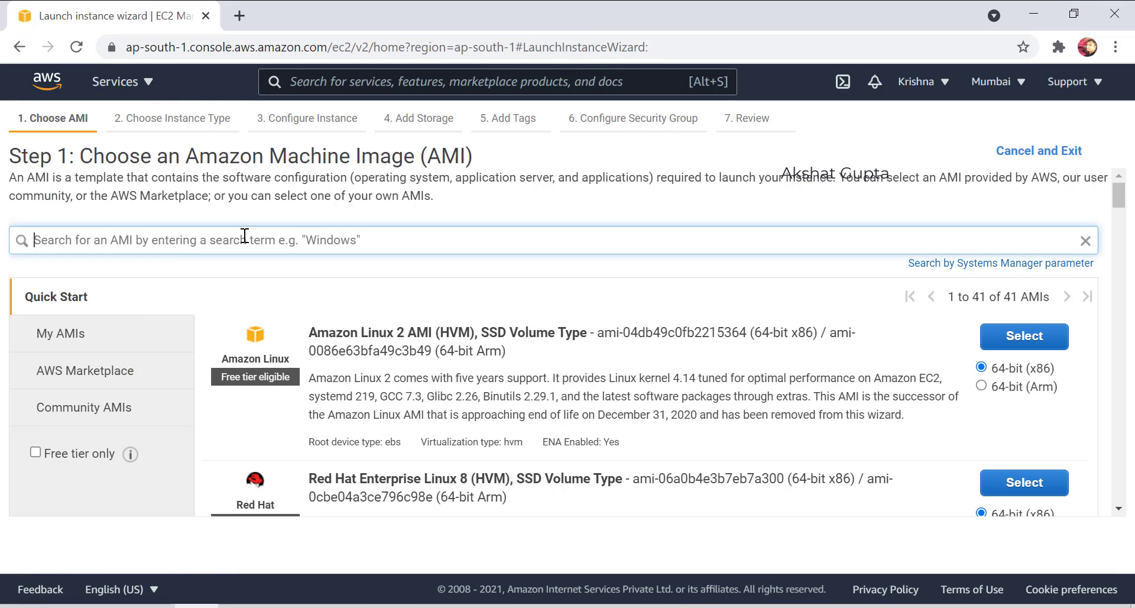
Search the AMIs for windows 2012 and select Microsoft Windows Server 2012 R2 Base.
left_click(245, 236)
type("windows")
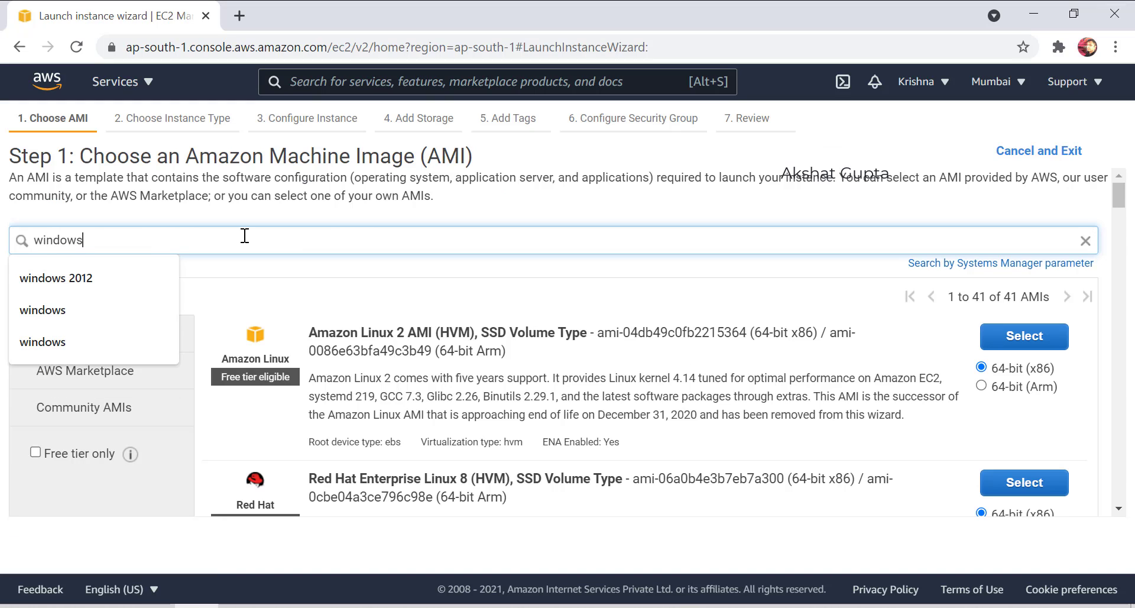
left_click(163, 284)
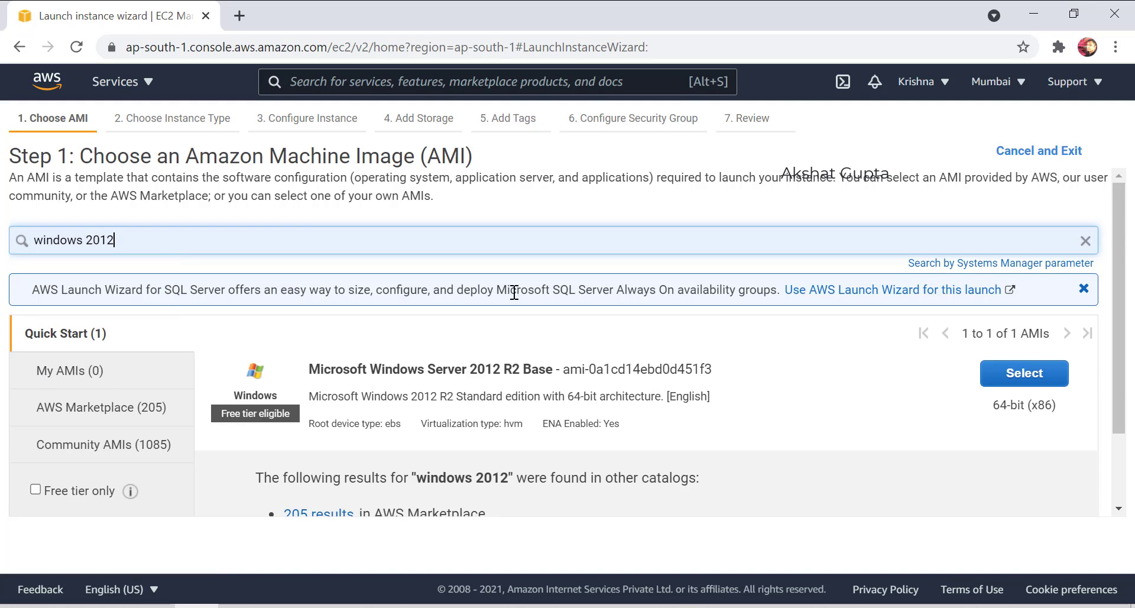
left_click(1014, 371)
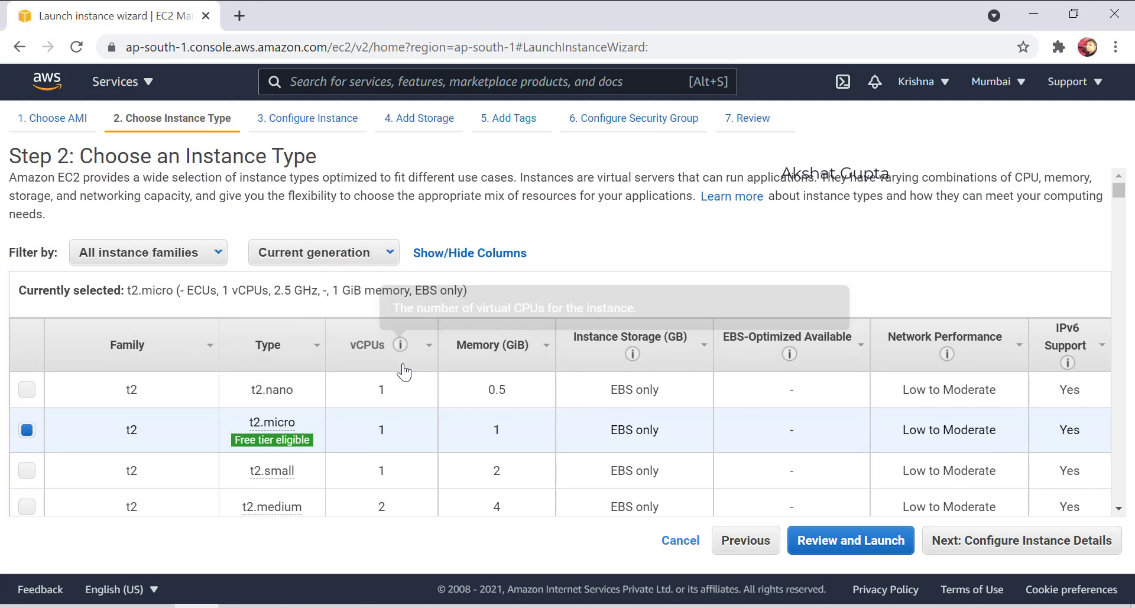
Place the instance in mumbaivpc's publicsubnet with Auto-assign Public IP set to Enable.
left_click(925, 542)
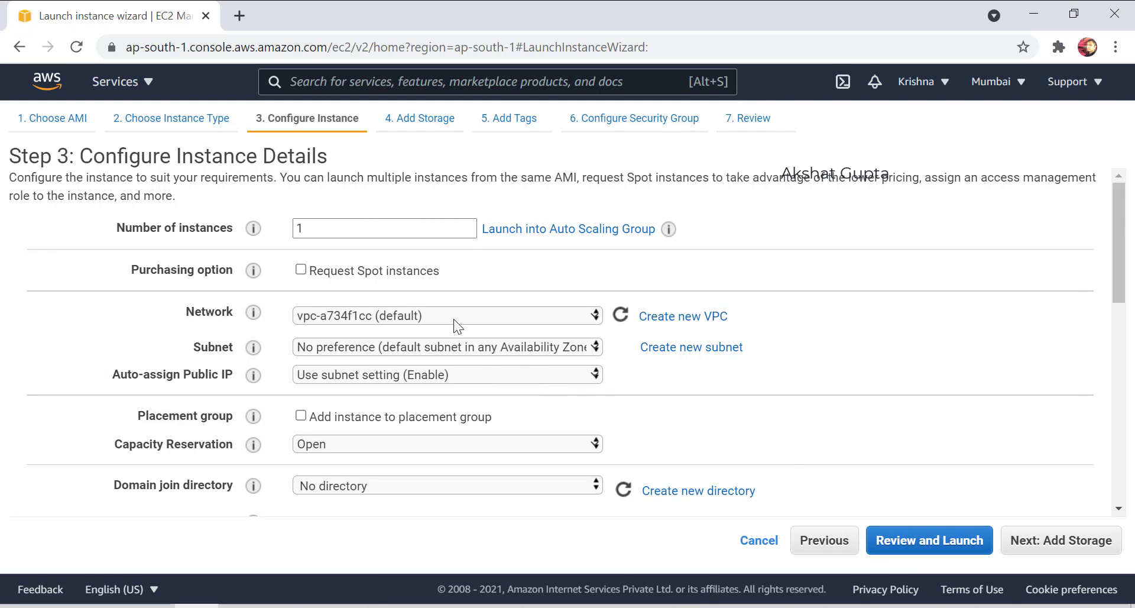
left_click(453, 318)
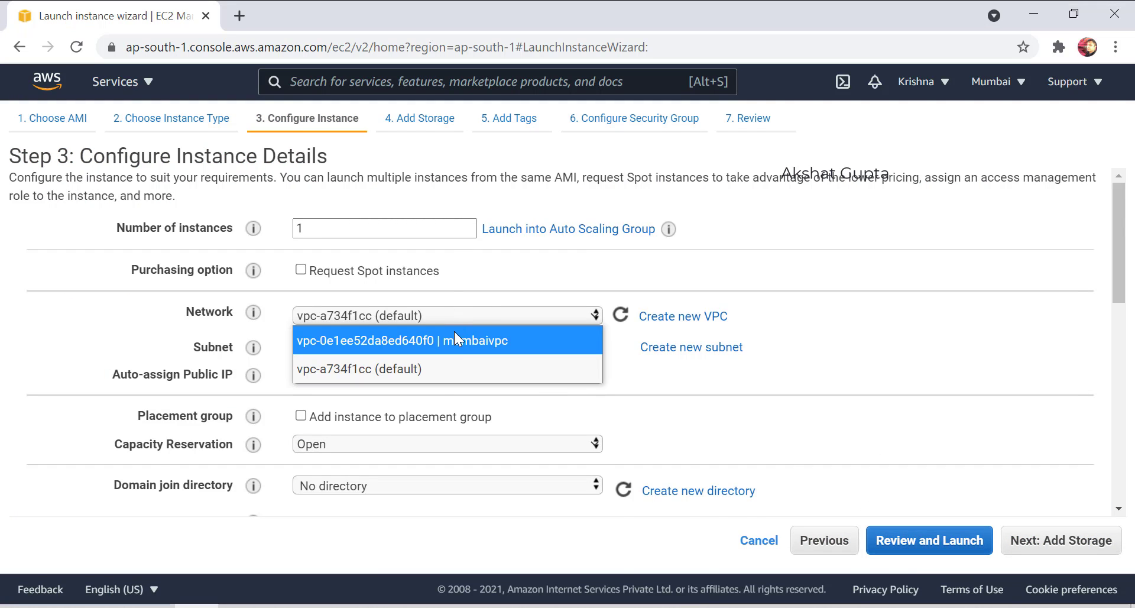
left_click(454, 337)
left_click(419, 343)
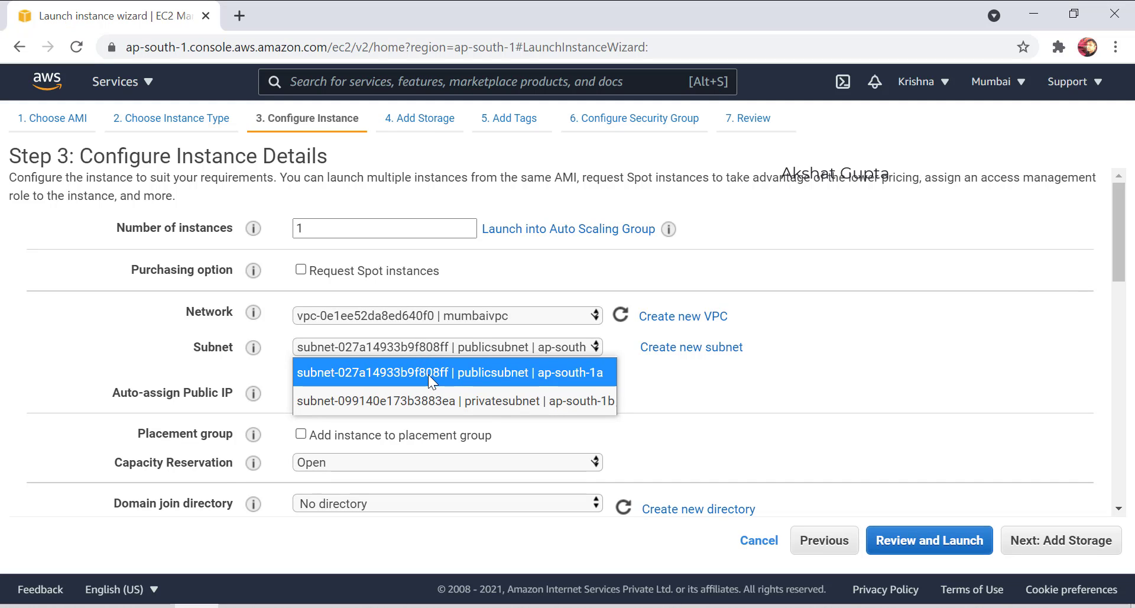
left_click(428, 374)
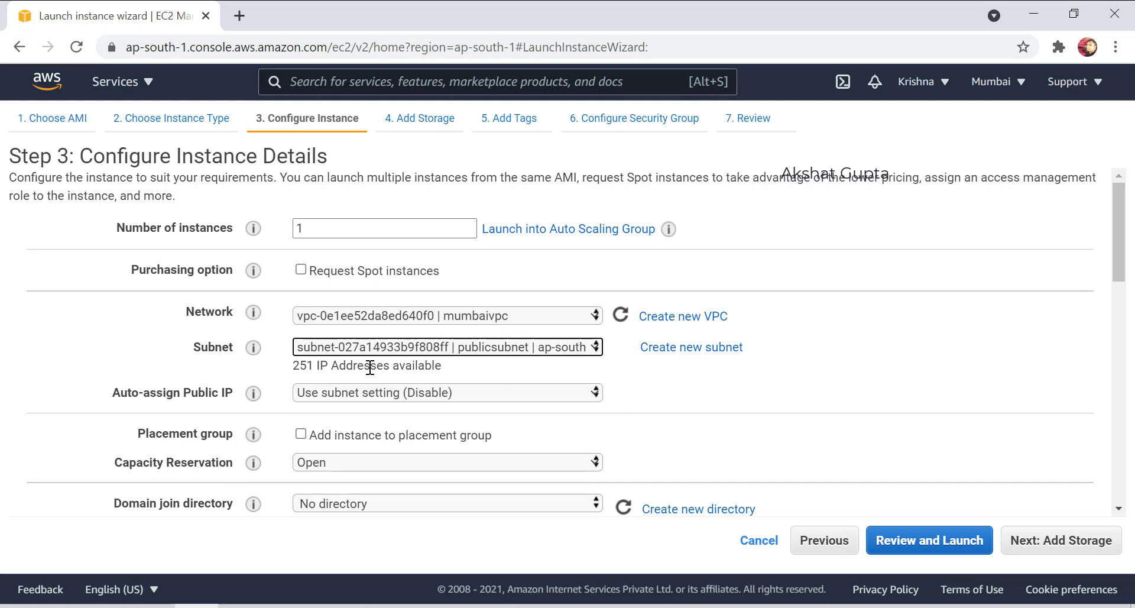
left_click(331, 393)
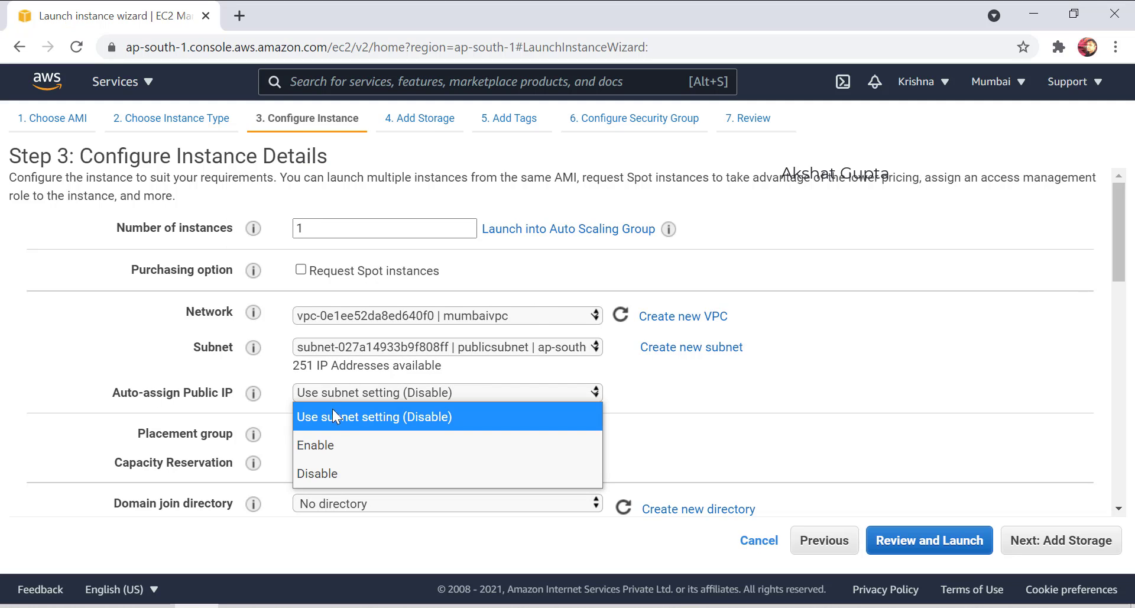
left_click(328, 442)
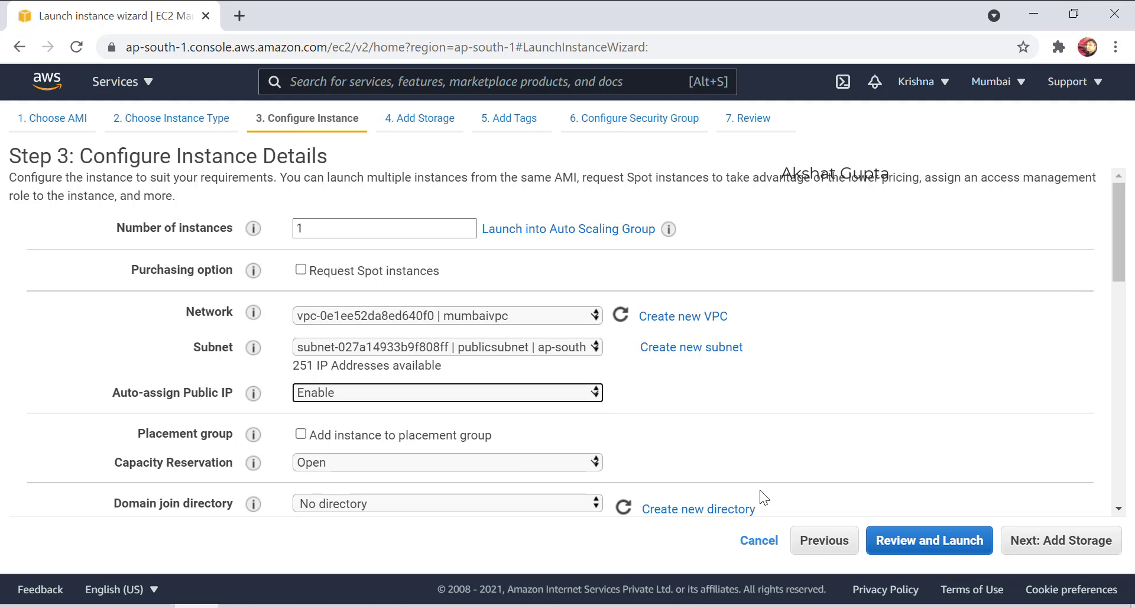
Keep default storage and tags, then add an HTTP inbound rule beside RDP.
left_click(1014, 540)
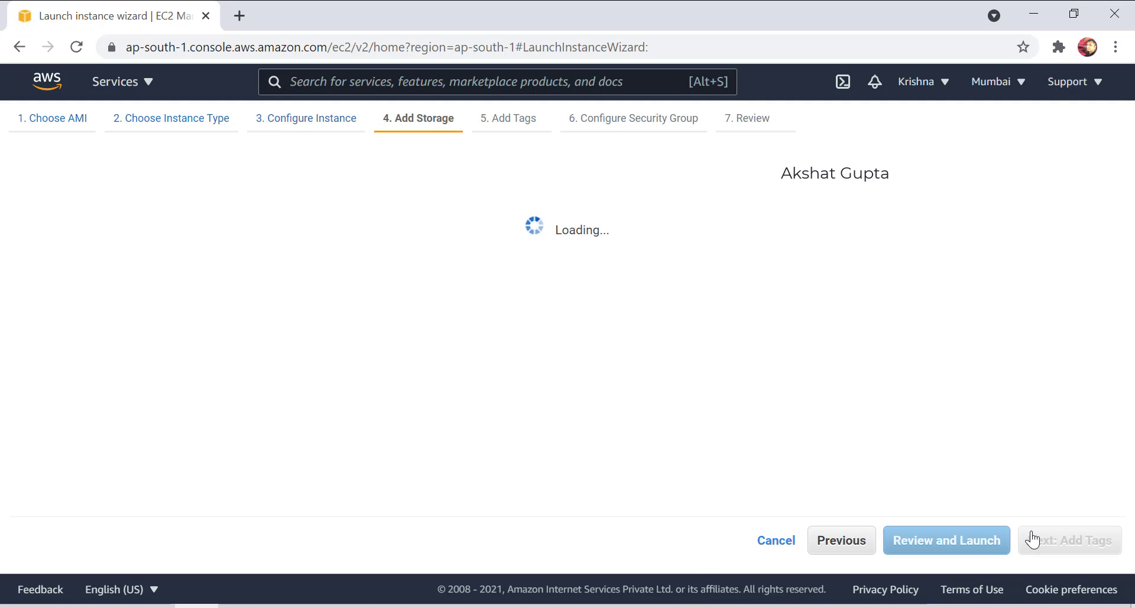
left_click(1031, 539)
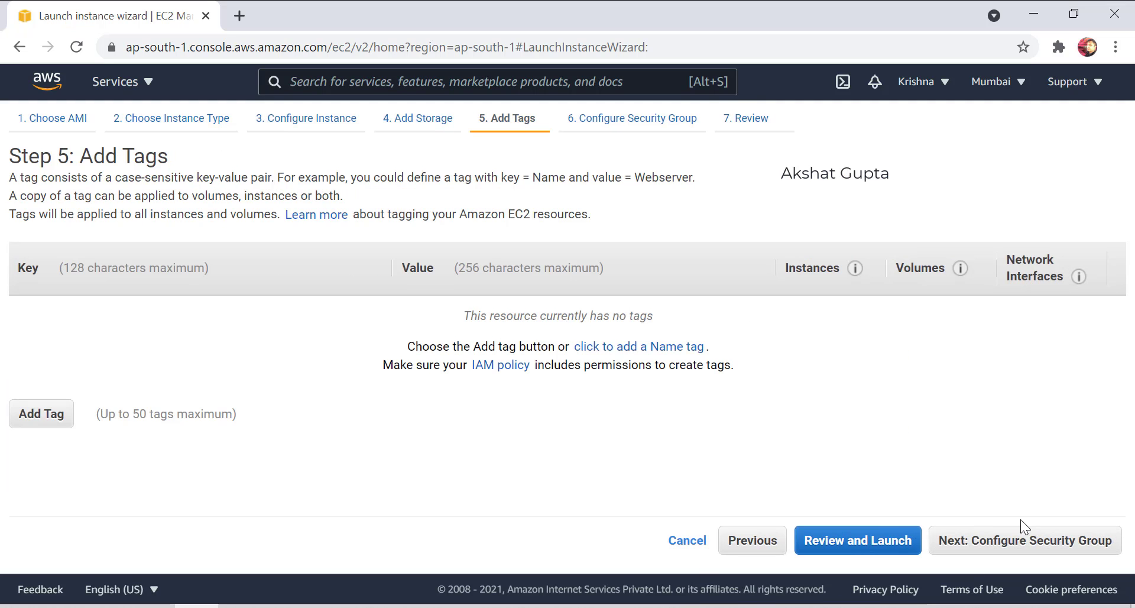
left_click(1042, 538)
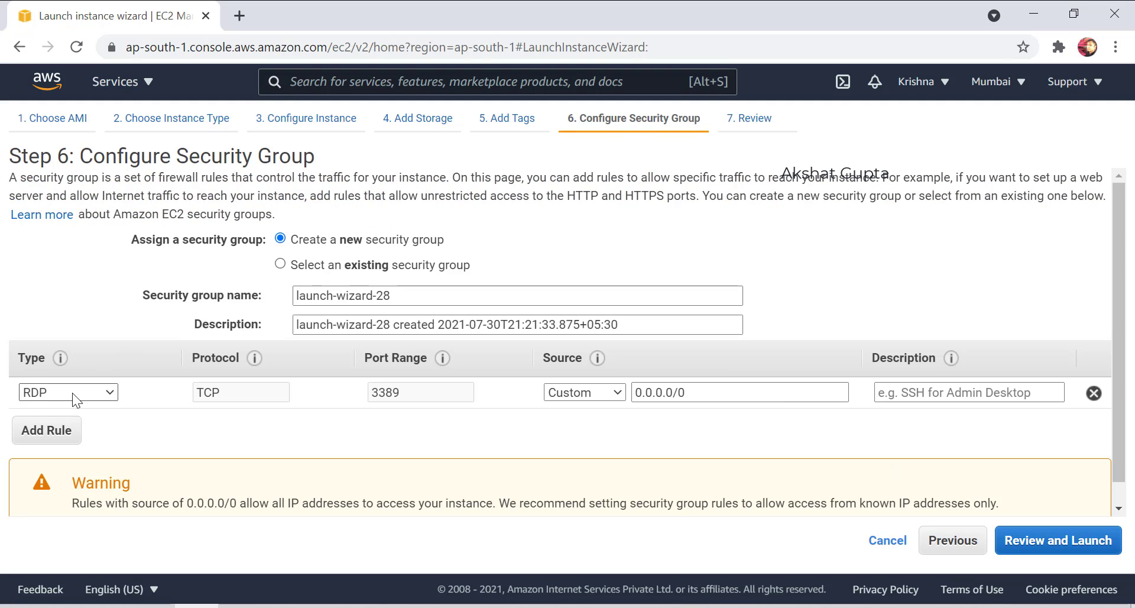
left_click(70, 430)
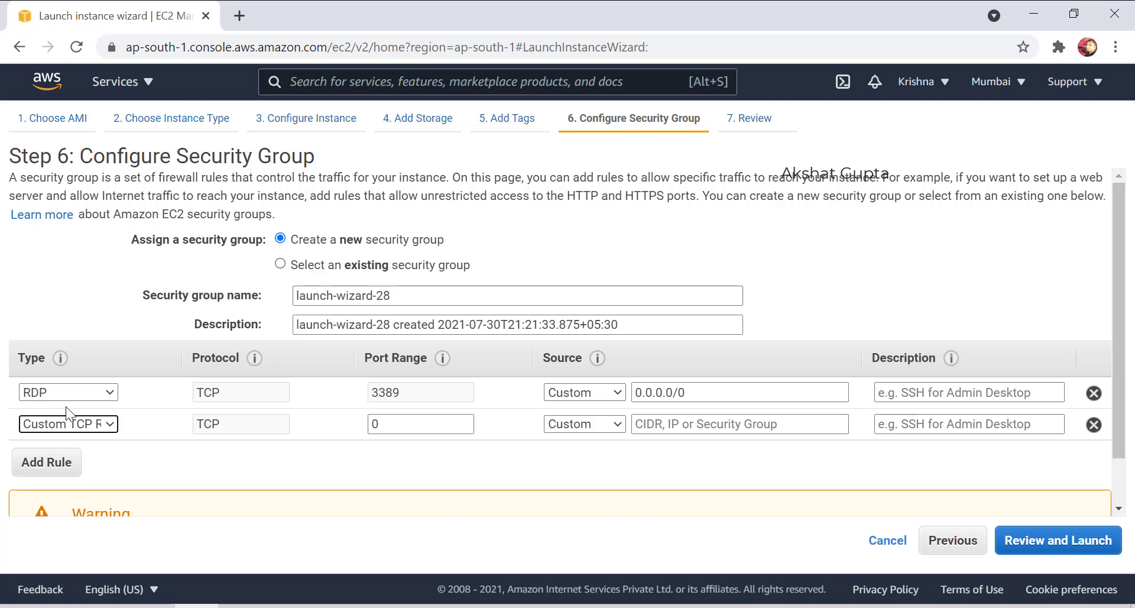
left_click(72, 423)
scroll(103, 380, "down", 1)
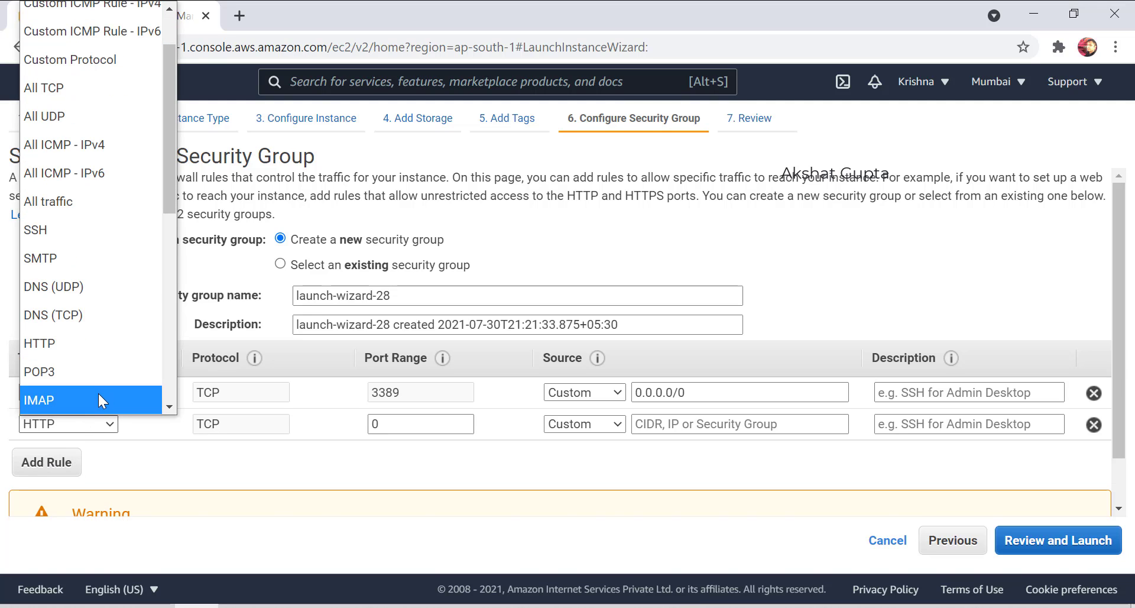
left_click(98, 341)
Add a third inbound rule for HTTPS and move to the launch review.
left_click(46, 462)
left_click(45, 455)
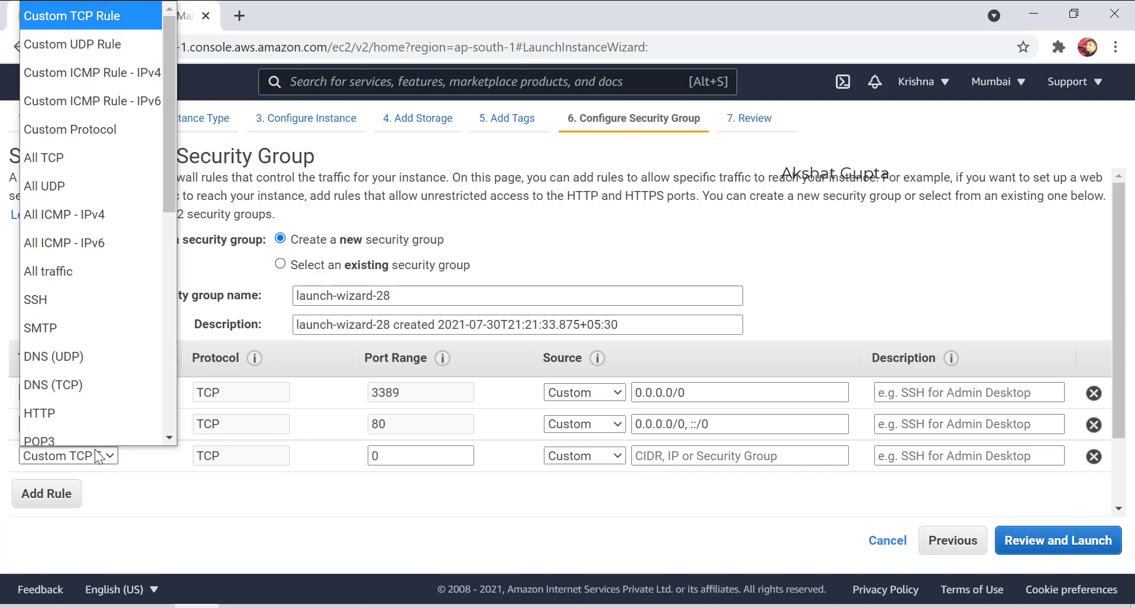
scroll(84, 300, "down", 1)
scroll(59, 408, "down", 2)
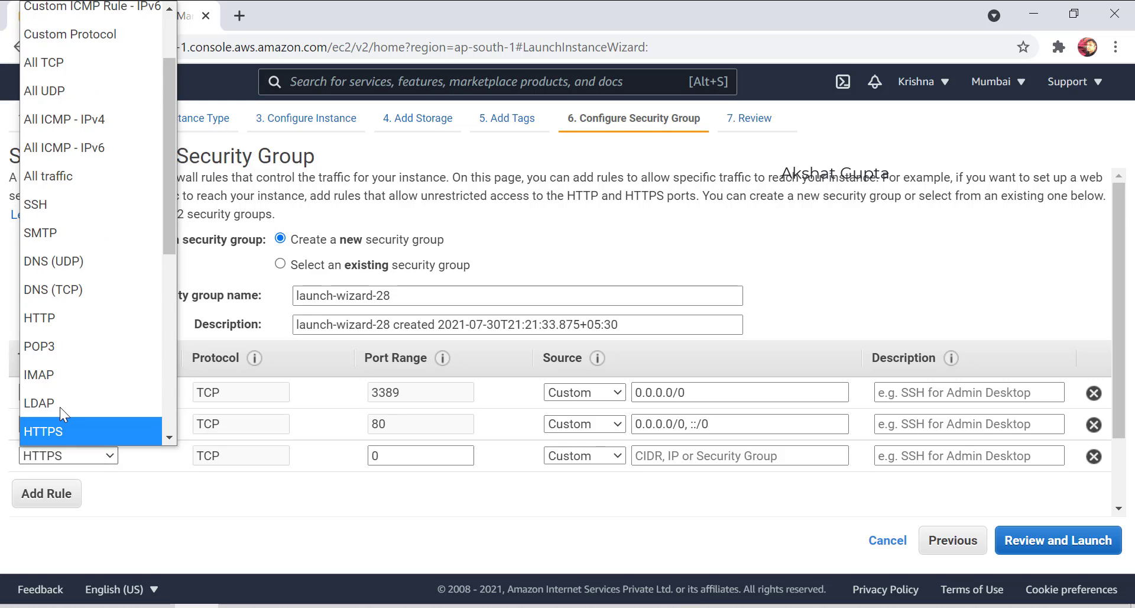
left_click(58, 425)
left_click(1088, 543)
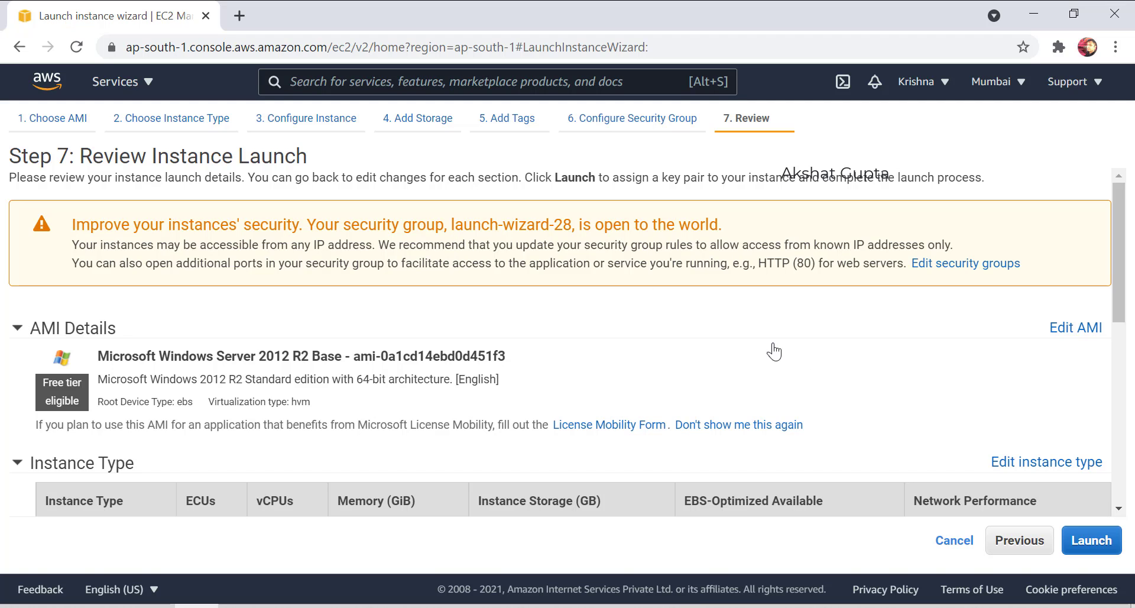
Create a new key pair with a chosen name and download its .pem file.
left_click(1091, 540)
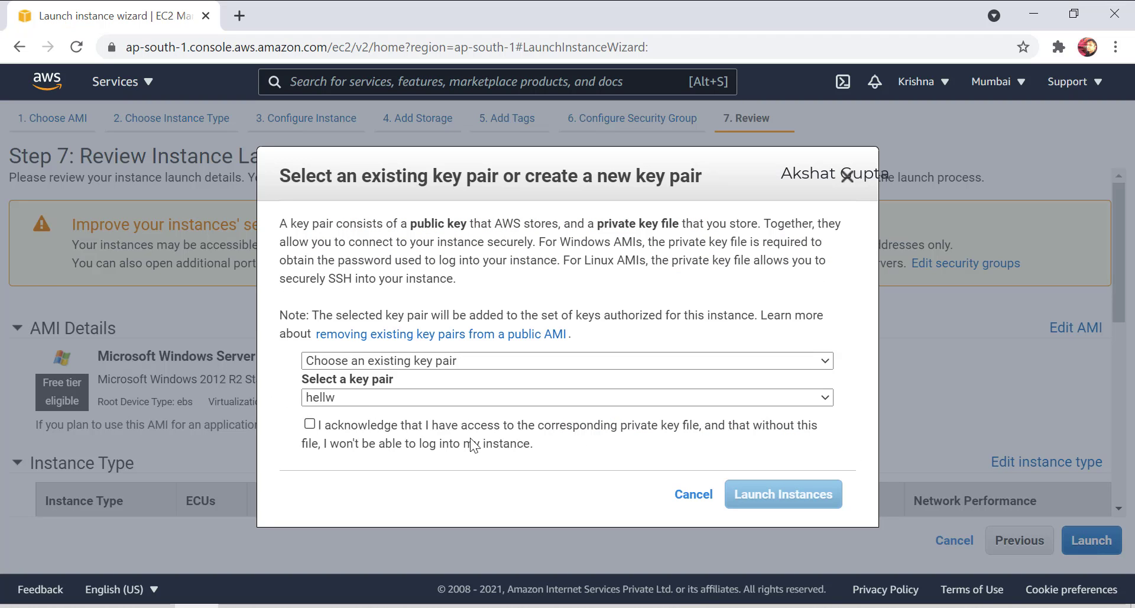
left_click(354, 361)
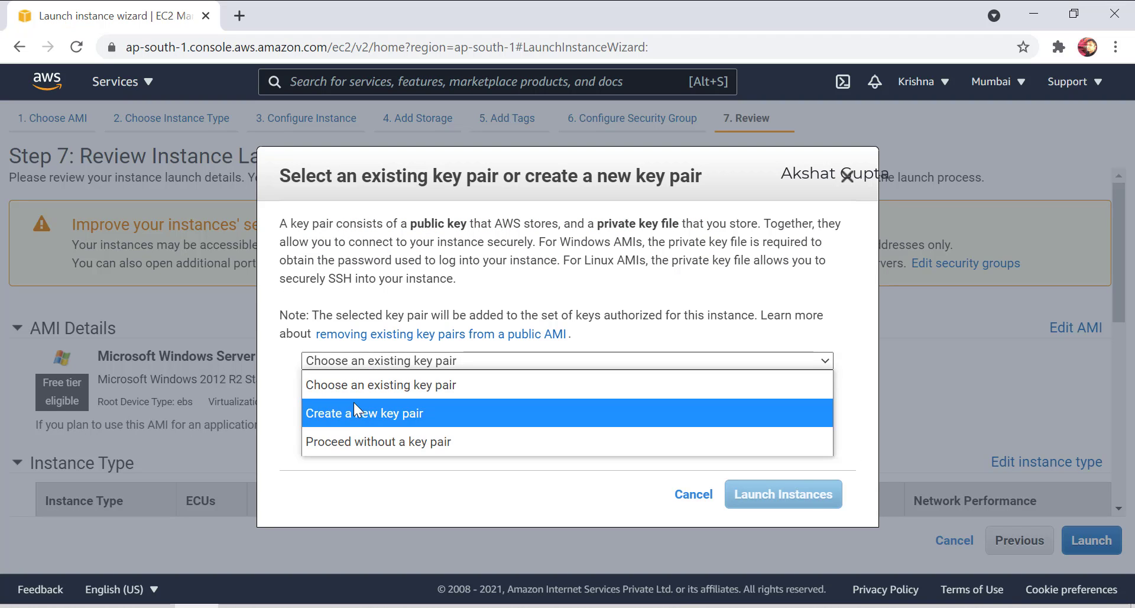
left_click(354, 403)
type("akshat")
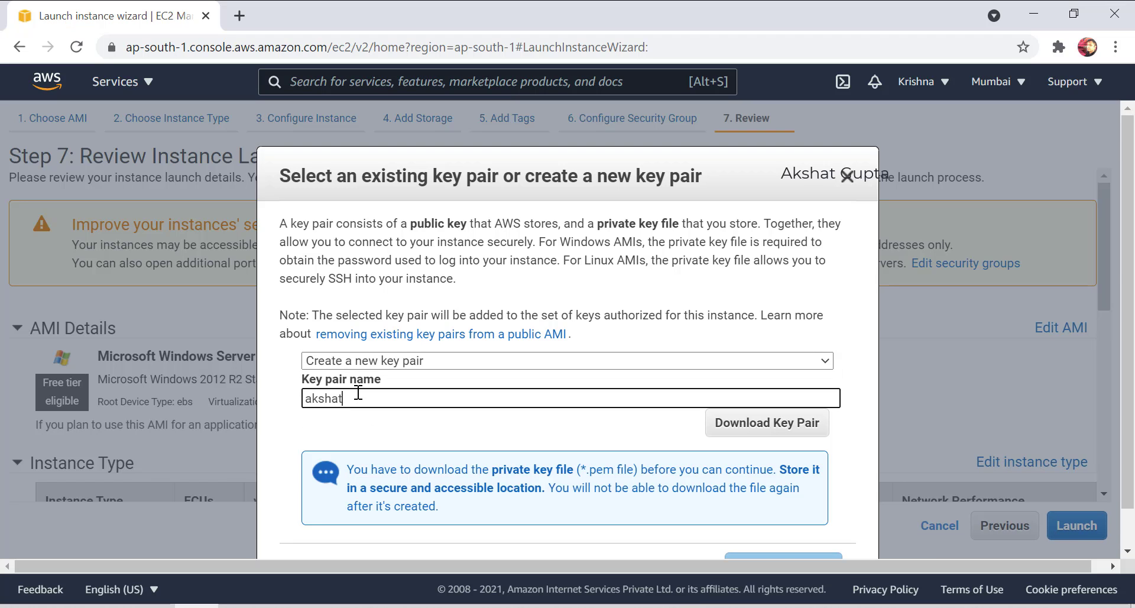
left_click(745, 424)
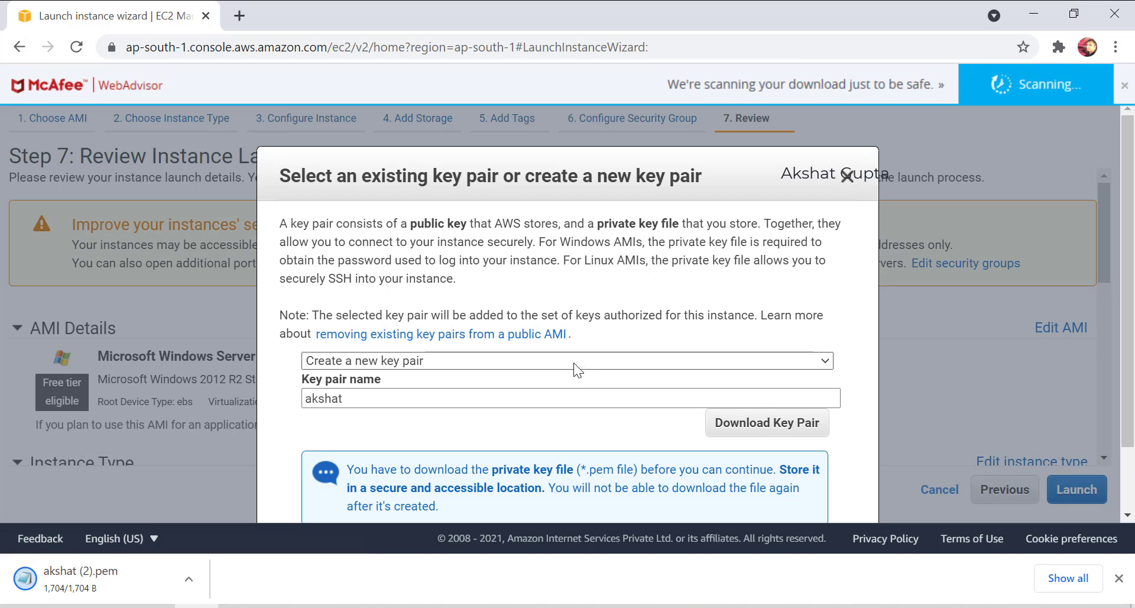
Launch the instance with the new key pair.
scroll(576, 369, "down", 2)
left_click(765, 490)
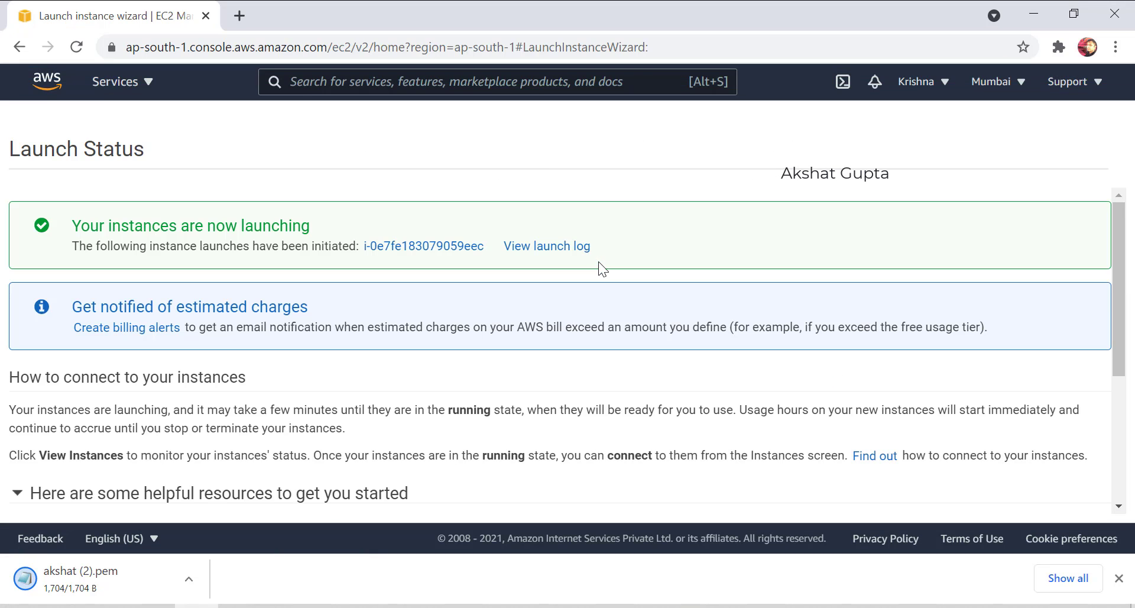
scroll(598, 262, "down", 4)
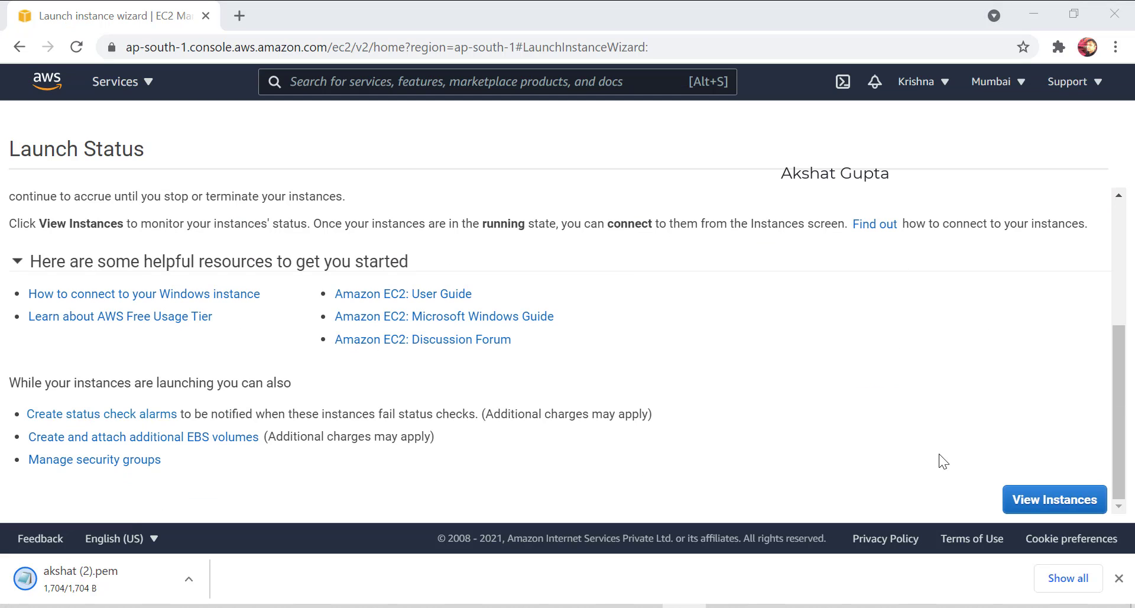
In the instances list, enter publicmumbai as the new instance's name.
left_click(1046, 502)
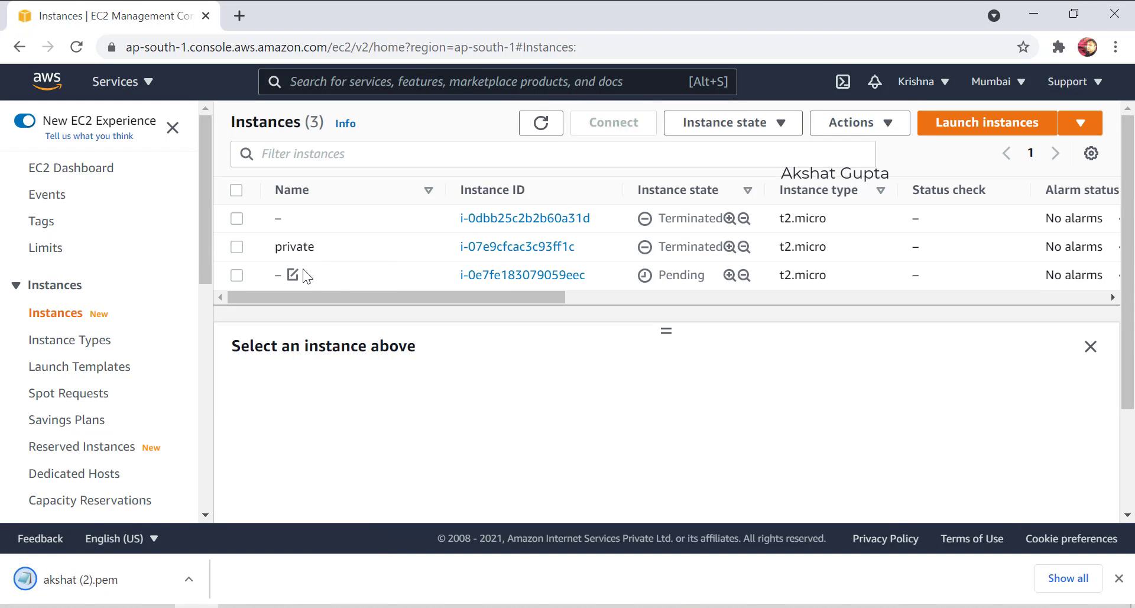
left_click(292, 273)
left_click(357, 299)
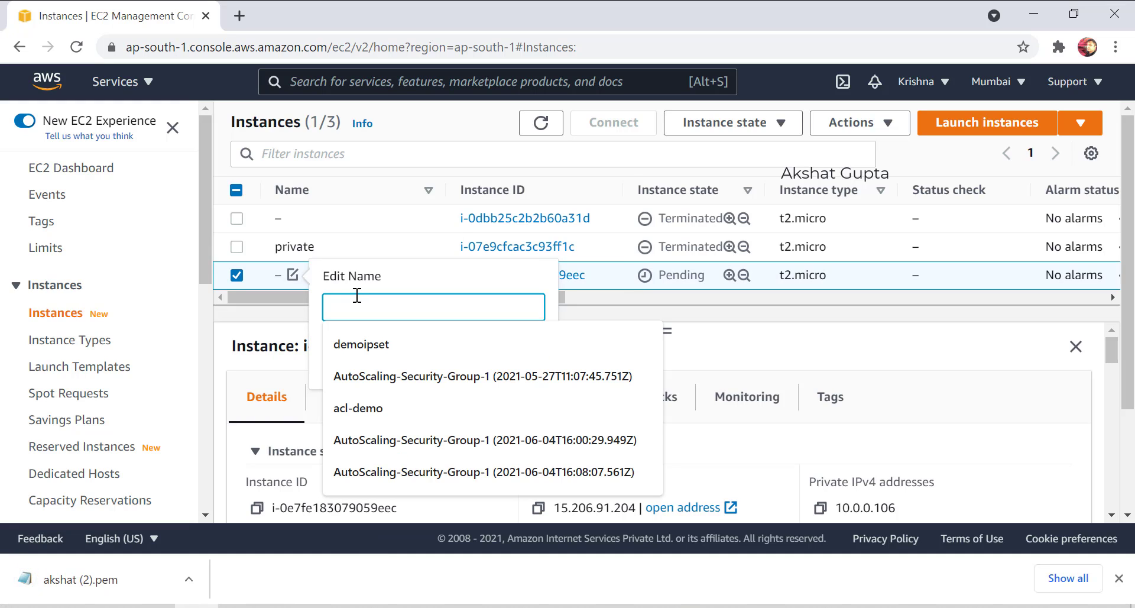
type("privatem")
key("BackSpace")
key("BackSpace")
key("BackSpace")
key("BackSpace")
key("BackSpace")
key("BackSpace")
key("BackSpace")
type("ublicsubnet")
key("ctrl+a")
key("BackSpace")
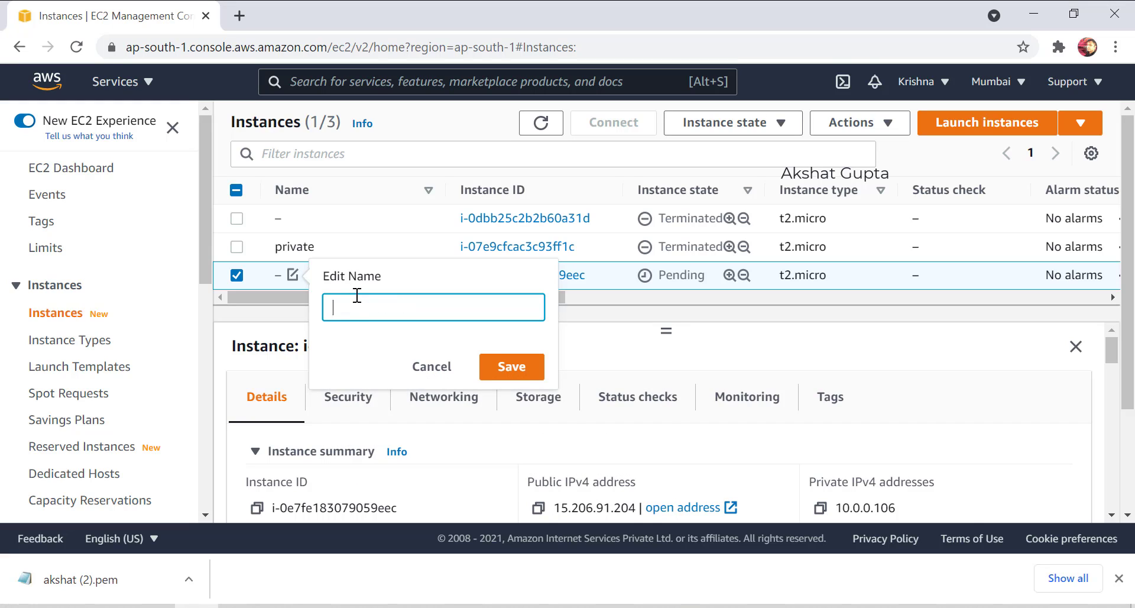
type("publicmumbai")
left_click(495, 365)
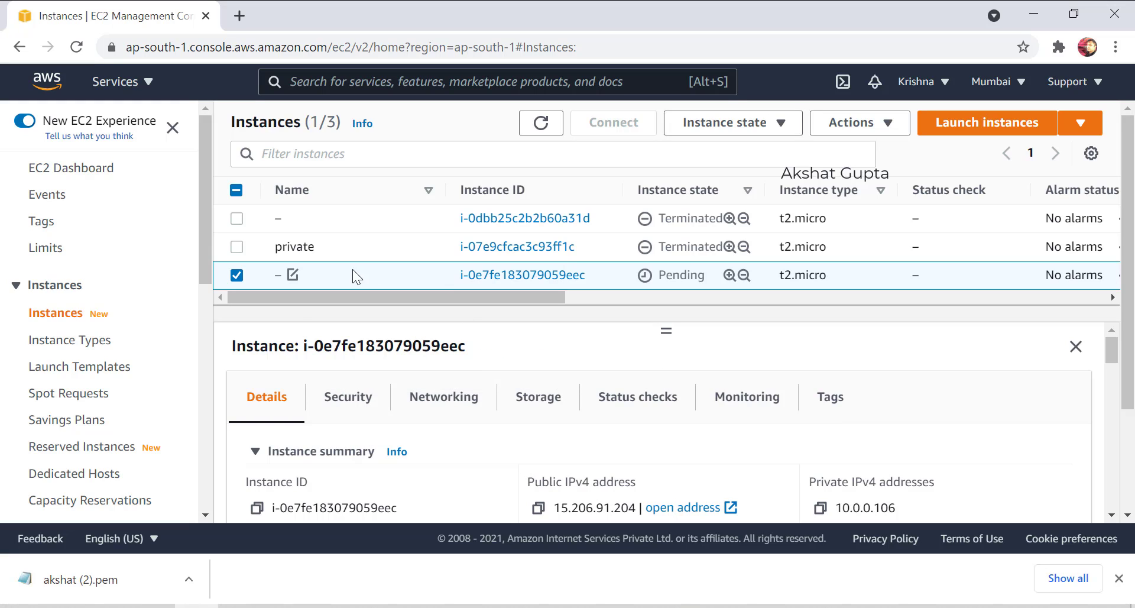
Re-enter publicmumbai in the Name cell and save it.
left_click(301, 272)
type("publicmumbai")
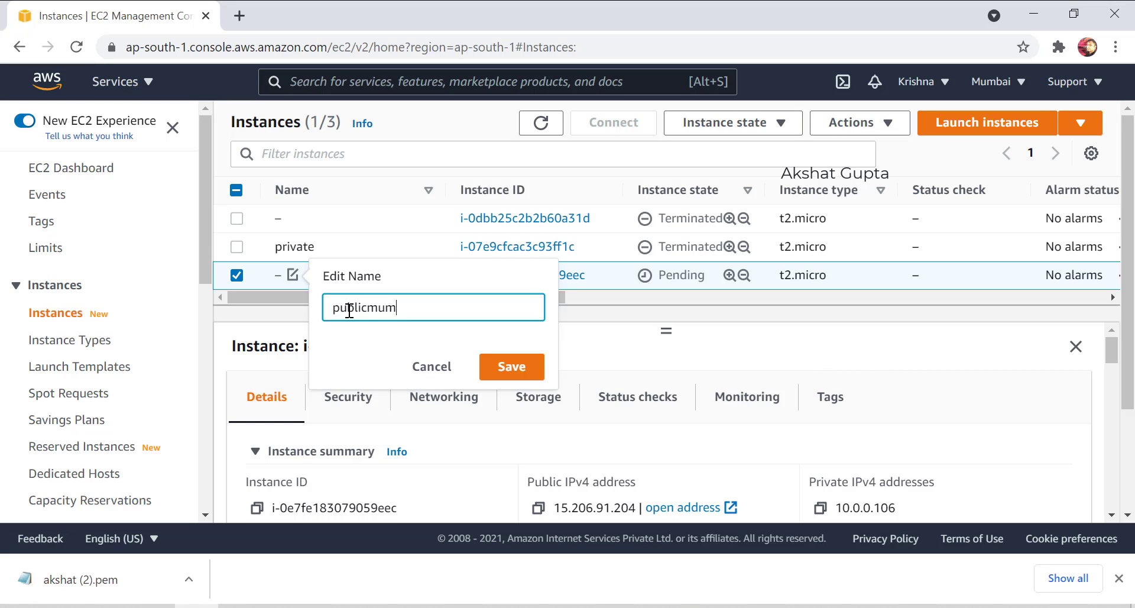
left_click(520, 367)
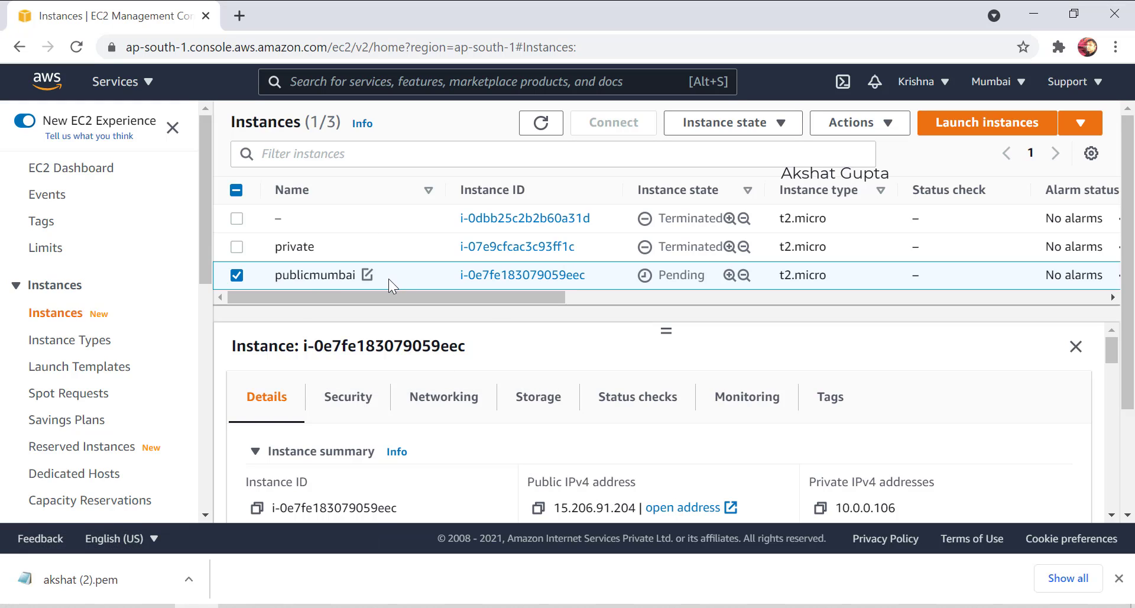
Start a new launch with the Windows Server 2012 AMI on t2.micro.
left_click(957, 131)
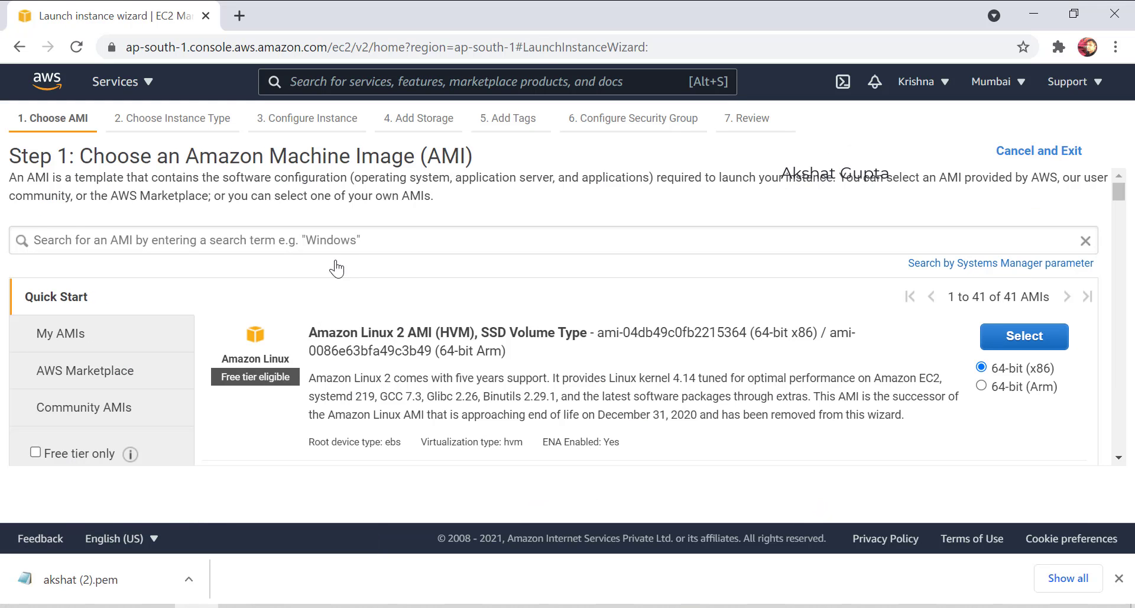
left_click(328, 243)
type("windows 2012")
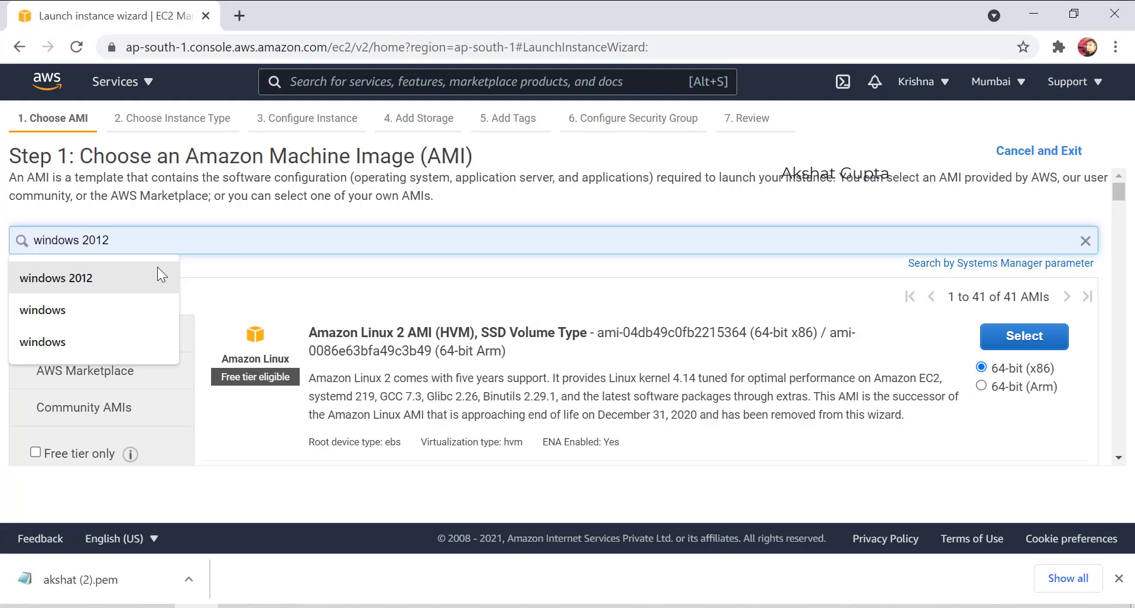
left_click(157, 269)
key("Return")
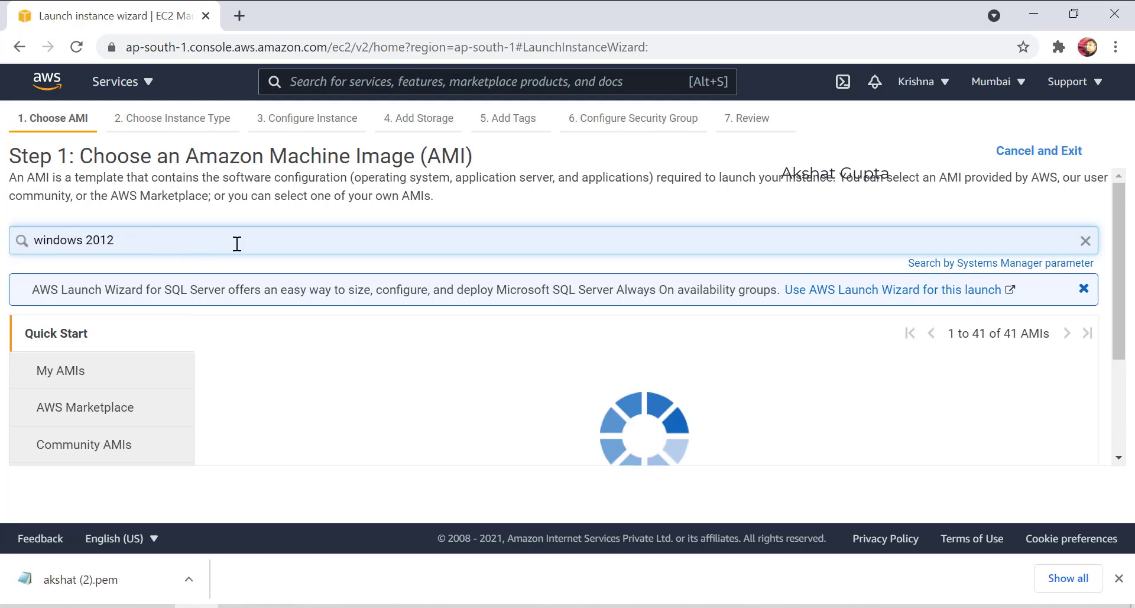
left_click(1058, 375)
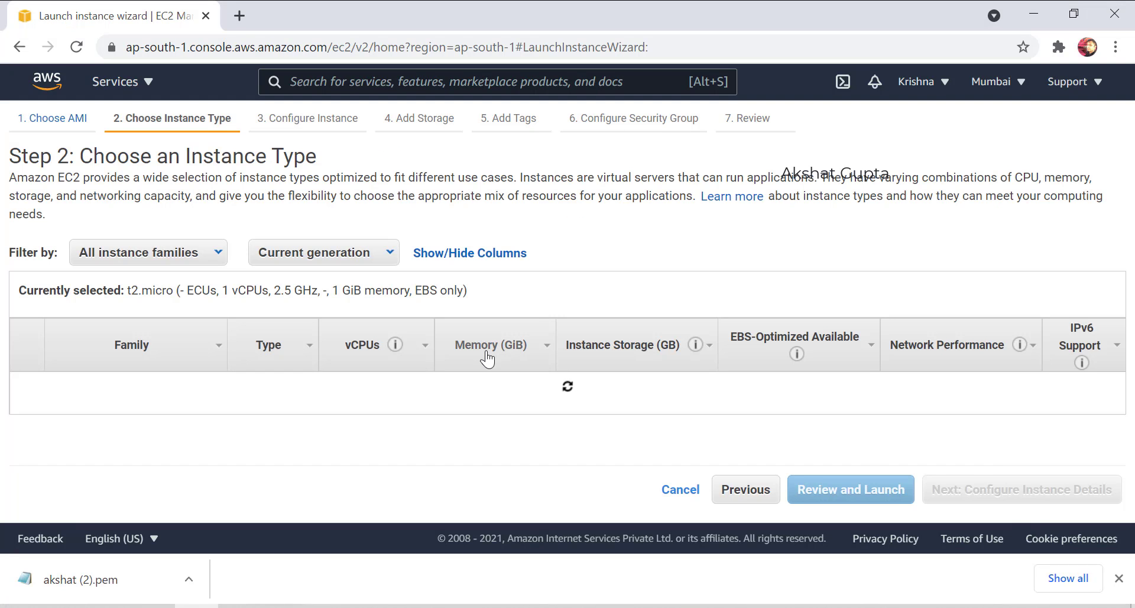
left_click(1015, 498)
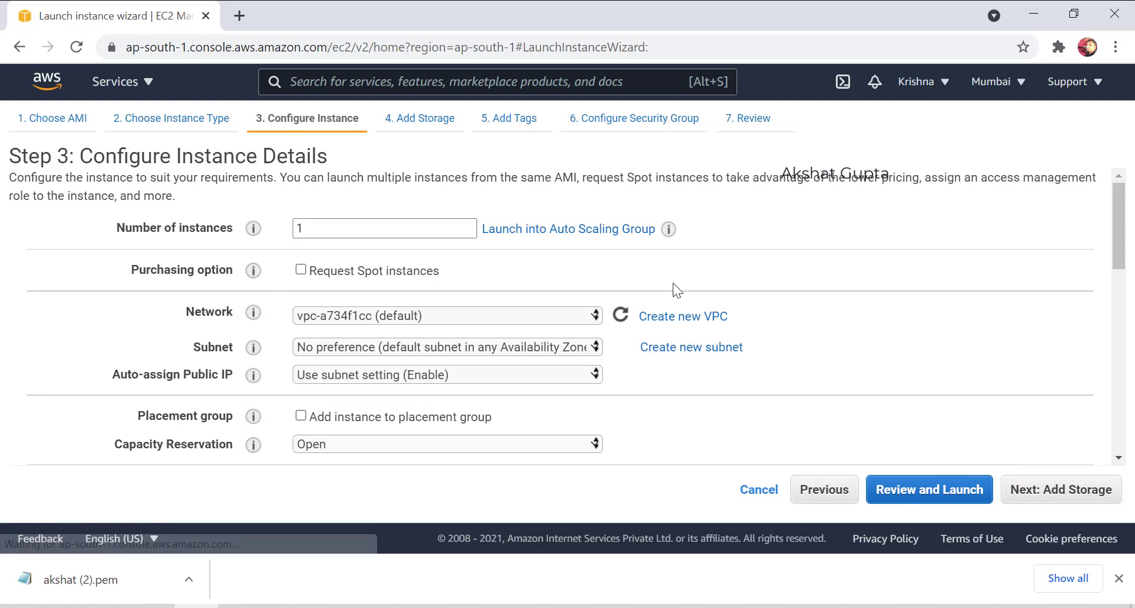
Use mumbaivpc's privatesubnet with public IP disabled, keeping default storage.
left_click(348, 322)
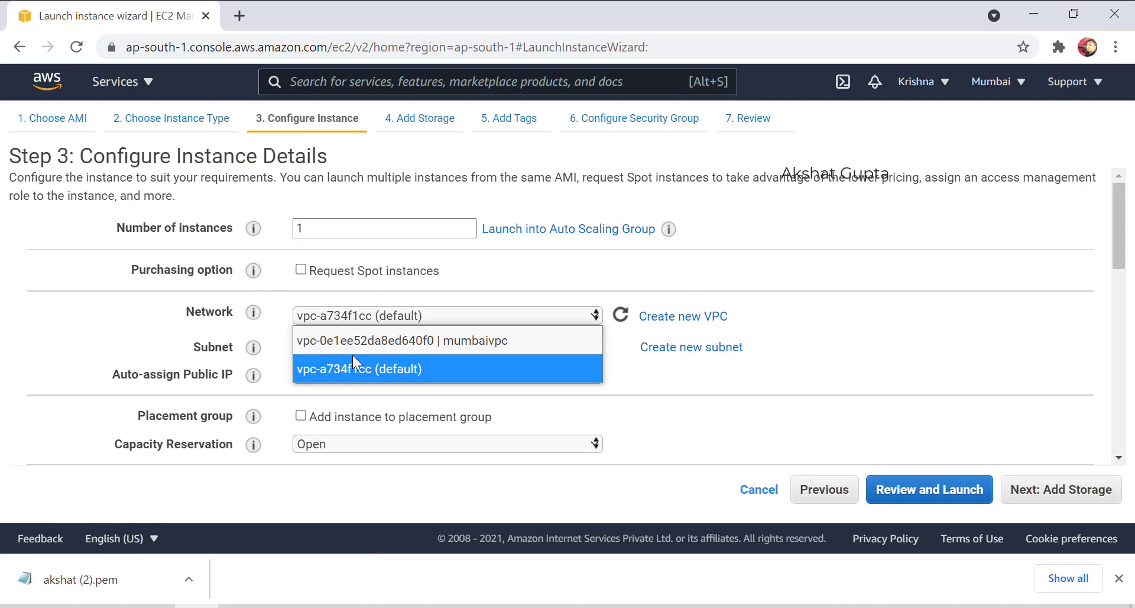
left_click(362, 343)
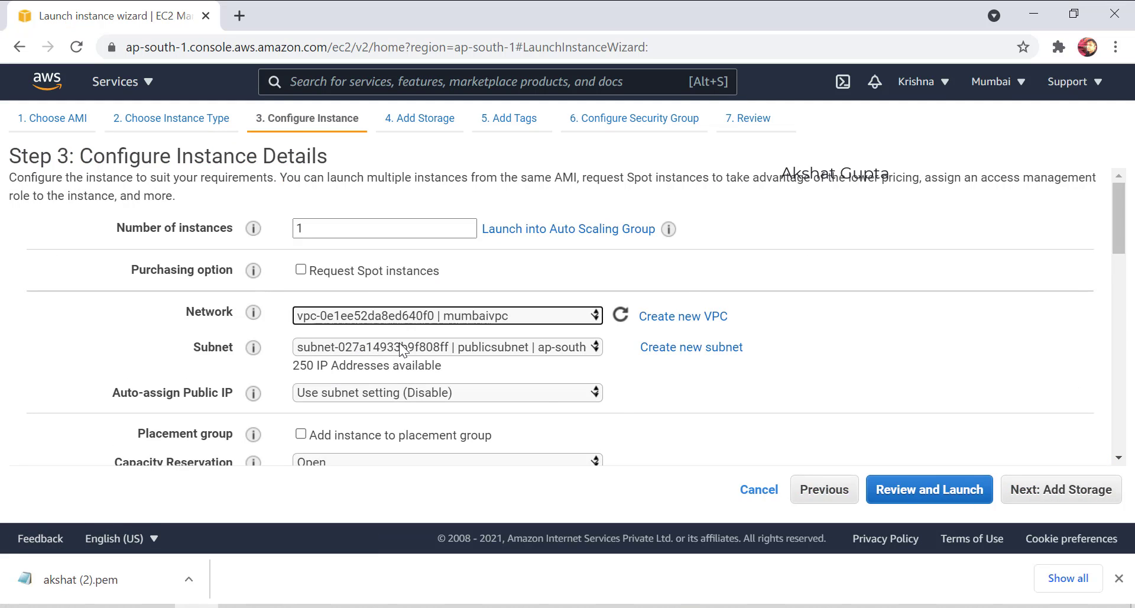
left_click(391, 345)
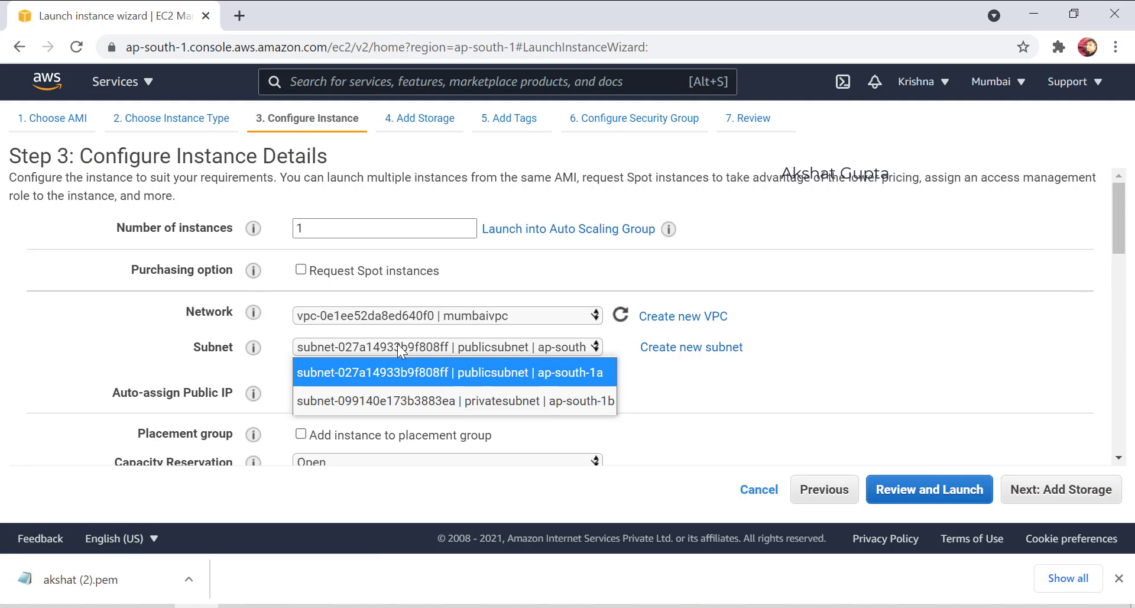
left_click(406, 400)
left_click(408, 392)
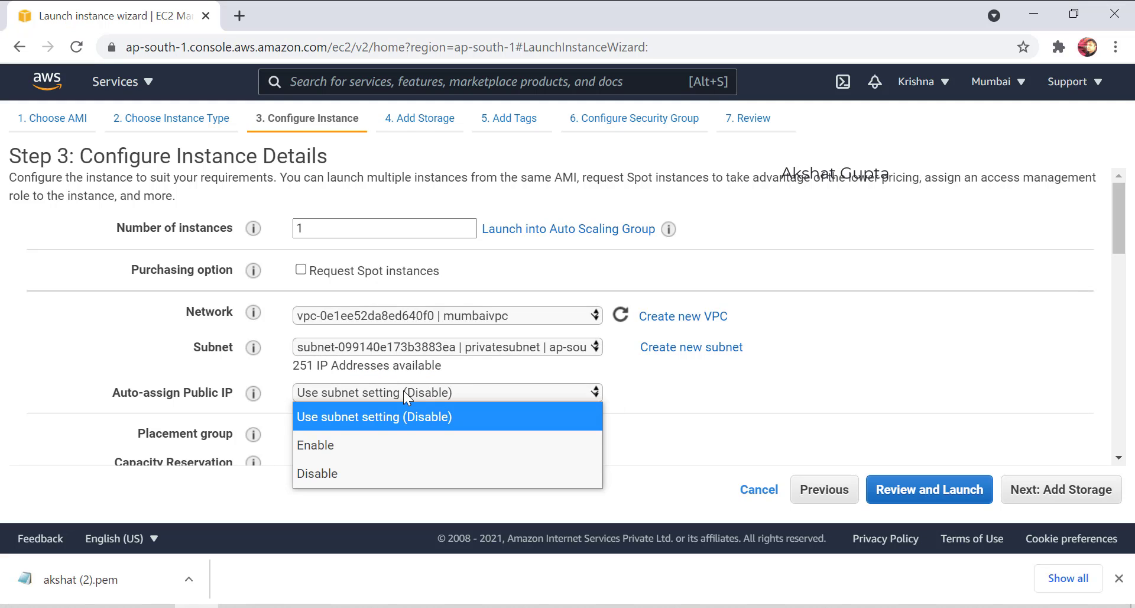
left_click(338, 470)
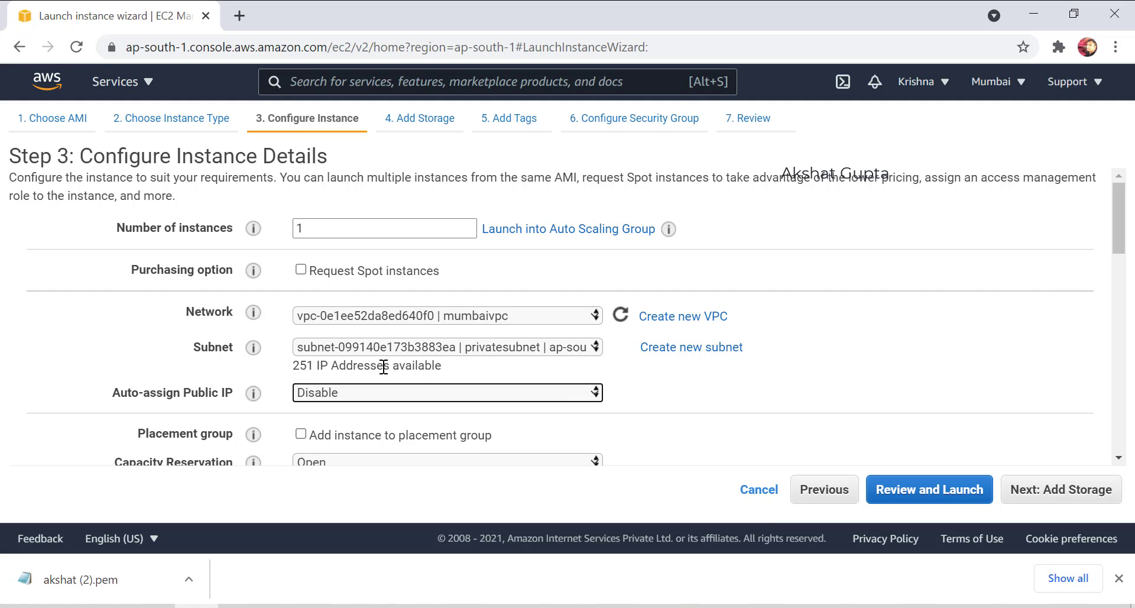
left_click(1062, 490)
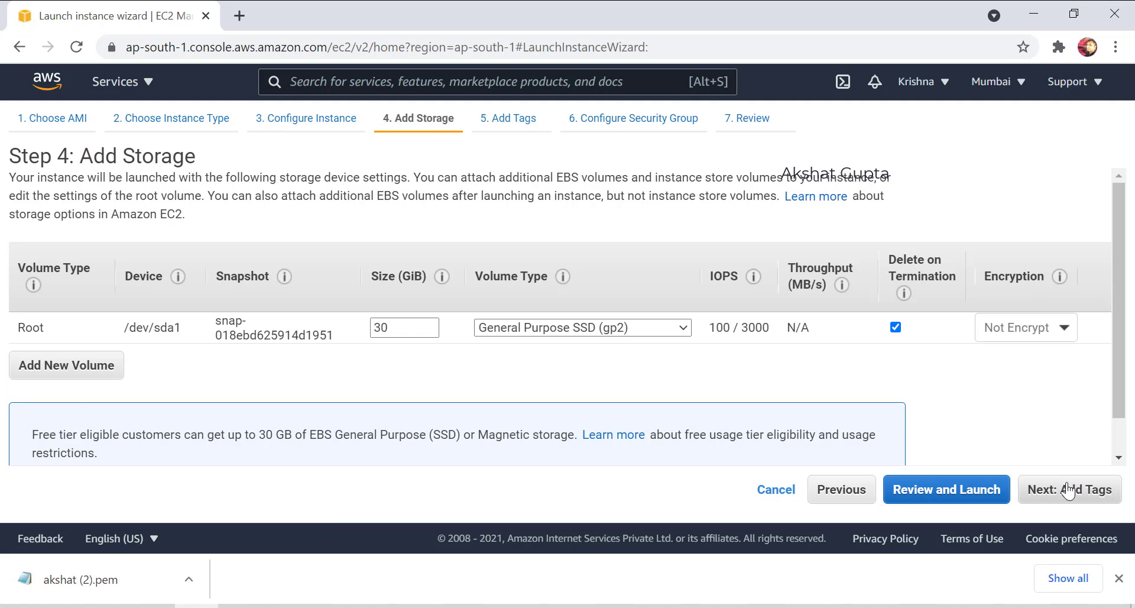
left_click(1068, 490)
Skip tags and add an HTTP (port 80) inbound rule alongside RDP.
left_click(1068, 490)
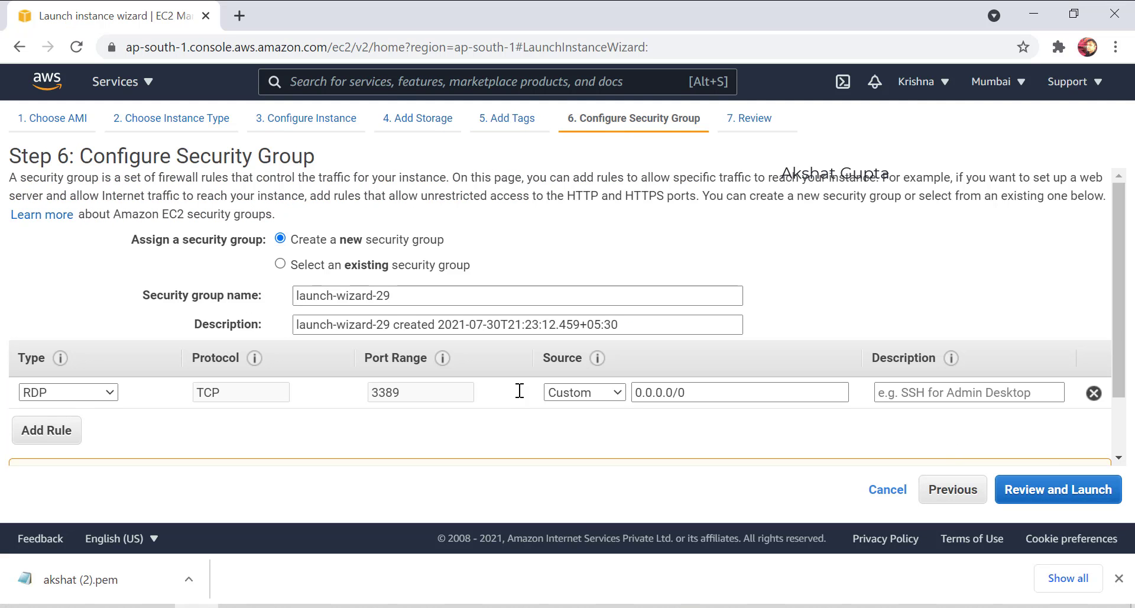
left_click(43, 431)
left_click(69, 424)
scroll(66, 404, "down", 1)
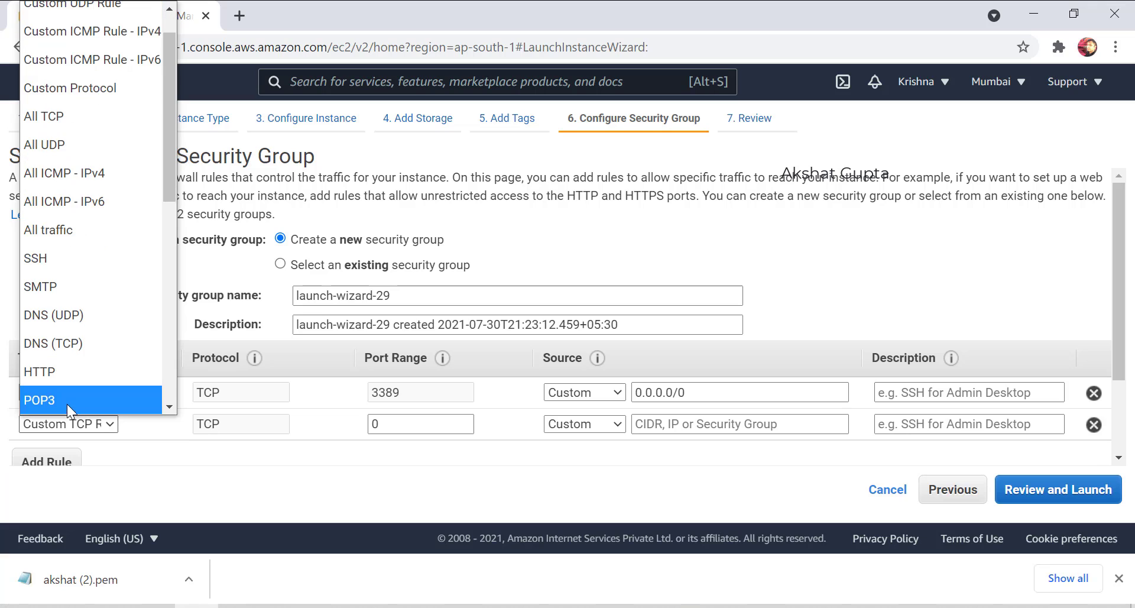
left_click(80, 378)
Add an HTTPS (port 443) rule and proceed through the launch review.
left_click(35, 460)
left_click(70, 454)
key("h")
key("h")
key("h")
key("h")
key("h")
key("h")
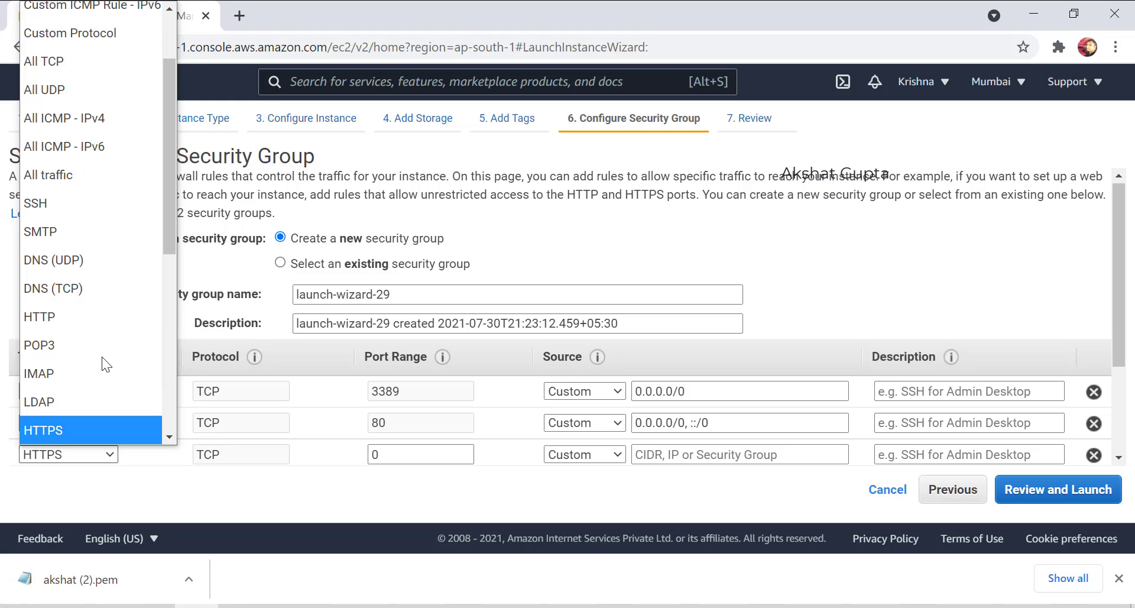
key("Return")
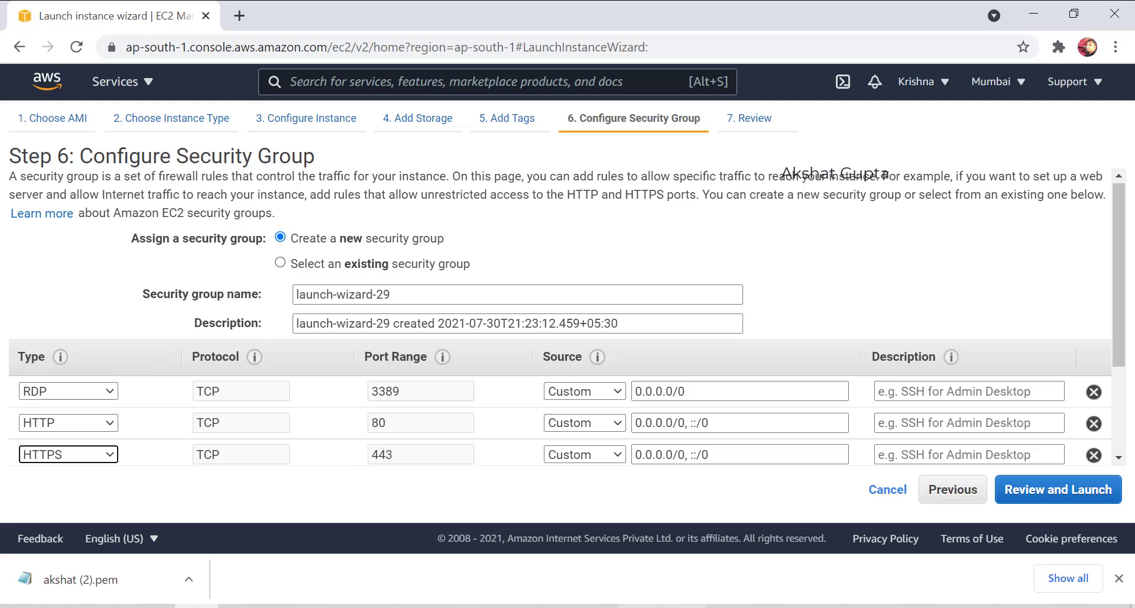
left_click(998, 489)
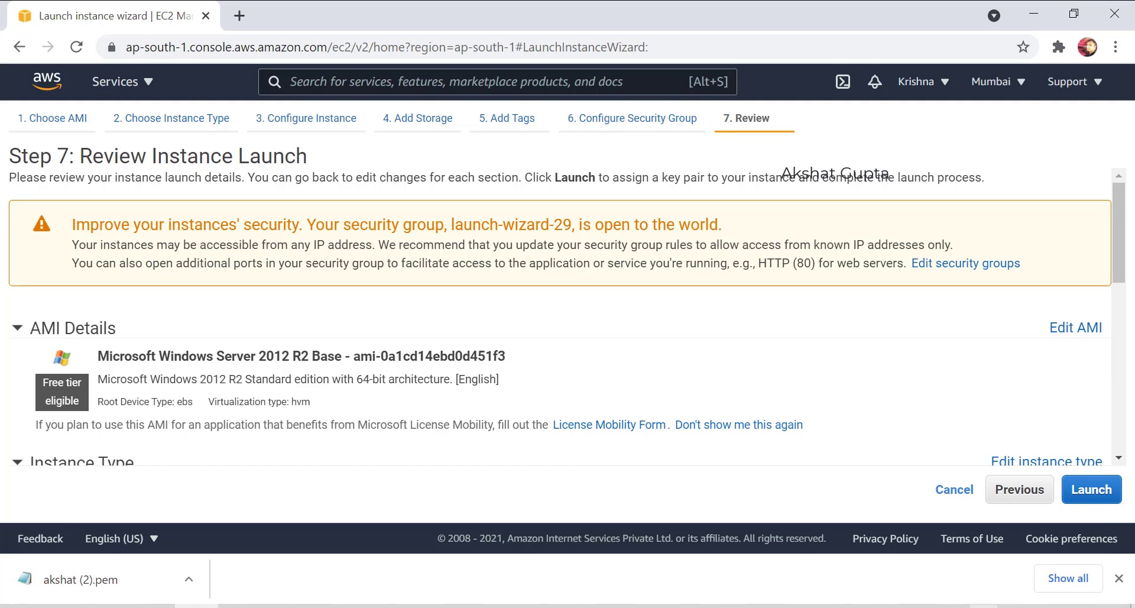
left_click(1099, 494)
Launch the second instance with the existing key pair and open its key file in a tab.
left_click(308, 400)
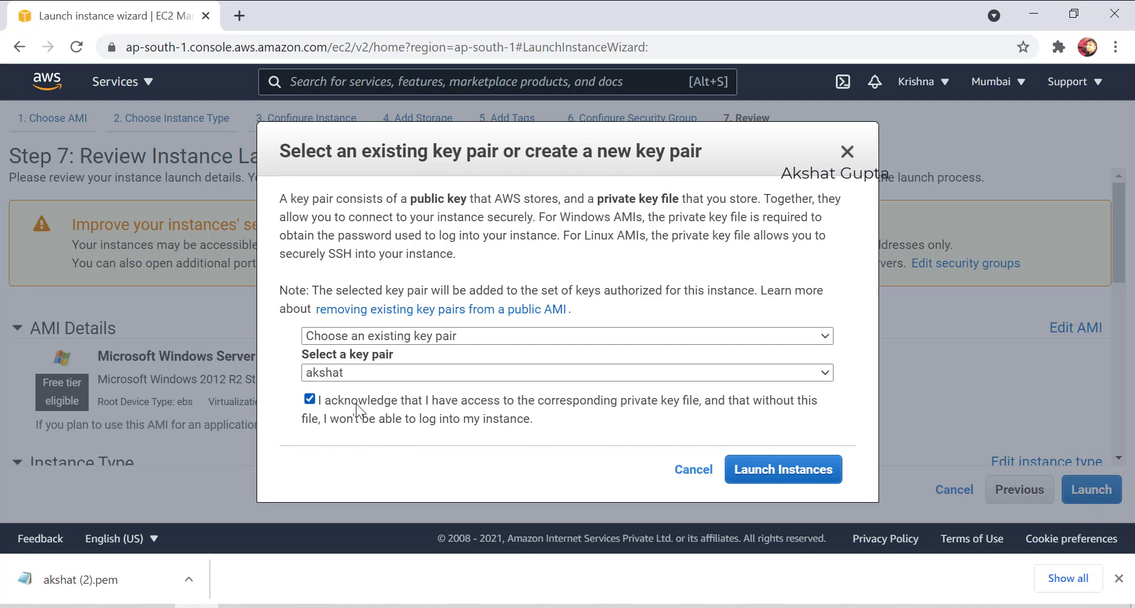
left_click(786, 471)
left_click_drag(89, 562, 314, 17)
left_click(112, 15)
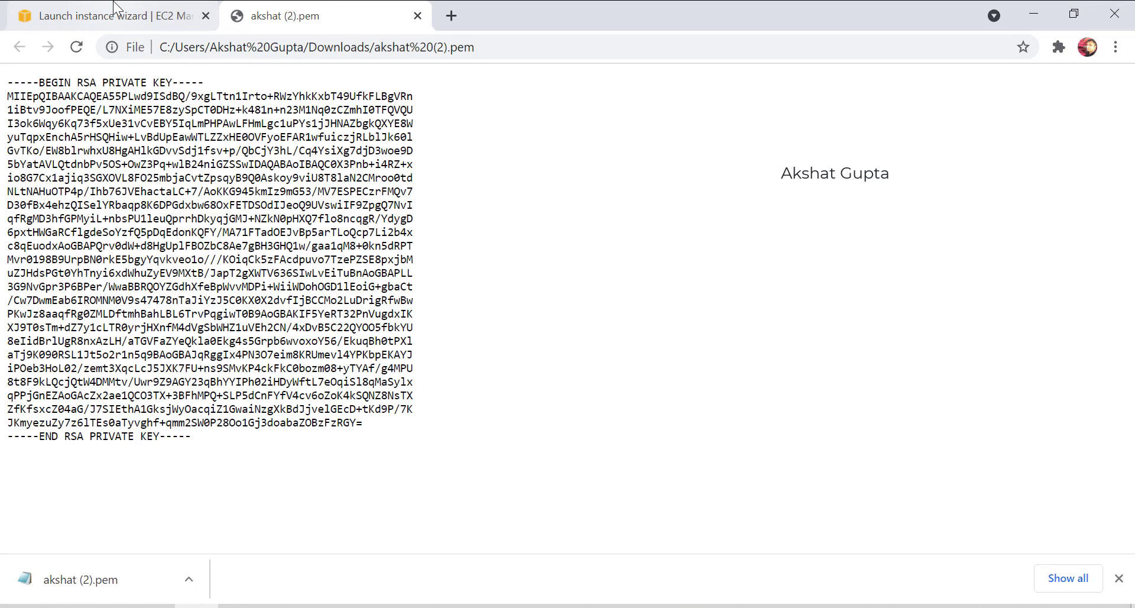
left_click(1119, 578)
scroll(926, 509, "down", 3)
Name the new pending instance privatemumbai in the instances list.
left_click(1040, 546)
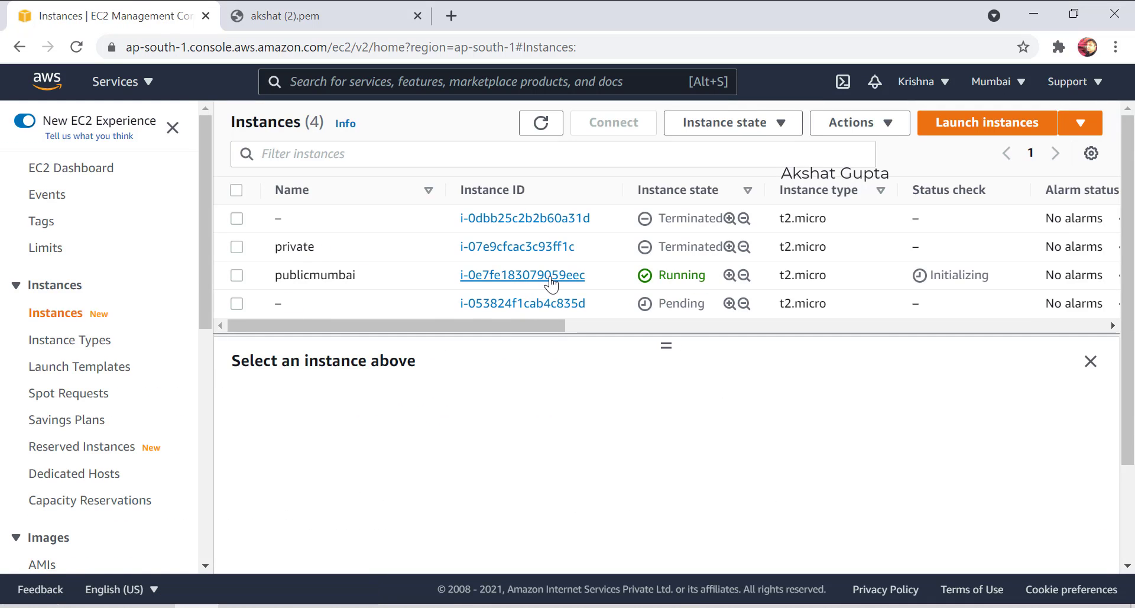
left_click(292, 303)
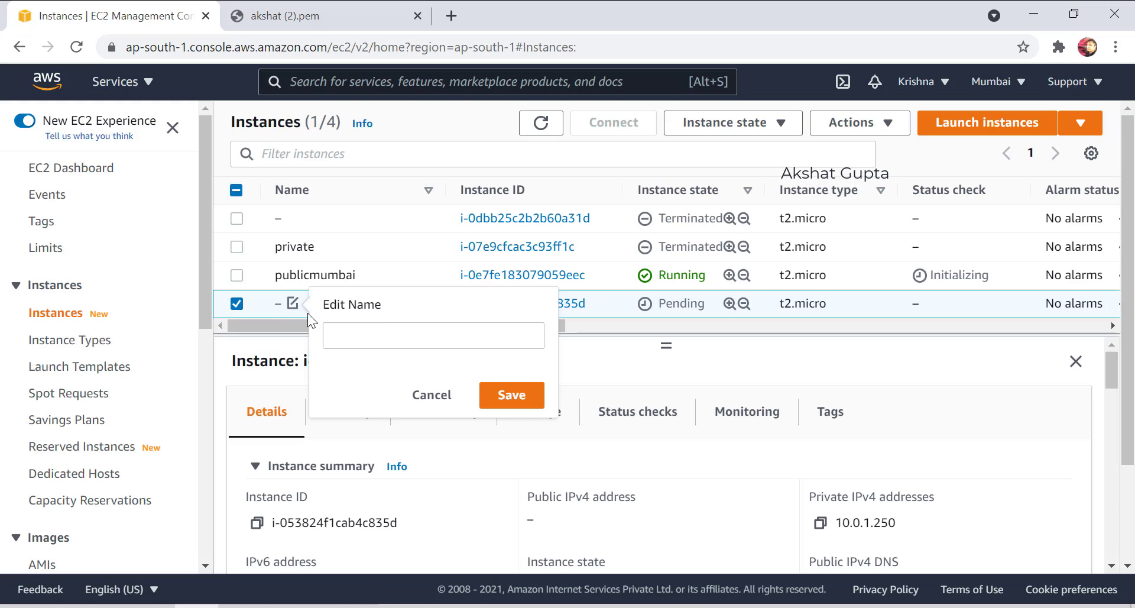
left_click(382, 327)
type("priv")
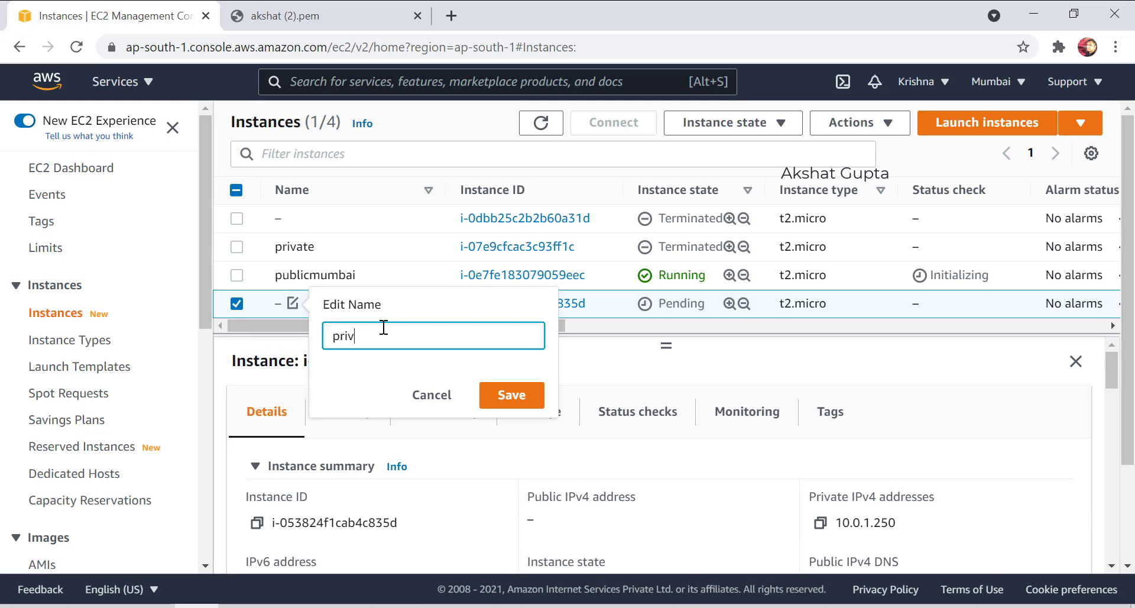
type("atemumbai")
left_click(512, 394)
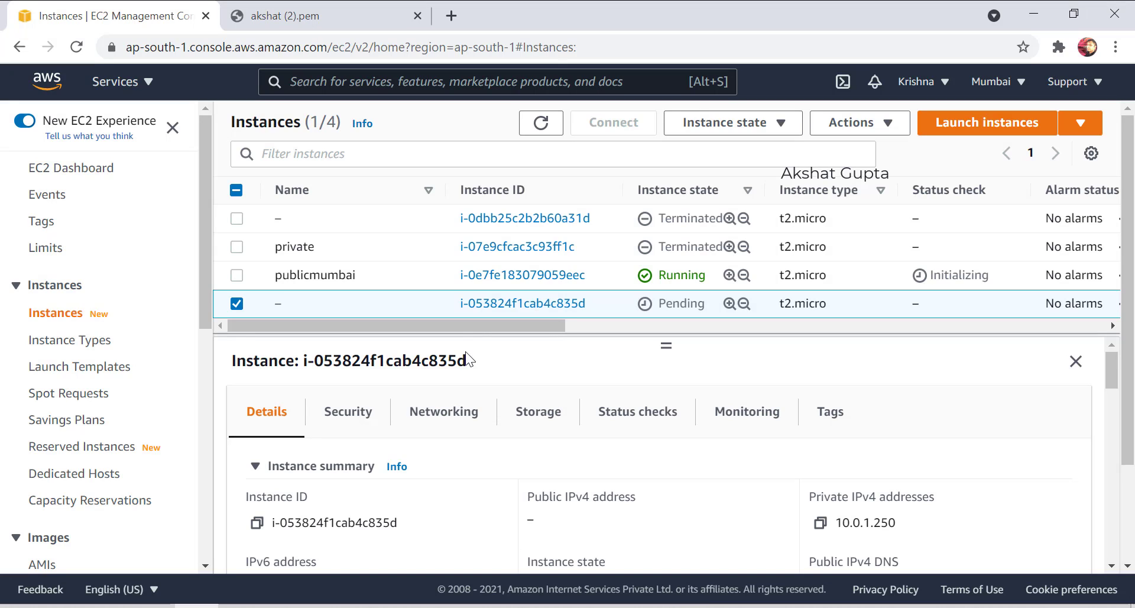
Re-enter and save the privatemumbai name, then select the publicmumbai instance.
left_click(292, 304)
left_click(402, 330)
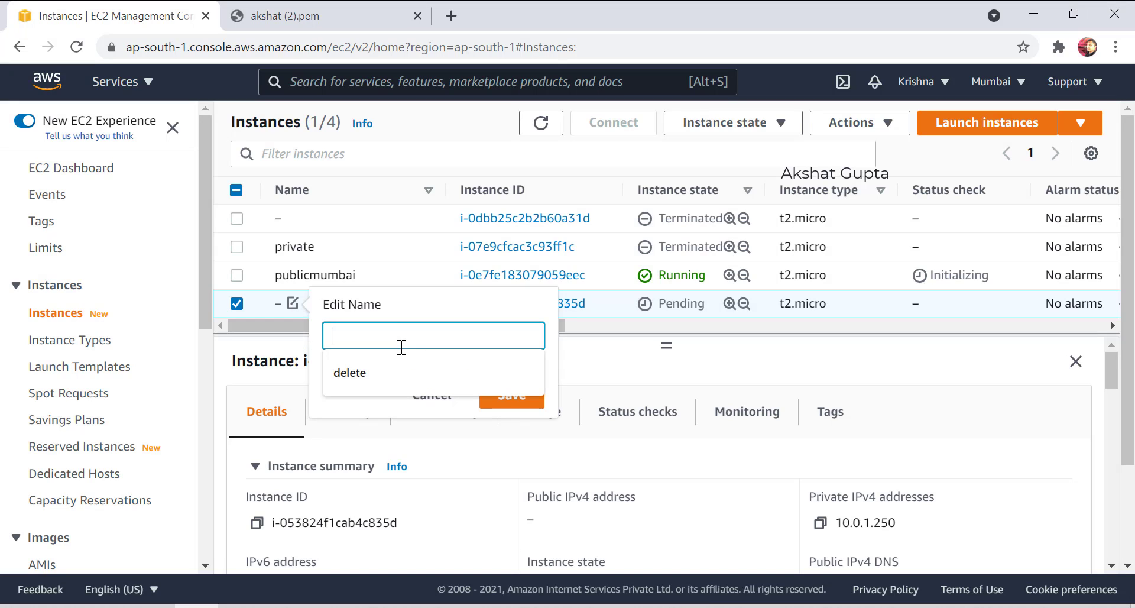
type("pu")
key("BackSpace")
type("r")
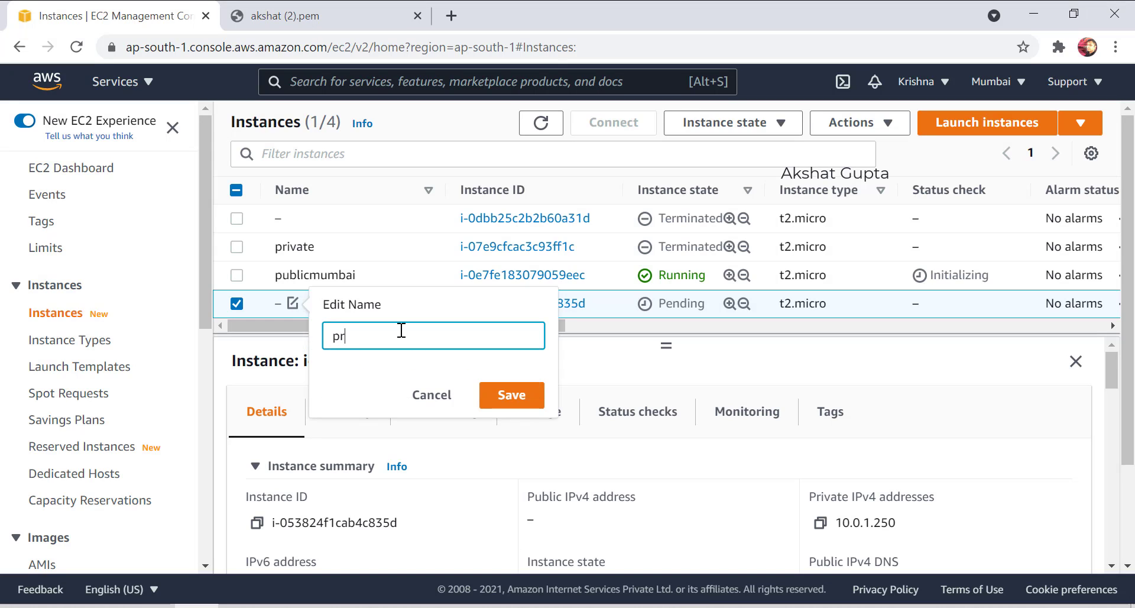
type("ivateprivate")
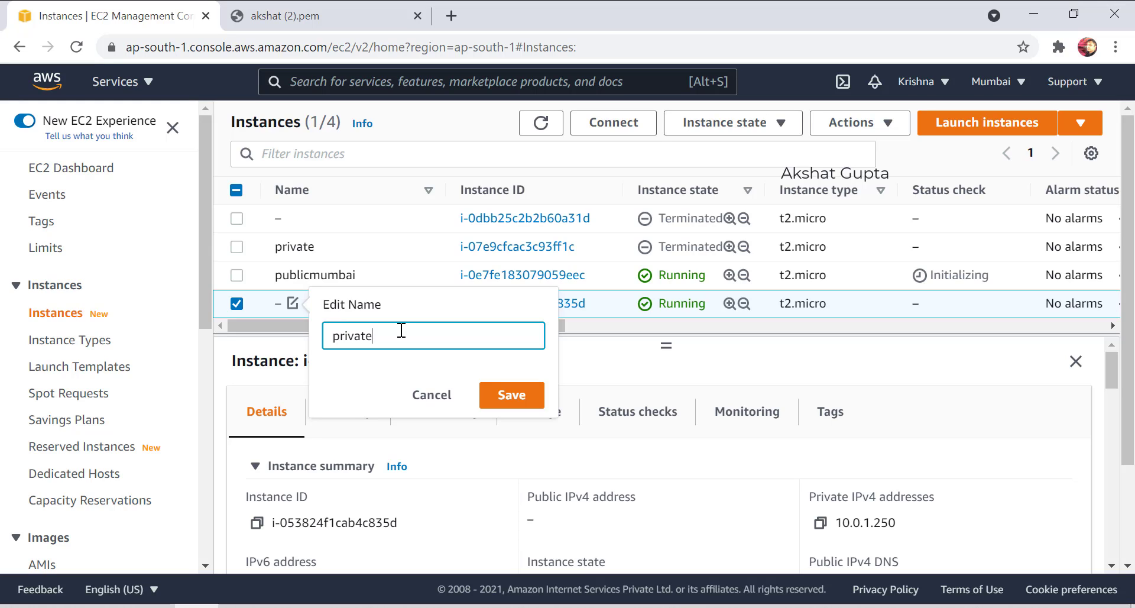
type("mumbai")
left_click(511, 395)
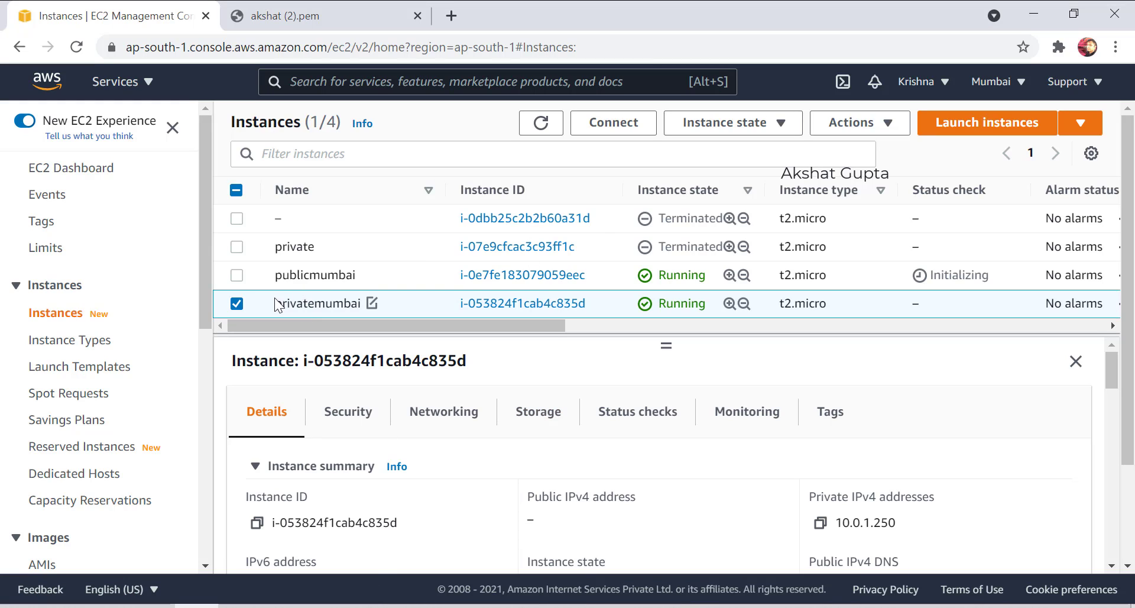
left_click(244, 306)
left_click(240, 273)
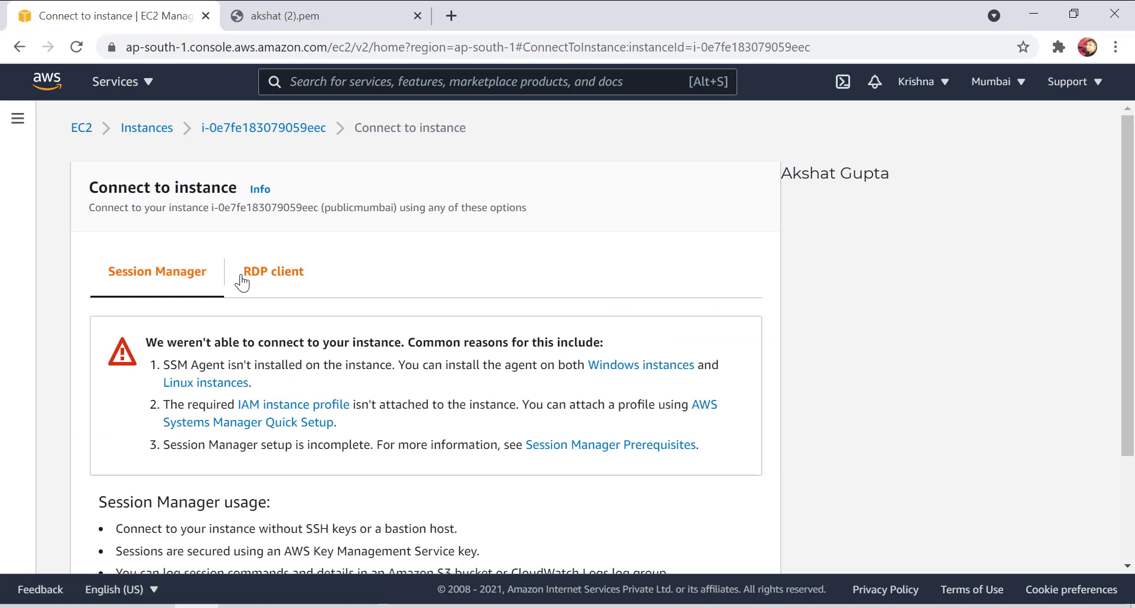
Download publicmumbai's RDP file and decrypt the Administrator password with the private key.
left_click(247, 271)
scroll(248, 326, "down", 3)
left_click(260, 277)
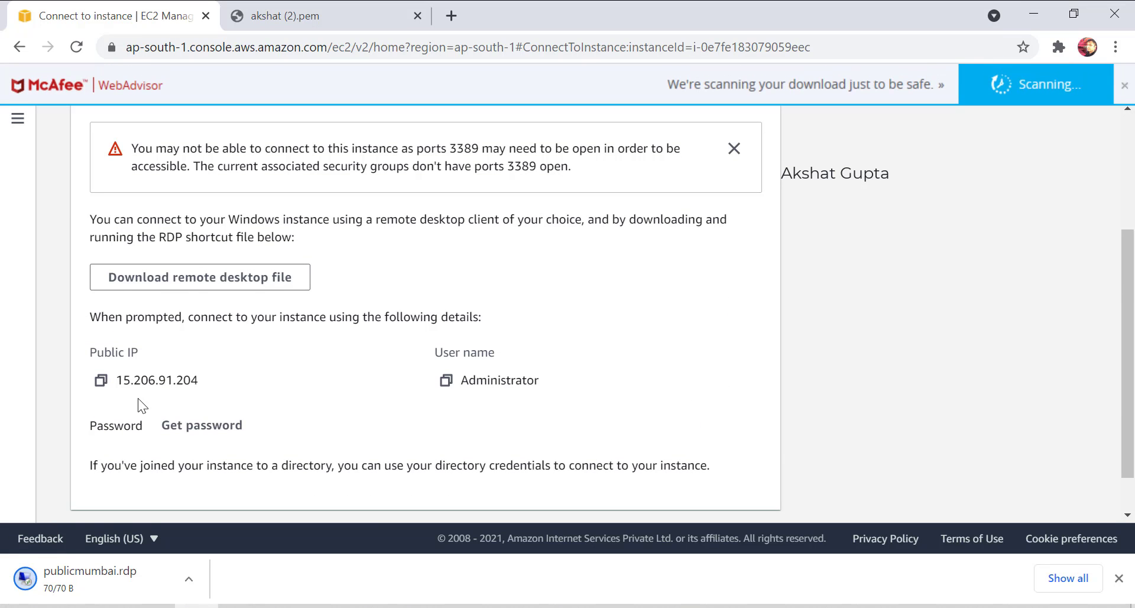
left_click(210, 425)
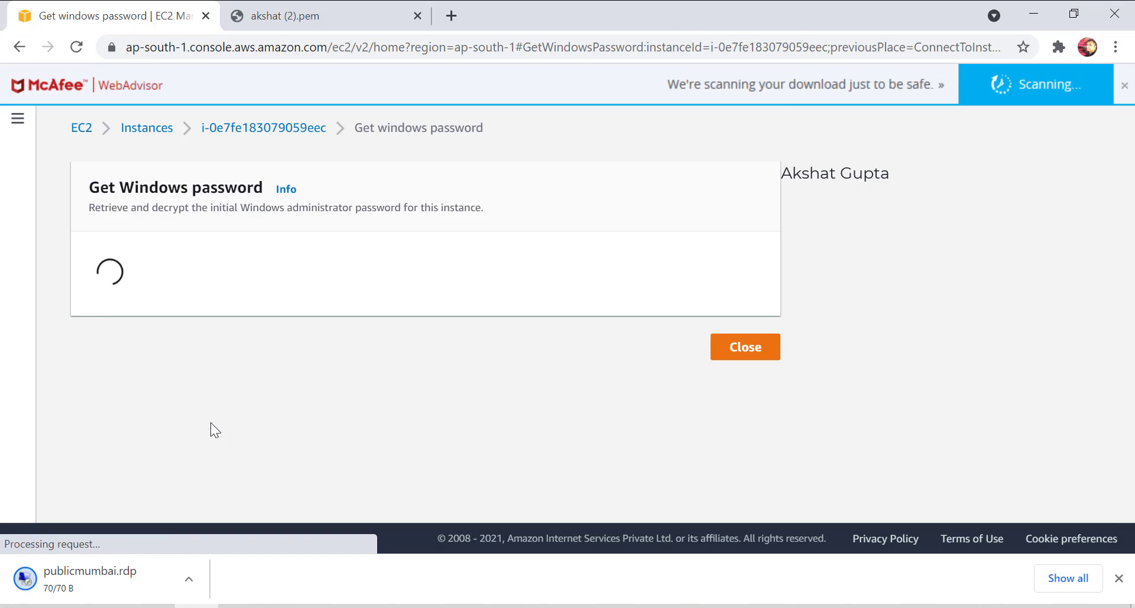
left_click(208, 481)
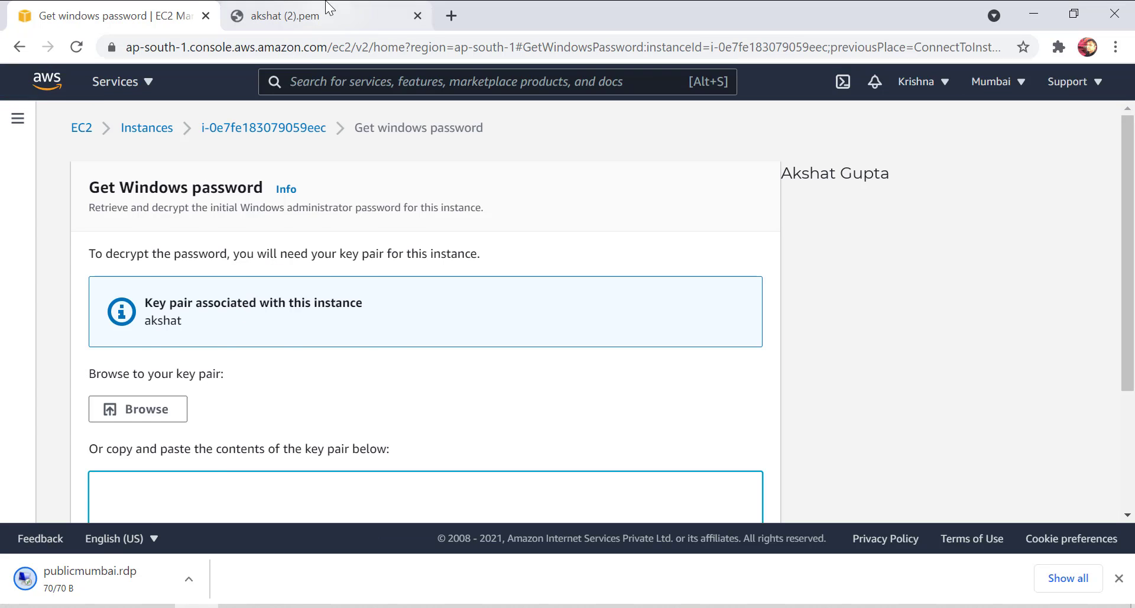
left_click(284, 16)
left_click_drag(213, 460, 8, 80)
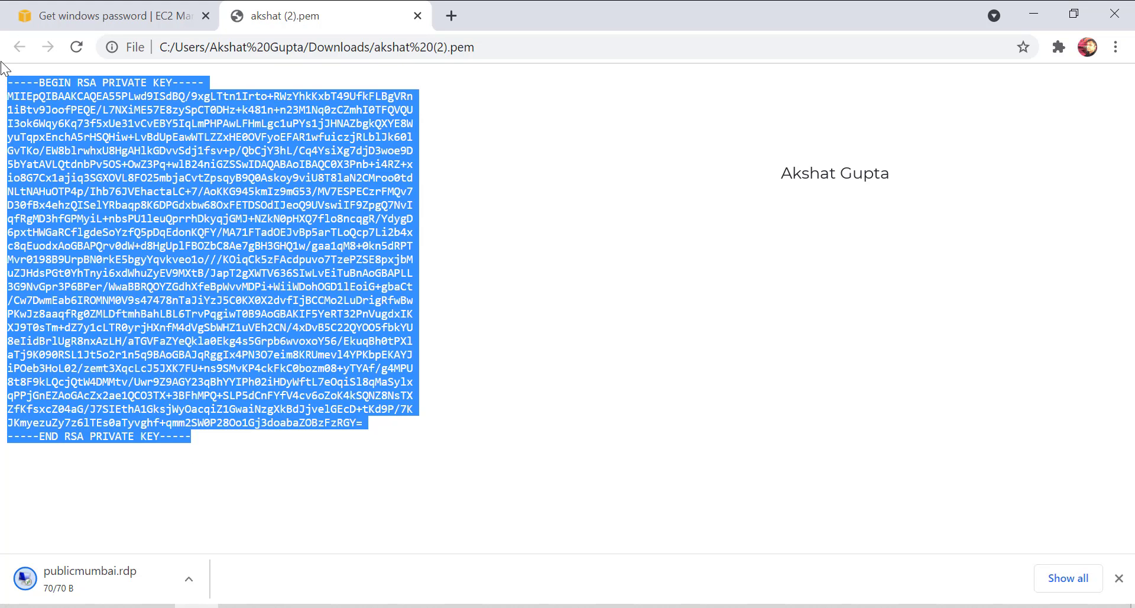
left_click(113, 15)
key("ctrl+v")
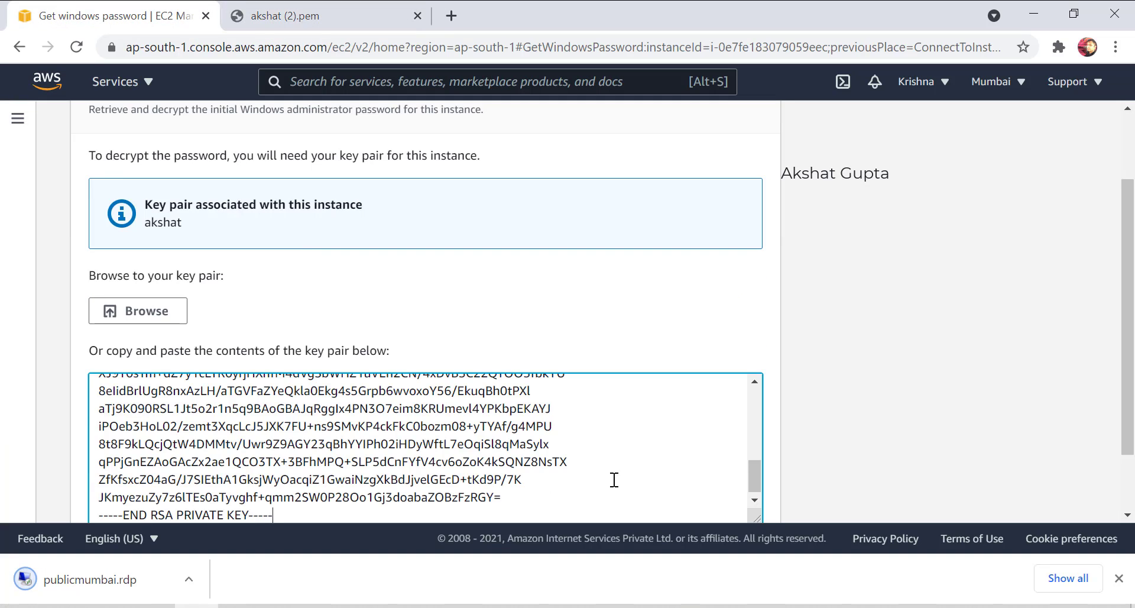
scroll(883, 473, "down", 1)
left_click(708, 498)
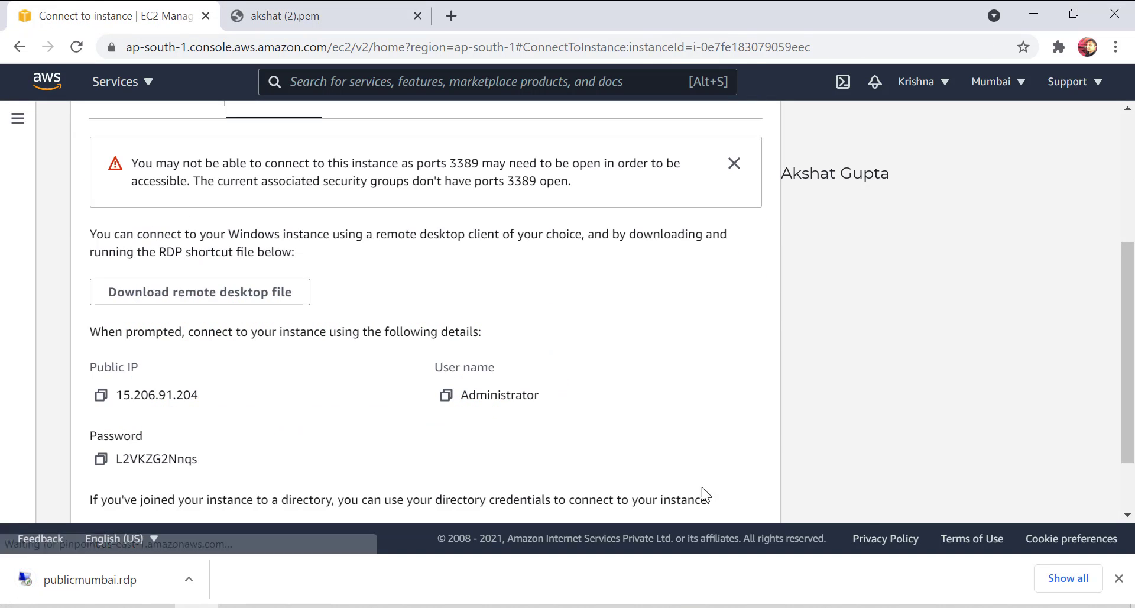
Open the RDP file, sign in with the copied password, and accept the certificate.
left_click(103, 567)
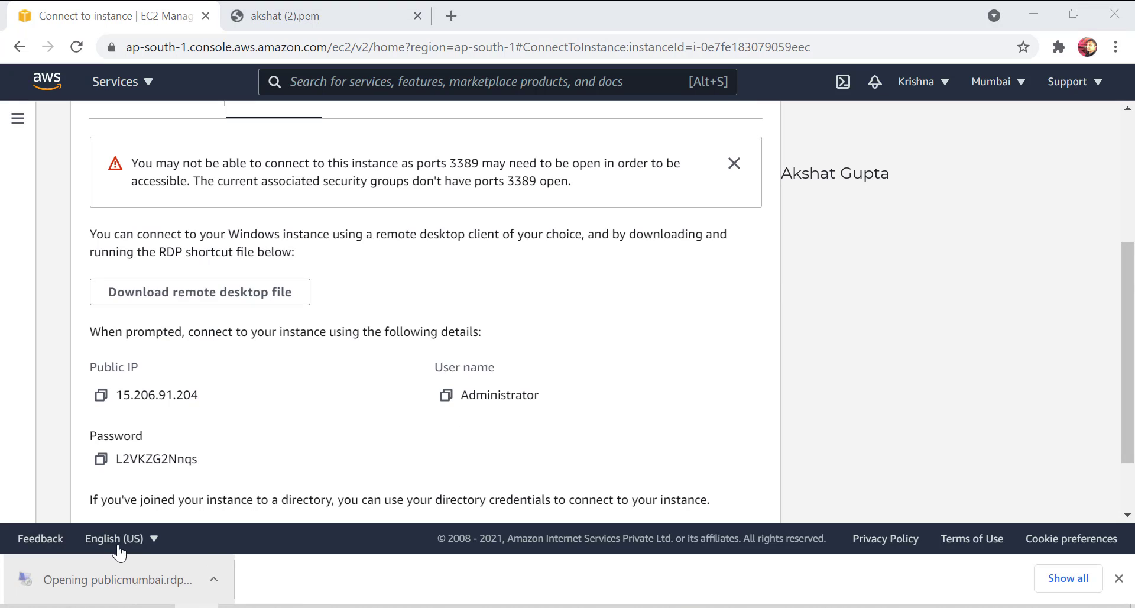
left_click(678, 404)
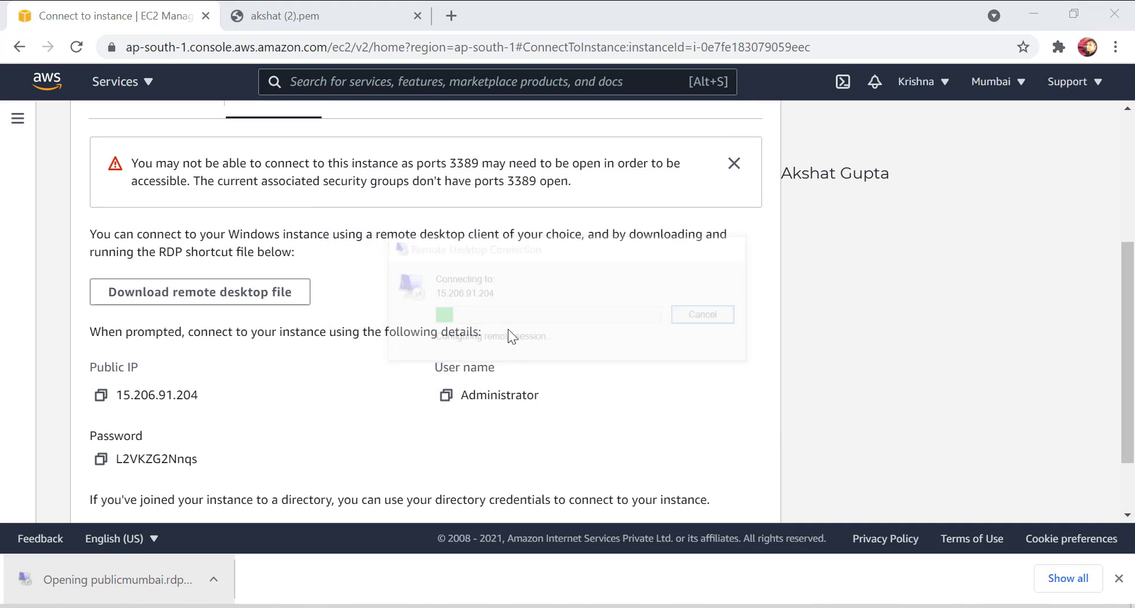
left_click(101, 461)
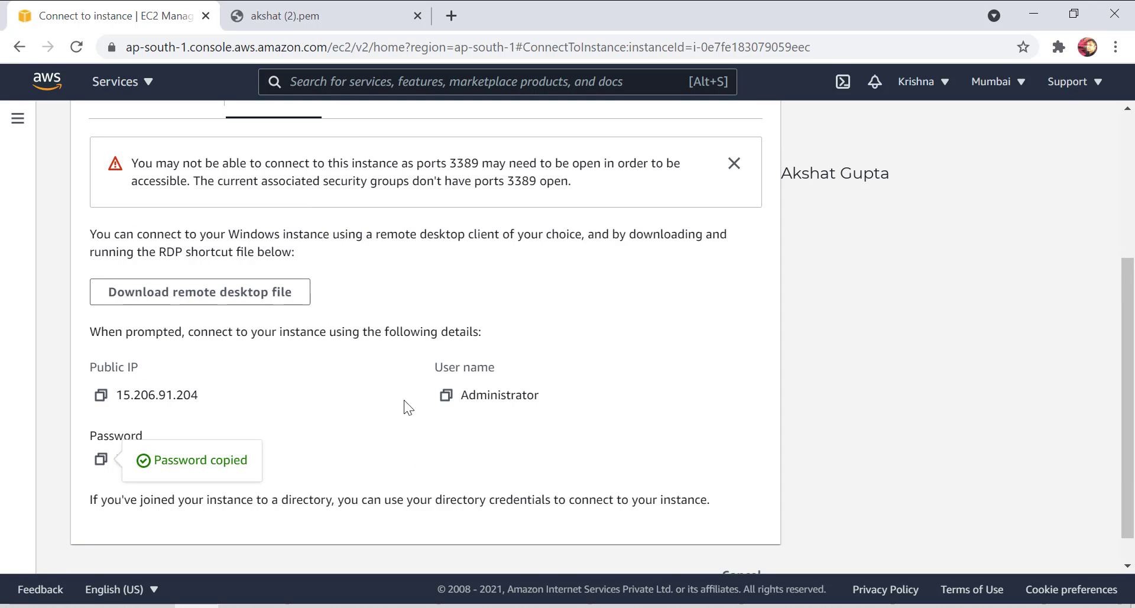
left_click(722, 606)
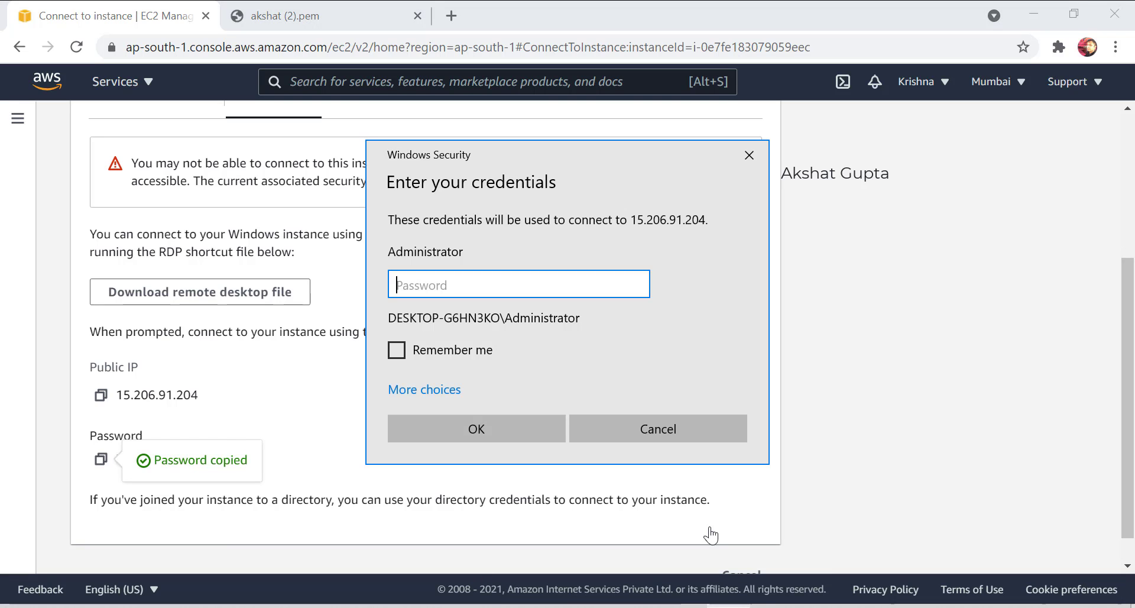
key("ctrl+v")
left_click(472, 430)
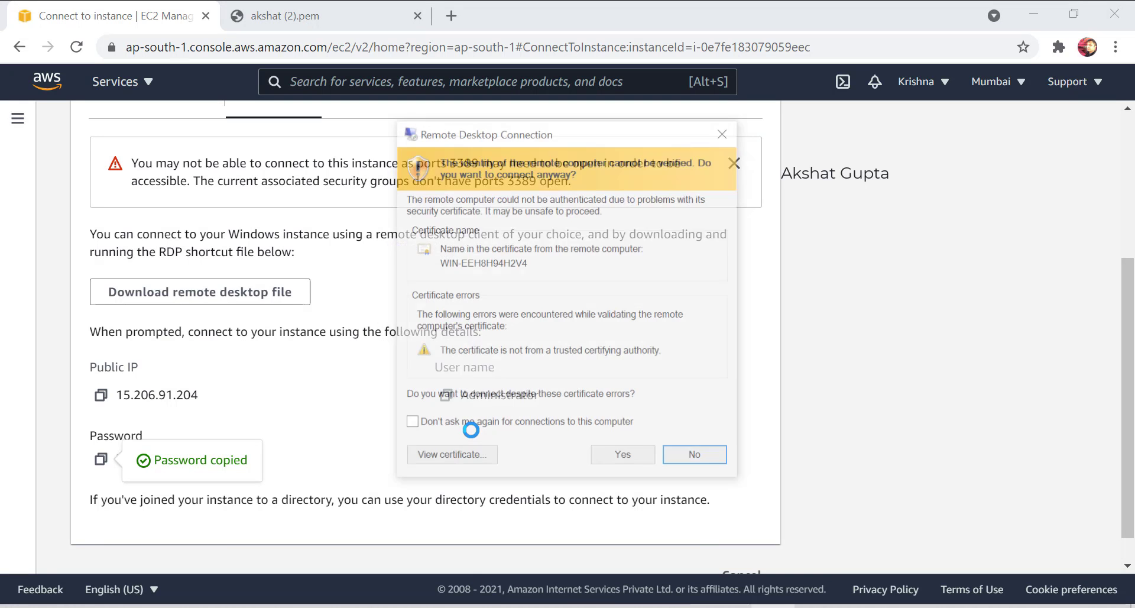
left_click(600, 459)
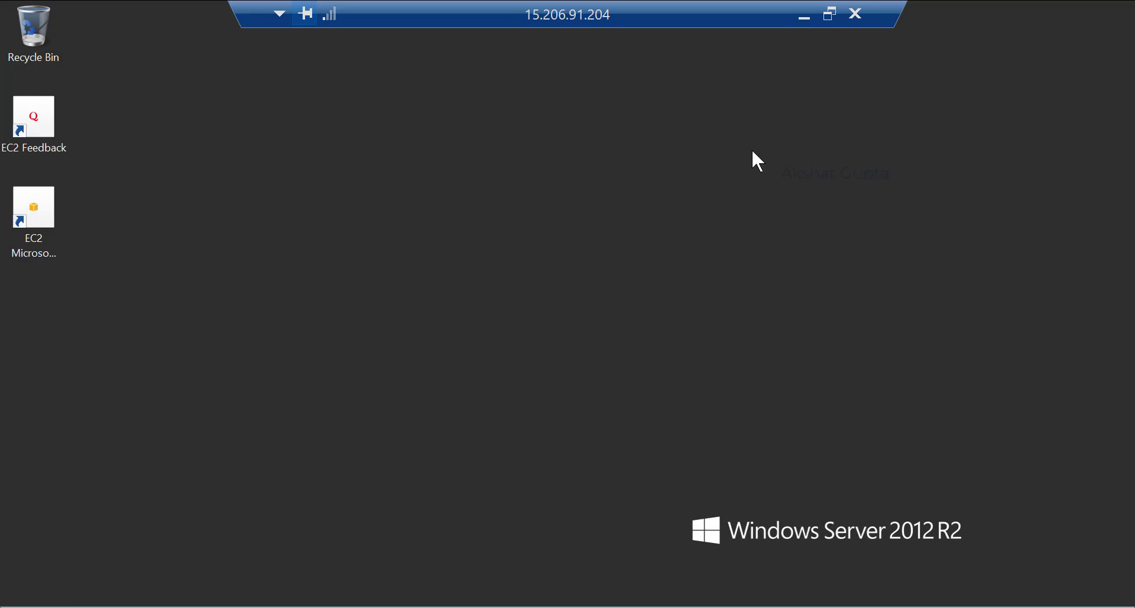
Check the EC2 Instances list, then return to the publicmumbai session's Start screen.
left_click(803, 16)
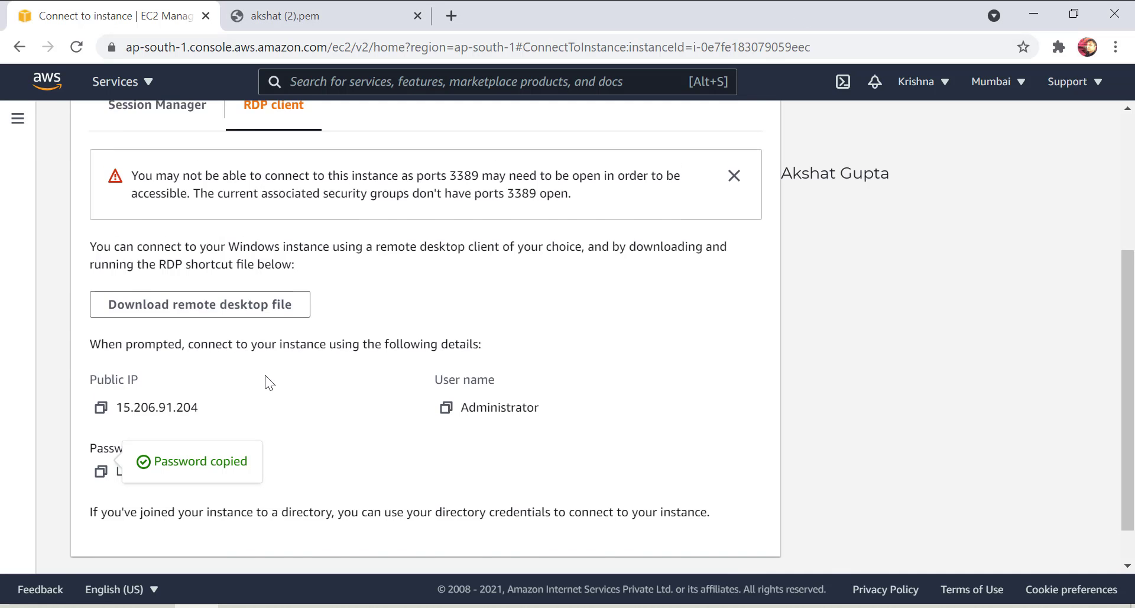
scroll(272, 355, "up", 5)
left_click(169, 193)
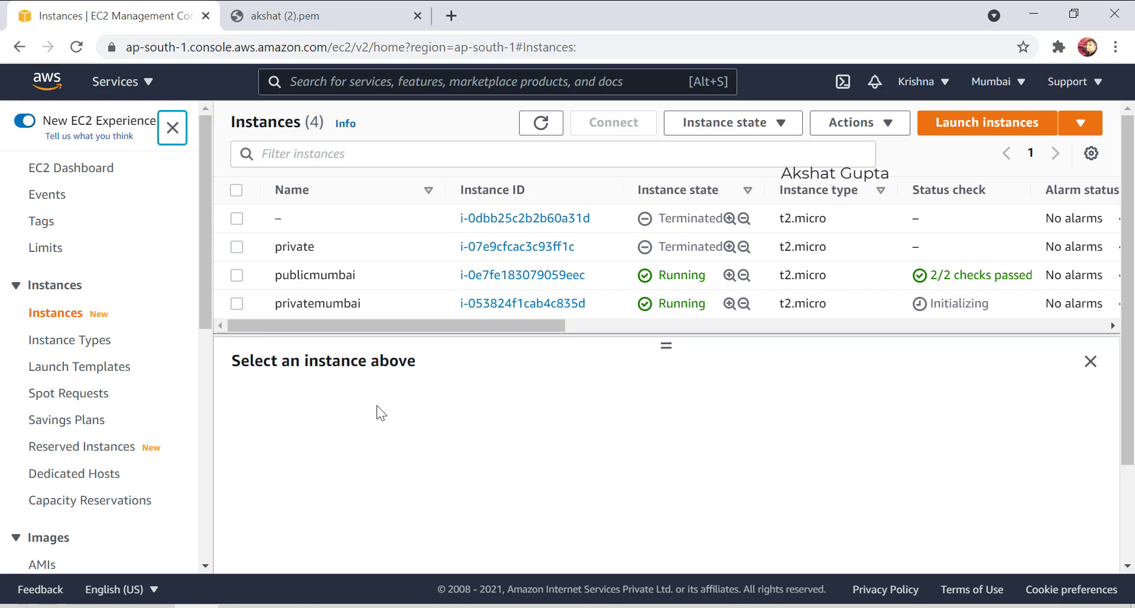
mouse_move(729, 604)
left_click(668, 508)
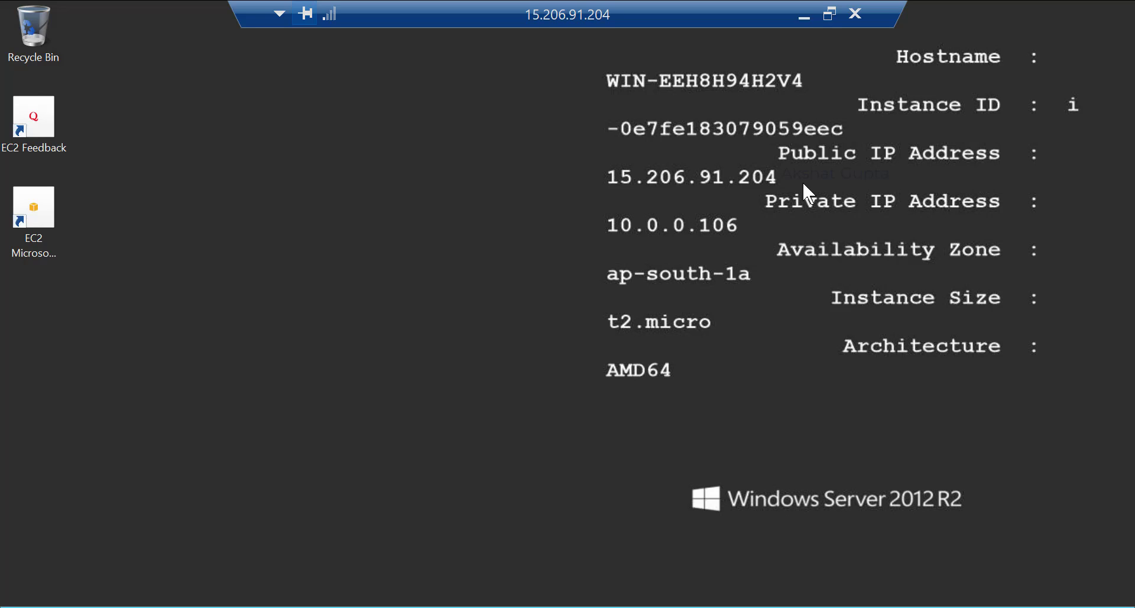
left_click(7, 602)
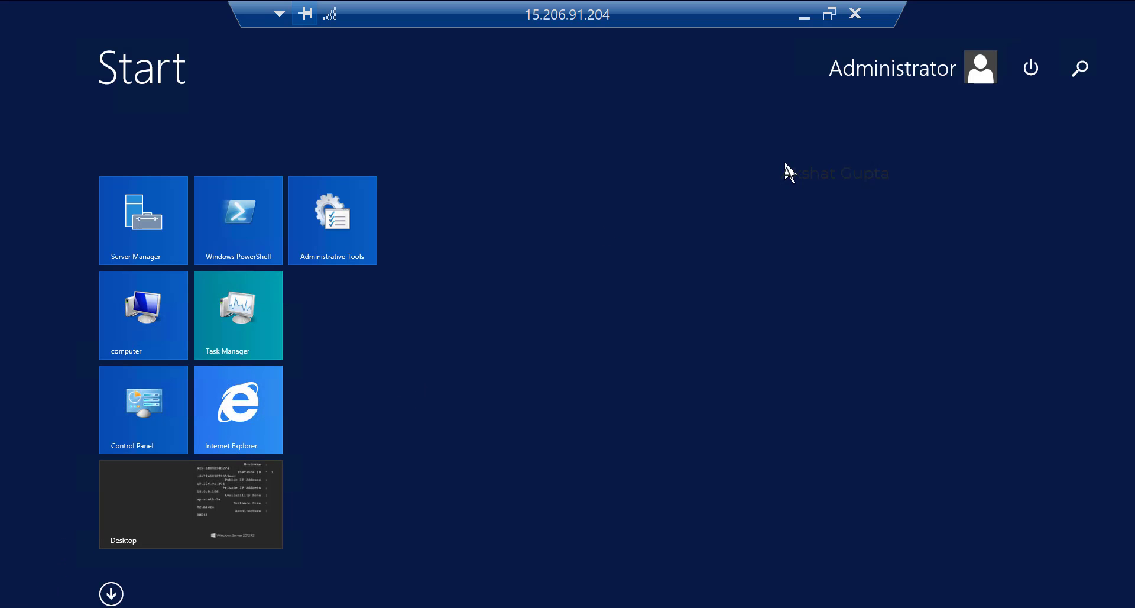
Open Command Prompt on the server and ping google.com.
left_click(1090, 63)
type("cmd")
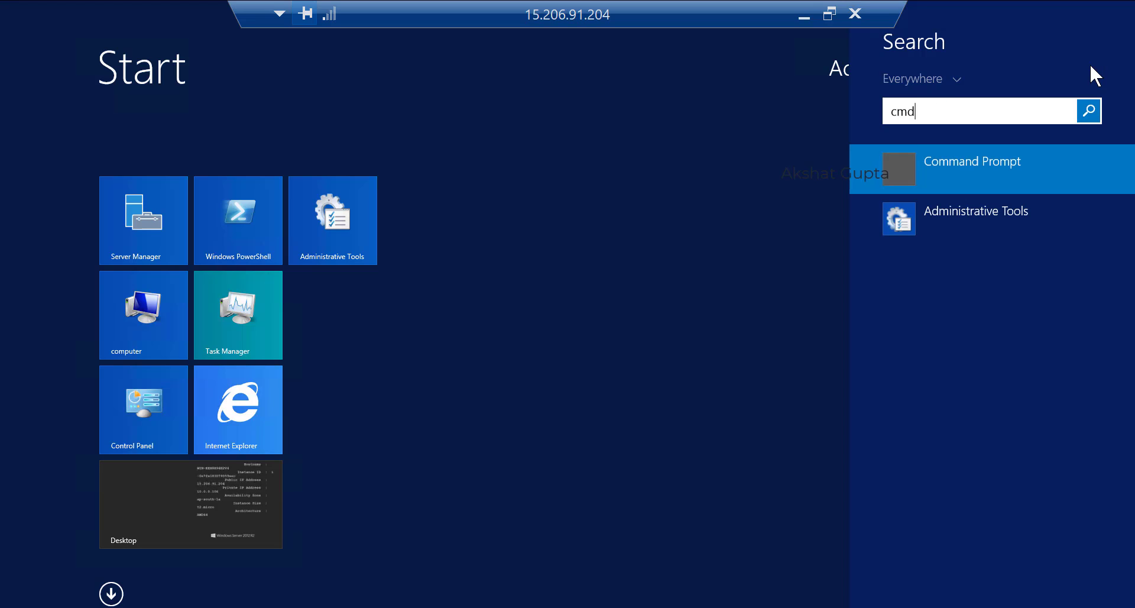
key("Return")
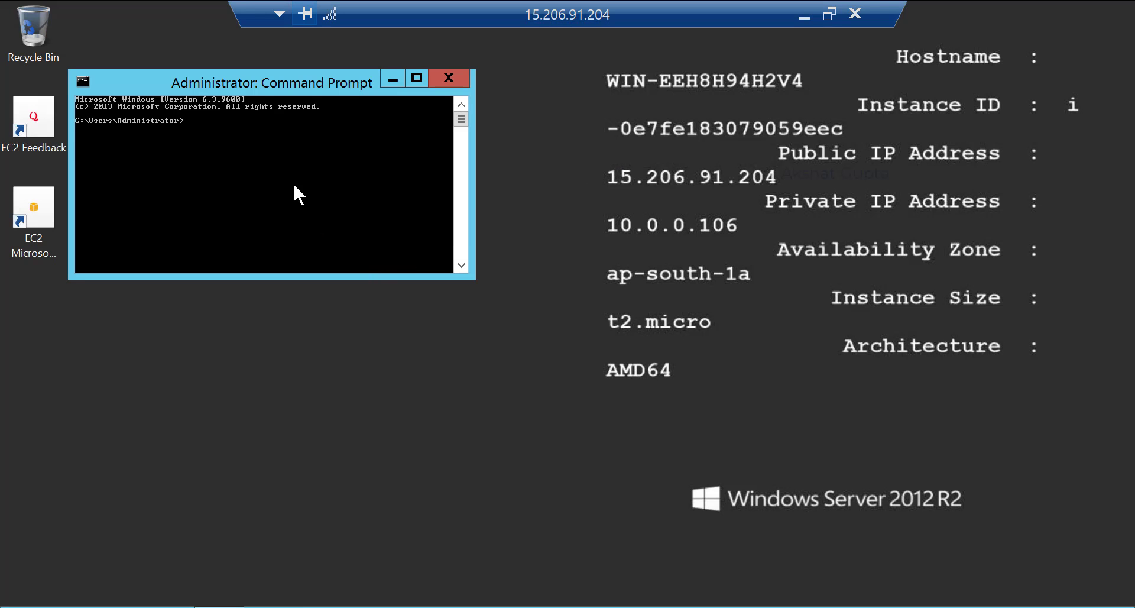
type("ping google.com")
key("Return")
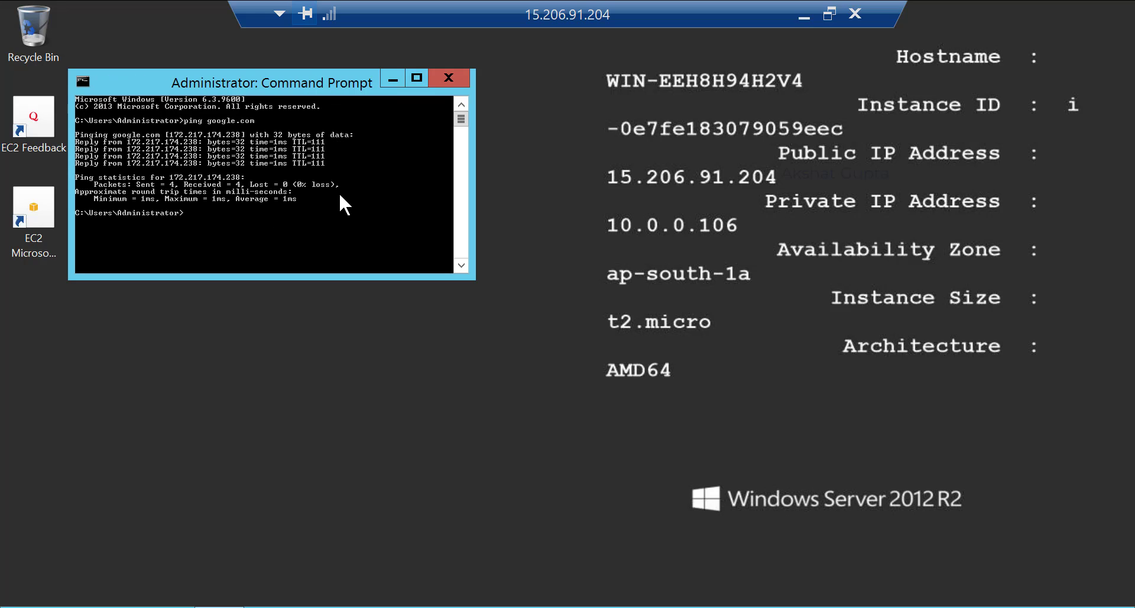
Run a continuous ping to 8.8.8.8 -t, then minimize and reopen Start.
type("ping 8.8.8.8 -t")
key("Return")
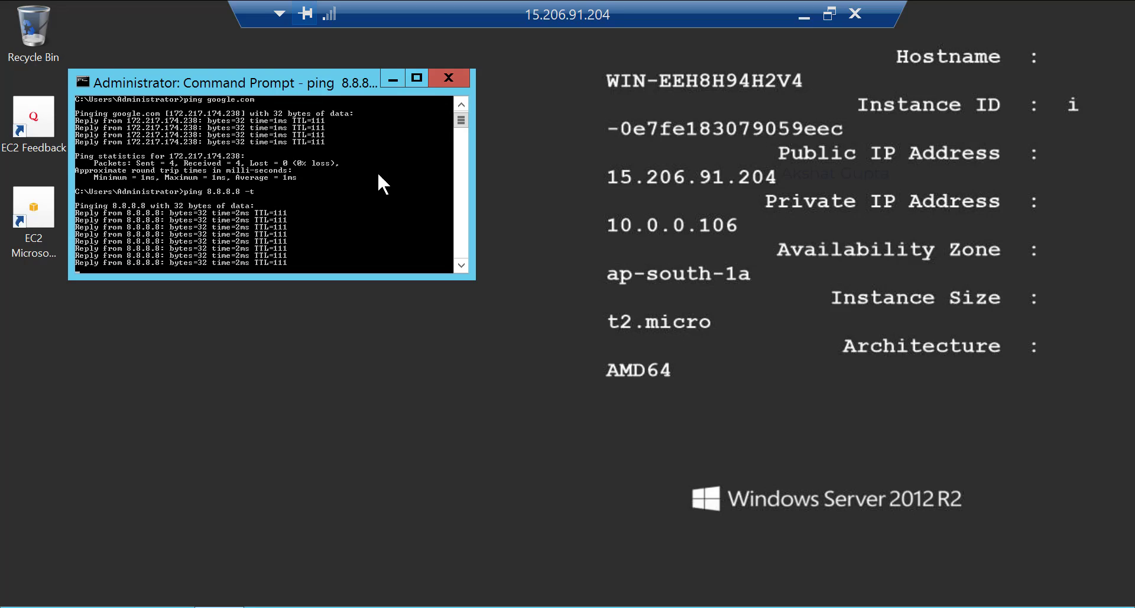
left_click(392, 79)
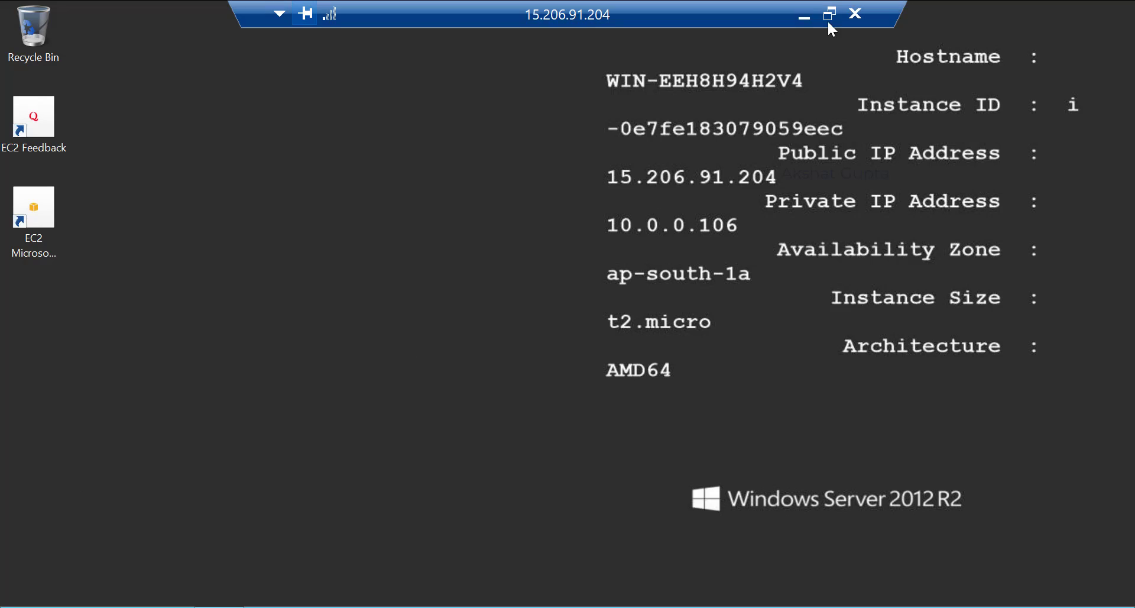
left_click(804, 16)
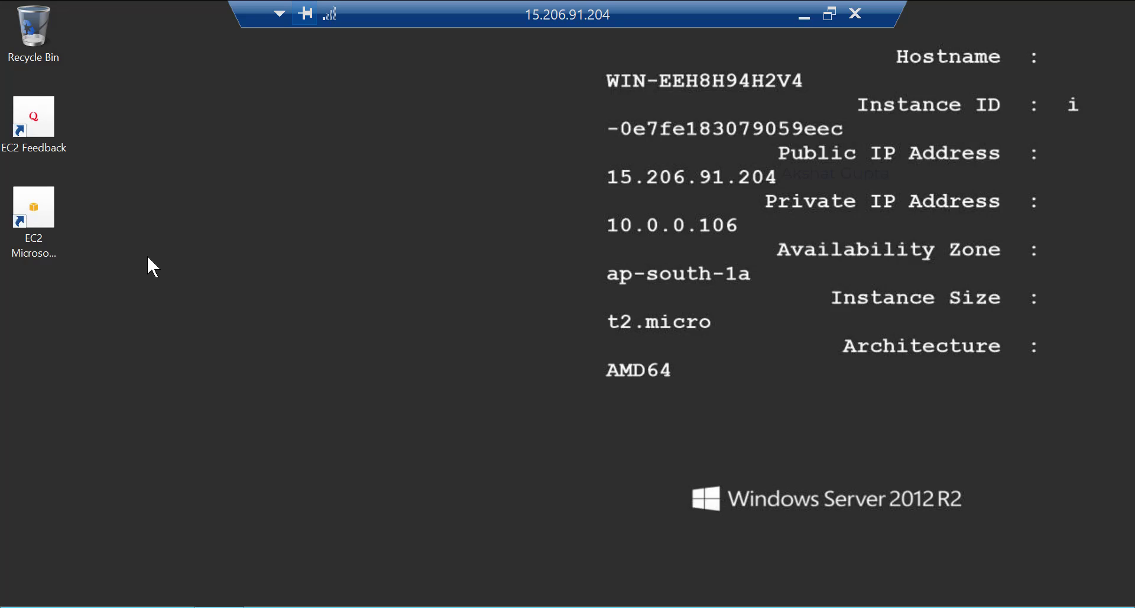
left_click(12, 607)
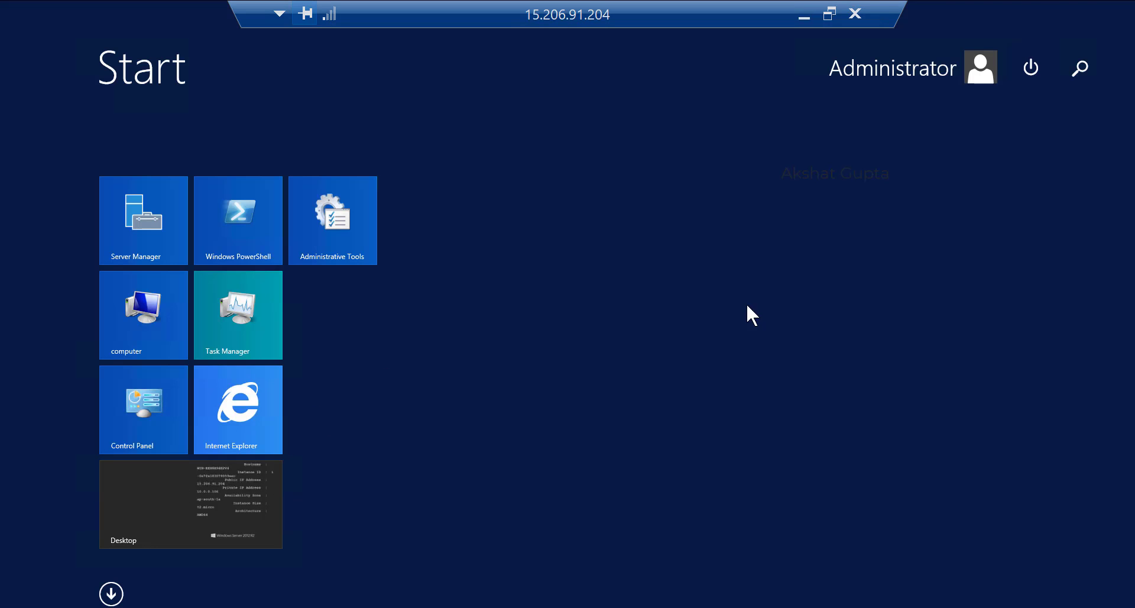
Search for 'remote' on publicmumbai and launch Remote Desktop Connection.
left_click(1088, 64)
type("remo")
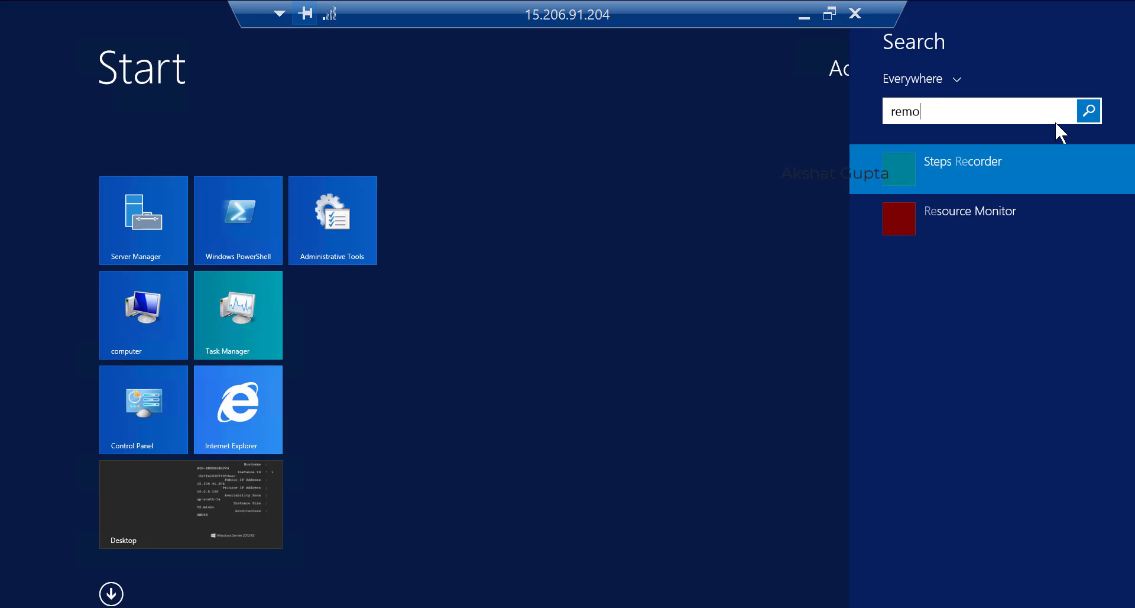
type("te Desktop Connection")
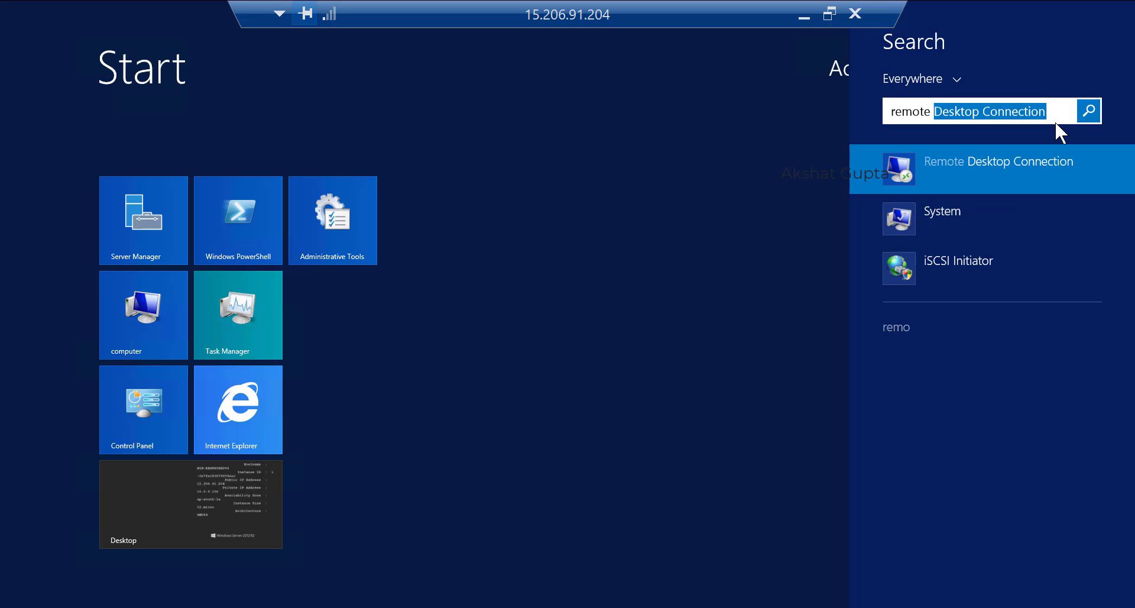
left_click(1002, 155)
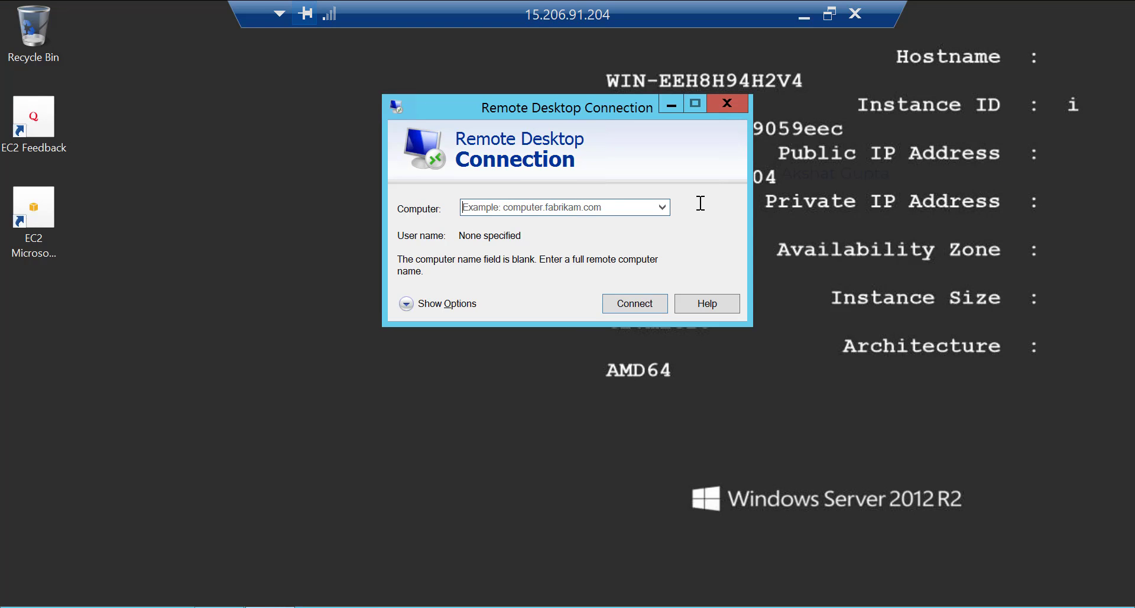
left_click(662, 207)
left_click(528, 190)
Copy privatemumbai's private IPv4 10.0.1.250 from the EC2 console and connect to it.
left_click(802, 19)
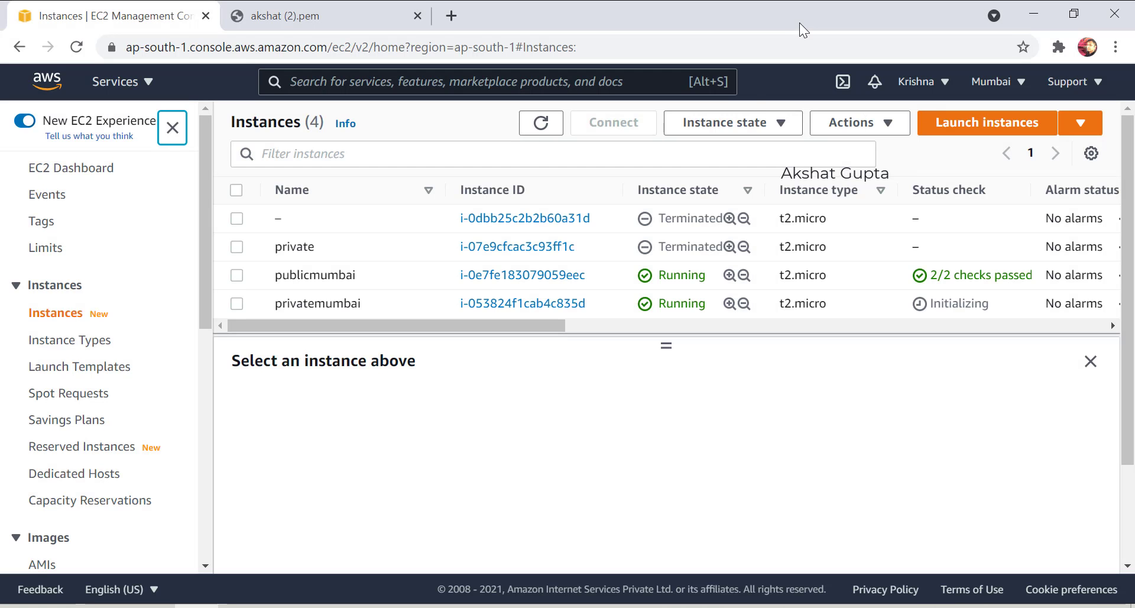
left_click(237, 304)
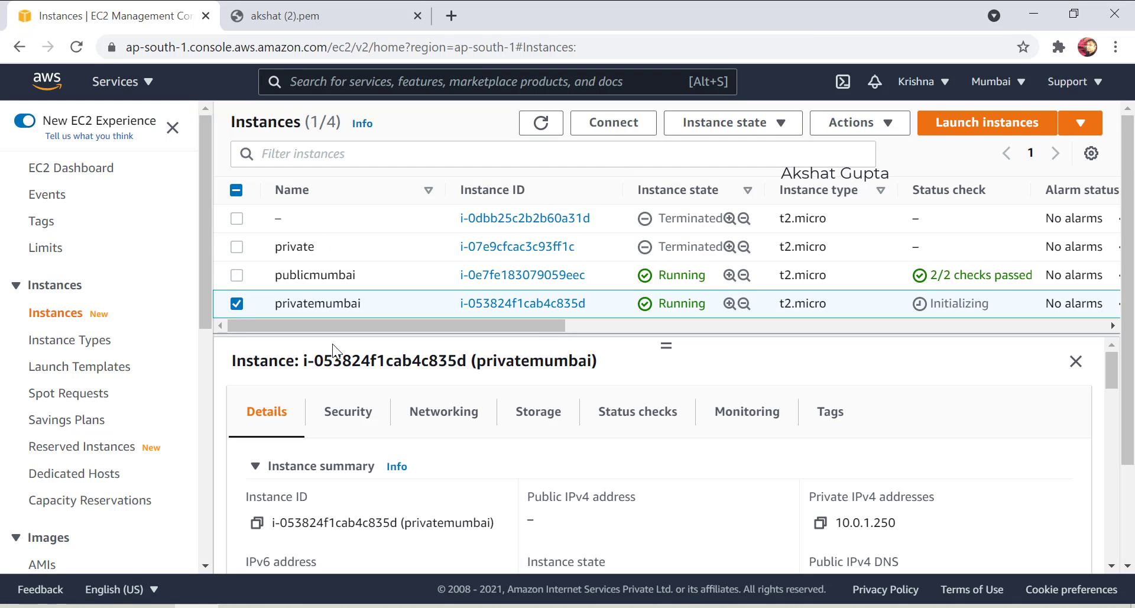
left_click(820, 524)
left_click(730, 607)
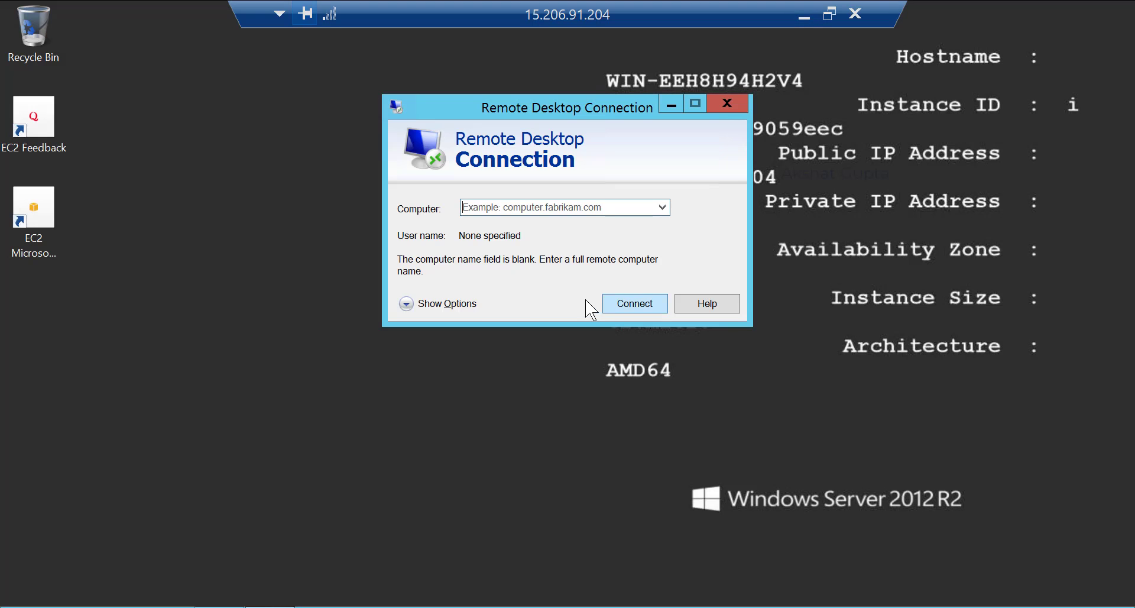
key("ctrl+v")
left_click(619, 306)
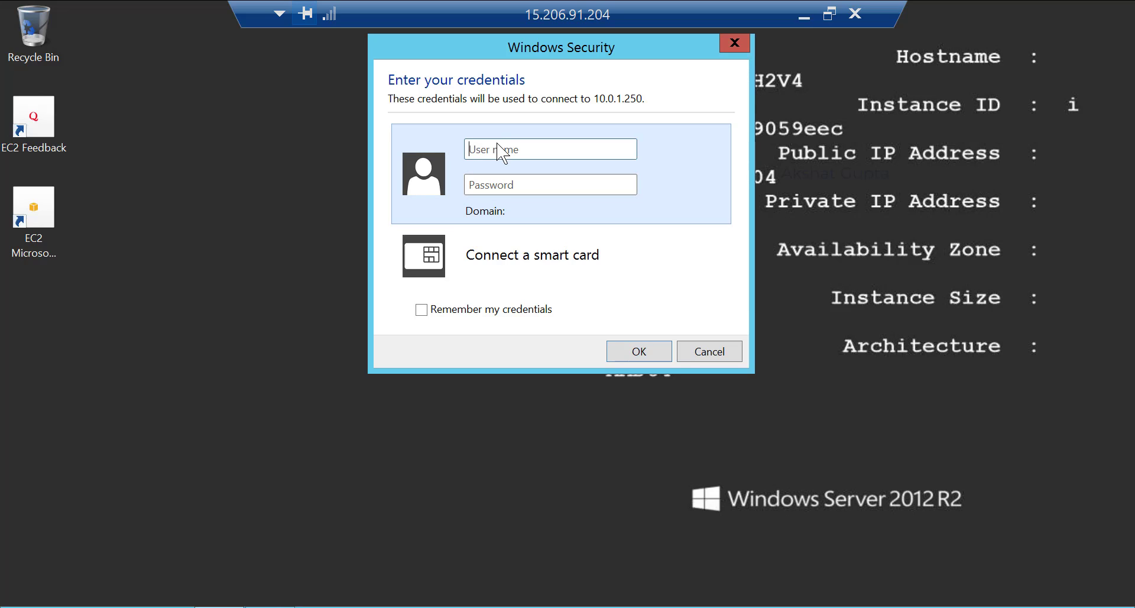
Enter user name 'administrator' in the nested prompt, then launch Remote Desktop Connection locally.
type("administrator")
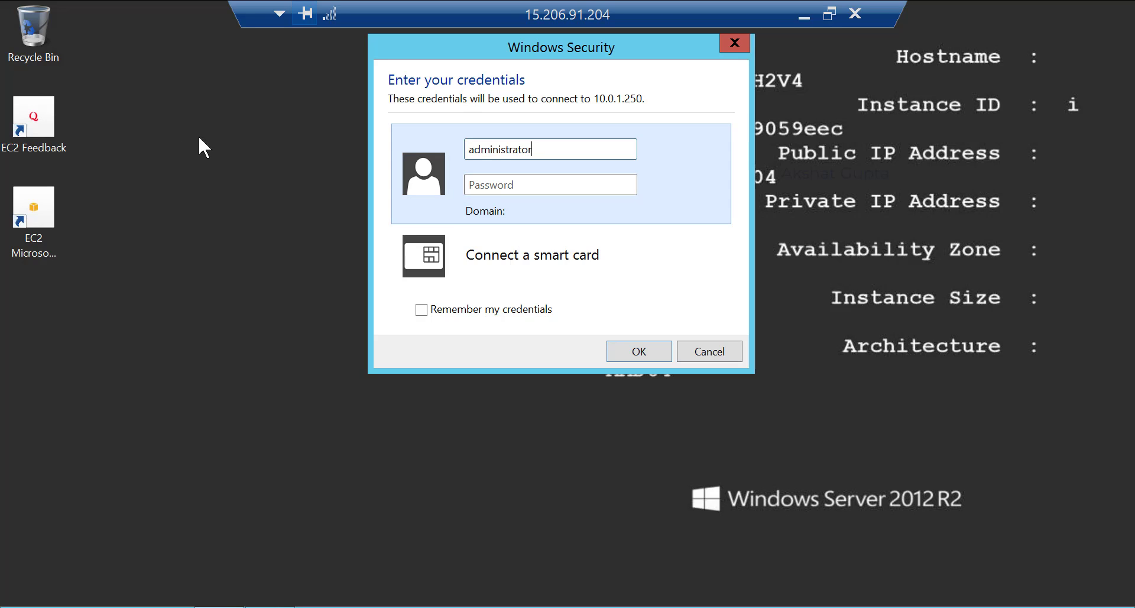
left_click(802, 20)
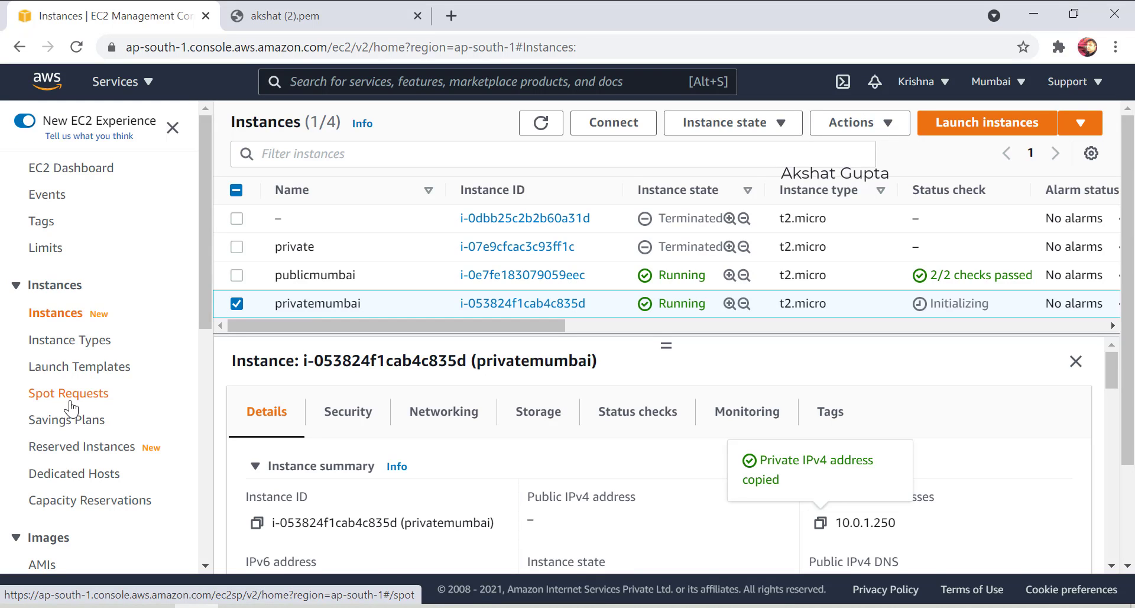
key("super")
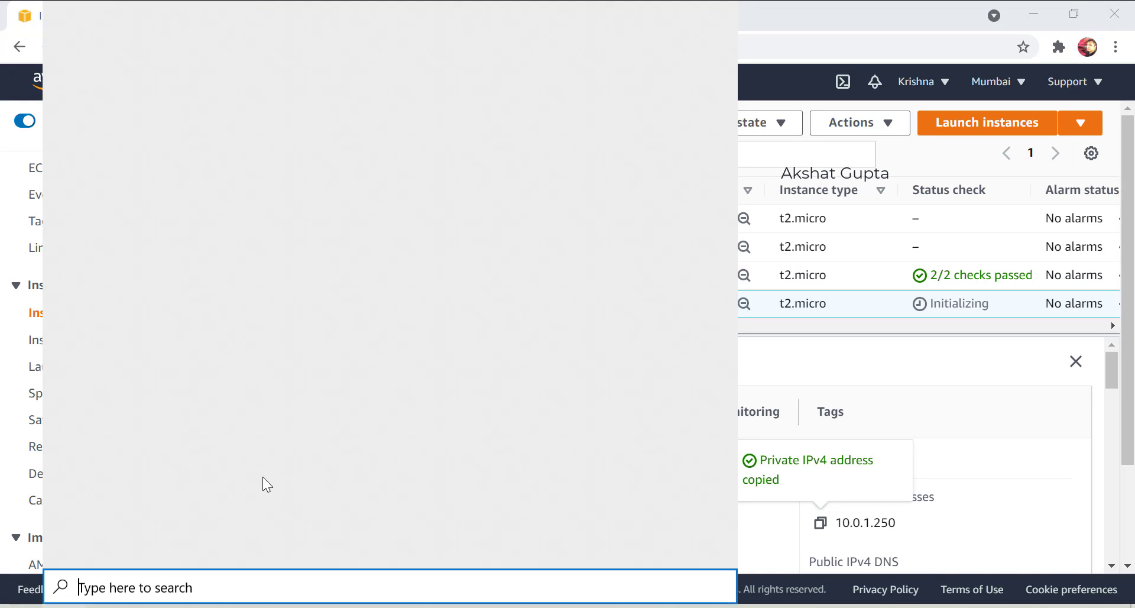
type("remote")
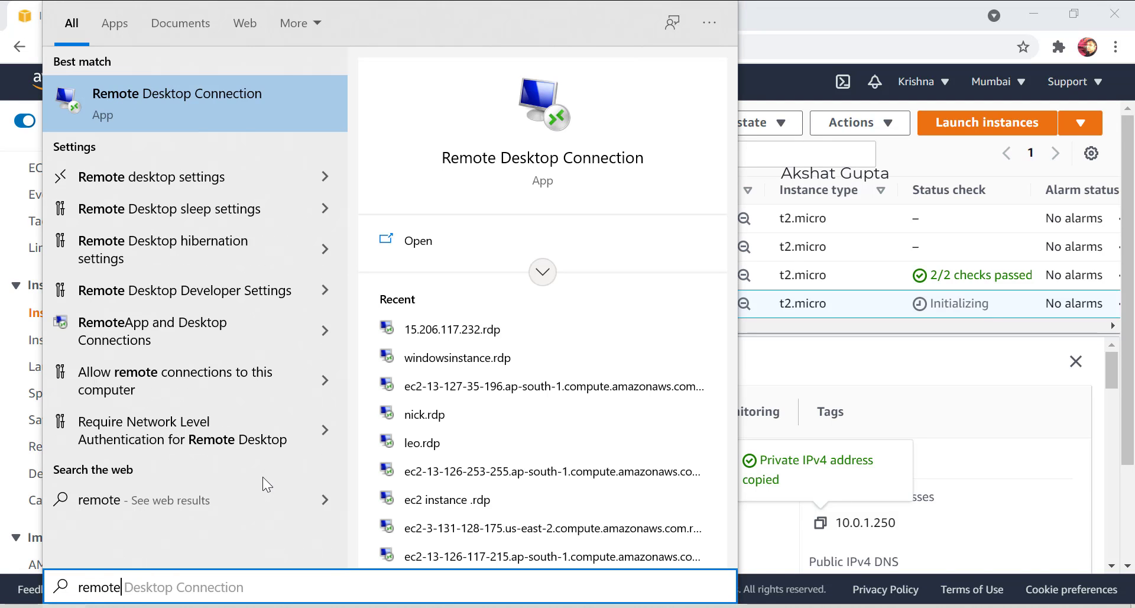
left_click(177, 111)
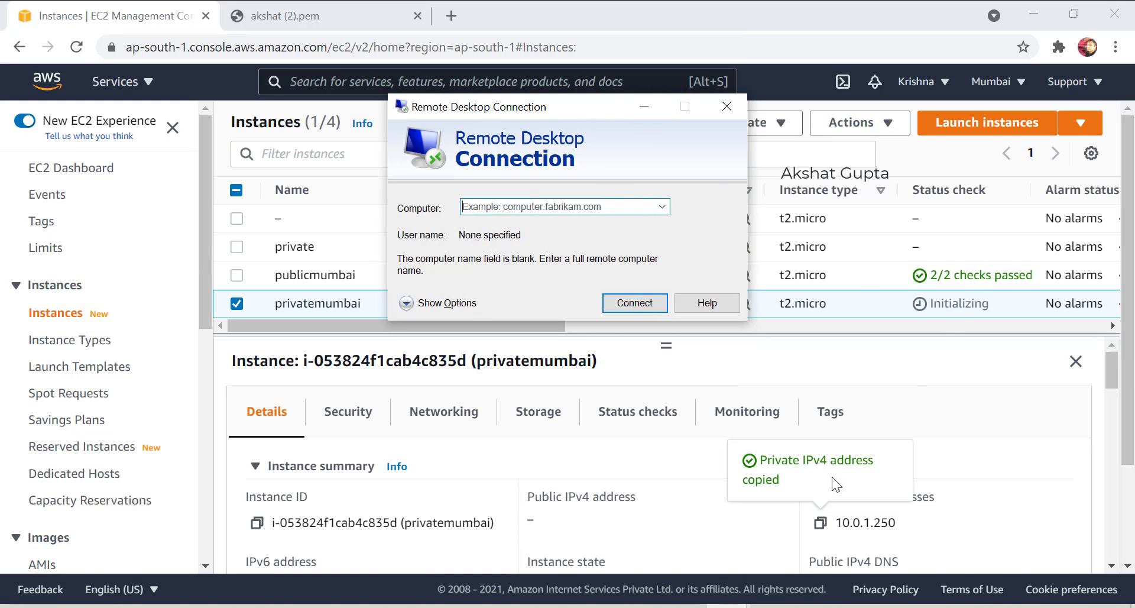
Start a local connection to 10.0.1.250 and go back to the EC2 instances list.
left_click(825, 529)
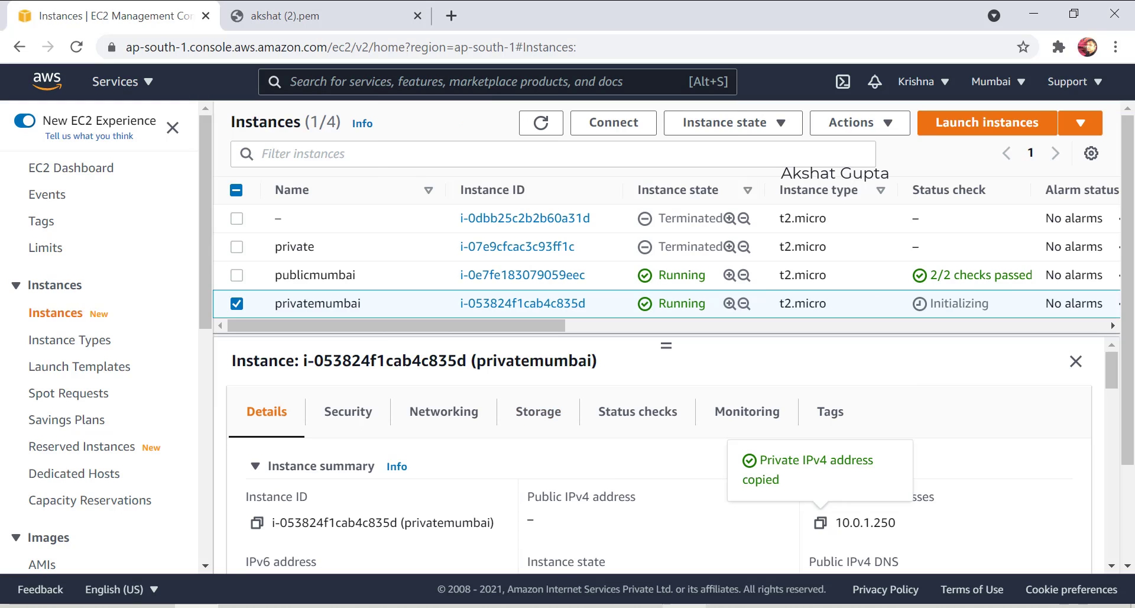
mouse_move(704, 605)
left_click(790, 560)
key("ctrl+v")
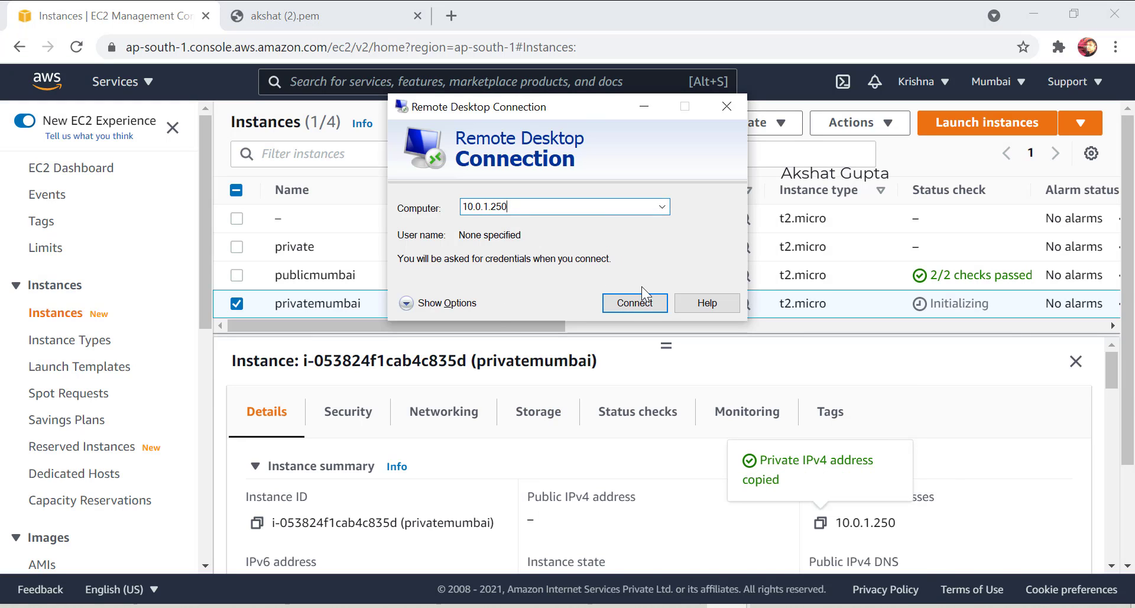
left_click(636, 302)
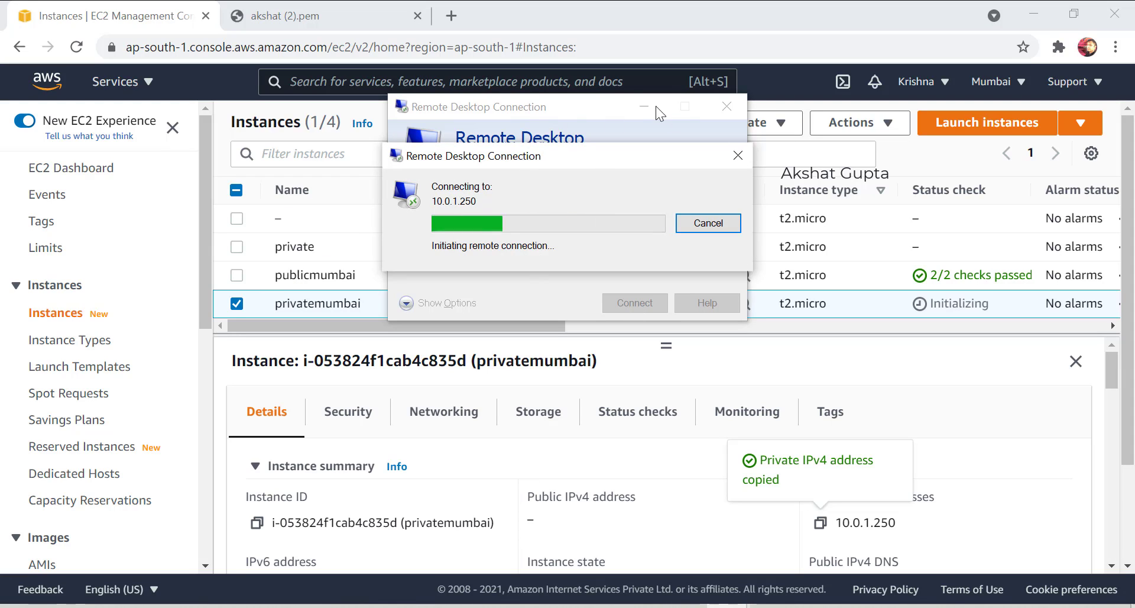
left_click(272, 303)
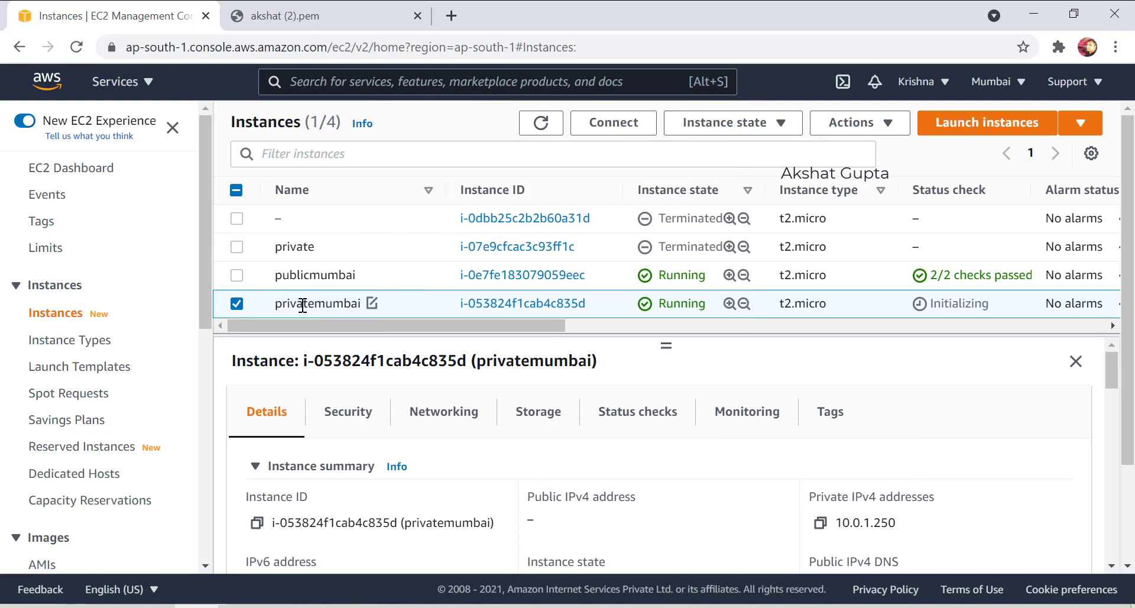
Decrypt privatemumbai's administrator password by pasting the .pem key contents into Get Windows password.
left_click(602, 142)
left_click(266, 275)
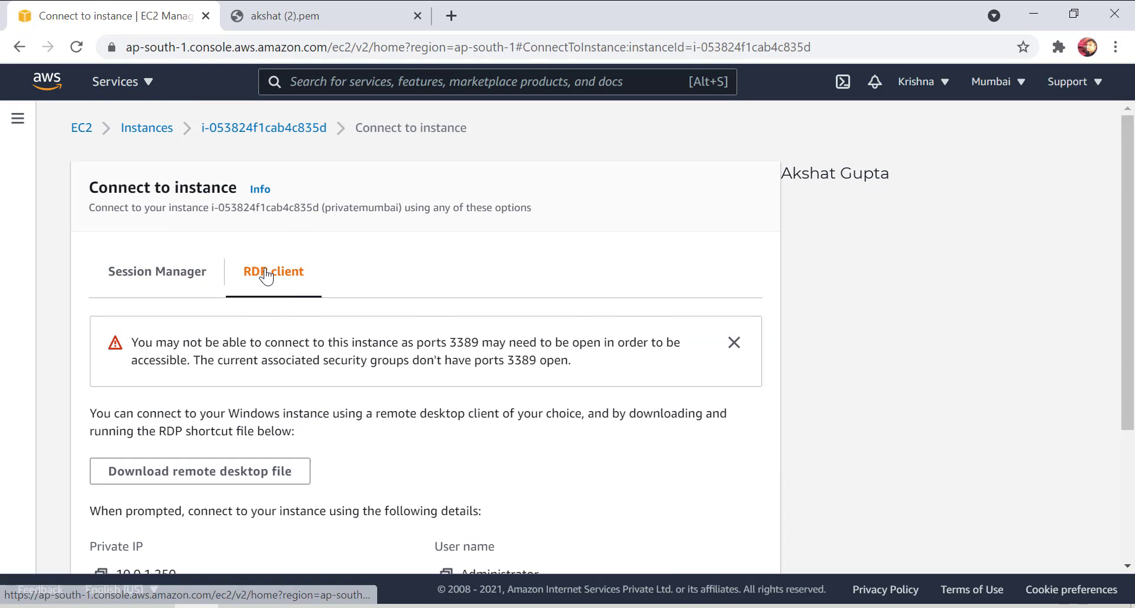
scroll(271, 364, "down", 3)
left_click(168, 440)
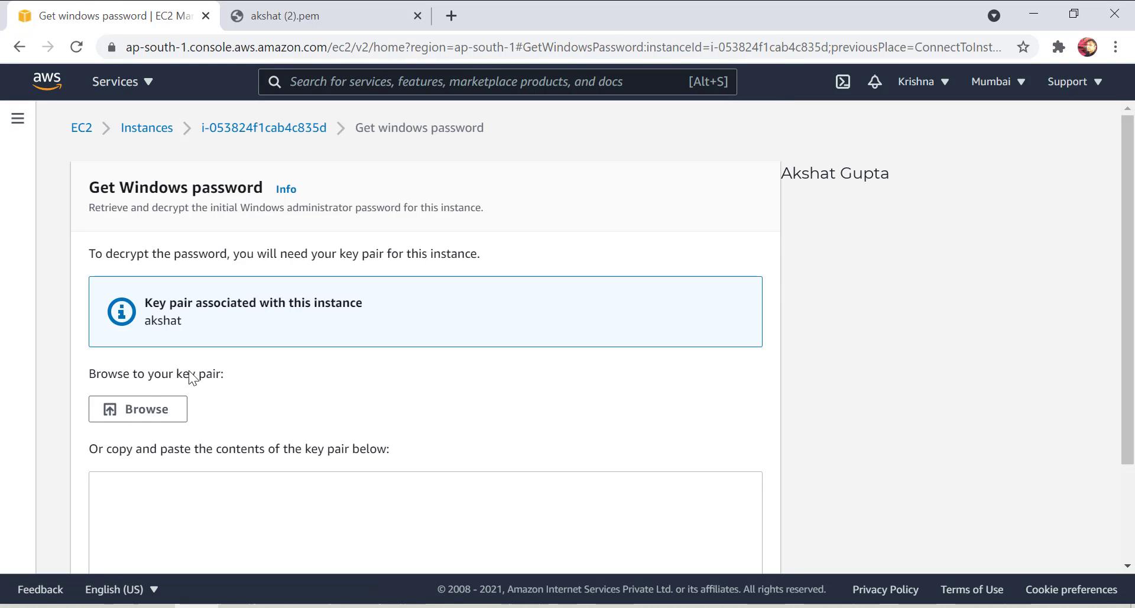
scroll(142, 443, "down", 3)
left_click(260, 15)
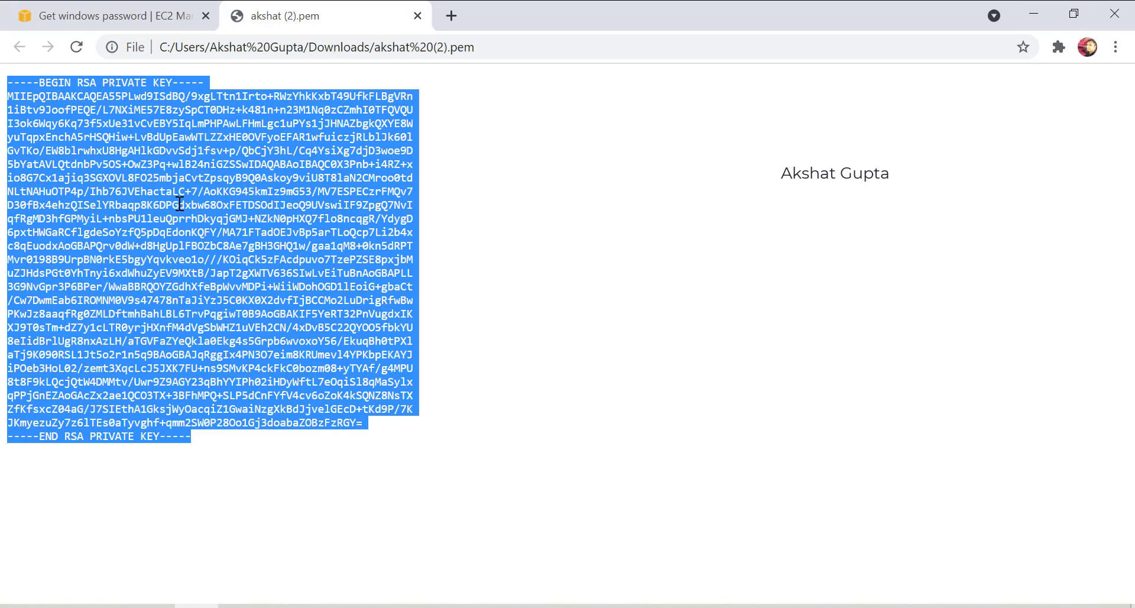
key("ctrl+c")
left_click(112, 15)
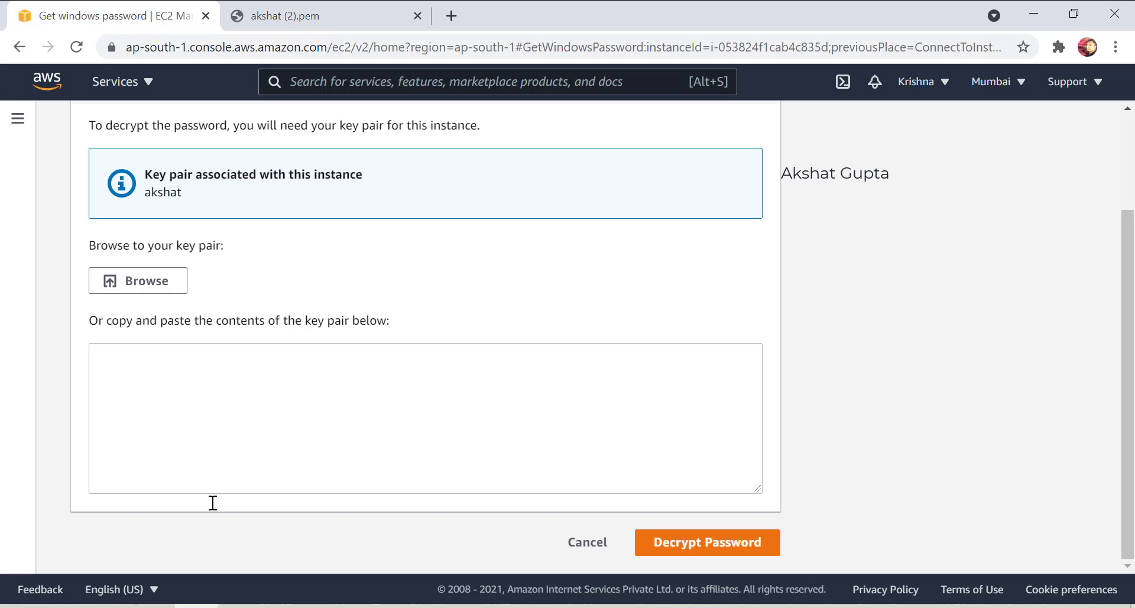
left_click(246, 425)
key("ctrl+v")
left_click(667, 547)
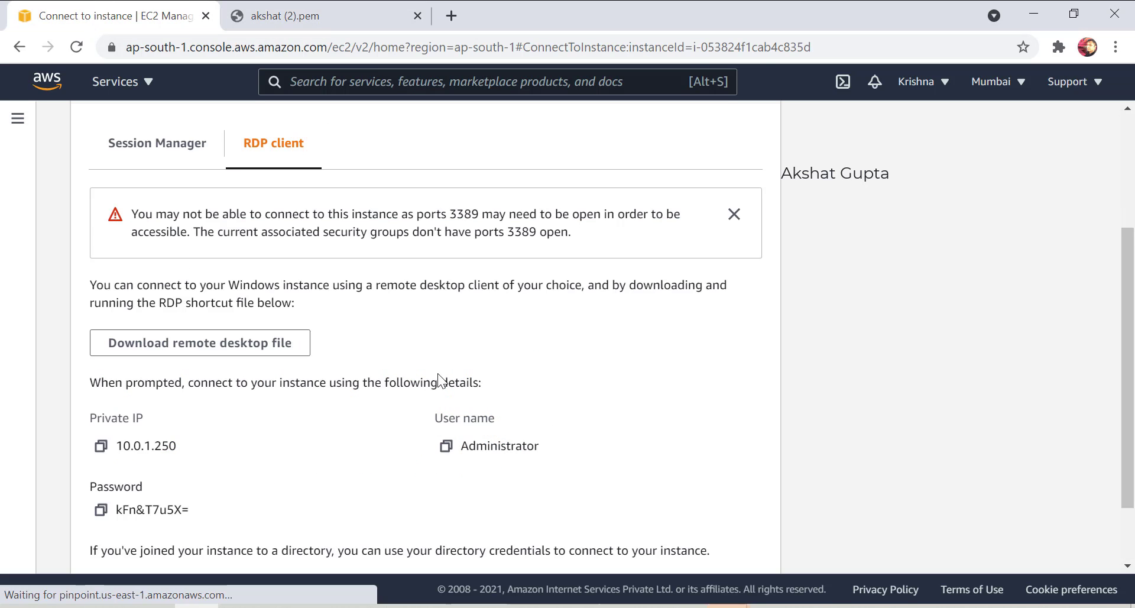
Dismiss the failed local connection error, close that Remote Desktop window, and minimize Paint.
mouse_move(731, 605)
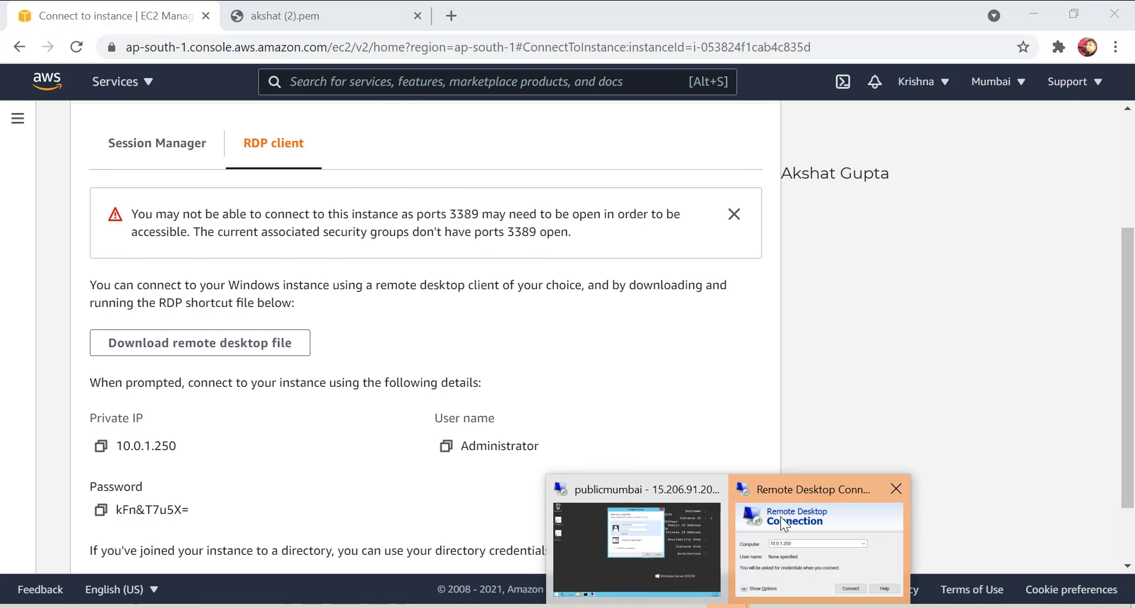
left_click(785, 523)
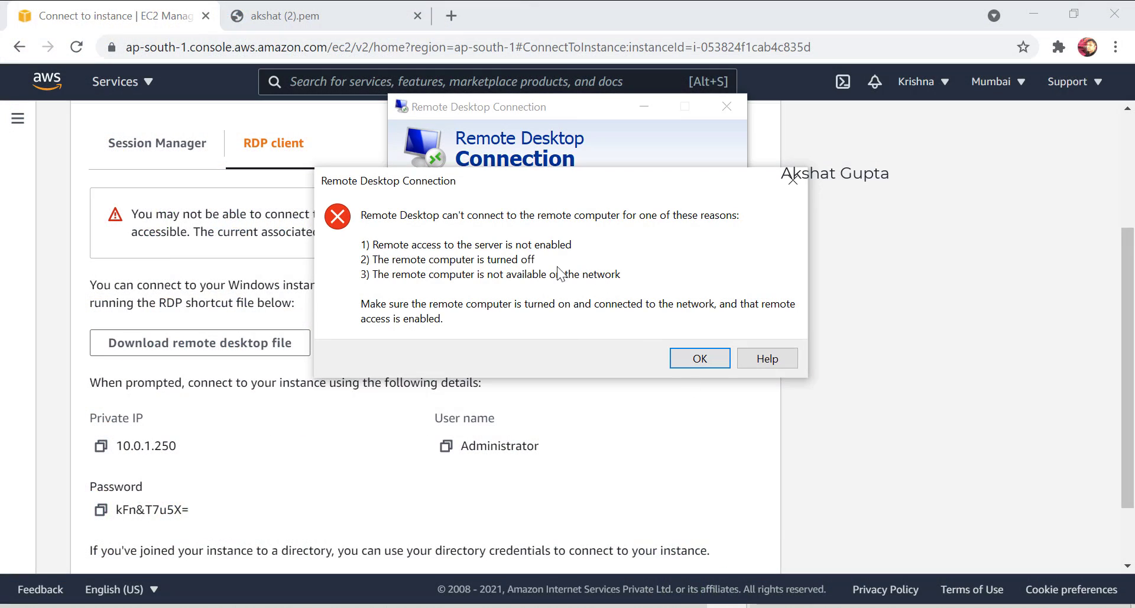
left_click_drag(540, 189, 393, 186)
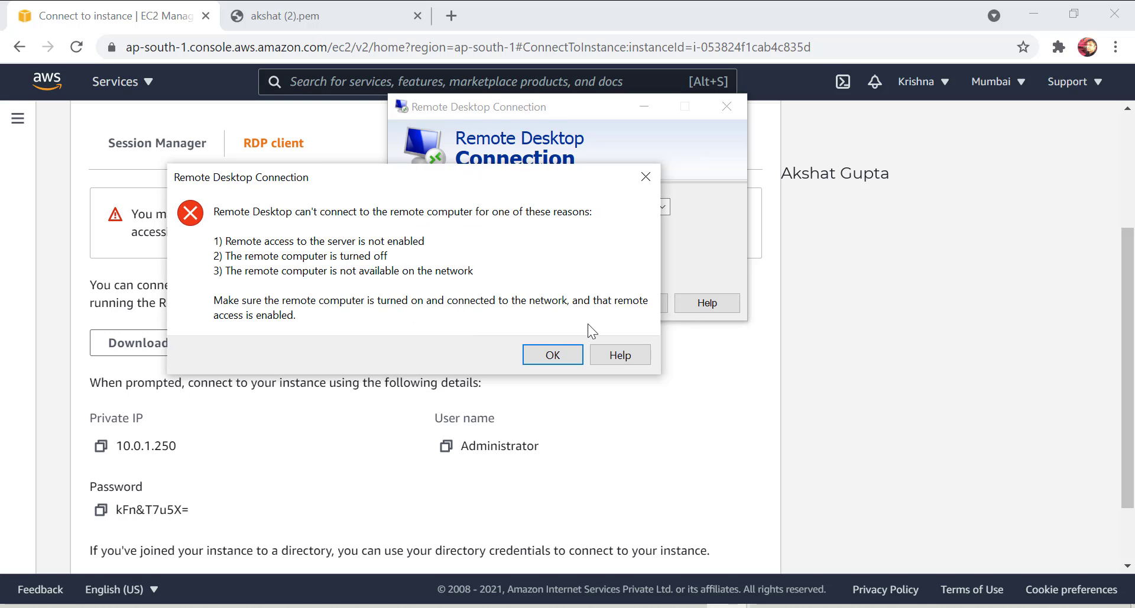
left_click(649, 180)
left_click(741, 103)
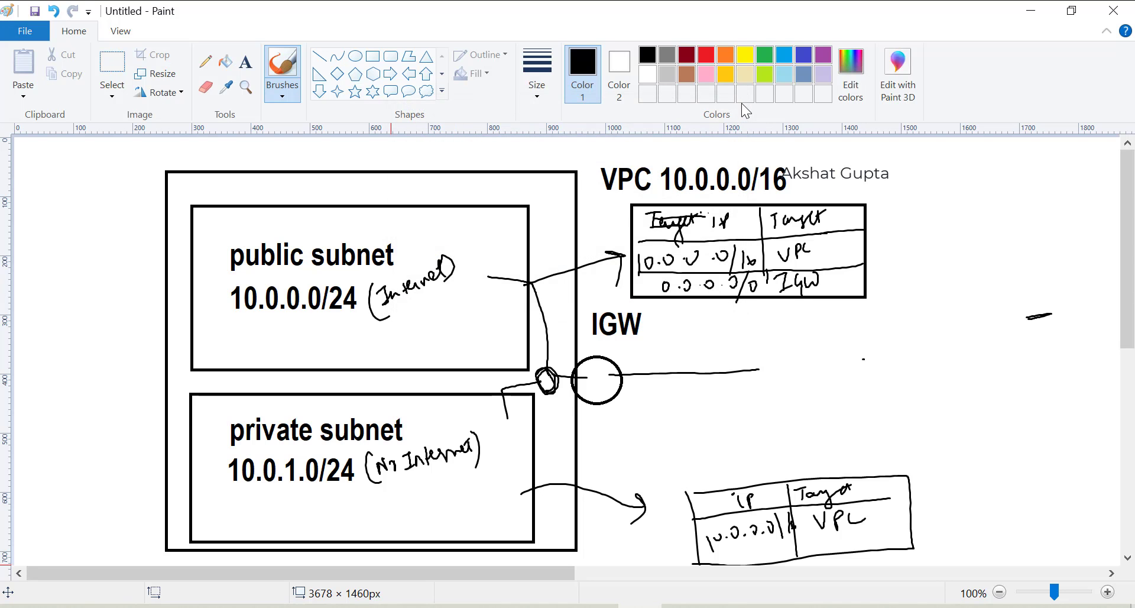
left_click(1030, 10)
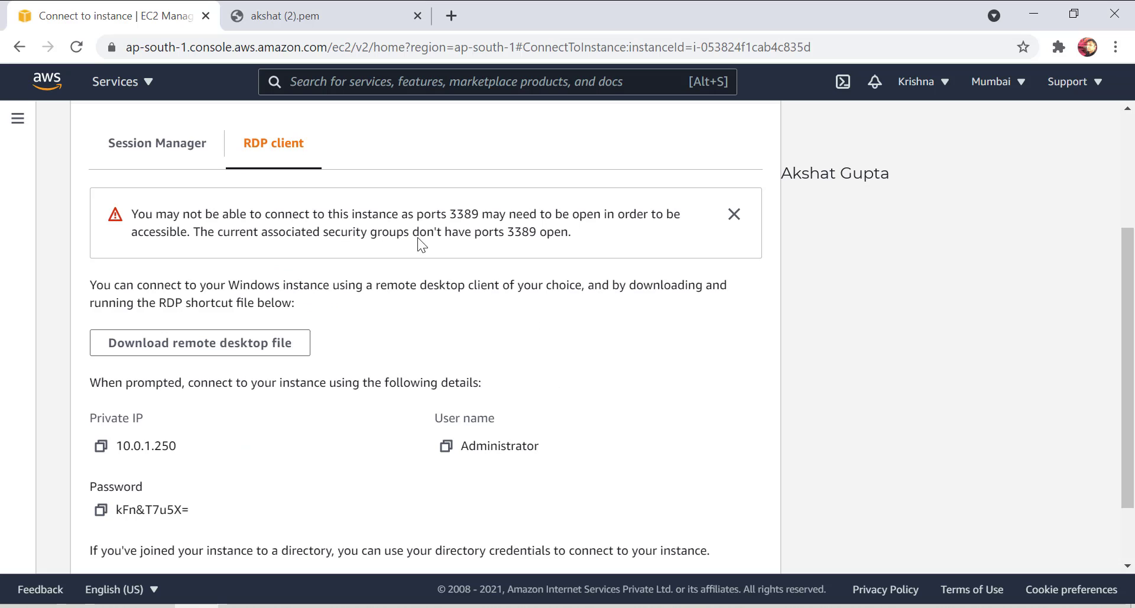
scroll(222, 412, "down", 3)
Sign in to 10.0.1.250 as administrator with the decrypted password, accepting the certificate warning.
left_click(101, 425)
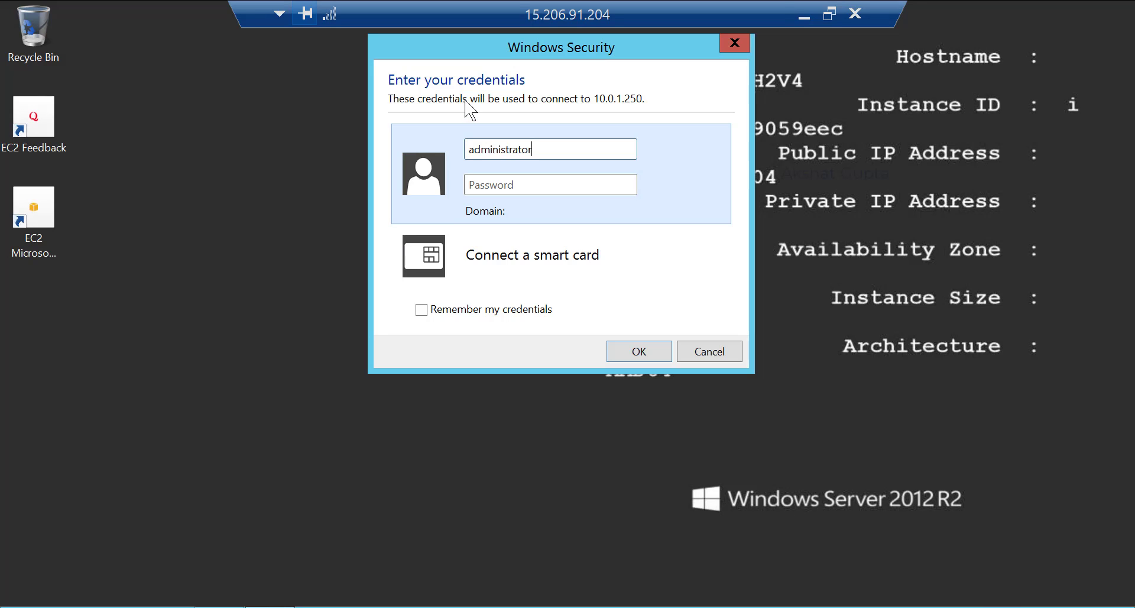
left_click(518, 185)
key("ctrl+v")
left_click(636, 349)
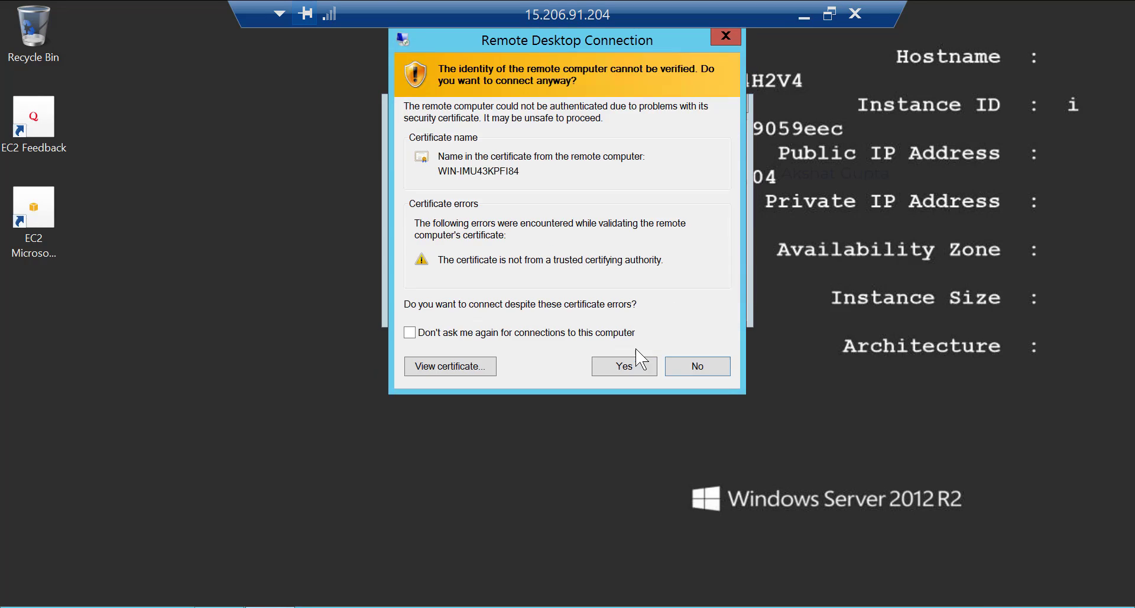
left_click(618, 366)
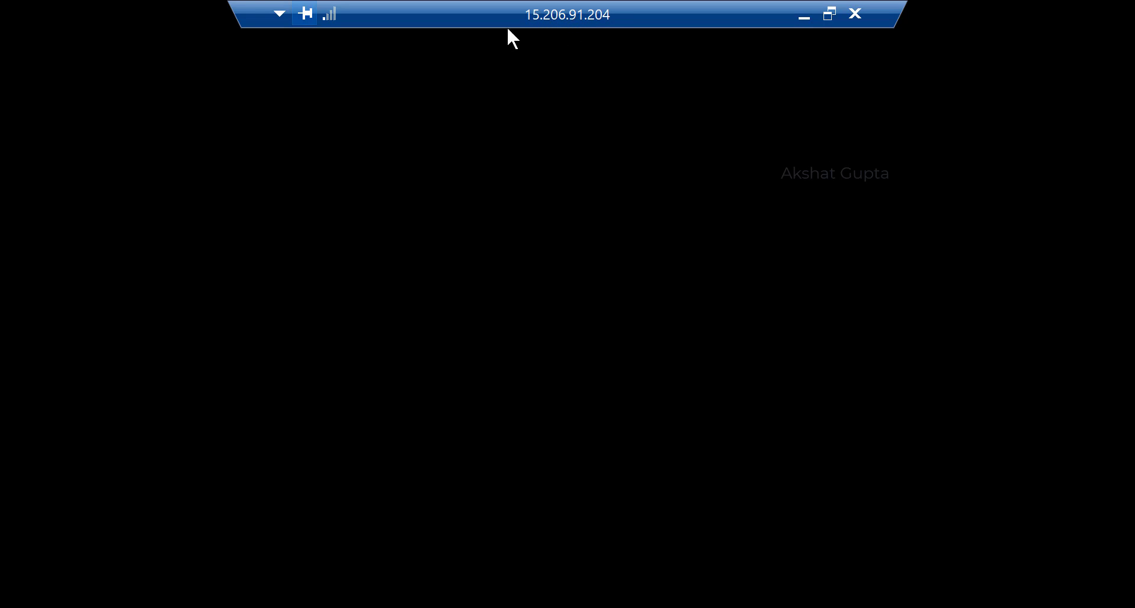
mouse_move(597, 12)
left_mouse_down()
mouse_move(337, 15)
mouse_move(712, 108)
mouse_move(603, 1)
left_mouse_up()
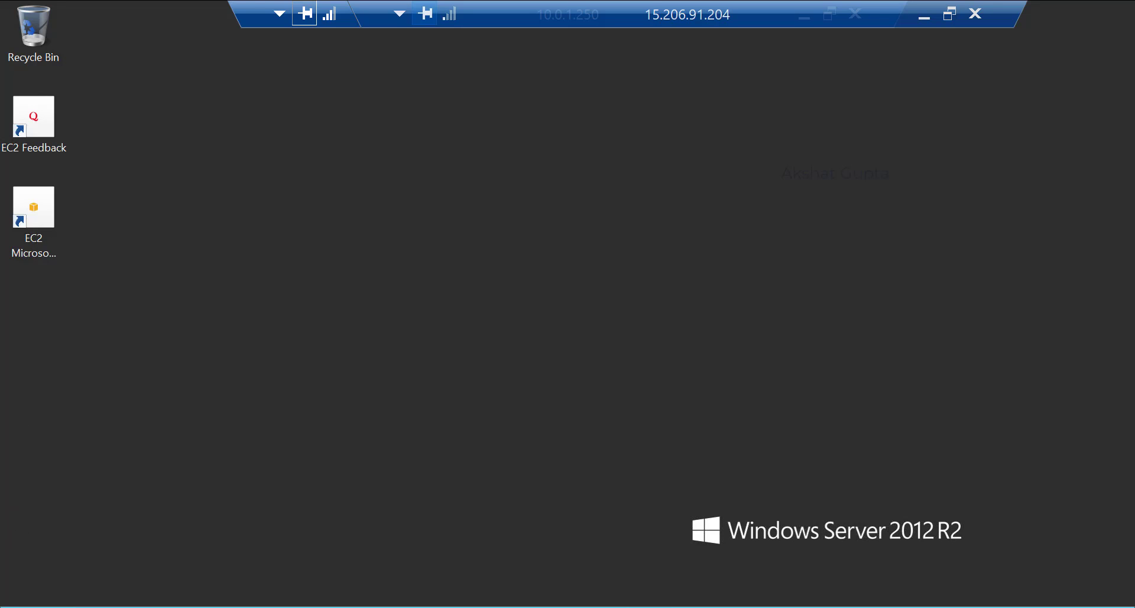
Open Command Prompt on privatemumbai by searching for cmd.
key("super")
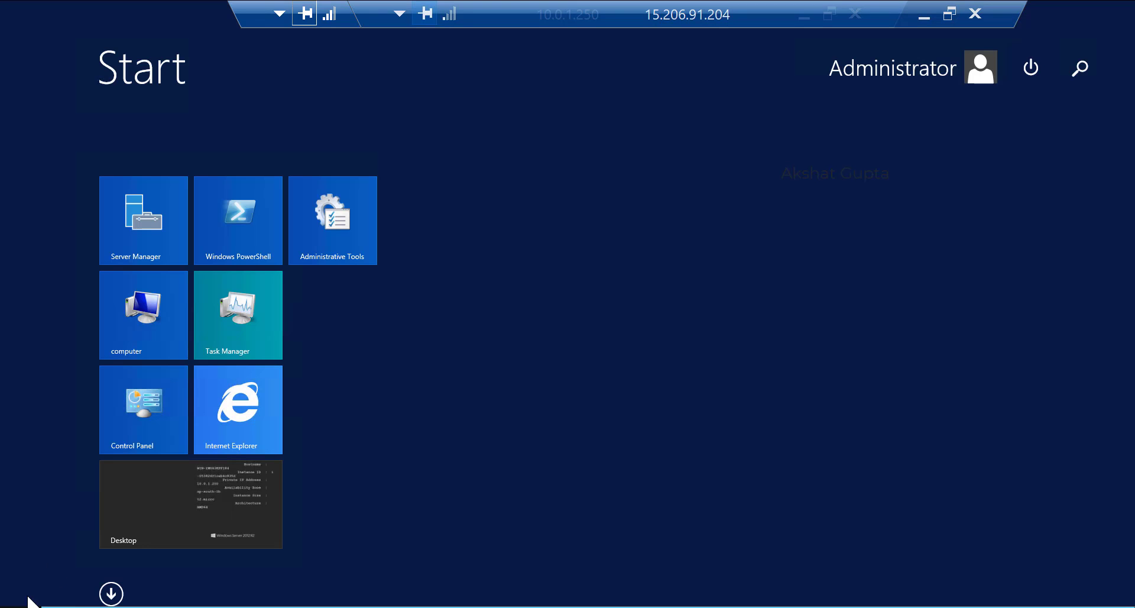
left_click(1073, 56)
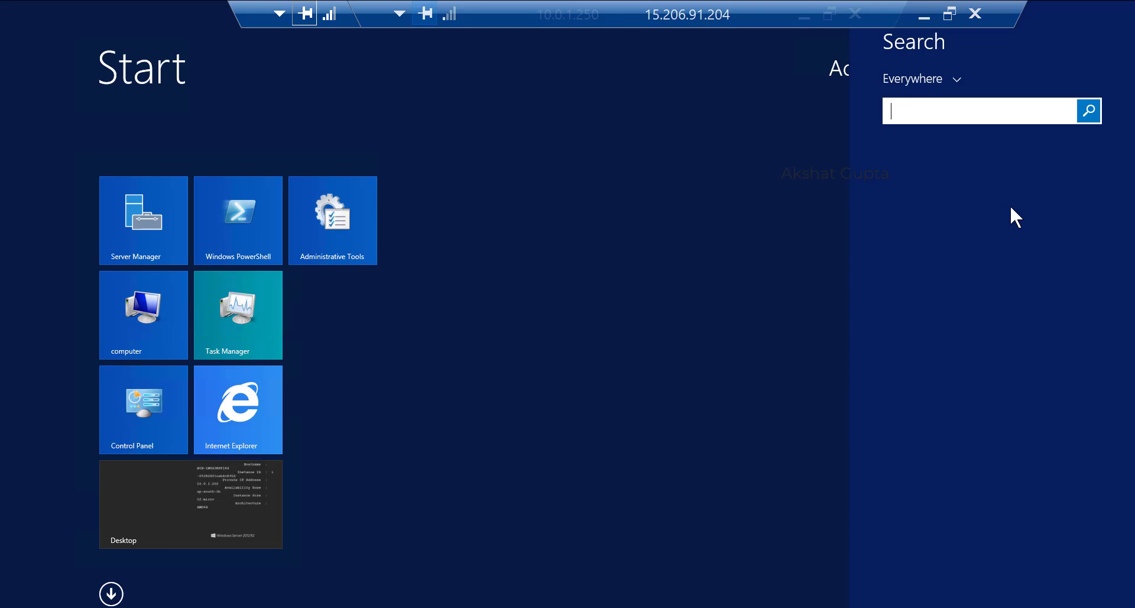
type("cmd")
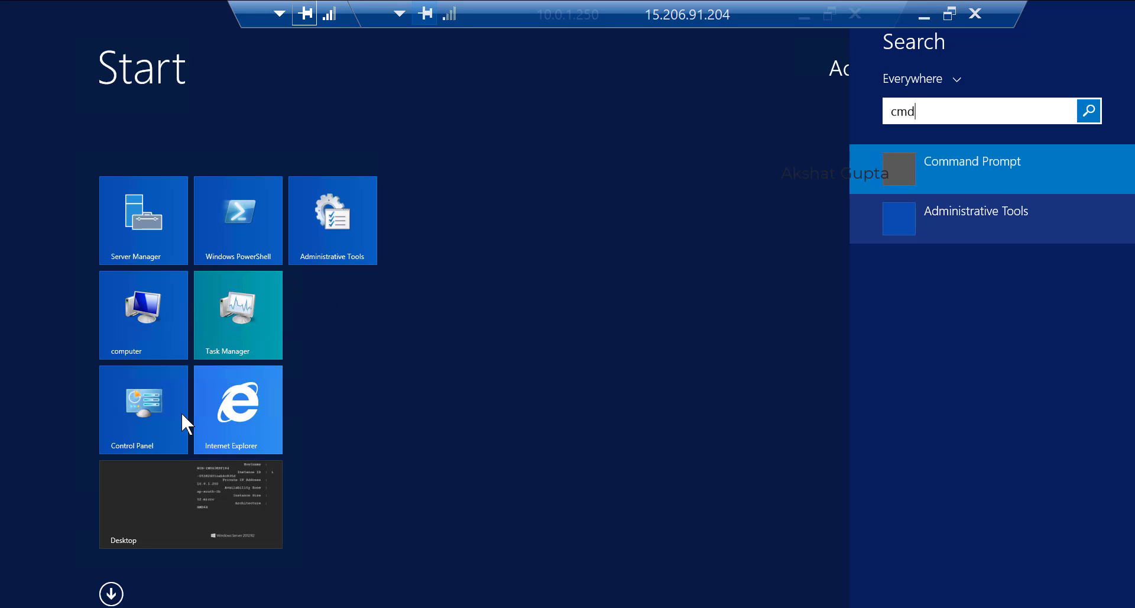
left_click(967, 154)
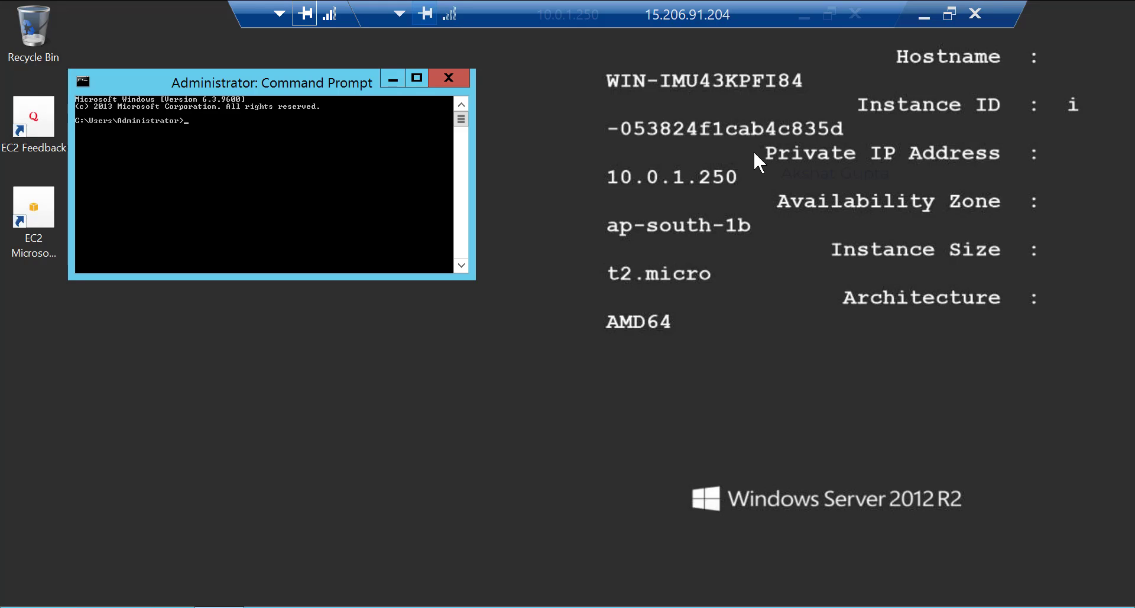
Run 'ping 8.8.8.8 -t' to show the requests timing out, then minimize the session.
type("ping 8.8.8.8 -t")
key("Return")
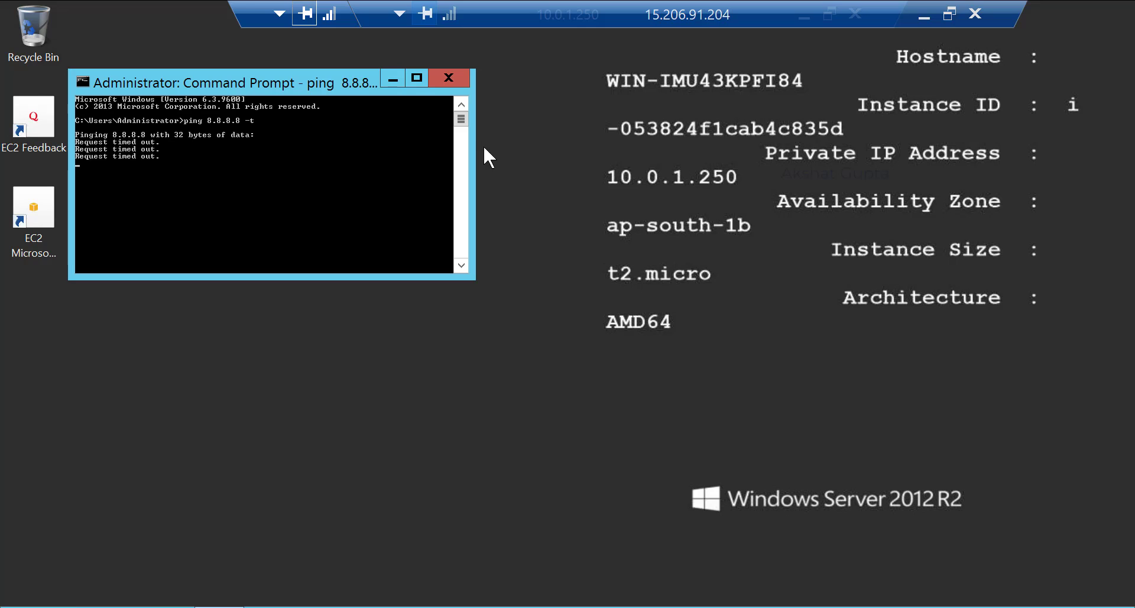
left_click(924, 15)
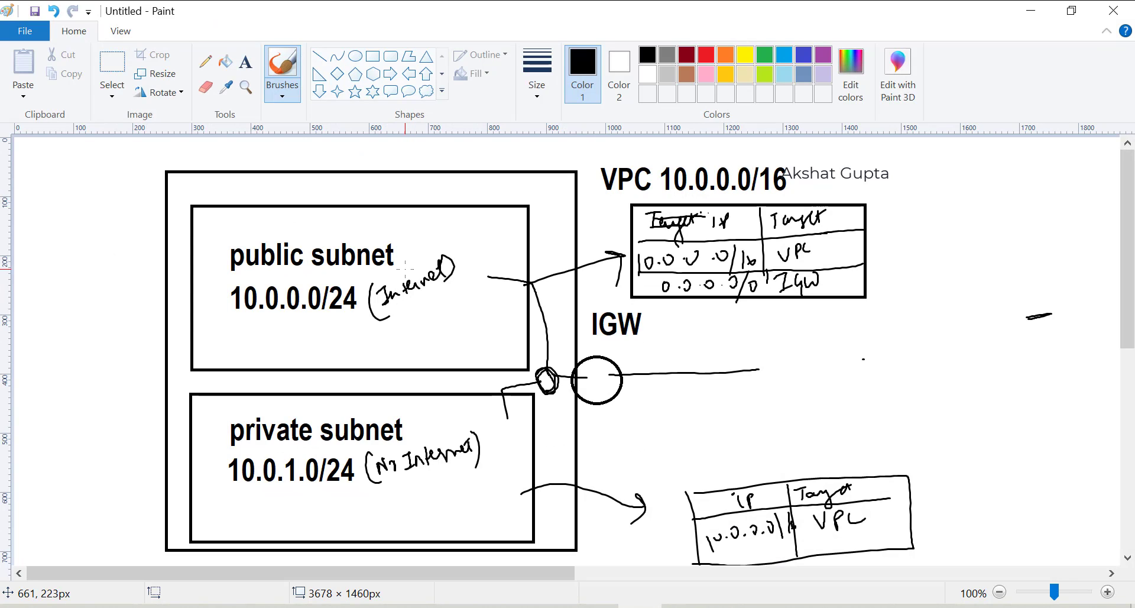
Sketch a labelled NAT gateway box inside the public subnet.
mouse_move(463, 291)
left_mouse_down()
mouse_move(463, 335)
mouse_move(481, 325)
mouse_move(463, 329)
left_mouse_up()
left_click(446, 321)
mouse_move(440, 314)
left_mouse_down()
mouse_move(440, 331)
mouse_move(455, 315)
mouse_move(444, 355)
mouse_move(474, 333)
mouse_move(500, 356)
left_mouse_up()
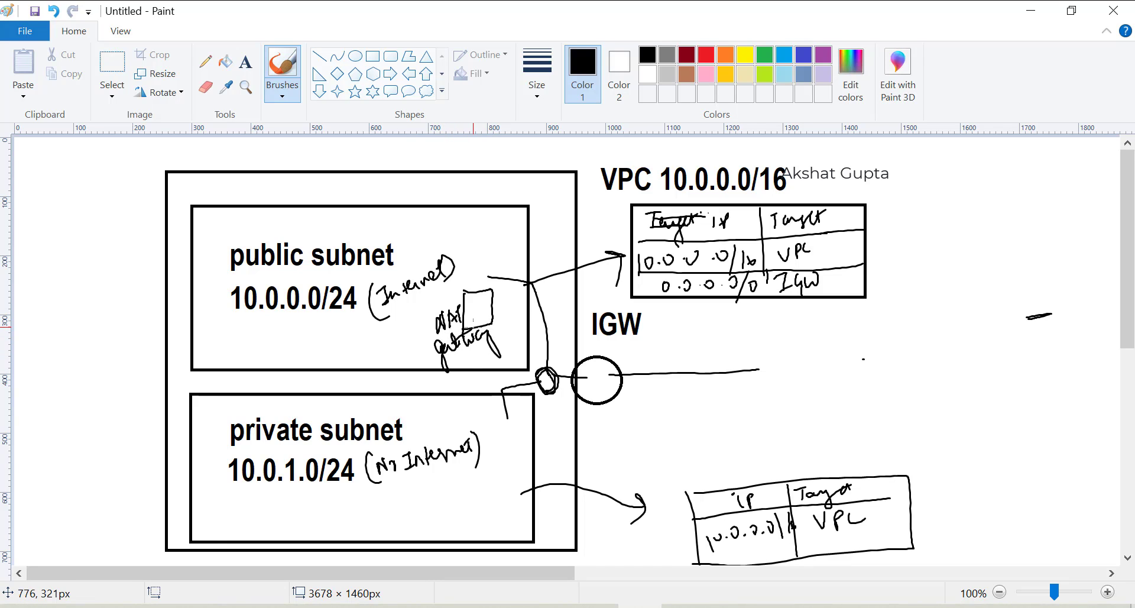
left_click(780, 368)
left_click_drag(785, 367, 791, 367)
left_click_drag(808, 350, 822, 350)
left_click_drag(774, 355, 794, 347)
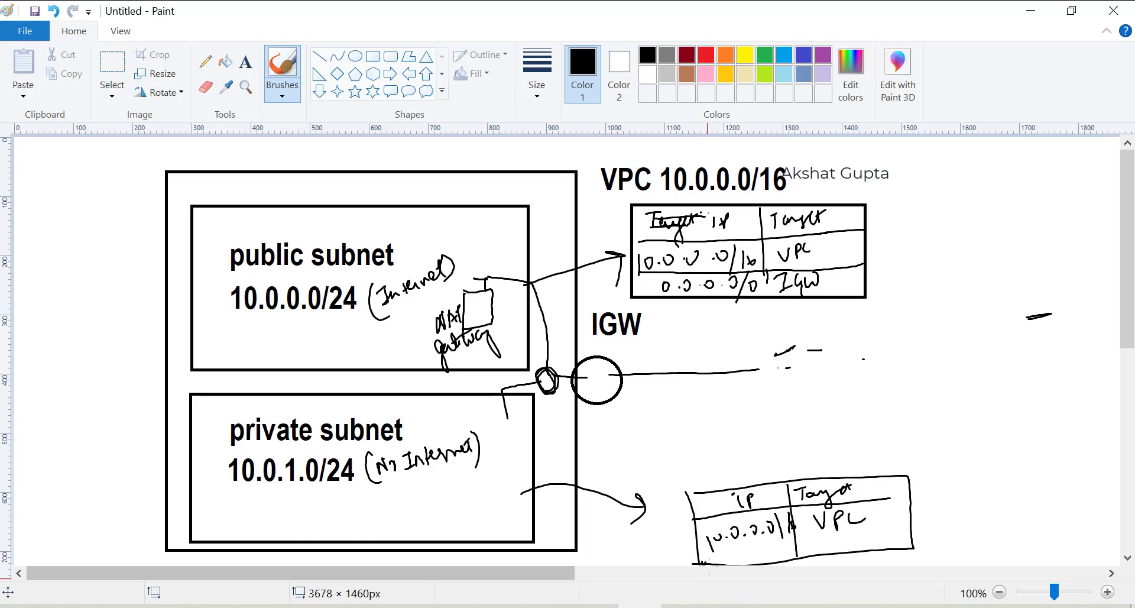
Draw a new NAT row beneath the private subnet's route table.
left_click_drag(1128, 248, 1127, 448)
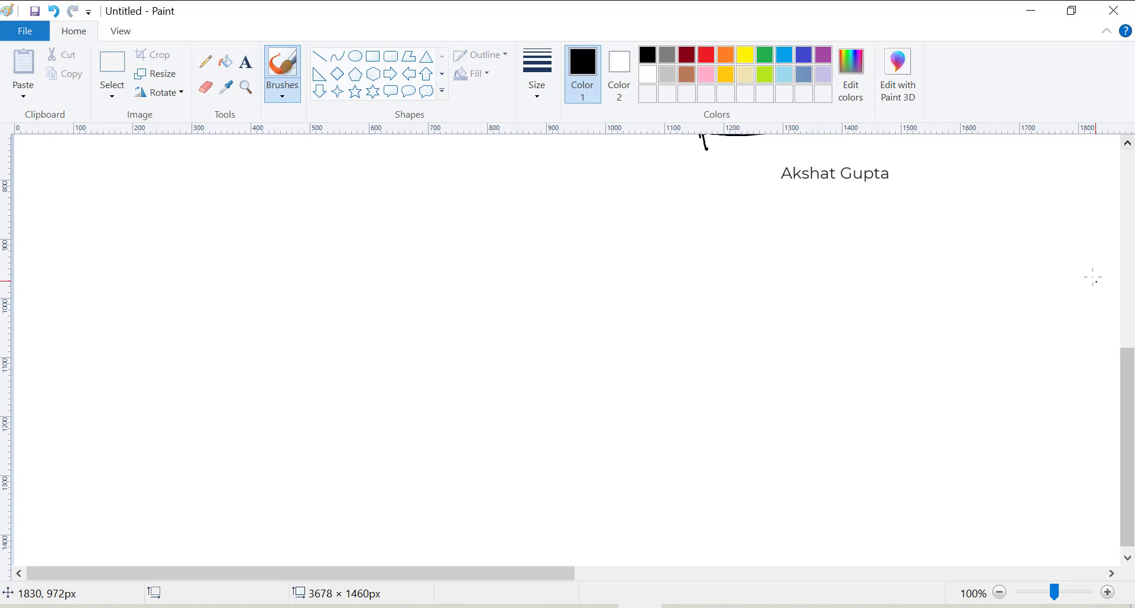
left_click_drag(1131, 414, 1126, 287)
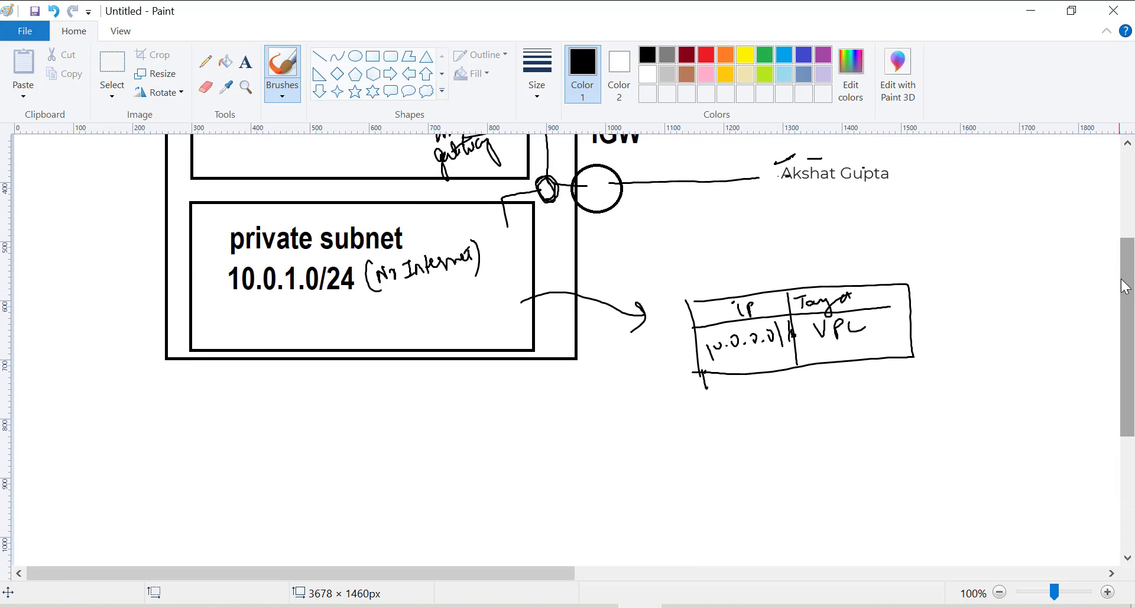
mouse_move(701, 372)
left_mouse_down()
mouse_move(704, 409)
mouse_move(912, 378)
mouse_move(900, 352)
left_mouse_up()
mouse_move(796, 362)
left_mouse_down()
mouse_move(793, 385)
mouse_move(841, 368)
mouse_move(839, 387)
left_mouse_up()
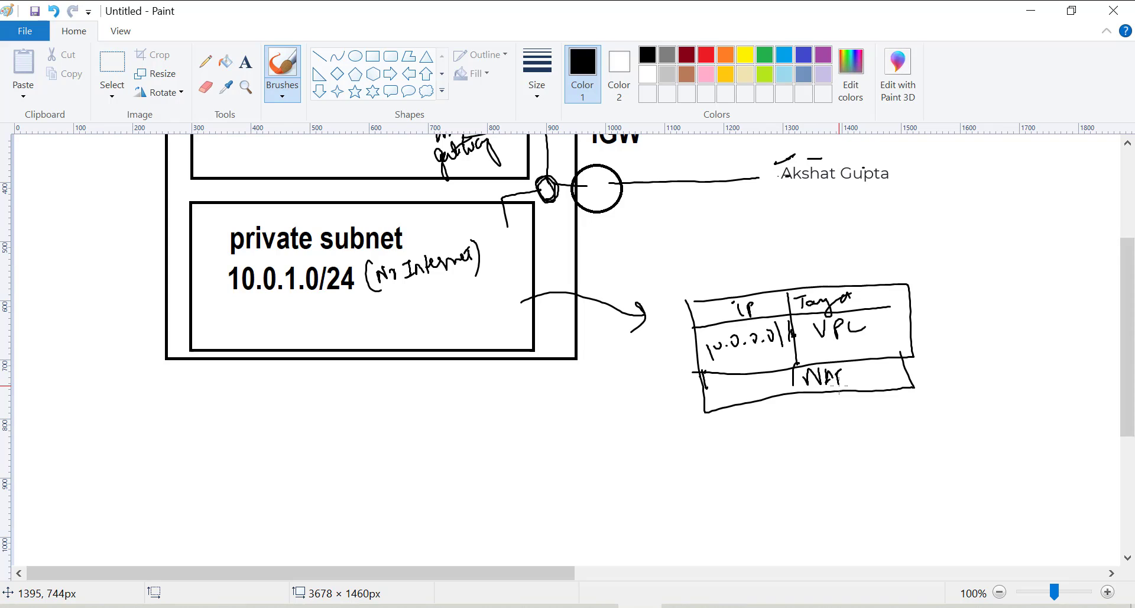
left_click_drag(994, 455, 1026, 448)
left_click_drag(736, 390, 766, 387)
scroll(792, 393, "up", 3)
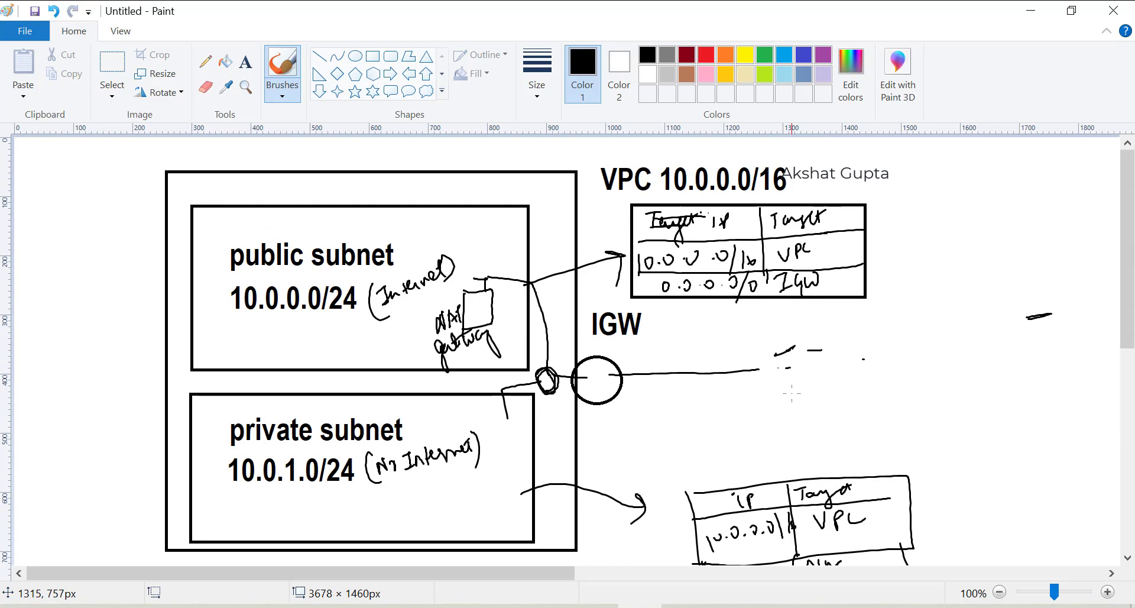
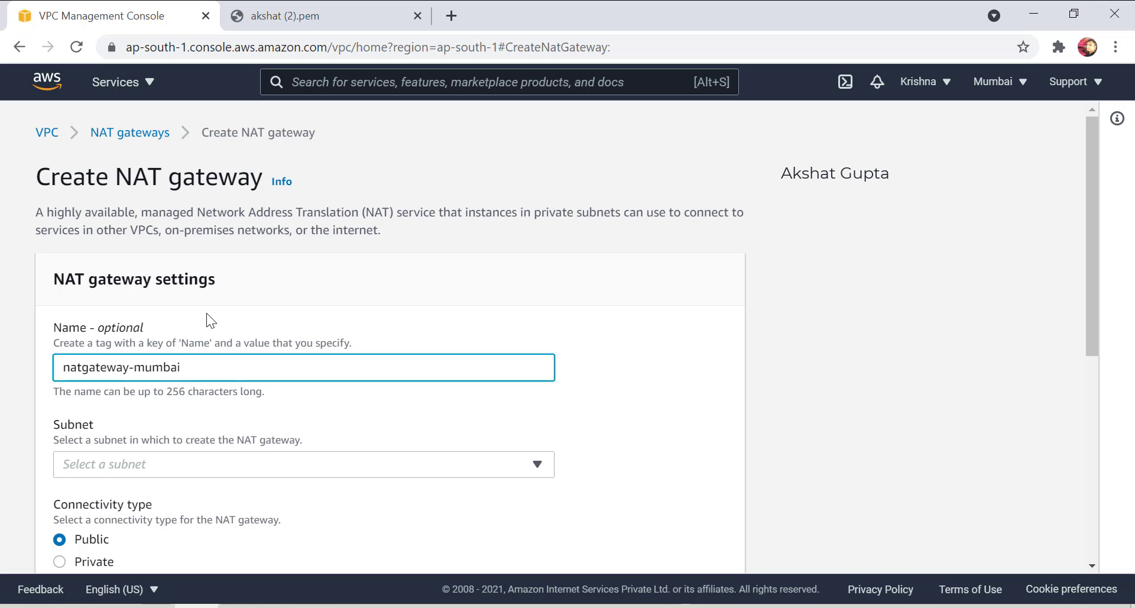
Create natgateway-mumbai in privatesubnet with Elastic IP eipalloc-0c8c5b2f821cd6783.
left_click(197, 461)
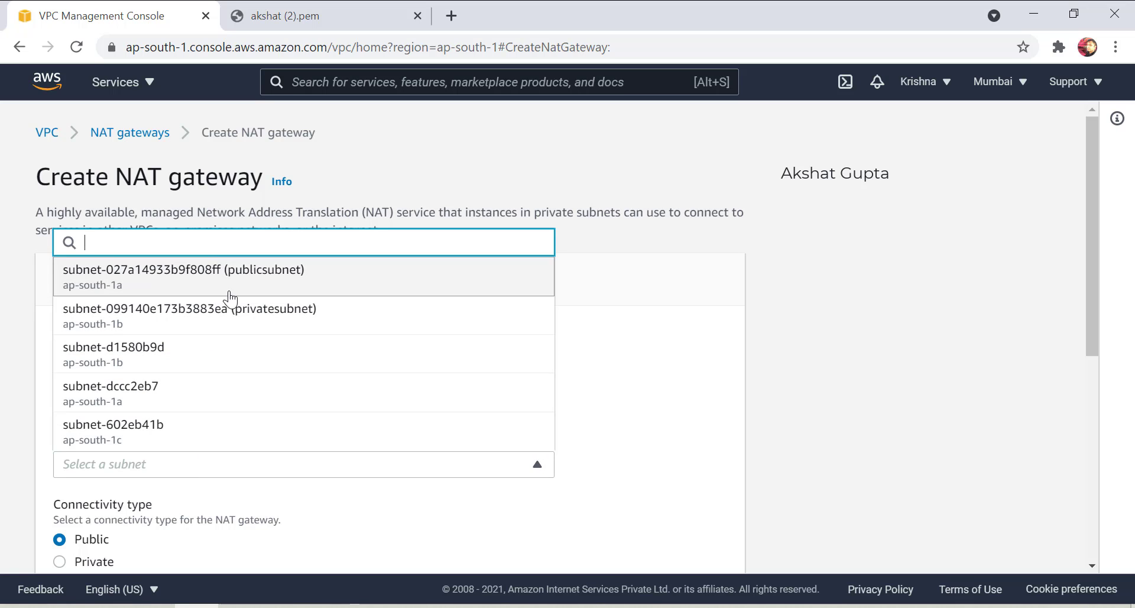
left_click(236, 313)
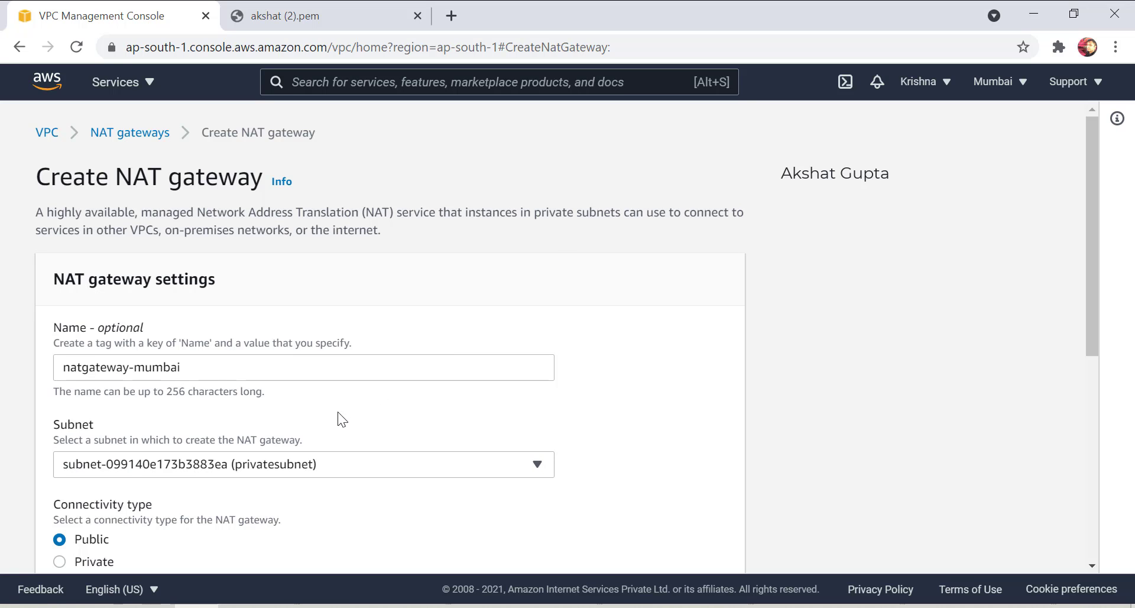
scroll(338, 412, "down", 3)
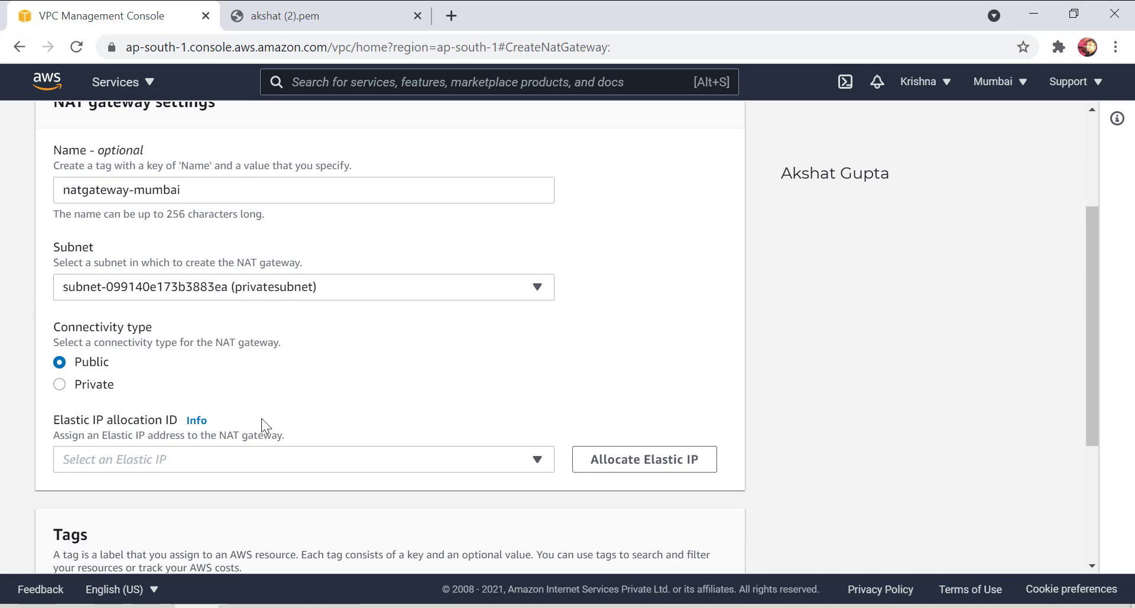
left_click(179, 458)
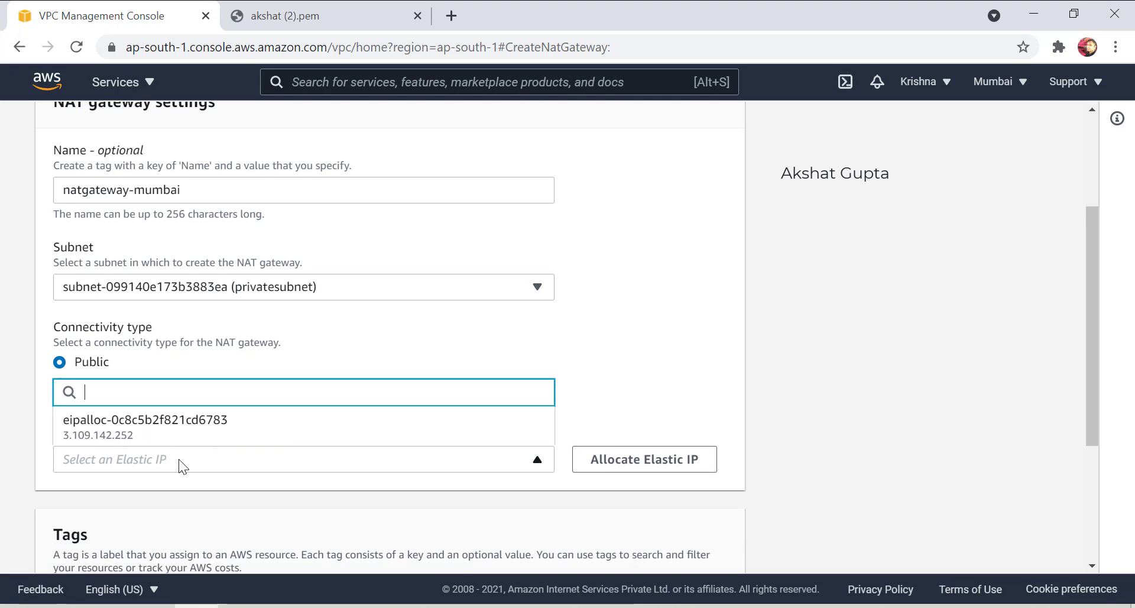
left_click(236, 438)
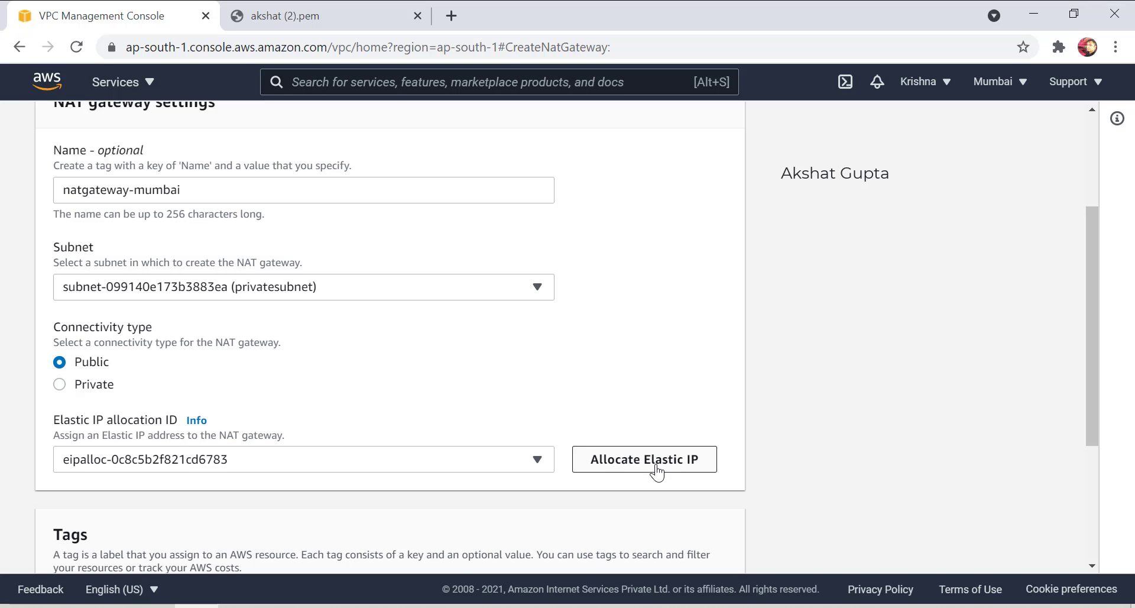
scroll(657, 473, "down", 1)
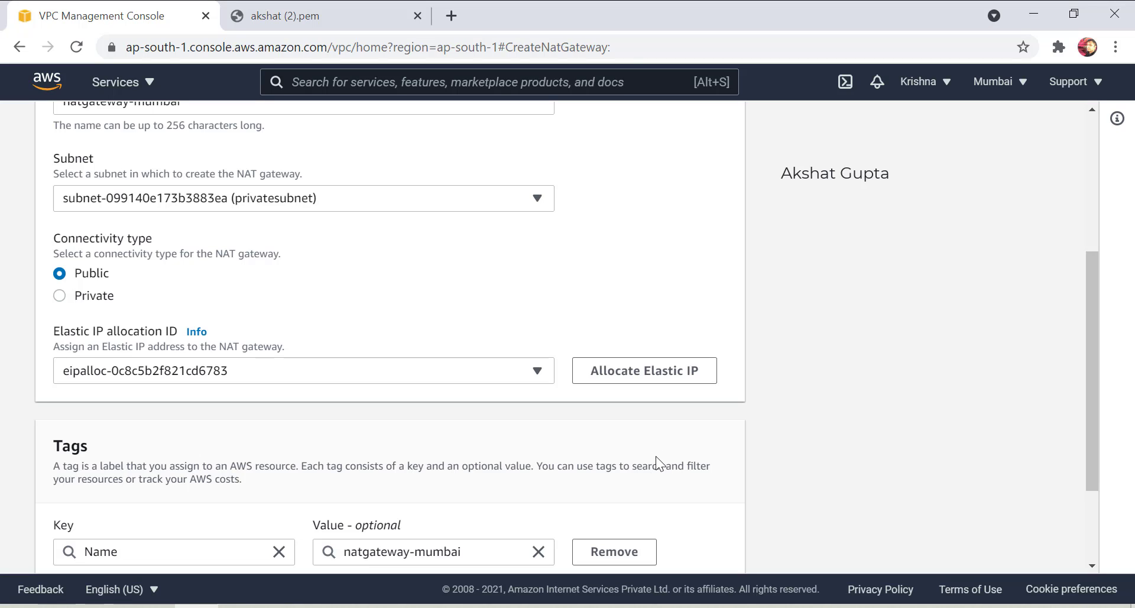
scroll(658, 452, "down", 3)
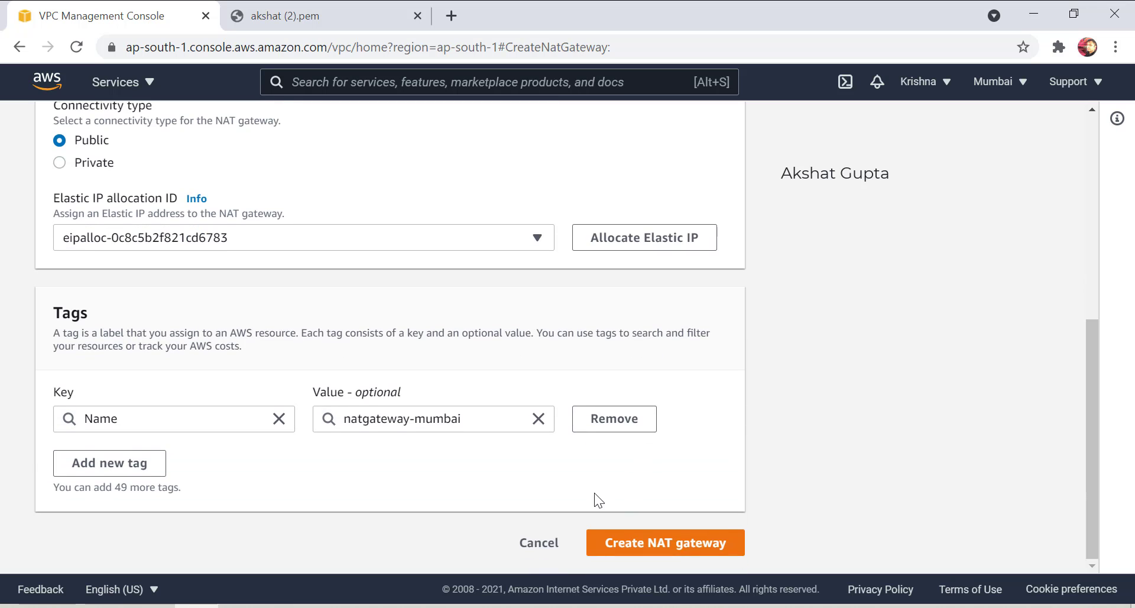
left_click(687, 547)
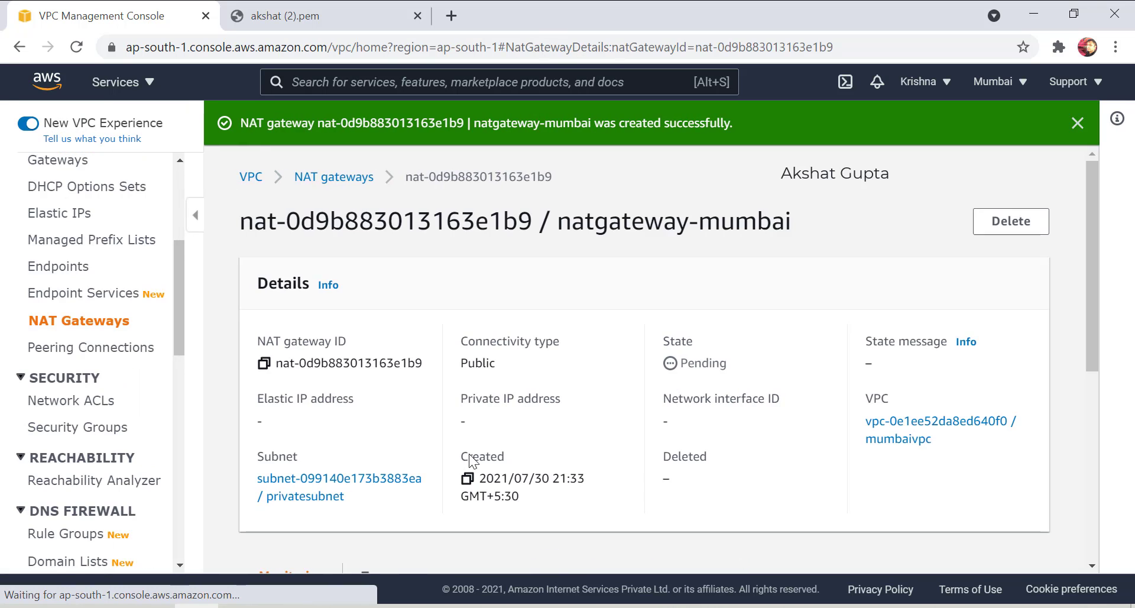
Open Route Tables and display the routes of privateroutetable.
left_click(83, 322)
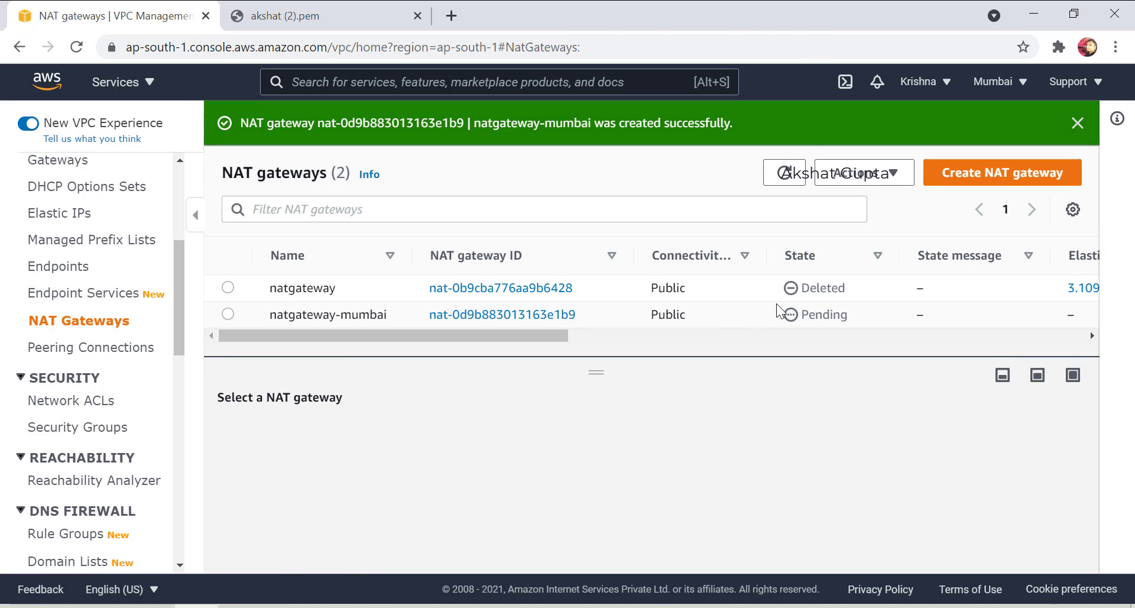
scroll(80, 277, "up", 3)
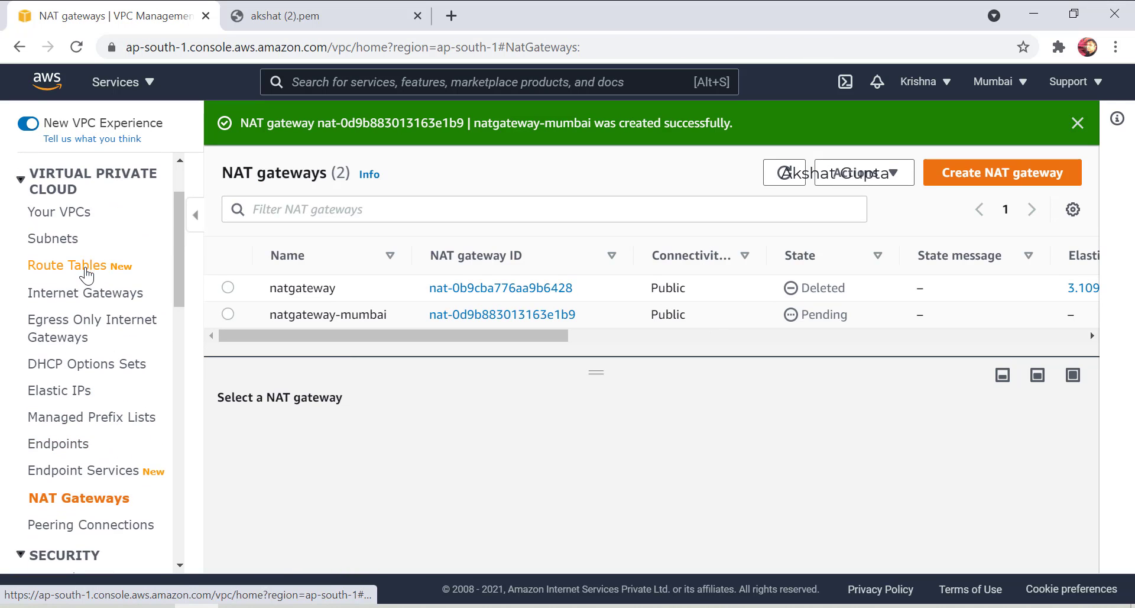
left_click(87, 266)
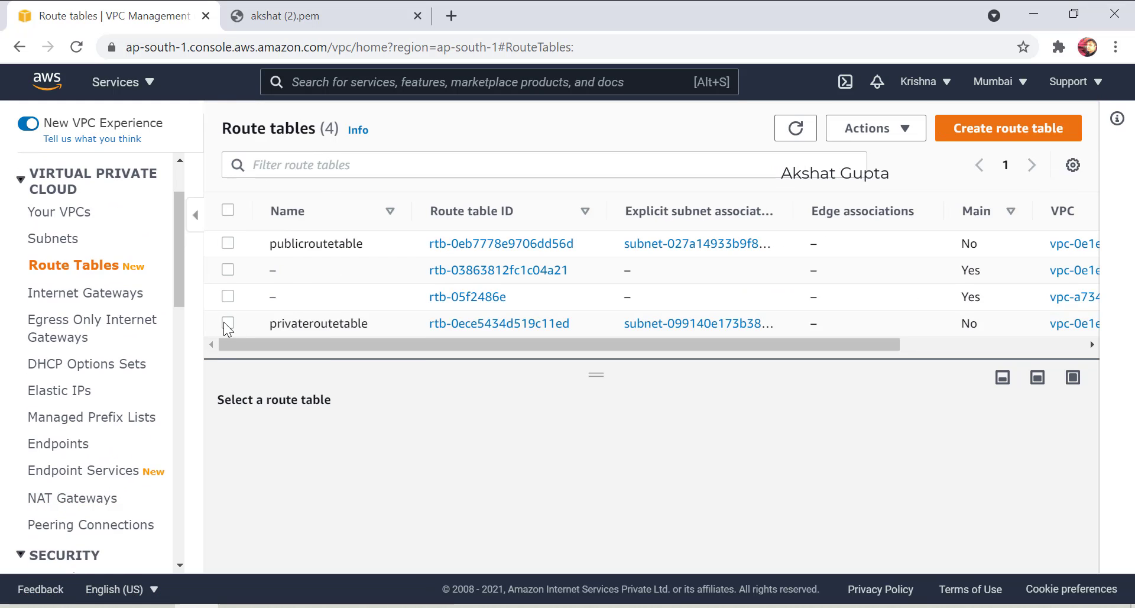
left_click(228, 323)
left_click(341, 445)
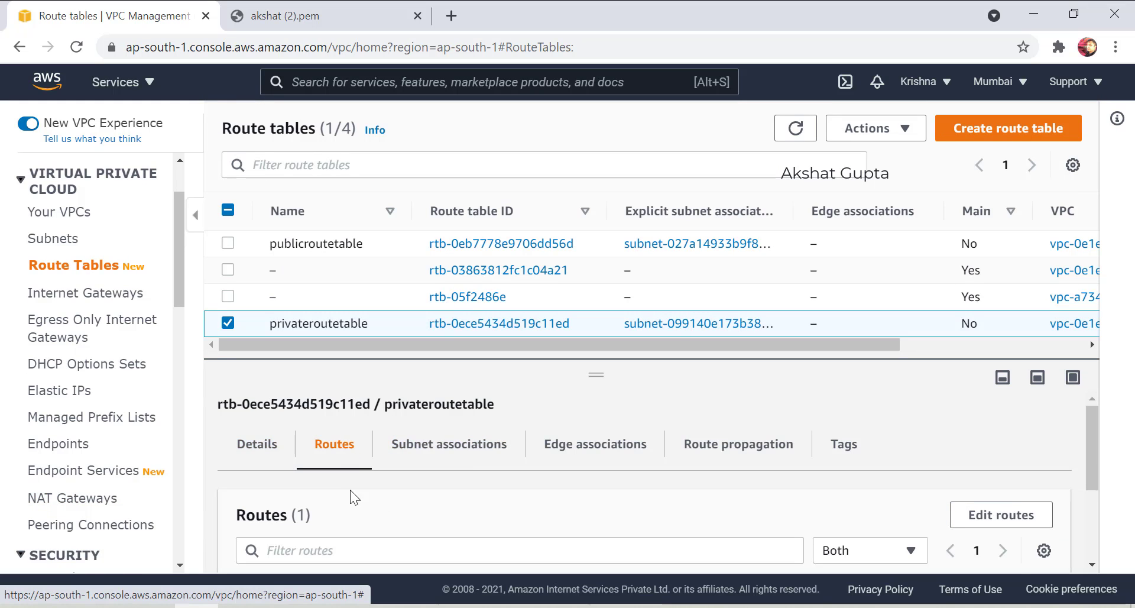
scroll(413, 509, "down", 2)
scroll(413, 510, "down", 1)
scroll(946, 470, "up", 2)
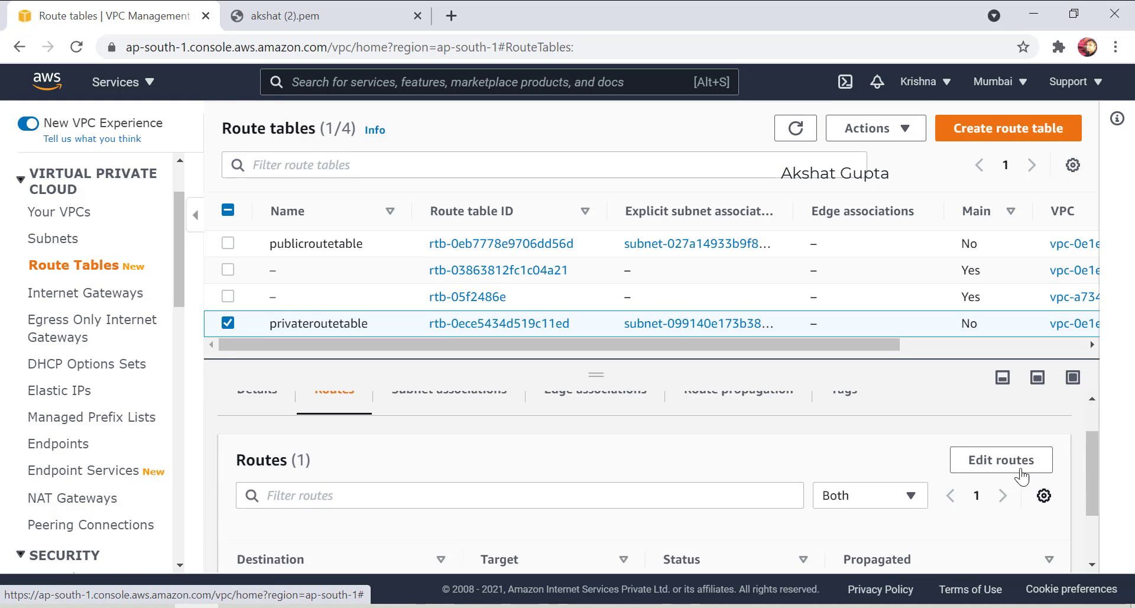
Add a 0.0.0.0/0 route targeting NAT gateway natgateway-mumbai and save it.
left_click(1013, 463)
left_click(87, 342)
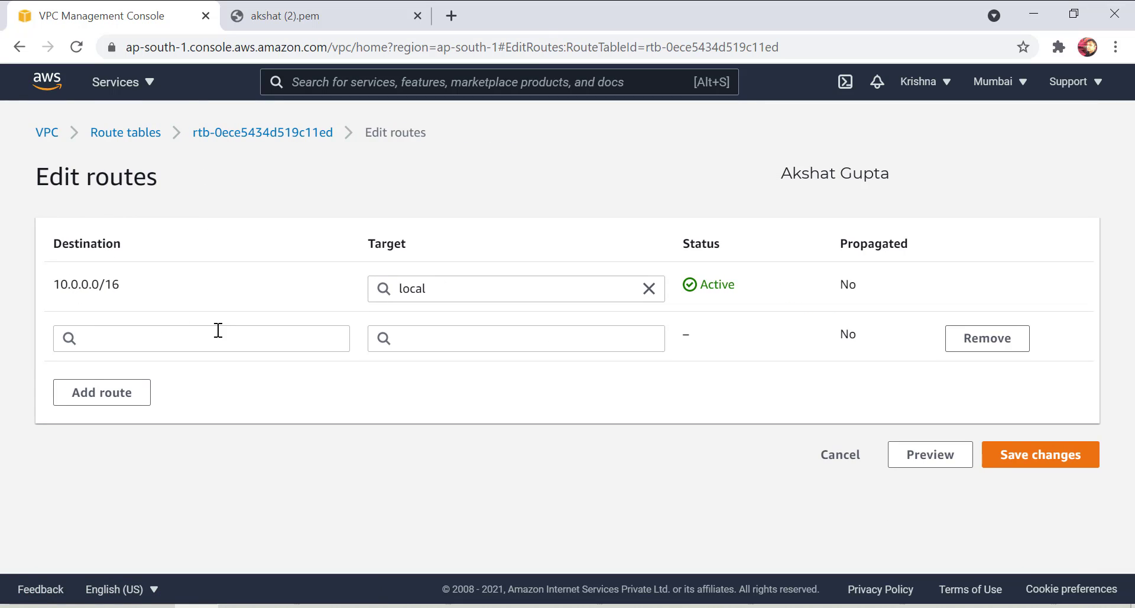
left_click(195, 334)
left_click(158, 162)
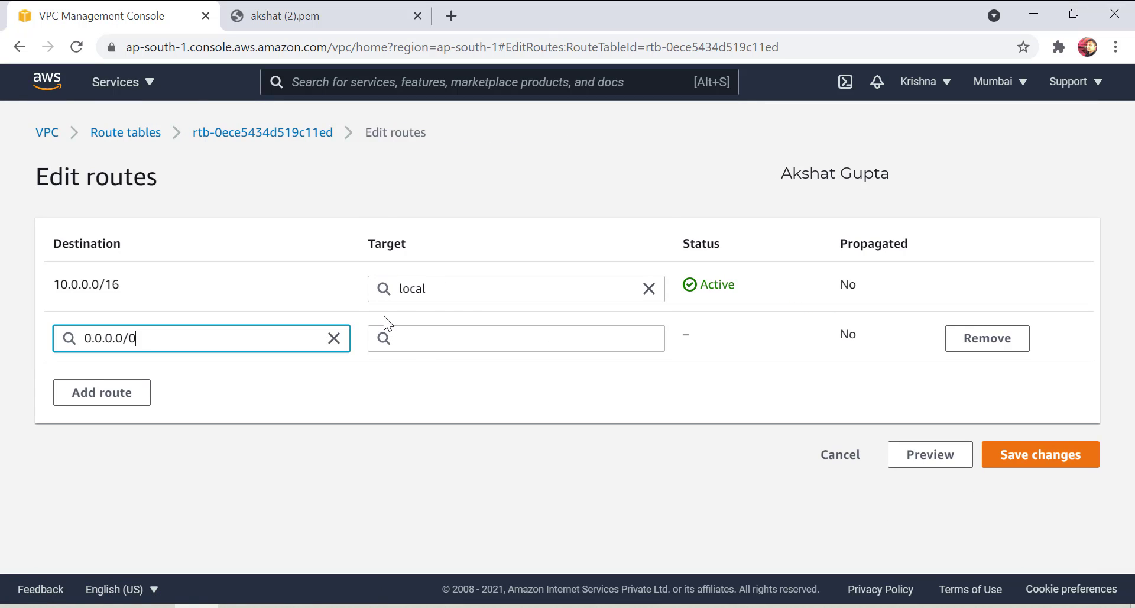
left_click(421, 338)
left_click(423, 286)
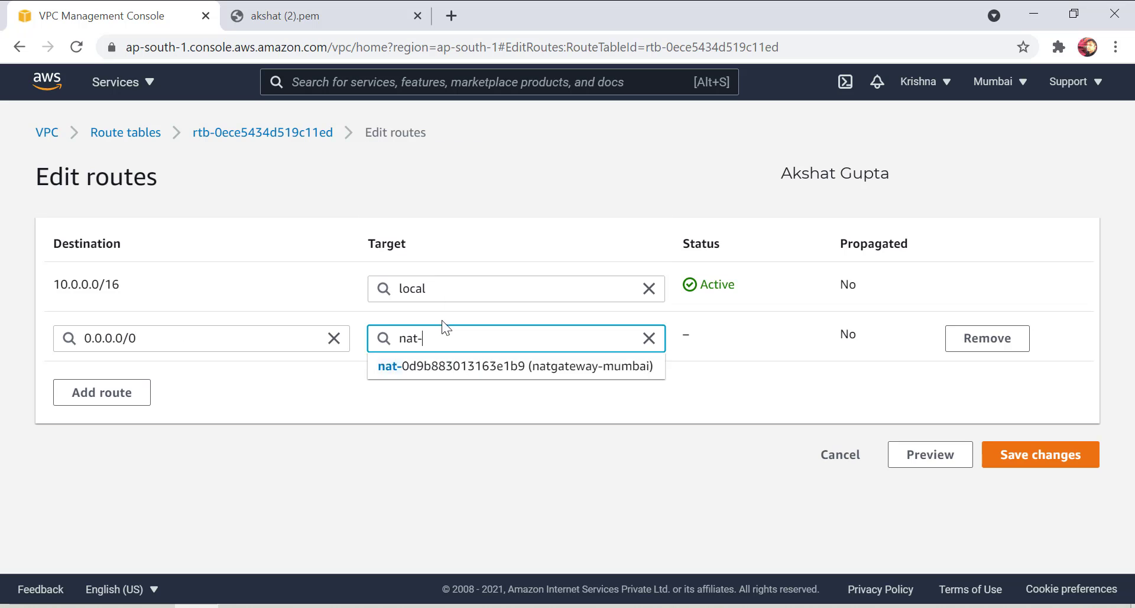
left_click(443, 365)
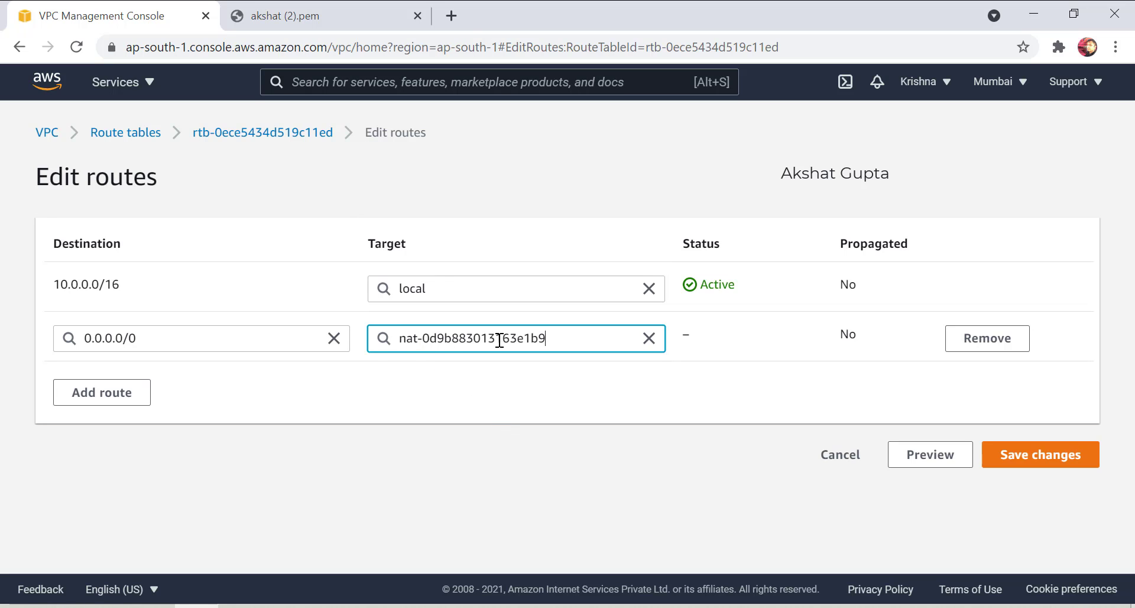
left_click(1065, 460)
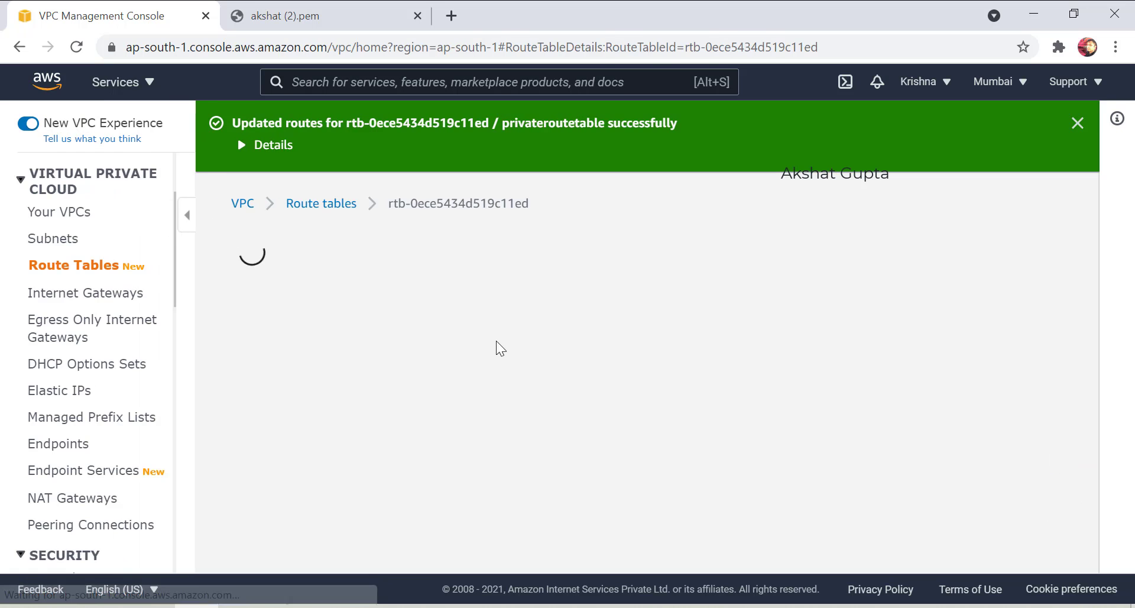
left_click(74, 498)
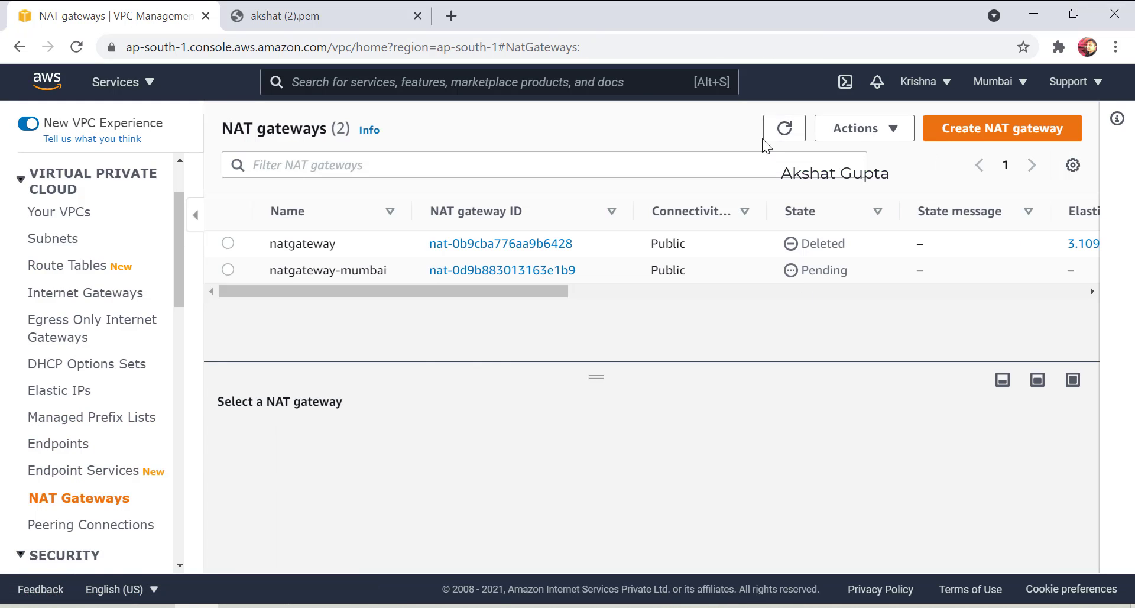
Refresh the NAT gateways list until natgateway-mumbai shows Available, then bring up Remote Desktop.
left_click(780, 130)
left_click(786, 129)
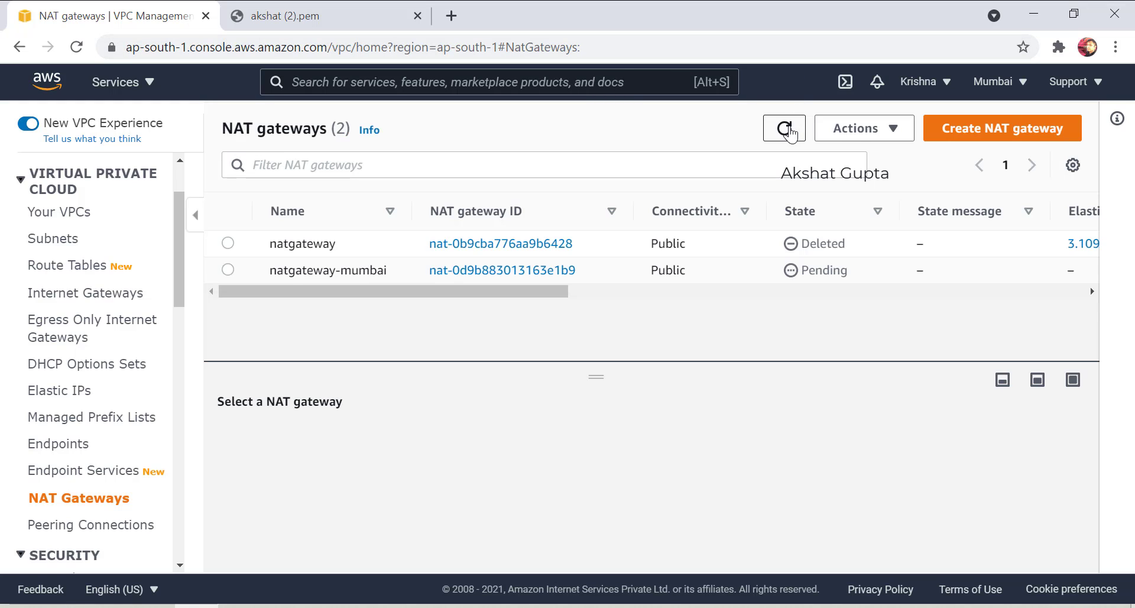
left_click(791, 133)
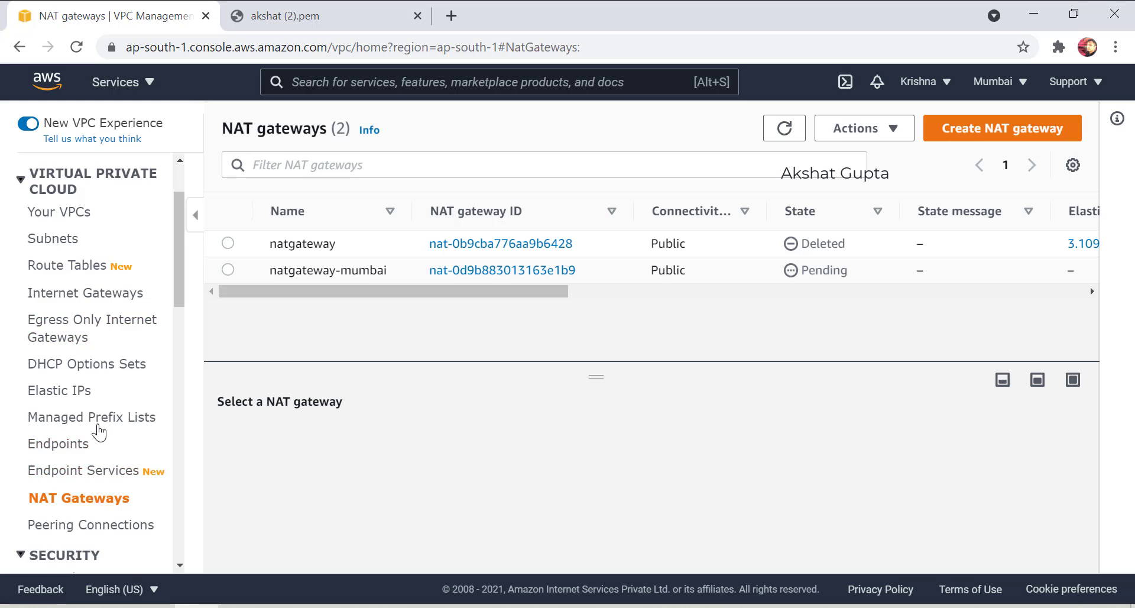
scroll(96, 425, "down", 3)
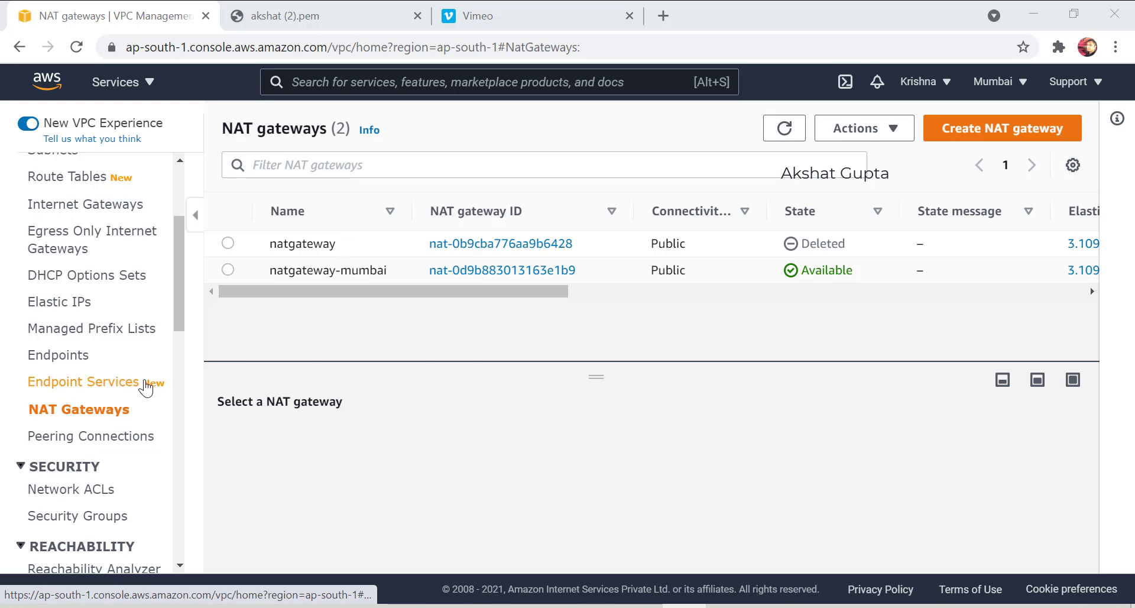
left_click(729, 605)
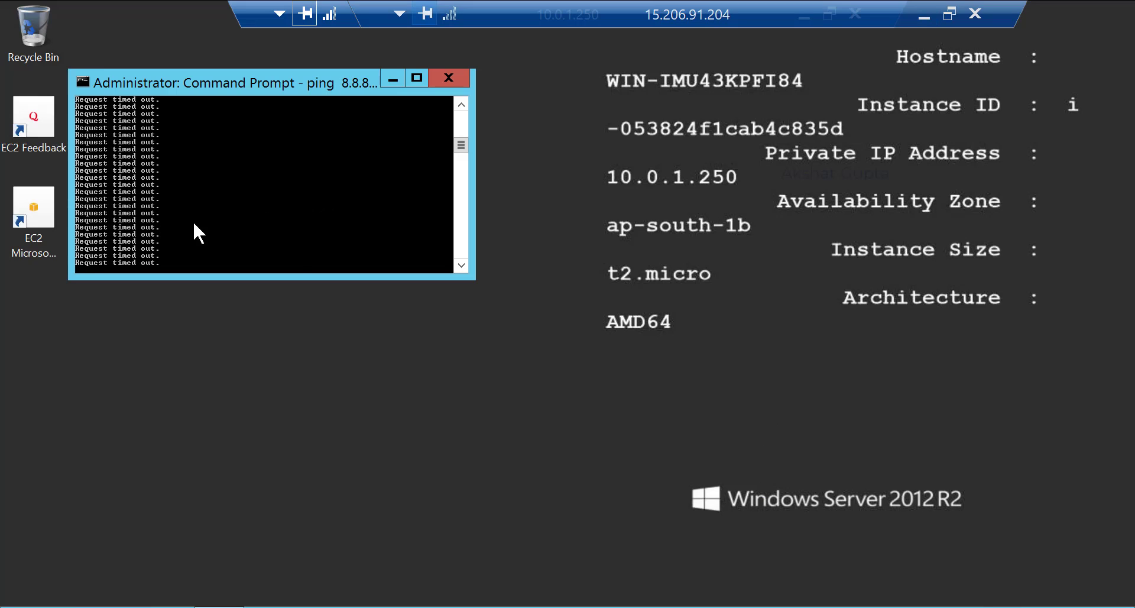
Close the old Command Prompt window with the timed-out ping.
scroll(295, 246, "down", 16)
scroll(294, 245, "up", 11)
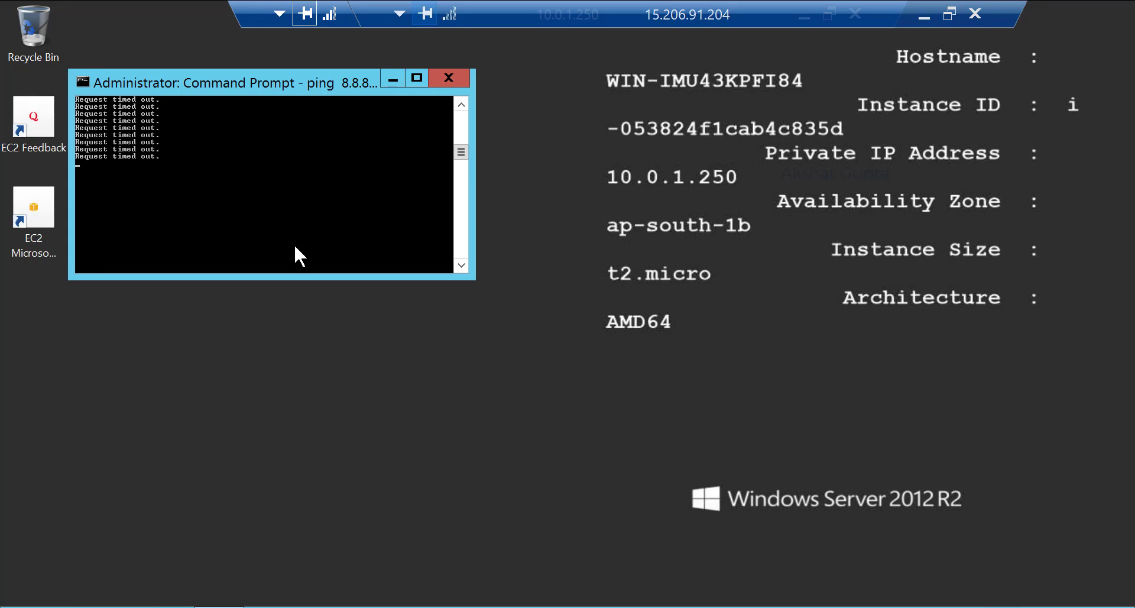
scroll(300, 209, "up", 1)
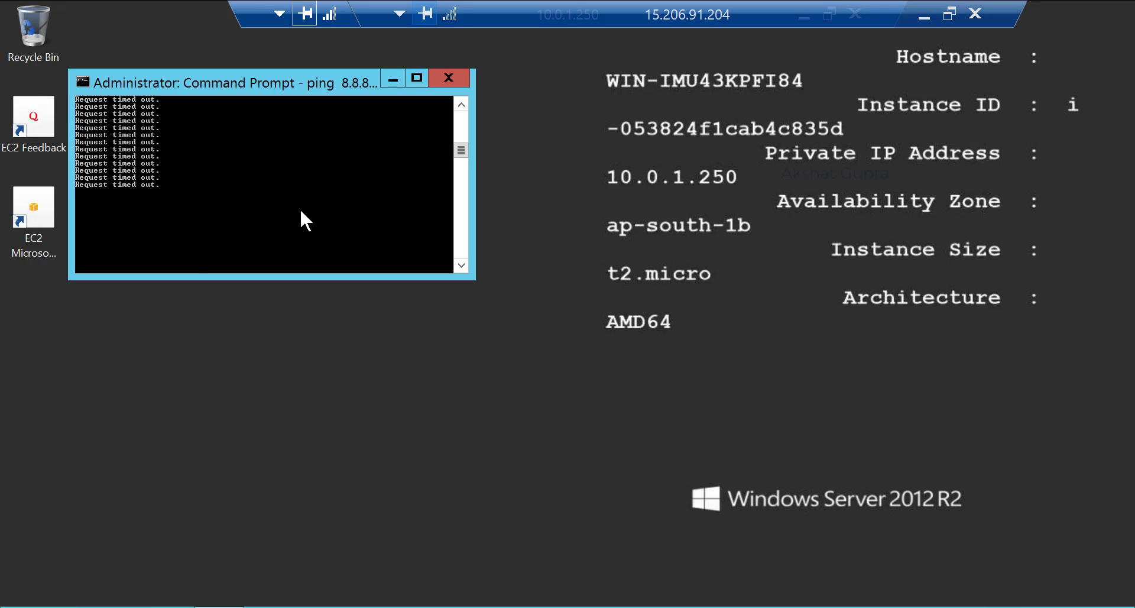
scroll(300, 208, "up", 5)
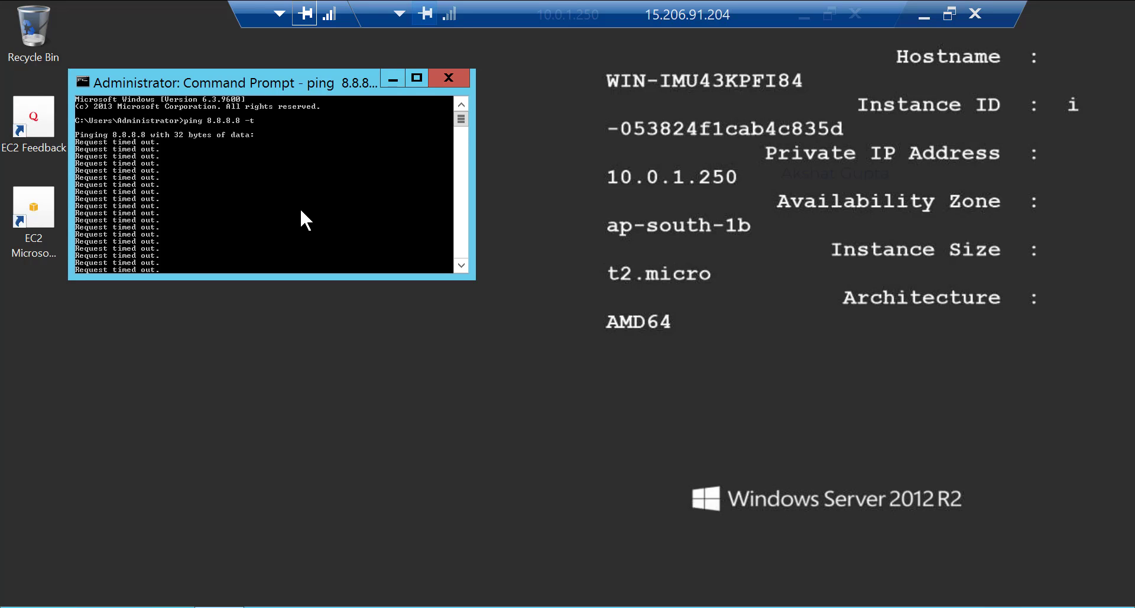
scroll(267, 186, "down", 10)
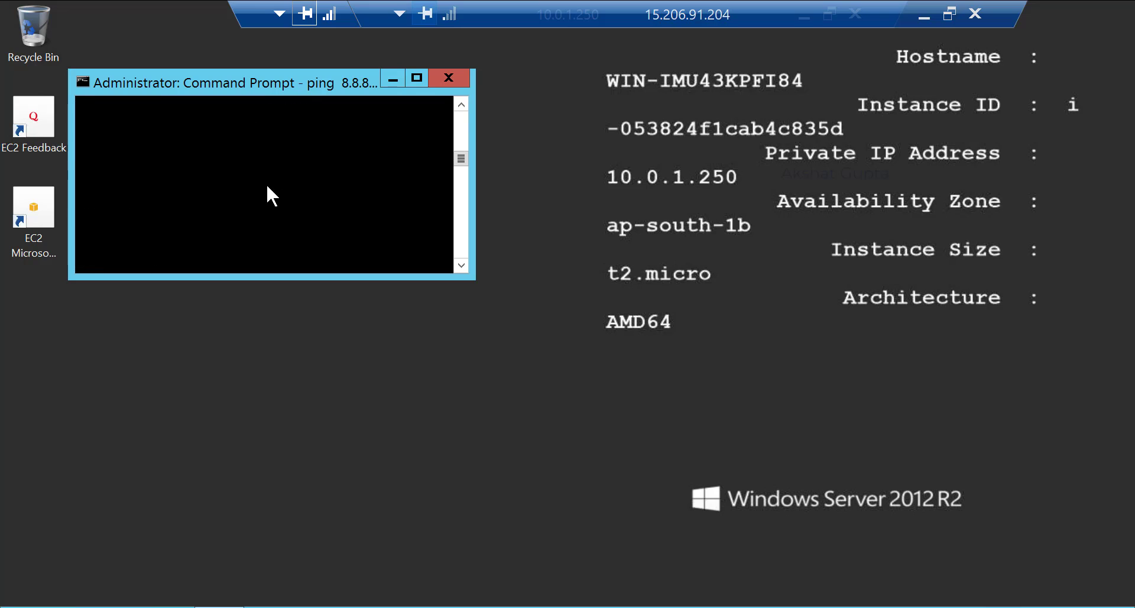
scroll(265, 185, "up", 7)
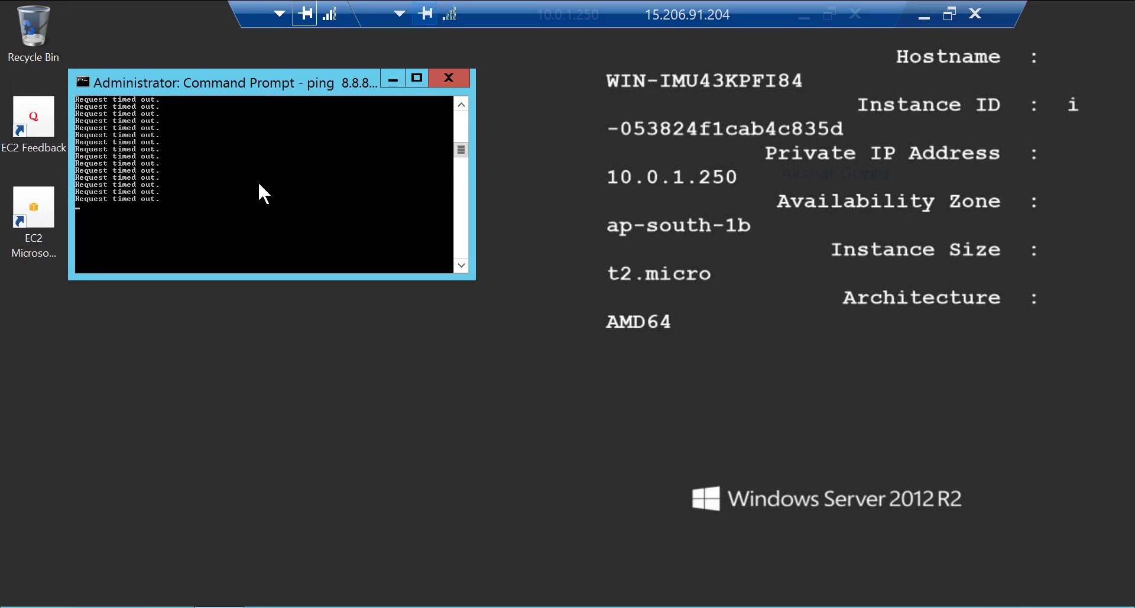
left_click(462, 75)
Open a new Command Prompt via Start search 'cmd' and run 'ping 8.8.8.8 -t'.
left_click(3, 605)
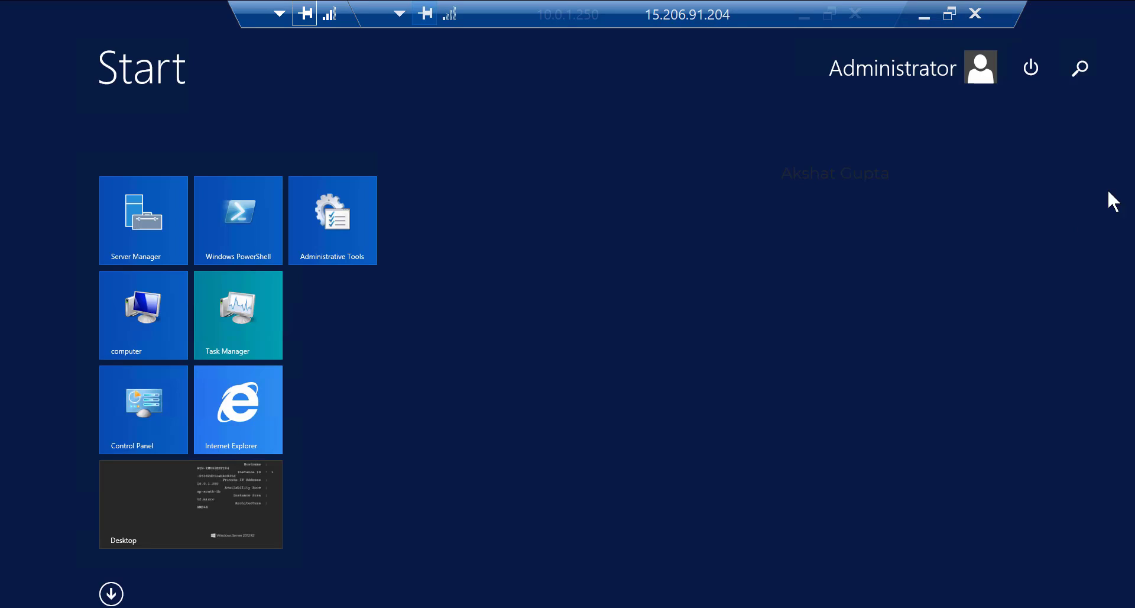
left_click(1079, 68)
type("cmd")
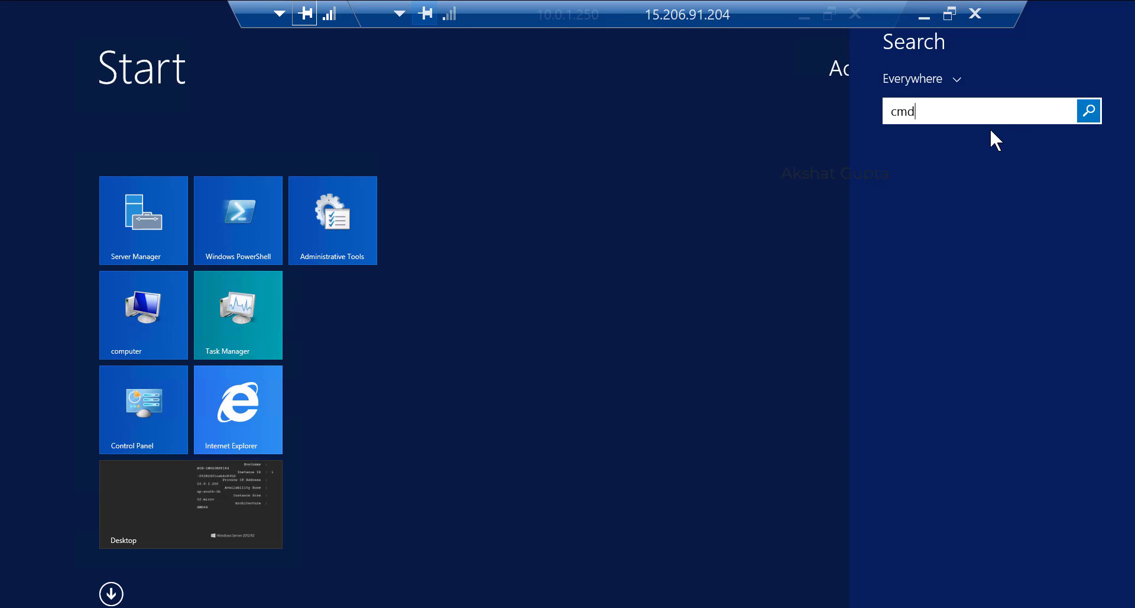
key("BackSpace")
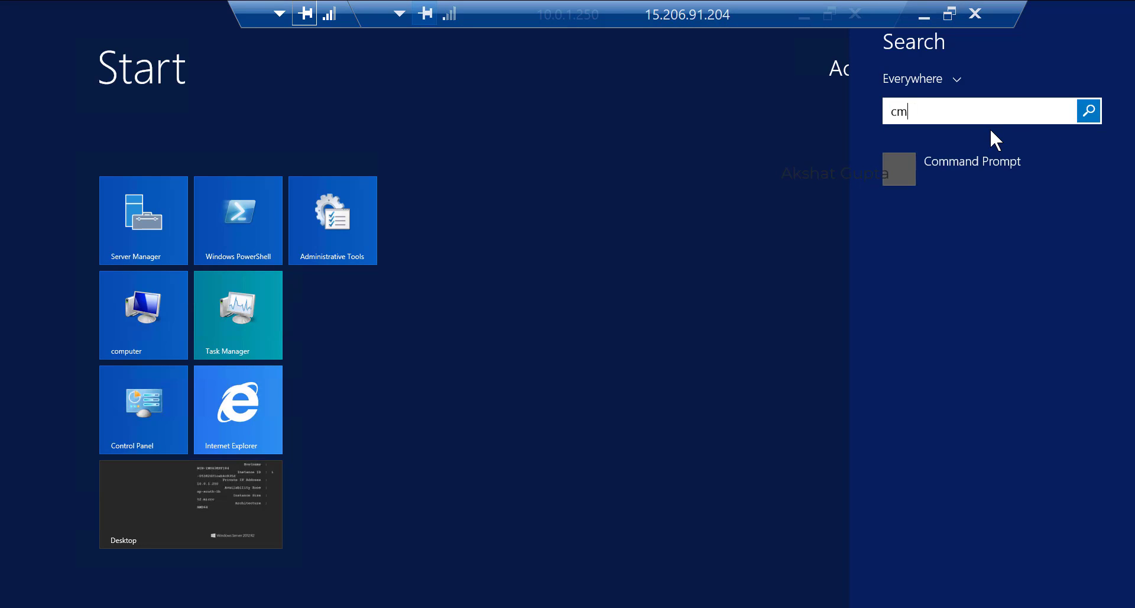
type("d")
left_click(975, 160)
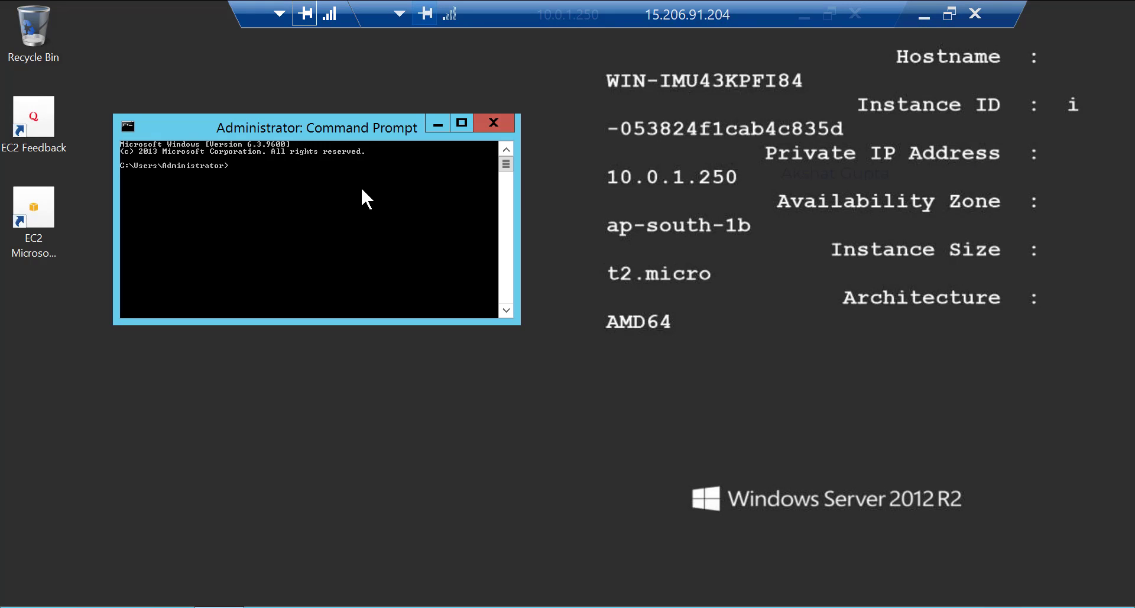
type("ping 8.8.8.8 -t")
key("Return")
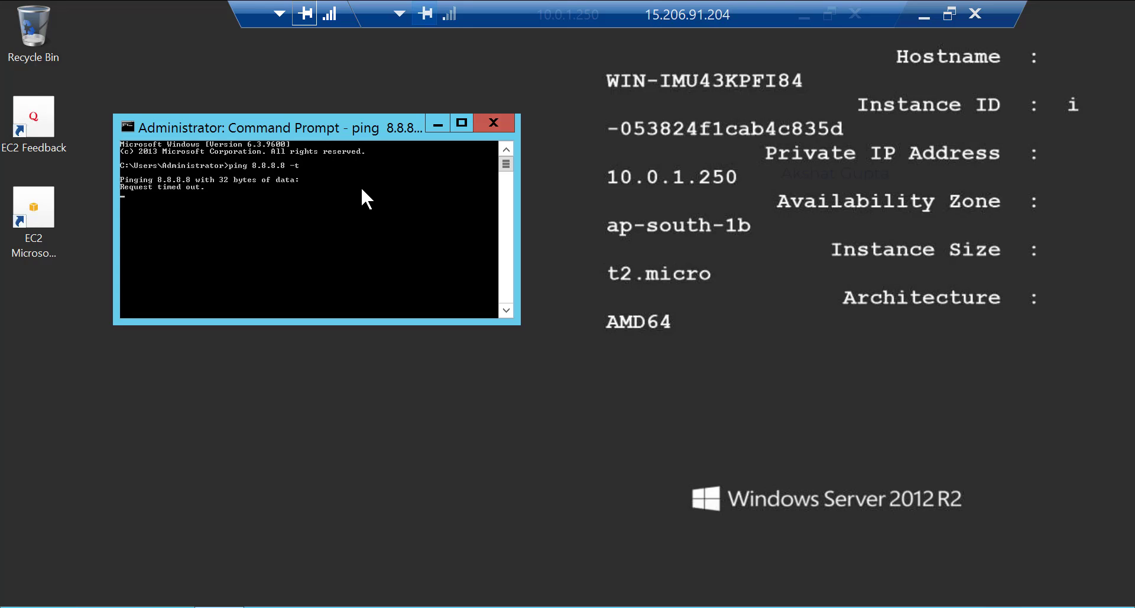
mouse_move(1130, 603)
Minimize the remote session, select natgateway-mumbai, and open then dismiss its Actions menu.
left_click(922, 17)
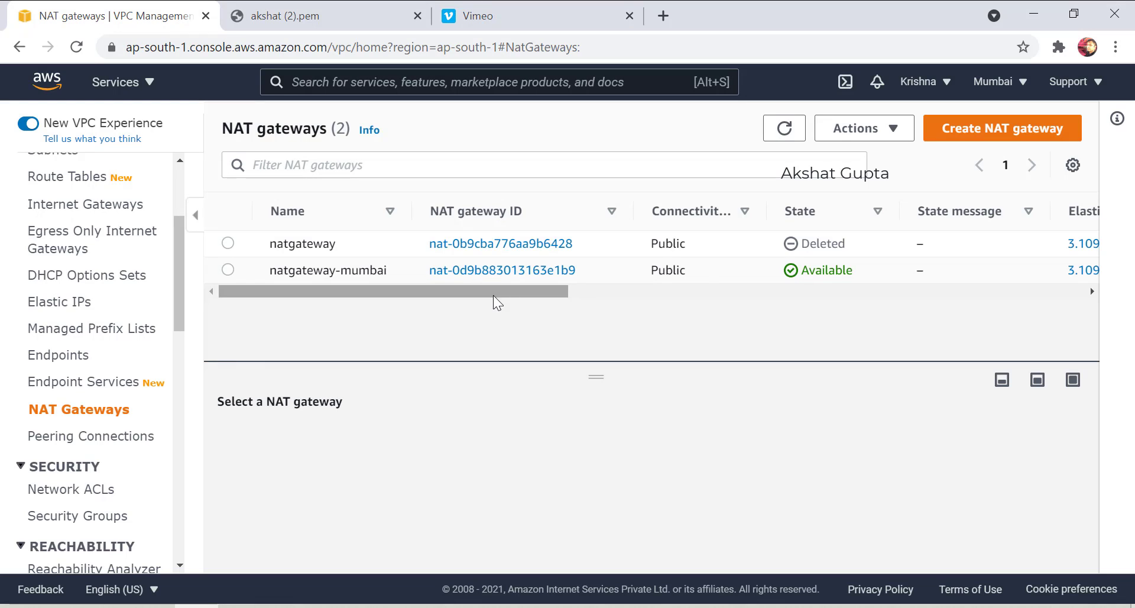
left_click_drag(495, 292, 418, 316)
left_click(228, 270)
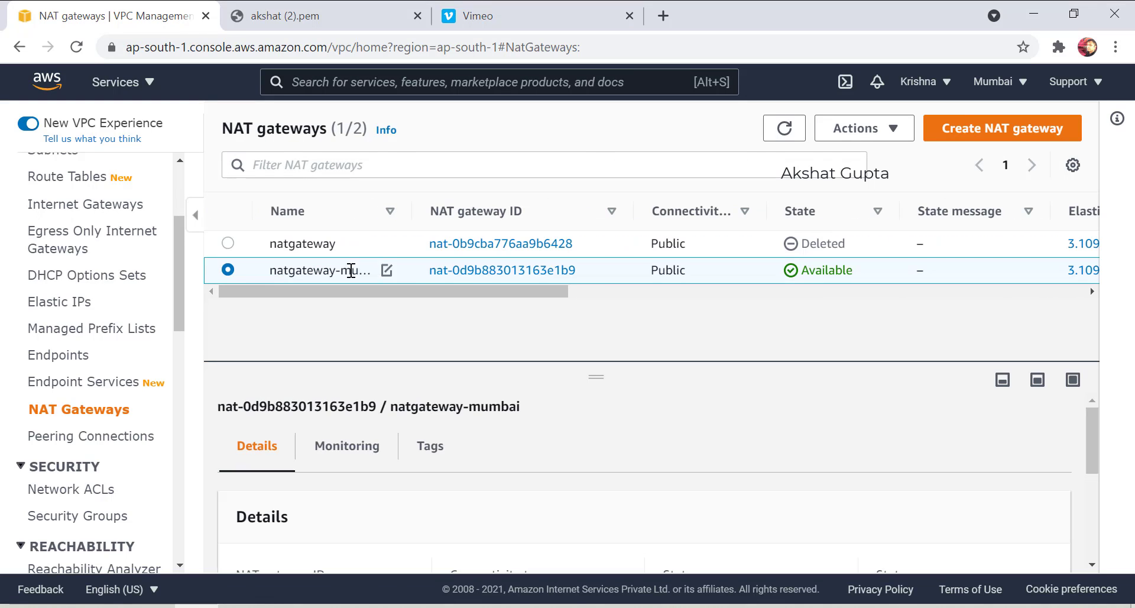
left_click(862, 138)
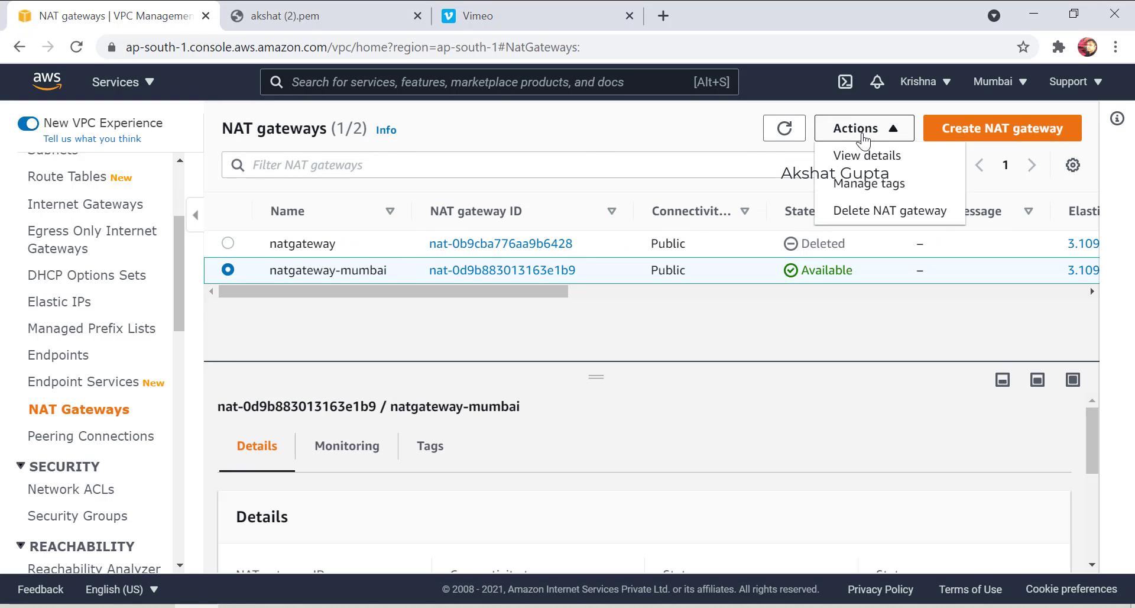
left_click(862, 139)
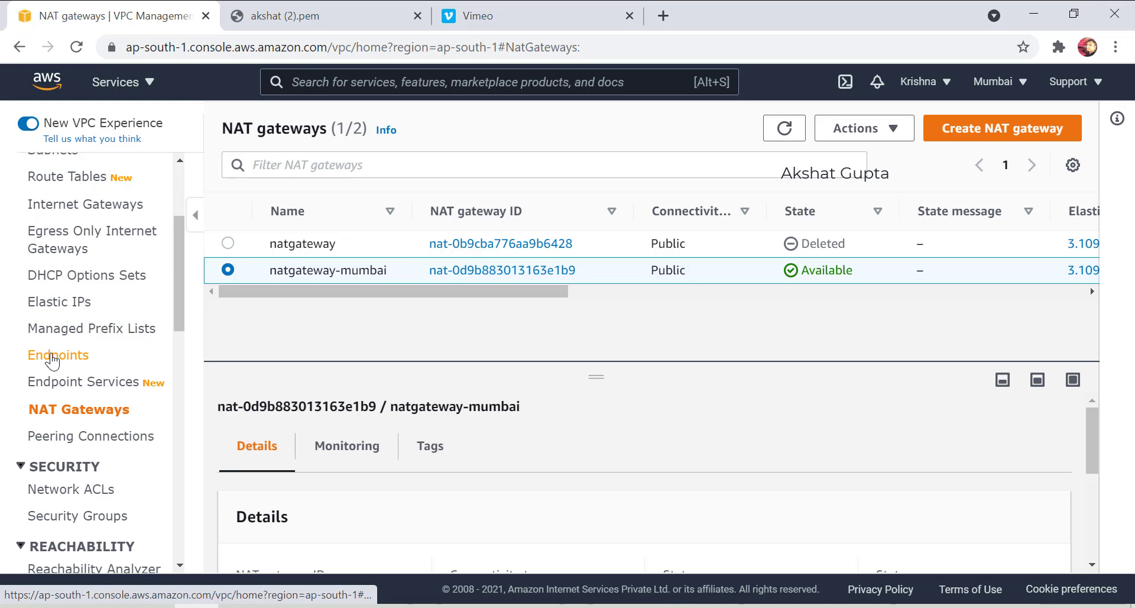
scroll(74, 275, "up", 2)
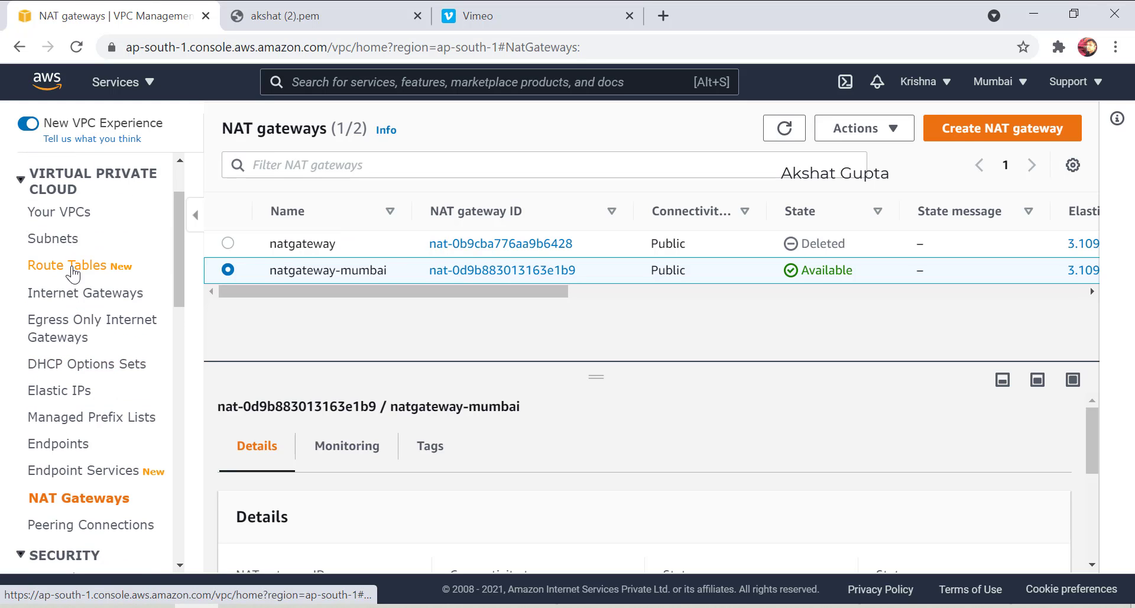
left_click(74, 273)
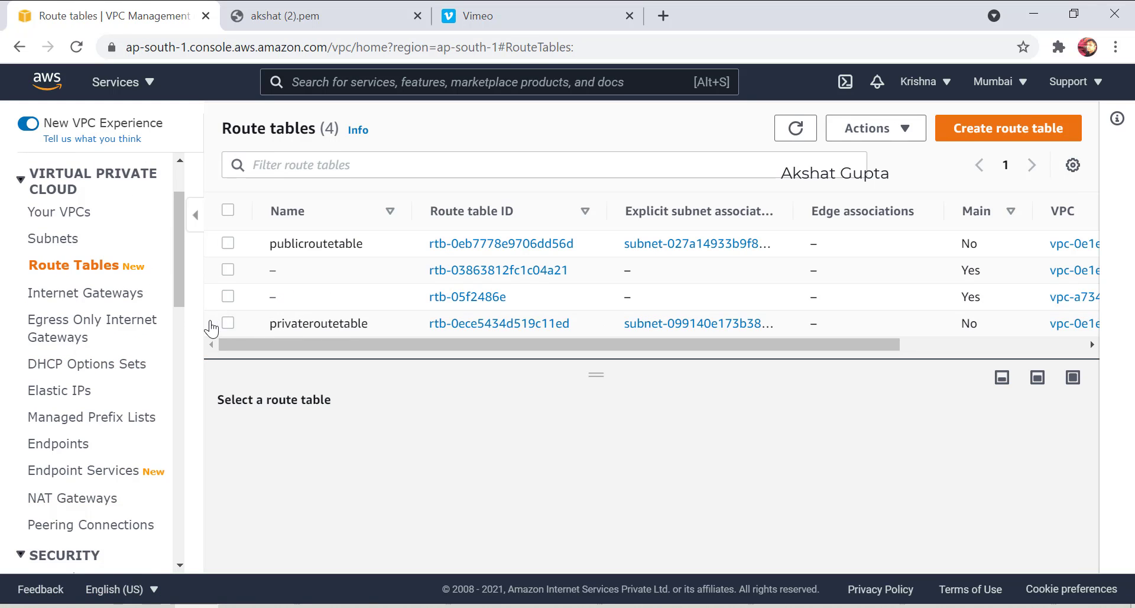
left_click(228, 323)
scroll(595, 470, "down", 2)
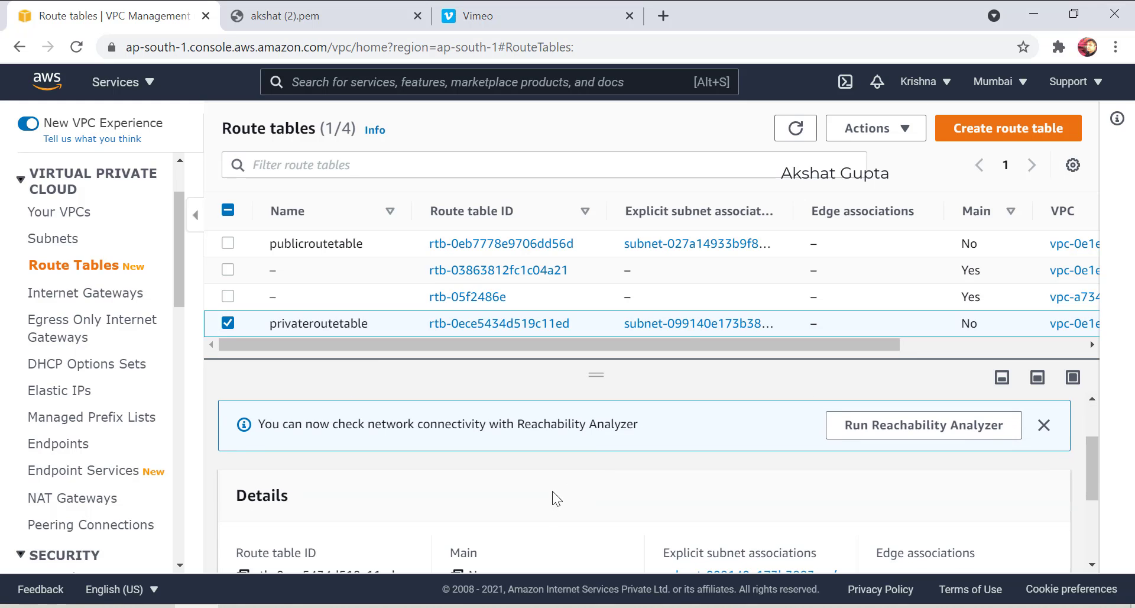
scroll(544, 498, "down", 3)
scroll(544, 498, "up", 5)
left_click(346, 452)
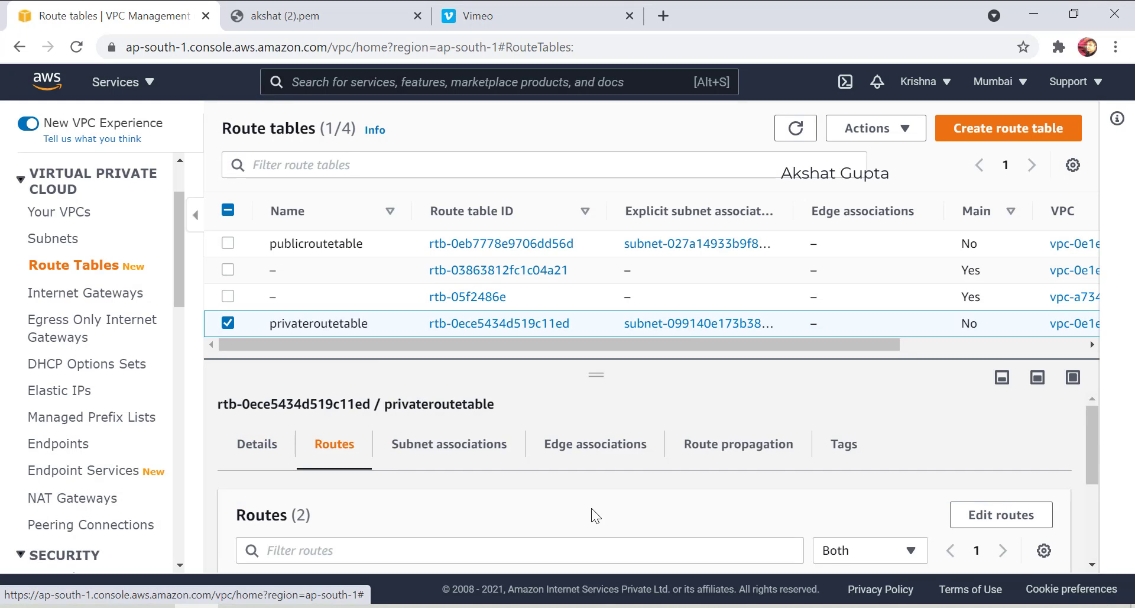
scroll(591, 508, "down", 3)
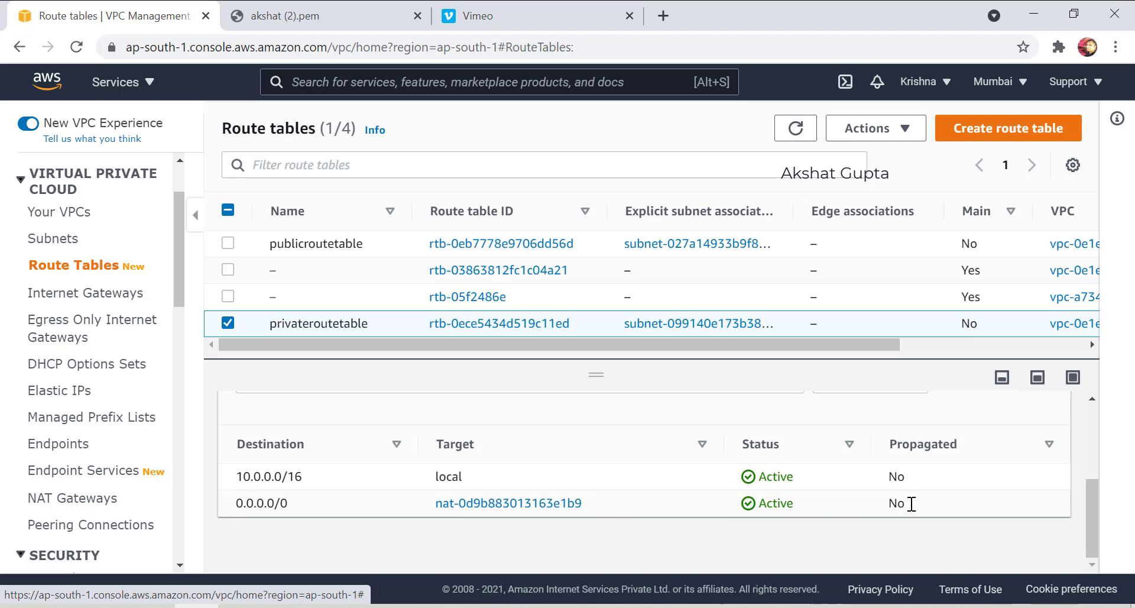
scroll(912, 503, "up", 3)
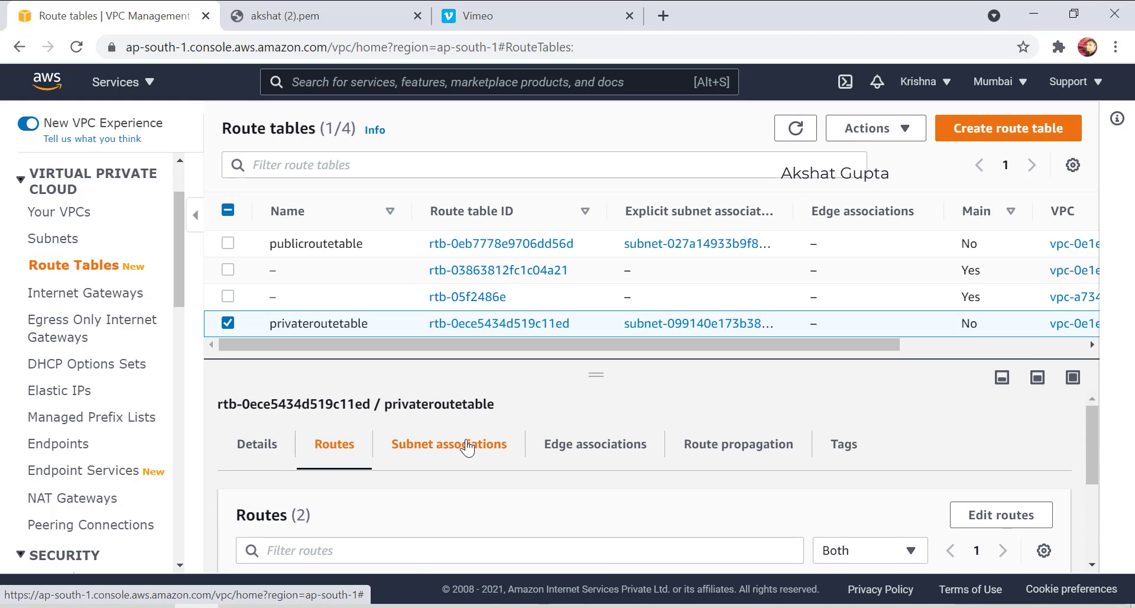
left_click(467, 447)
scroll(399, 497, "down", 5)
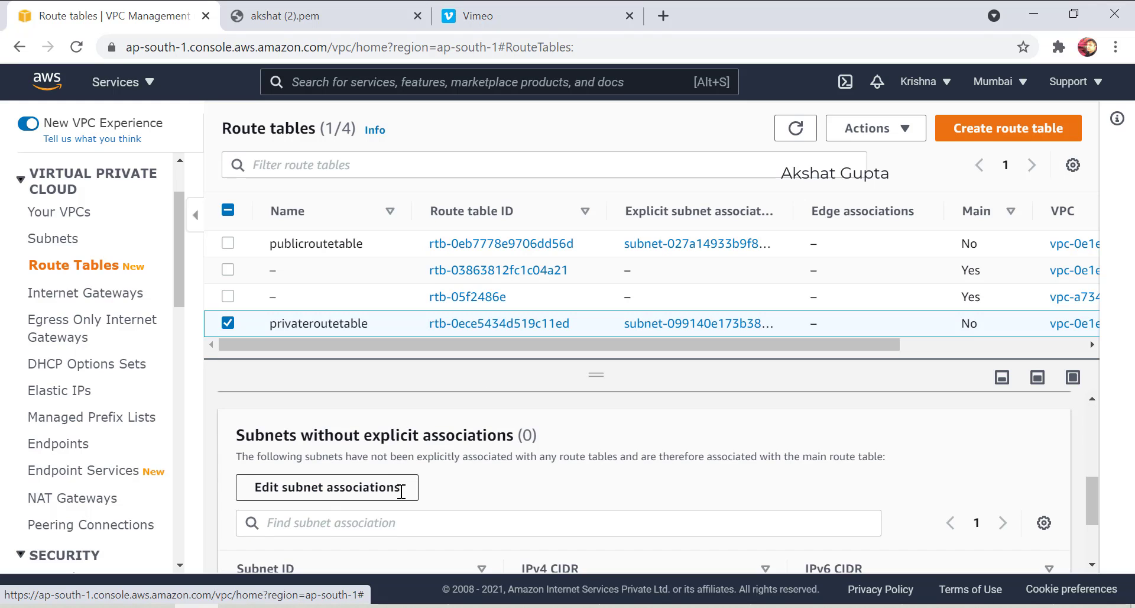
scroll(401, 492, "up", 2)
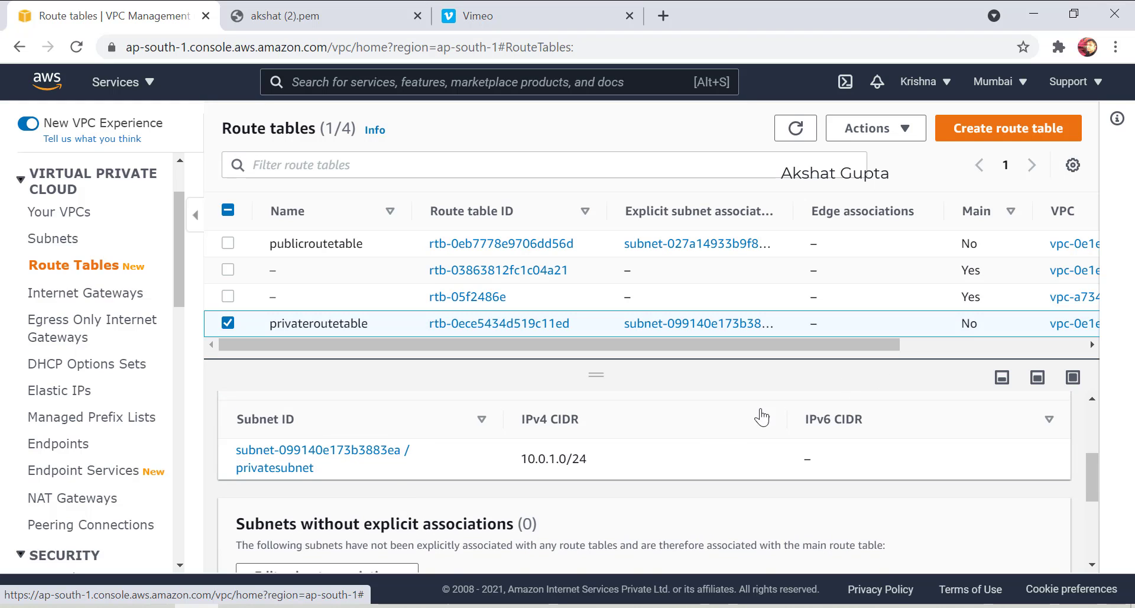
scroll(648, 482, "up", 3)
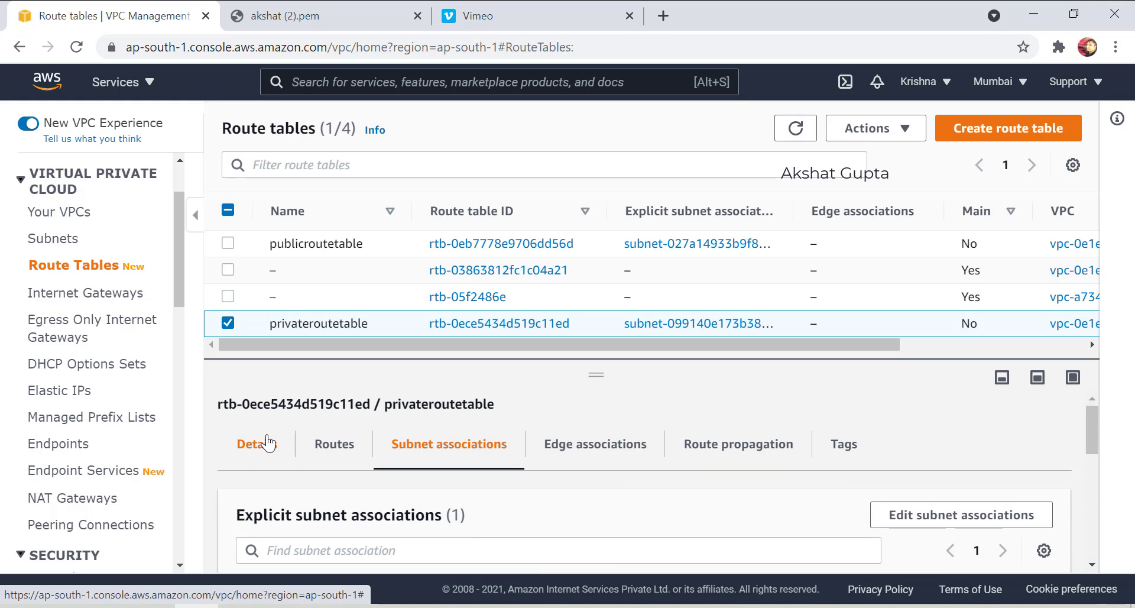
left_click(263, 449)
scroll(431, 477, "down", 2)
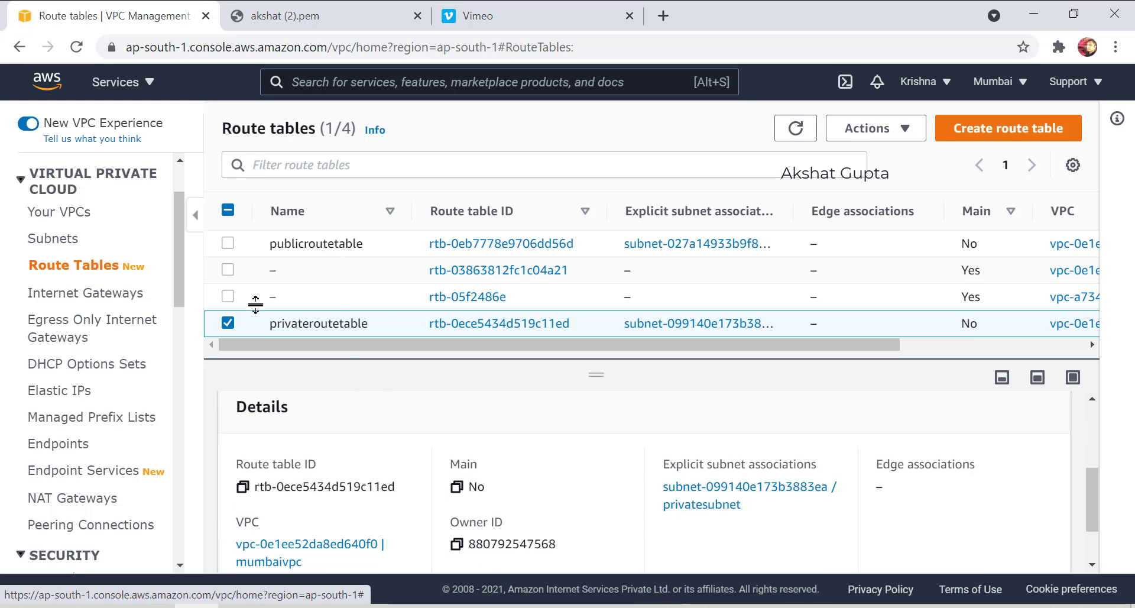
left_click(70, 502)
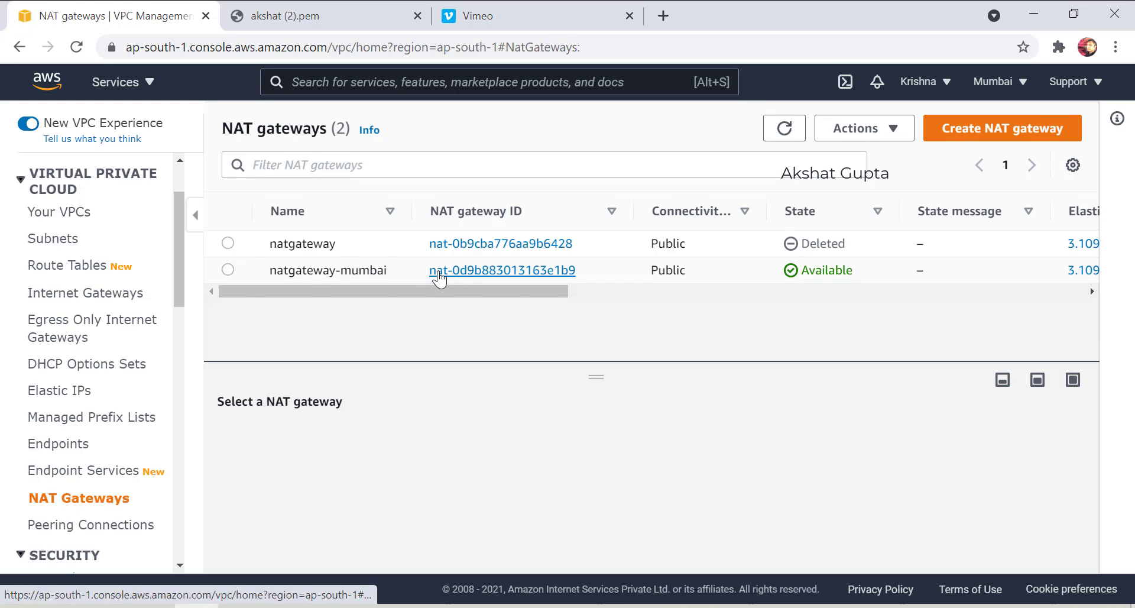
Review natgateway-mumbai's details (private IP 10.0.1.44, privatesubnet), then reselect it in the list.
left_click(440, 272)
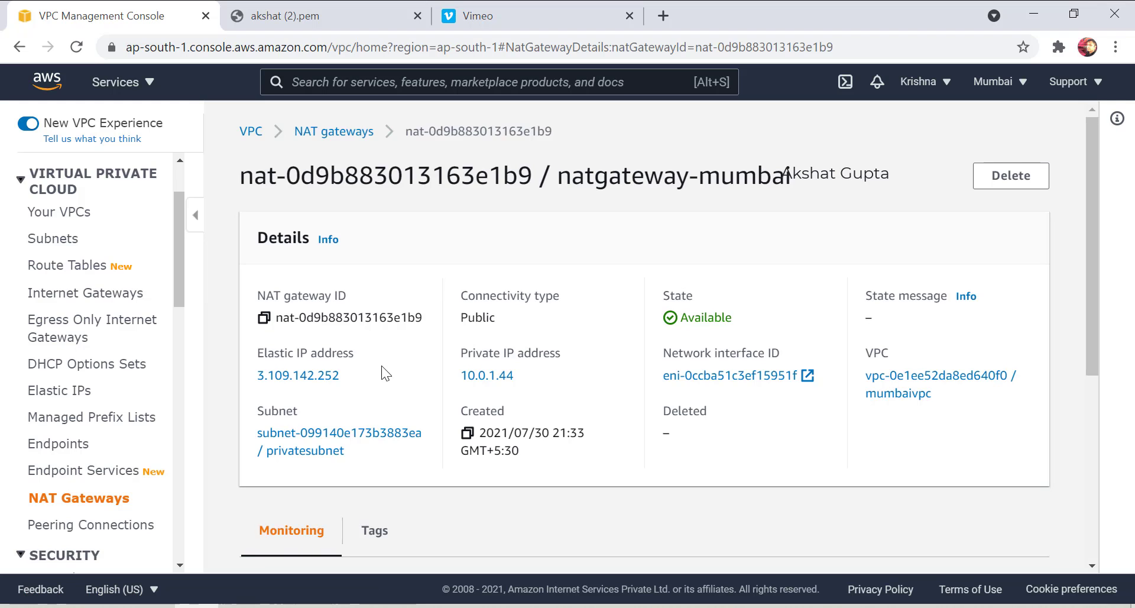
scroll(380, 375, "down", 2)
scroll(375, 368, "down", 10)
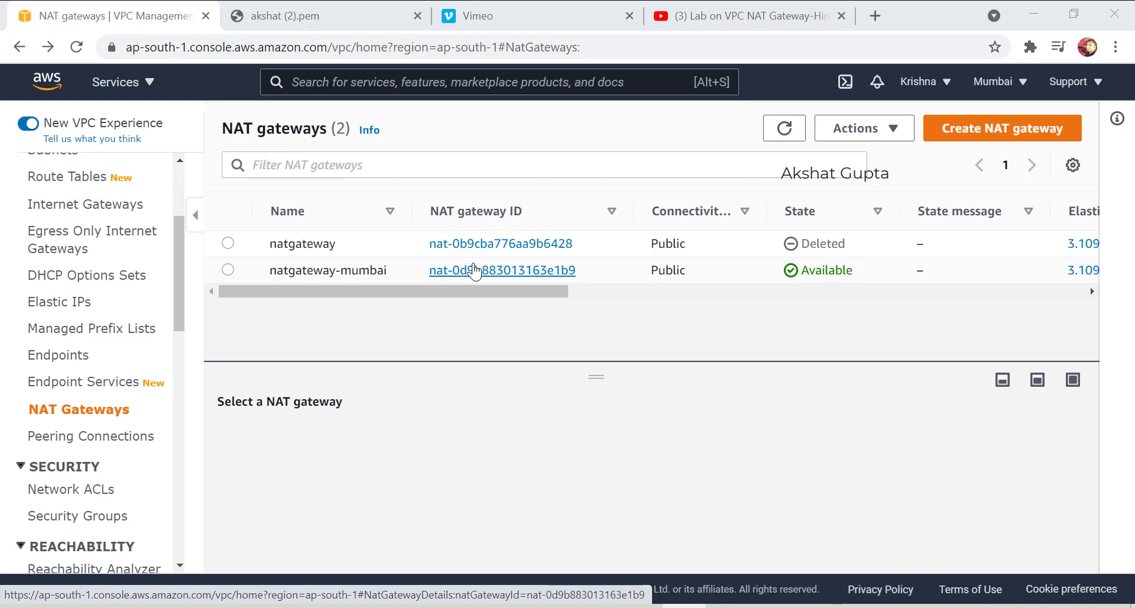
left_click(474, 270)
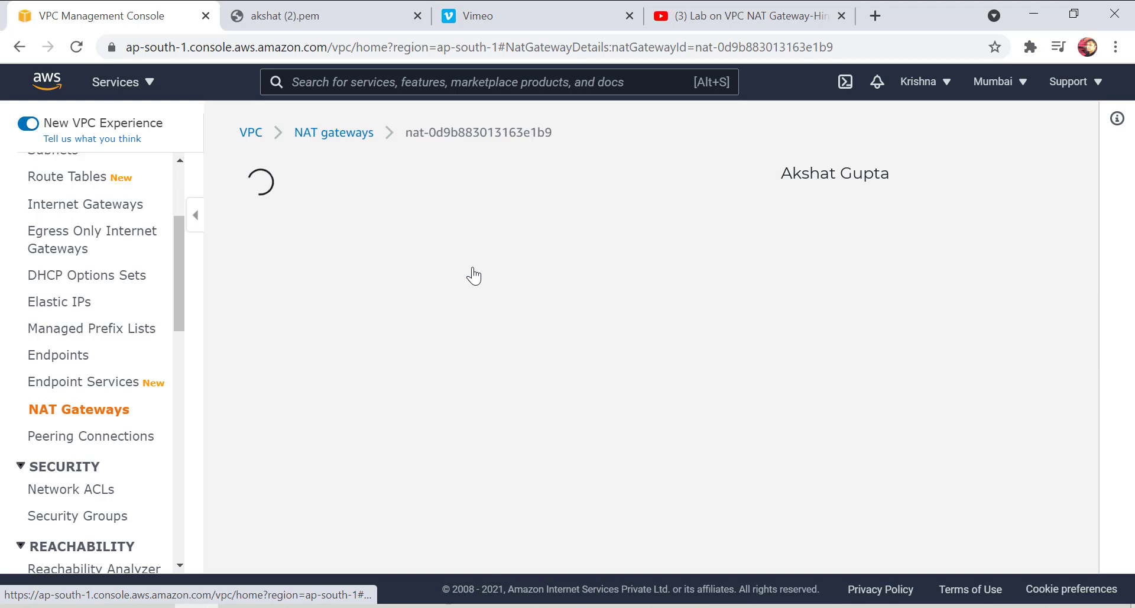
left_click_drag(514, 376, 456, 376)
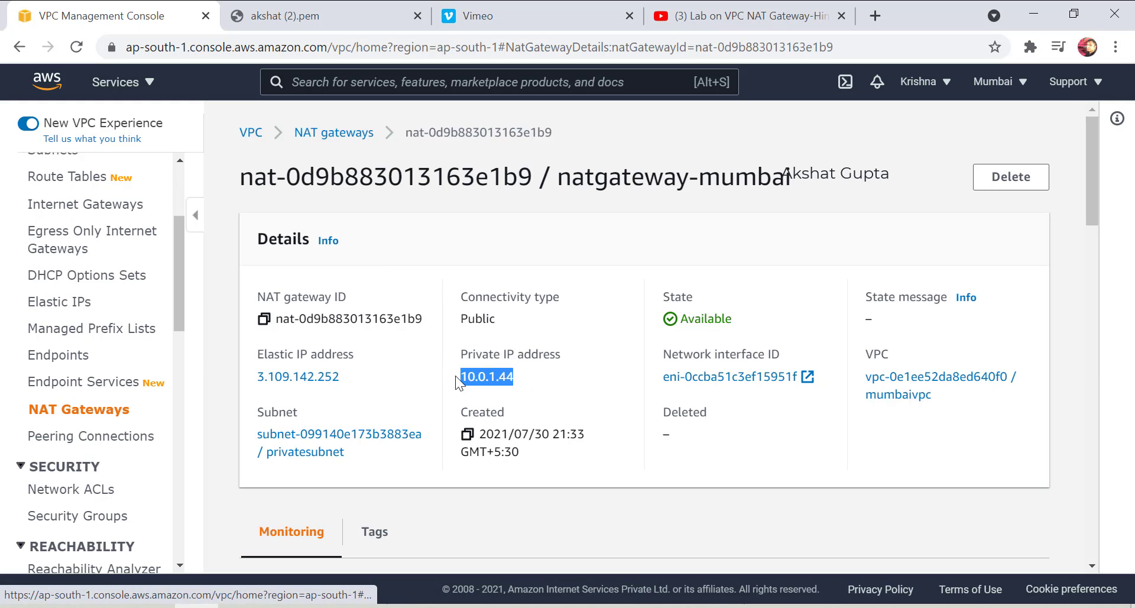
left_click_drag(278, 443, 251, 441)
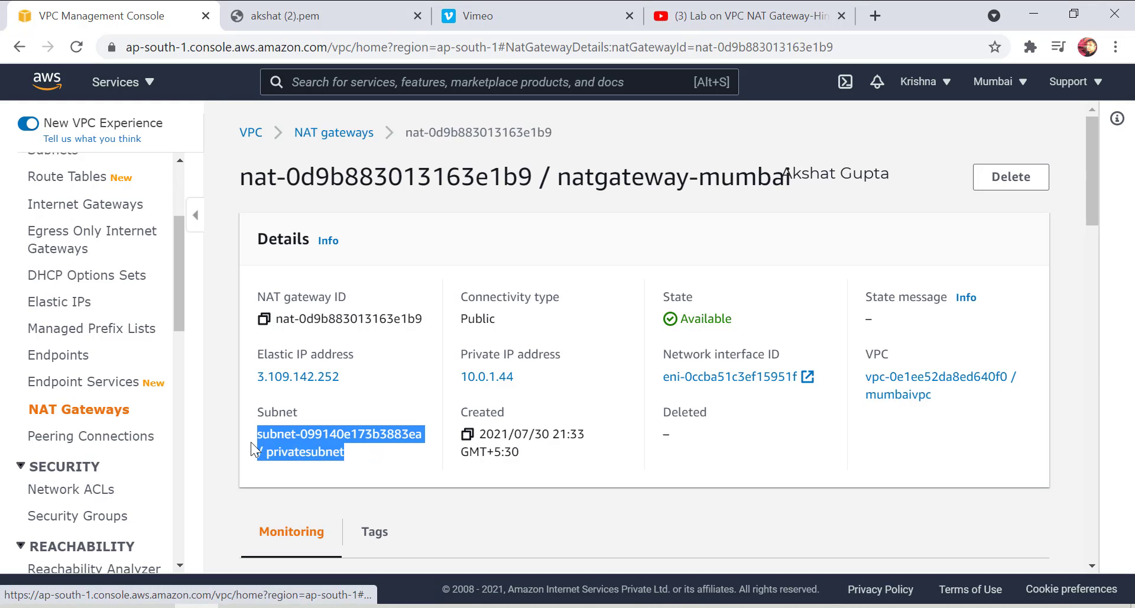
left_click(47, 408)
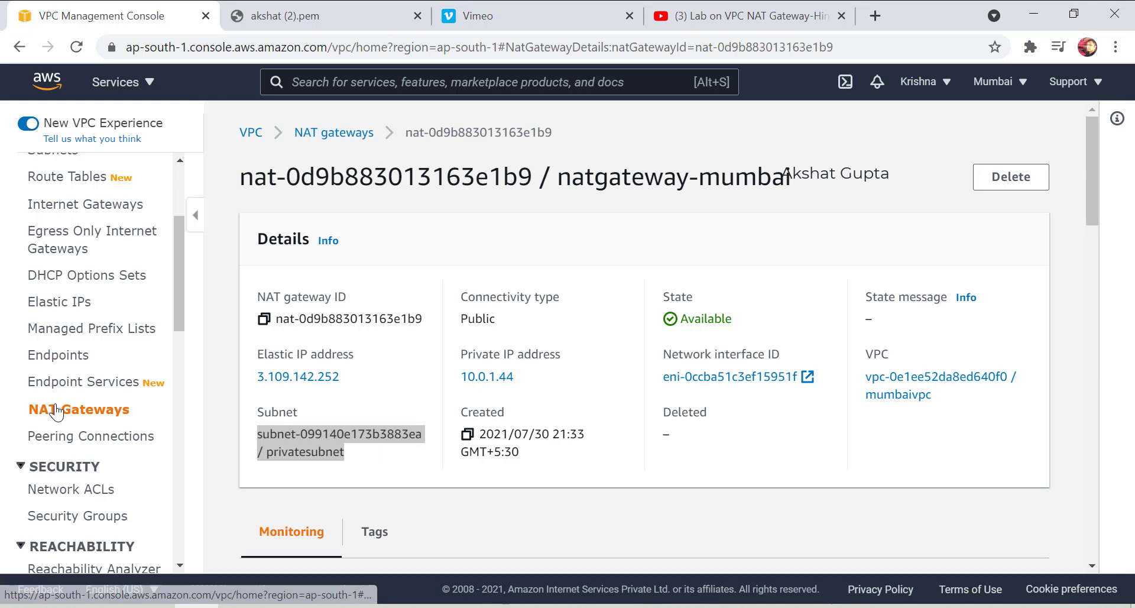
left_click(227, 270)
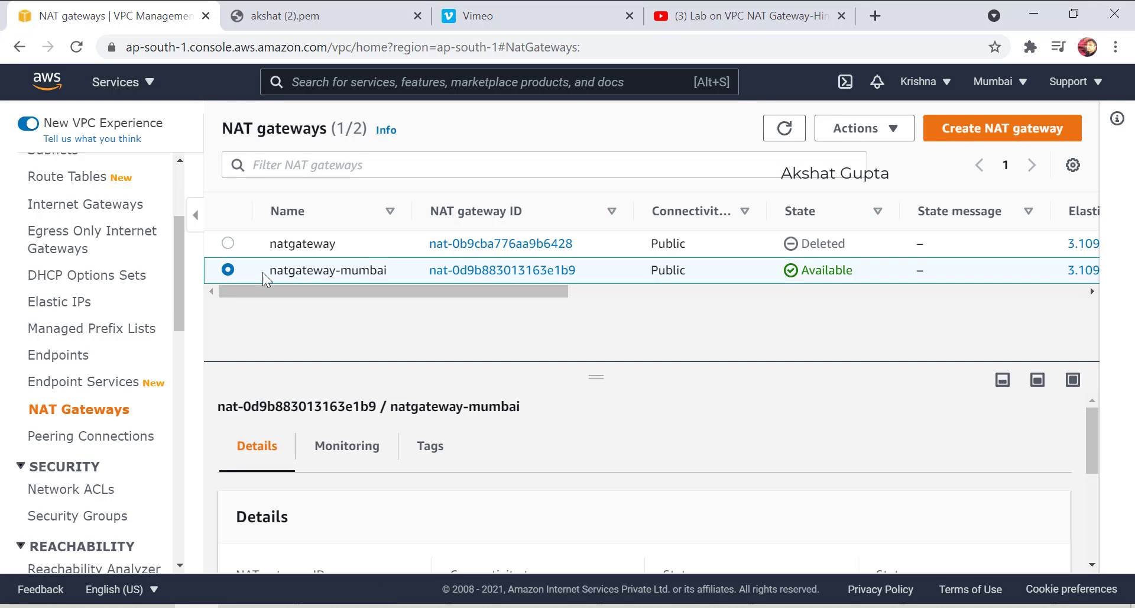
Delete natgateway-mumbai via Actions, confirming with 'delete'.
left_click(896, 135)
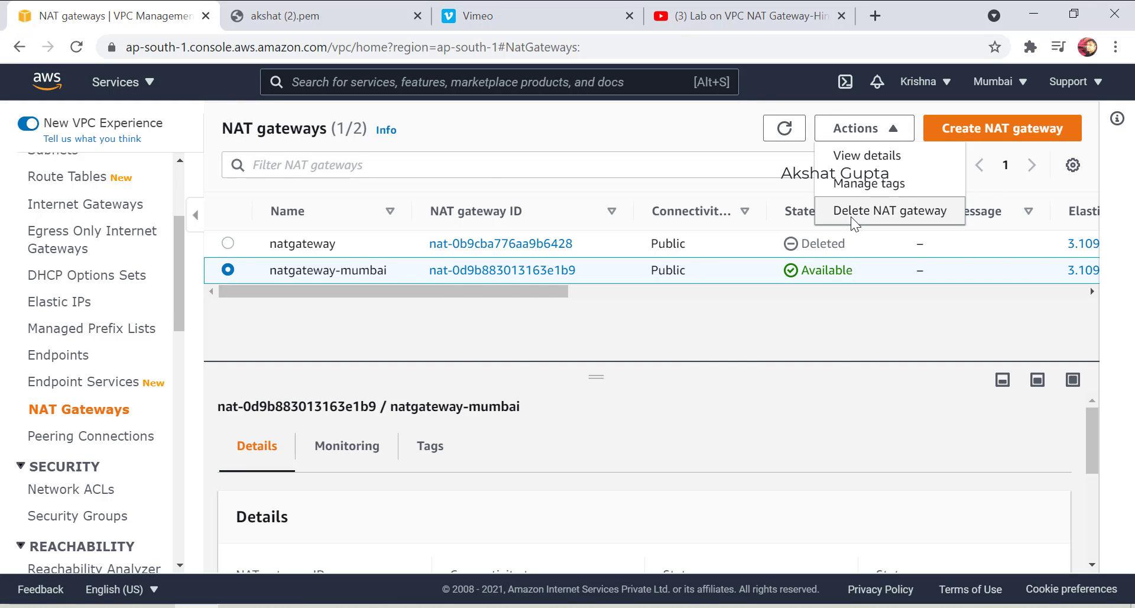
left_click(849, 220)
left_click(576, 453)
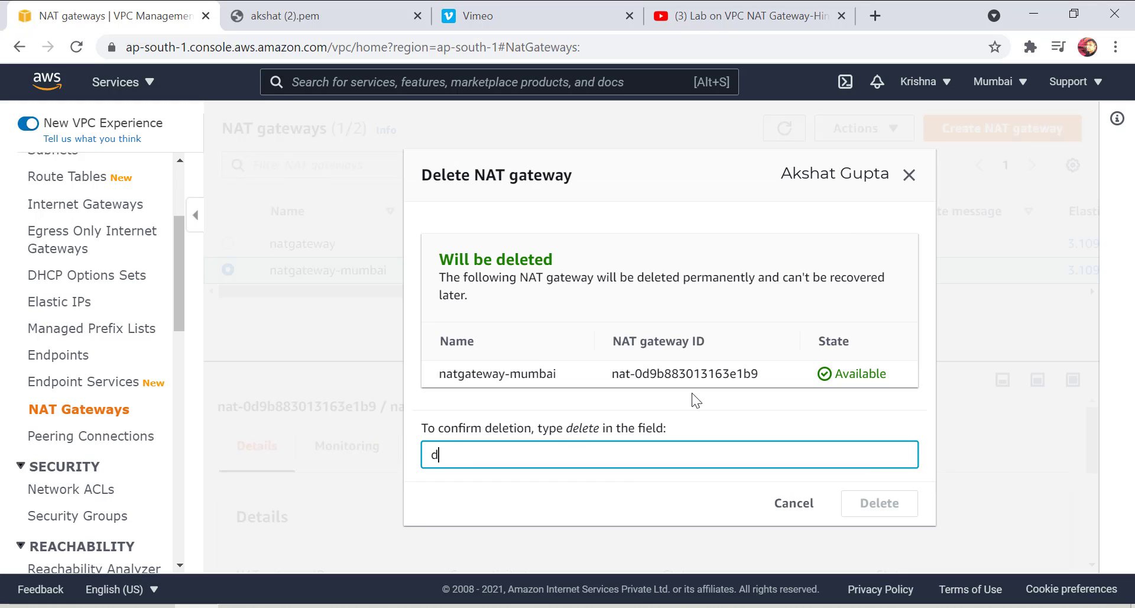
type("delete")
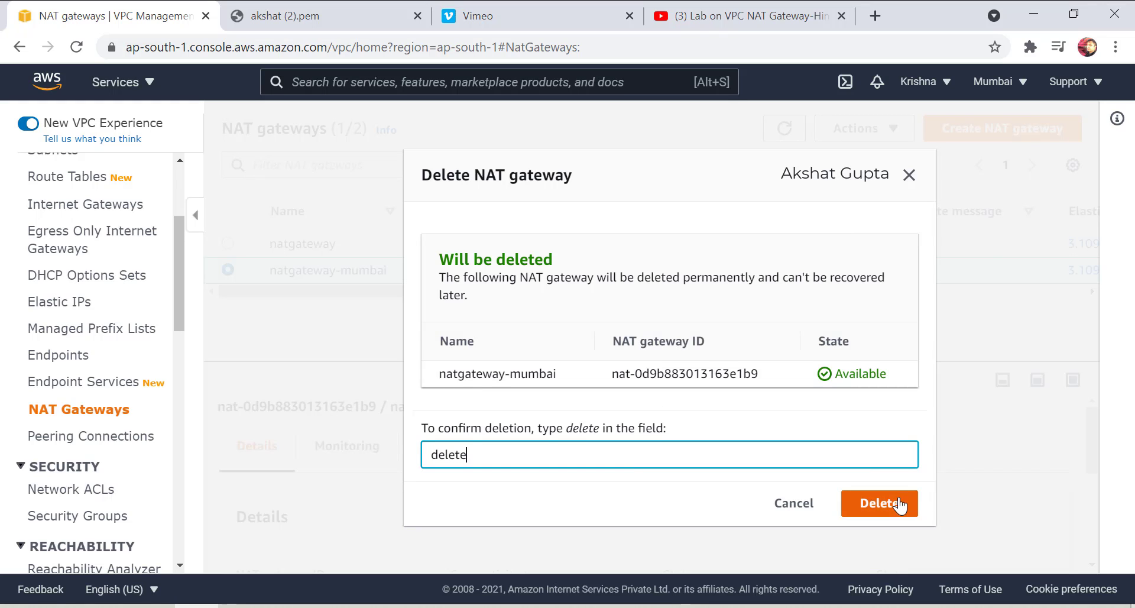
left_click(878, 504)
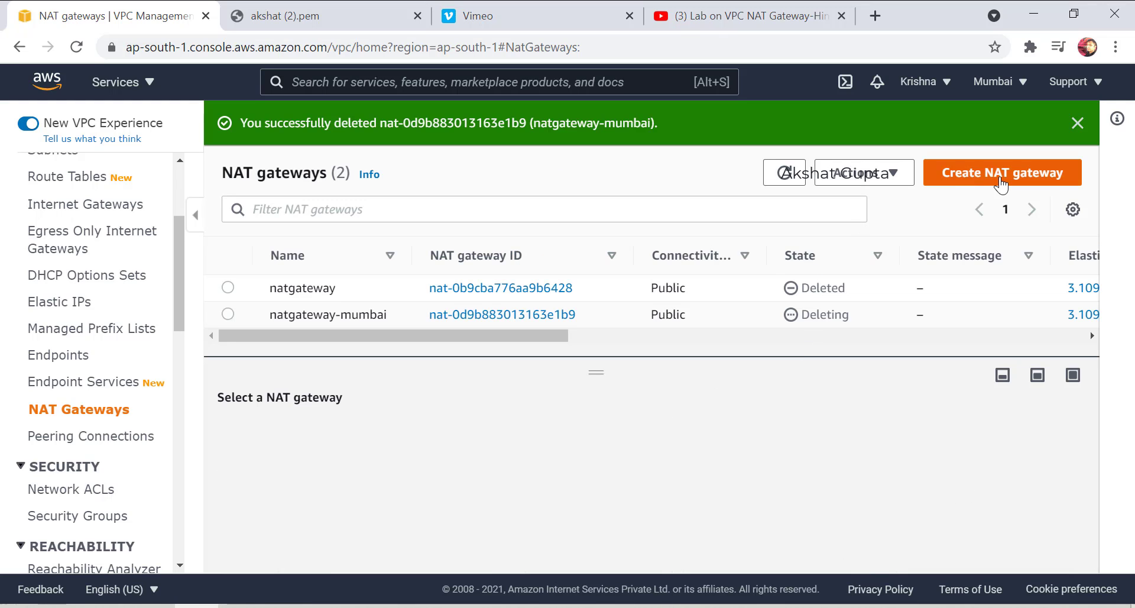
left_click(999, 184)
Name the new NAT gateway natmumbai and place it in publicsubnet.
left_click(181, 364)
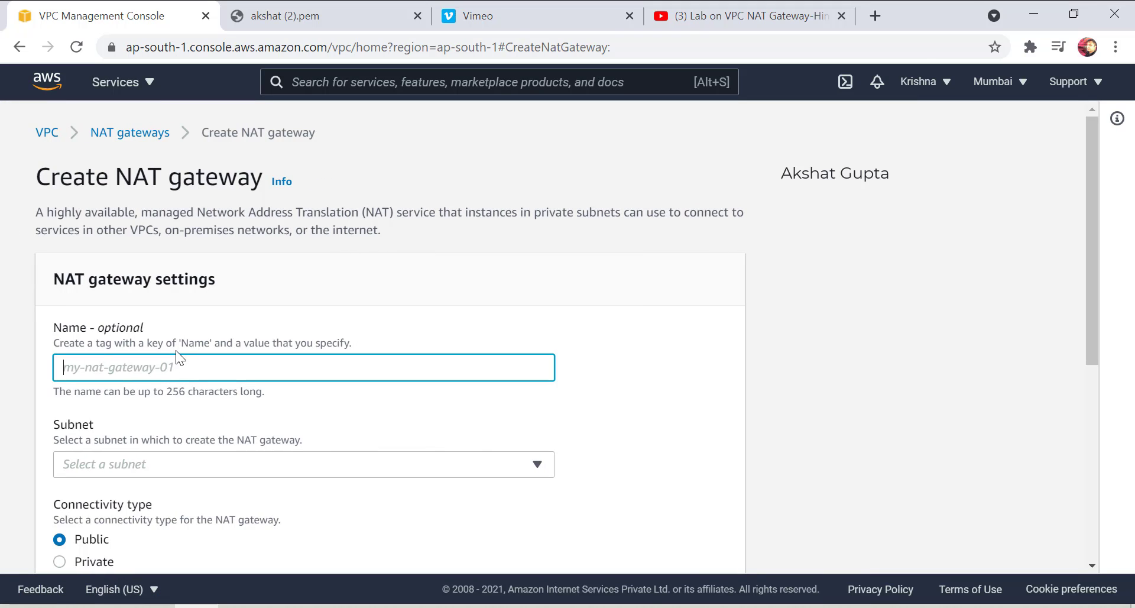
type("natmumbai")
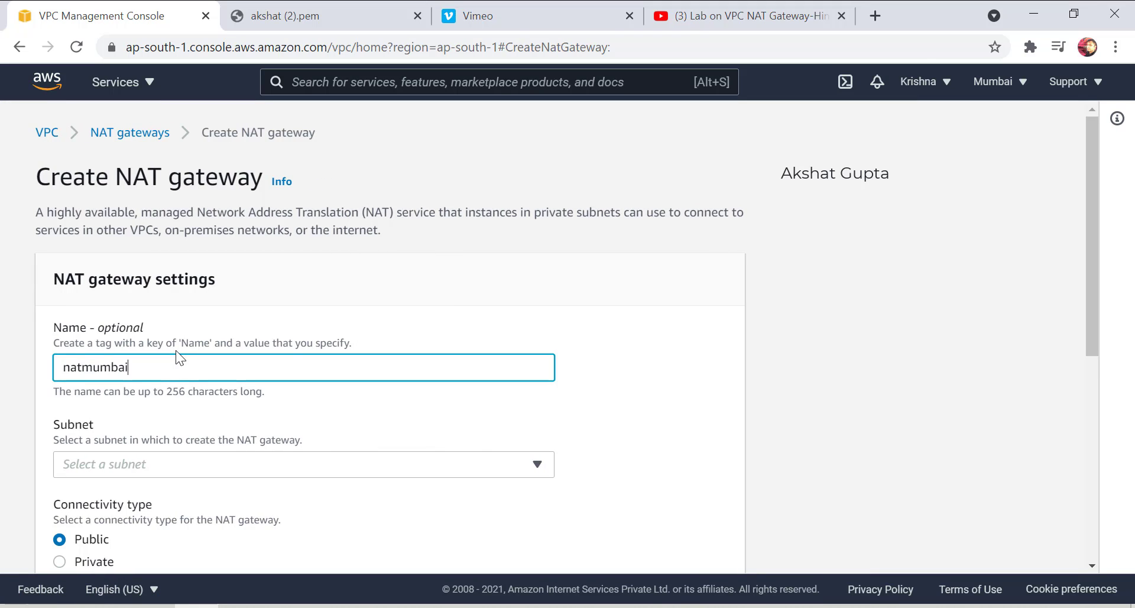
left_click(195, 464)
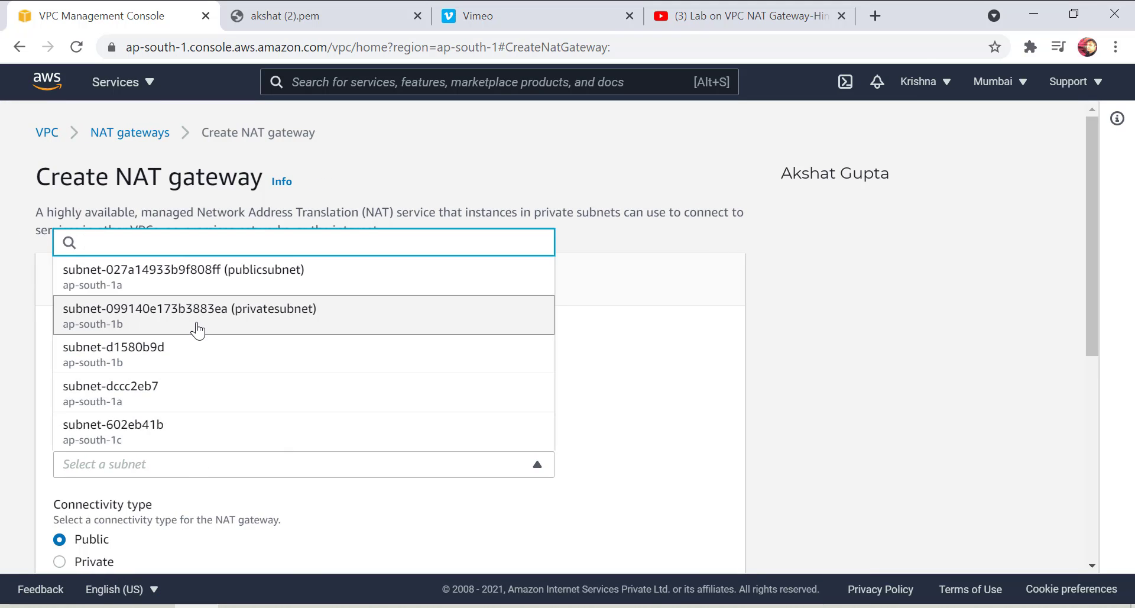
left_click(218, 283)
scroll(148, 431, "down", 6)
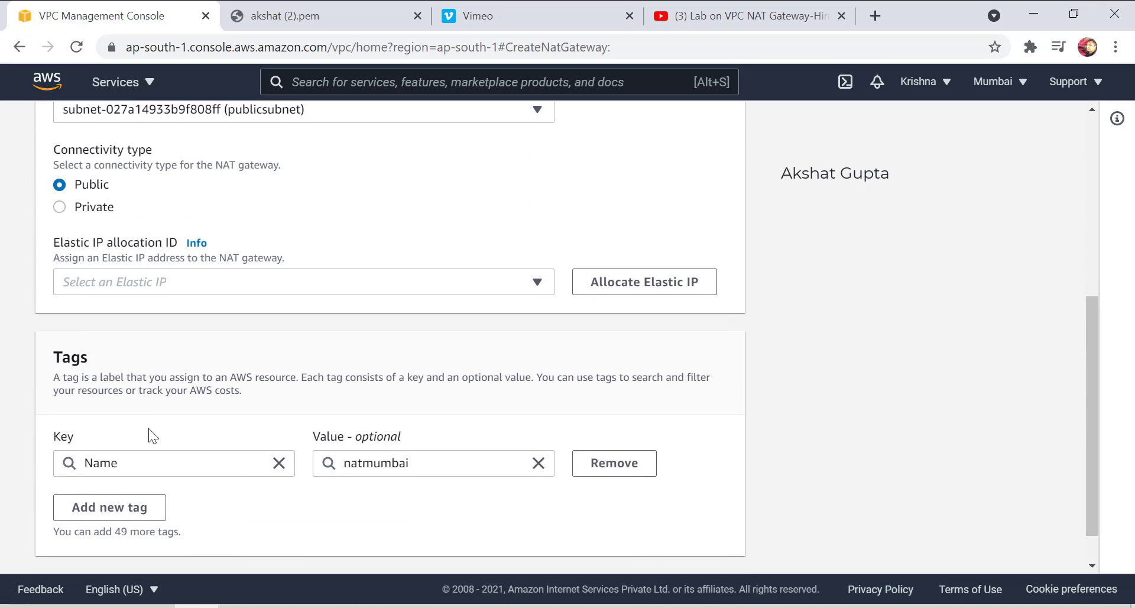
Allocate a new Elastic IP (65.2.65.47) and create the natmumbai gateway.
left_click(214, 290)
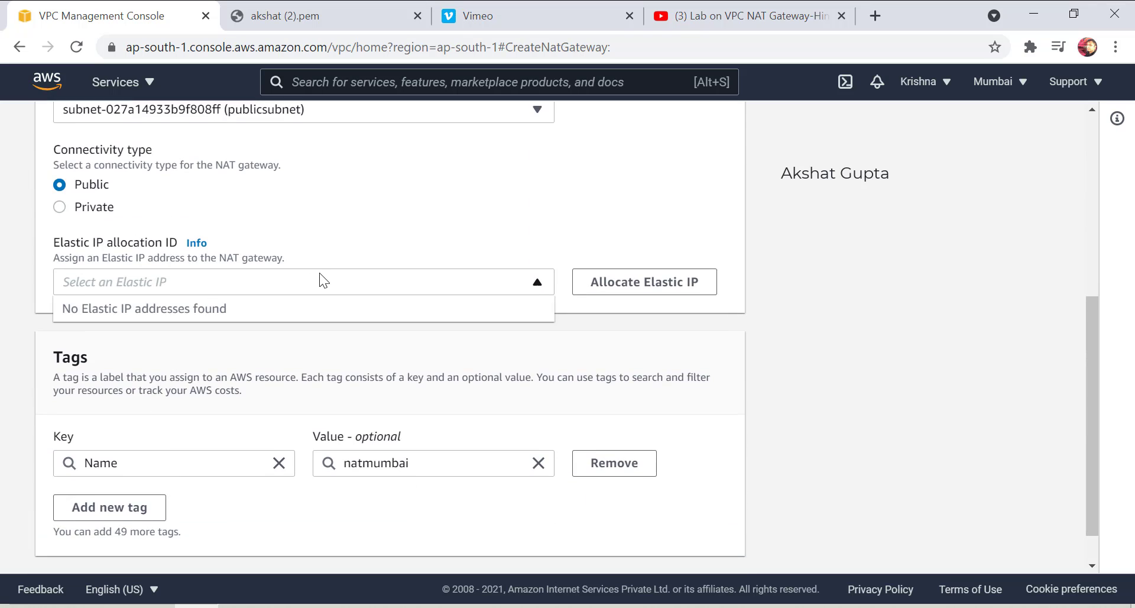
left_click(336, 278)
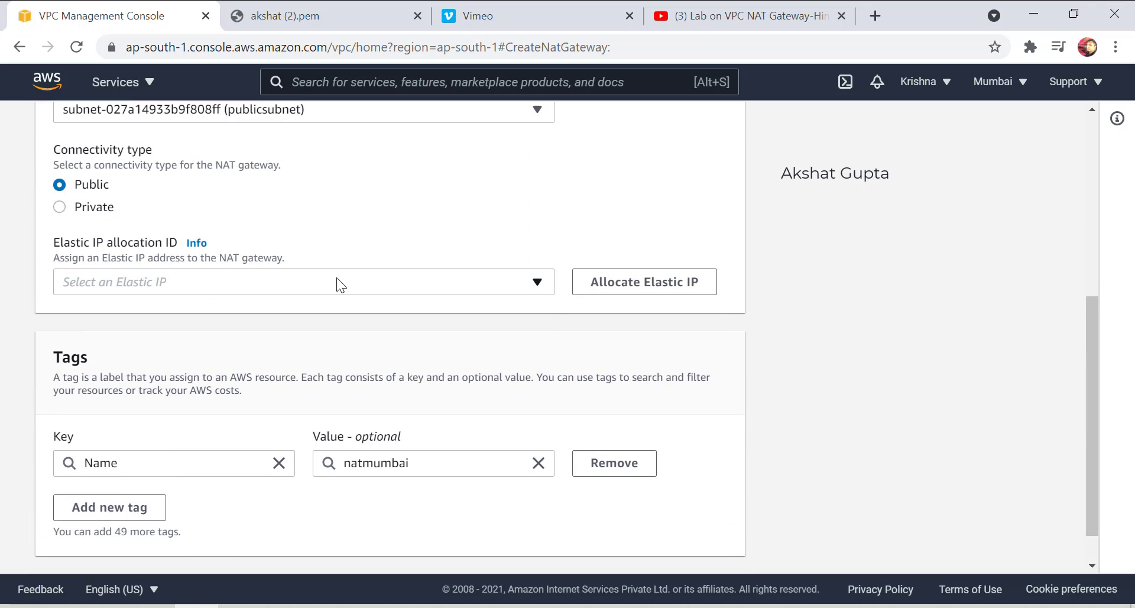
left_click(490, 277)
left_click(491, 278)
left_click(618, 283)
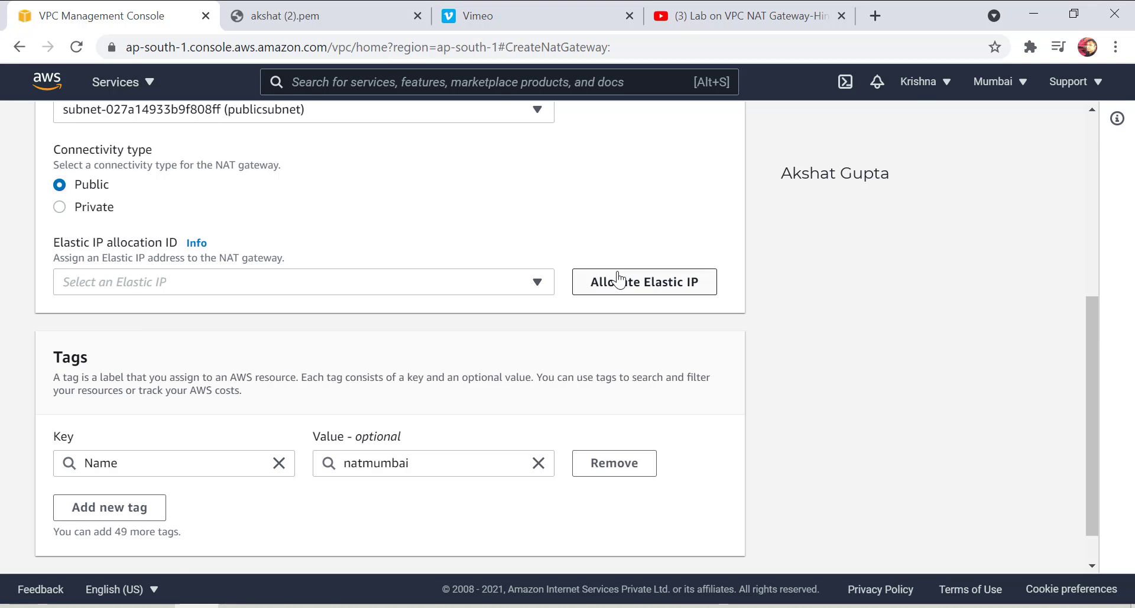
scroll(329, 354, "down", 4)
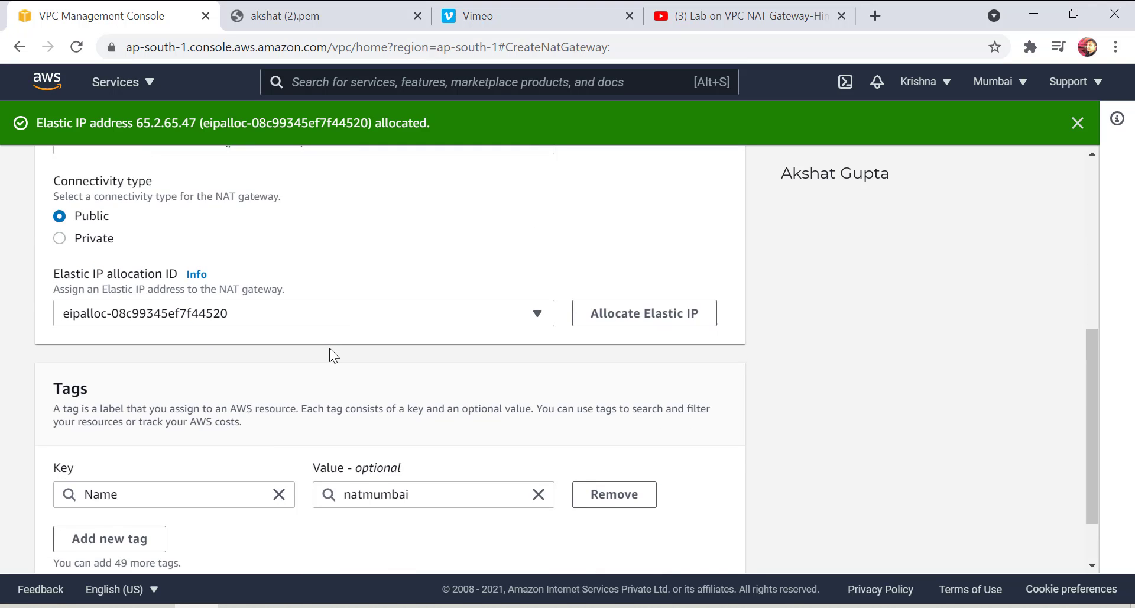
left_click(615, 541)
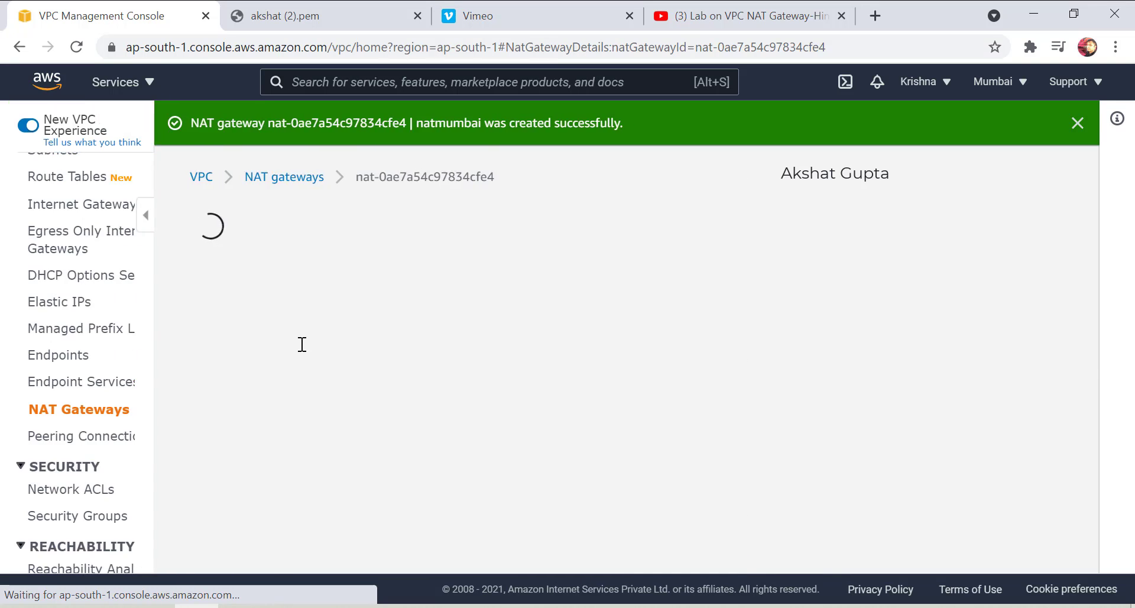
scroll(587, 443, "down", 6)
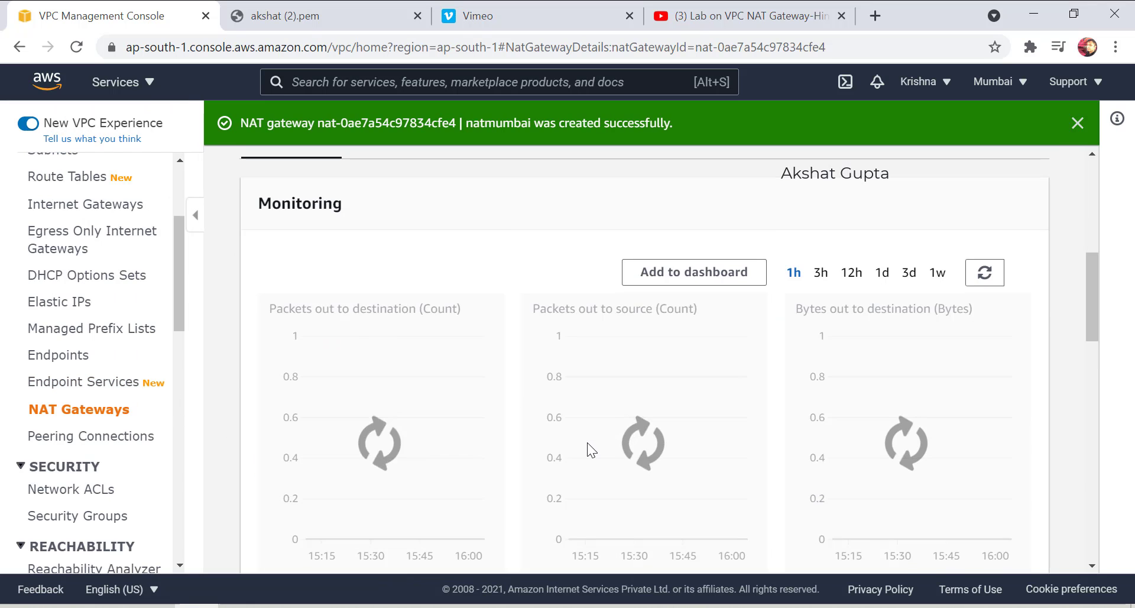
scroll(117, 472, "up", 3)
scroll(117, 471, "down", 3)
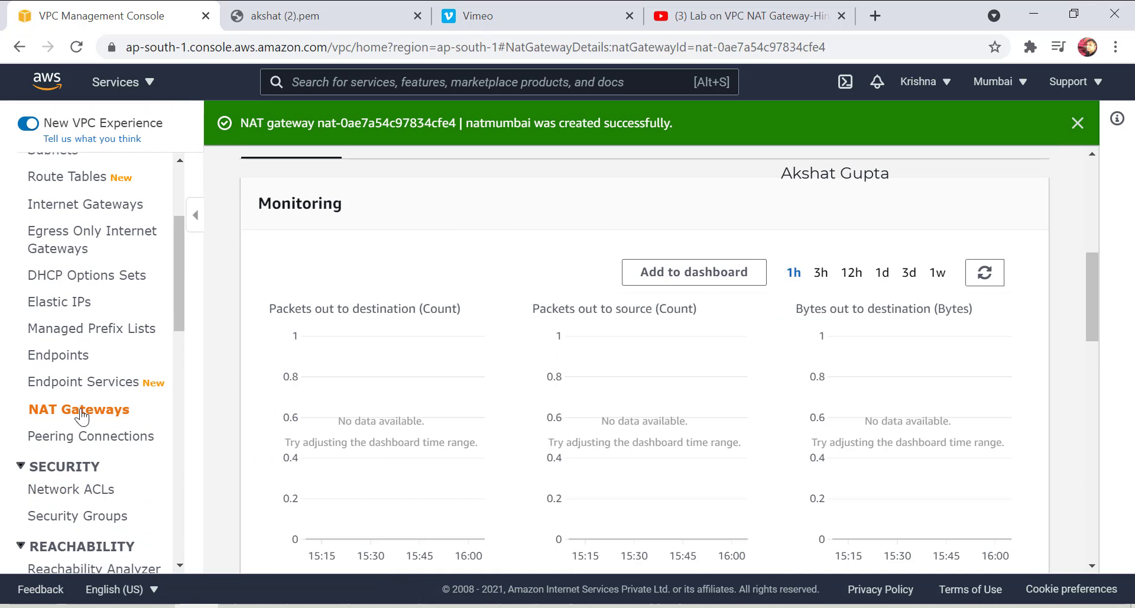
left_click(78, 410)
scroll(83, 297, "up", 1)
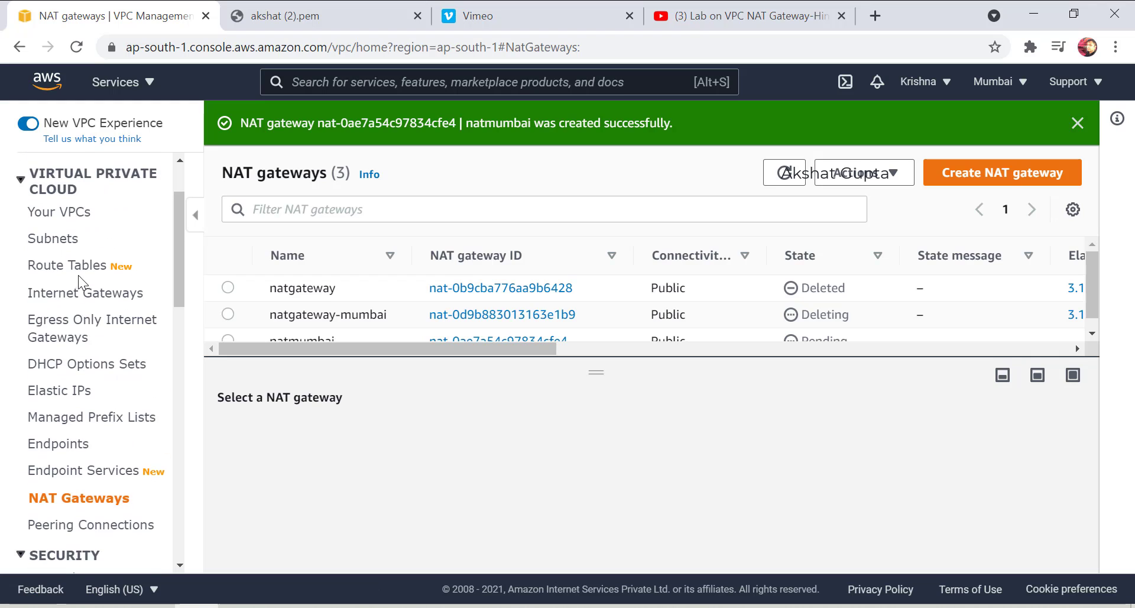
In privateroutetable's route editor, try retargeting 0.0.0.0/0 to nat-0d9b883013163e1b9.
left_click(79, 268)
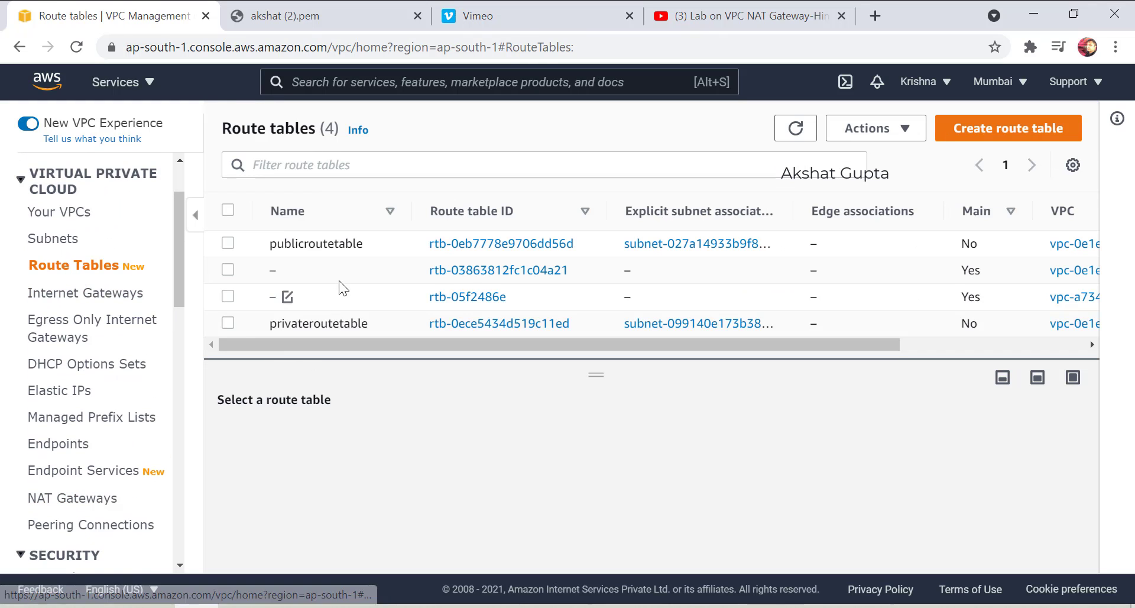
left_click(228, 323)
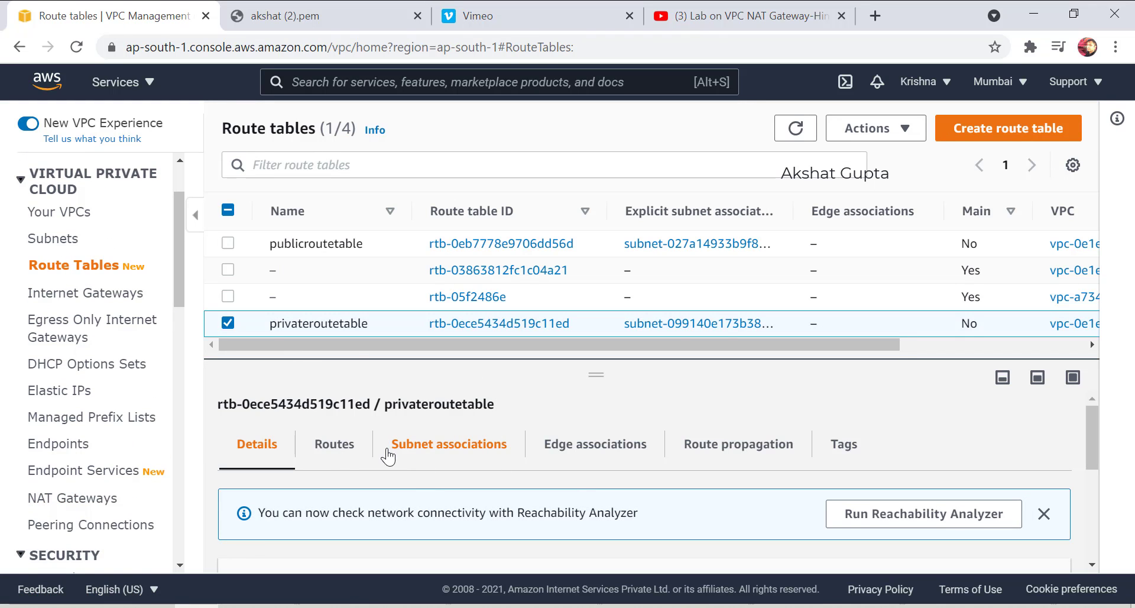
left_click(338, 448)
scroll(793, 532, "down", 3)
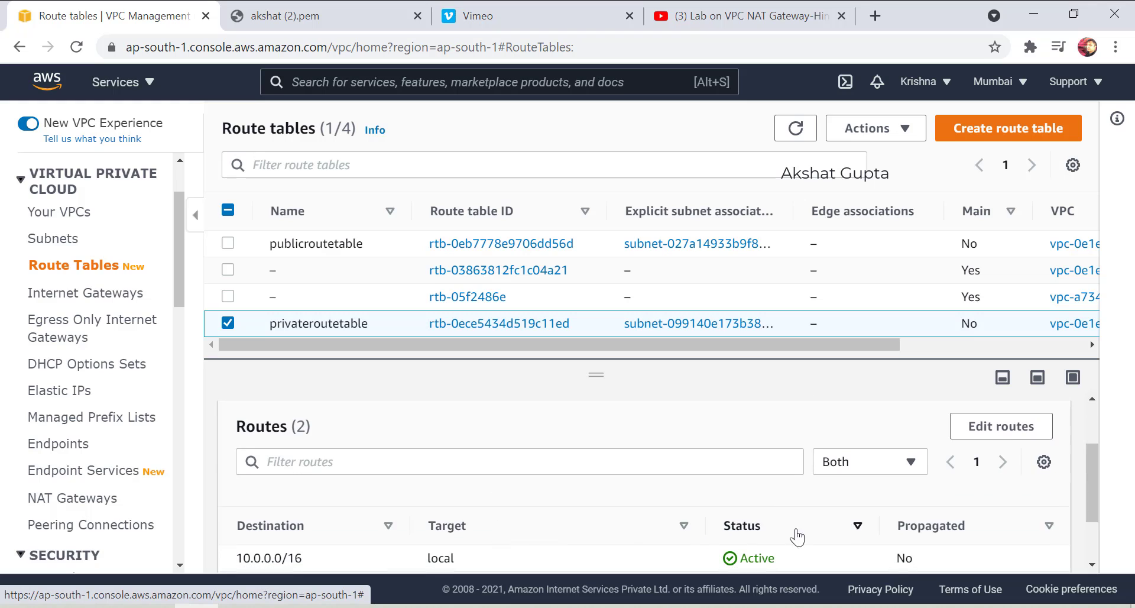
left_click(981, 425)
left_click(457, 332)
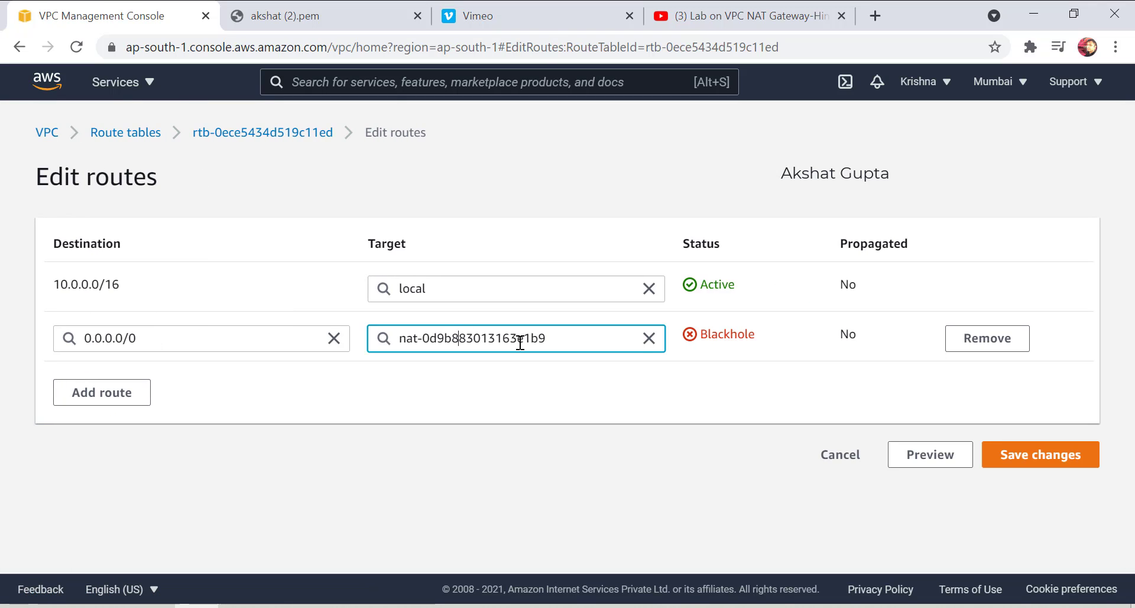
left_click(648, 338)
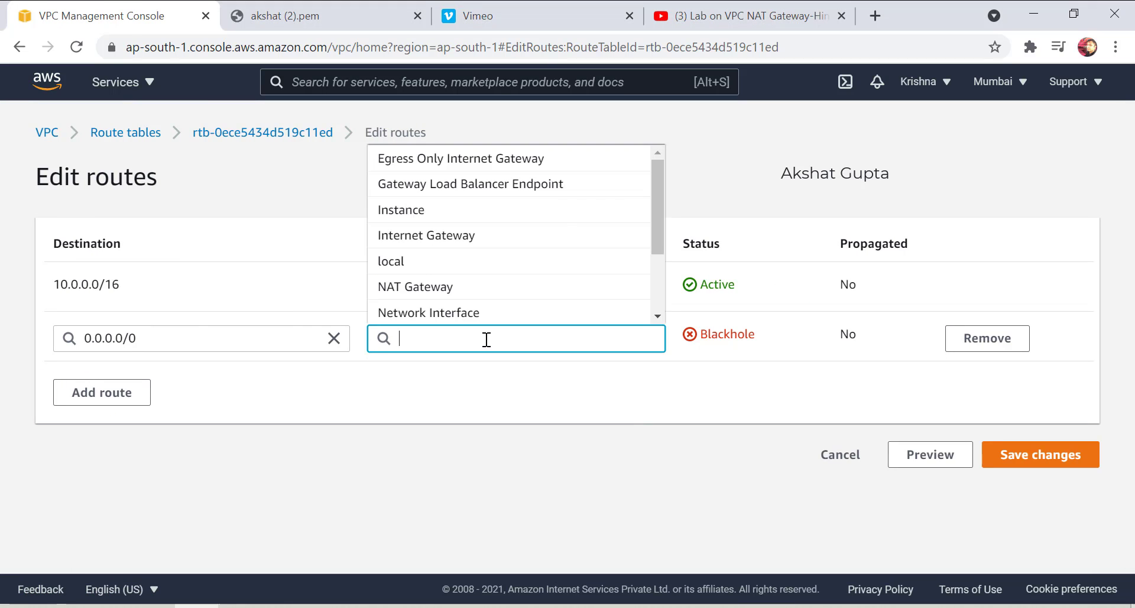
left_click(464, 290)
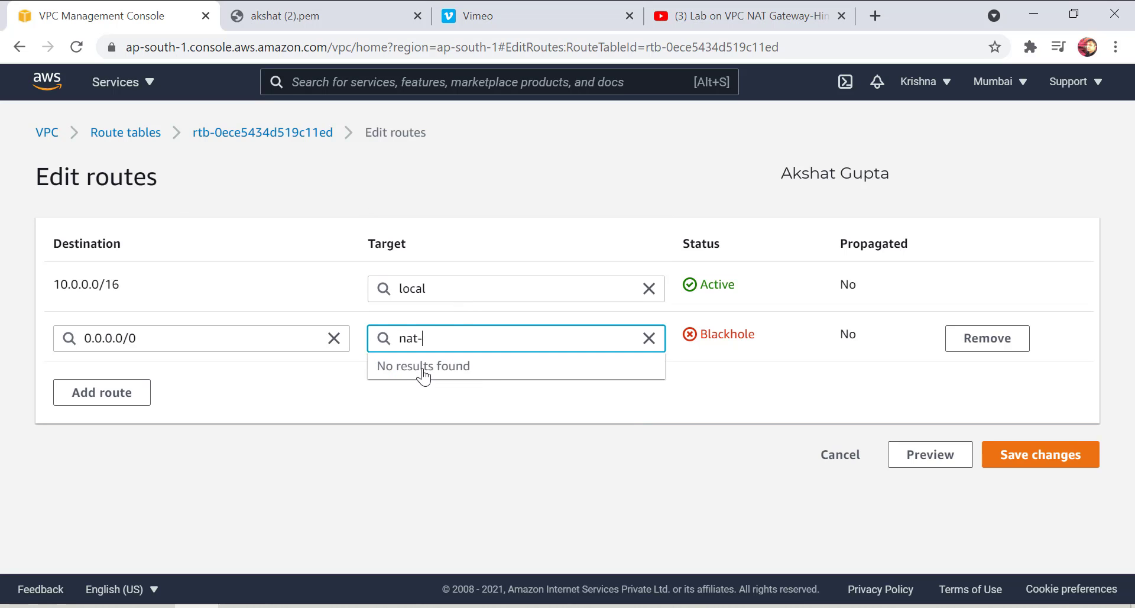
left_click(426, 367)
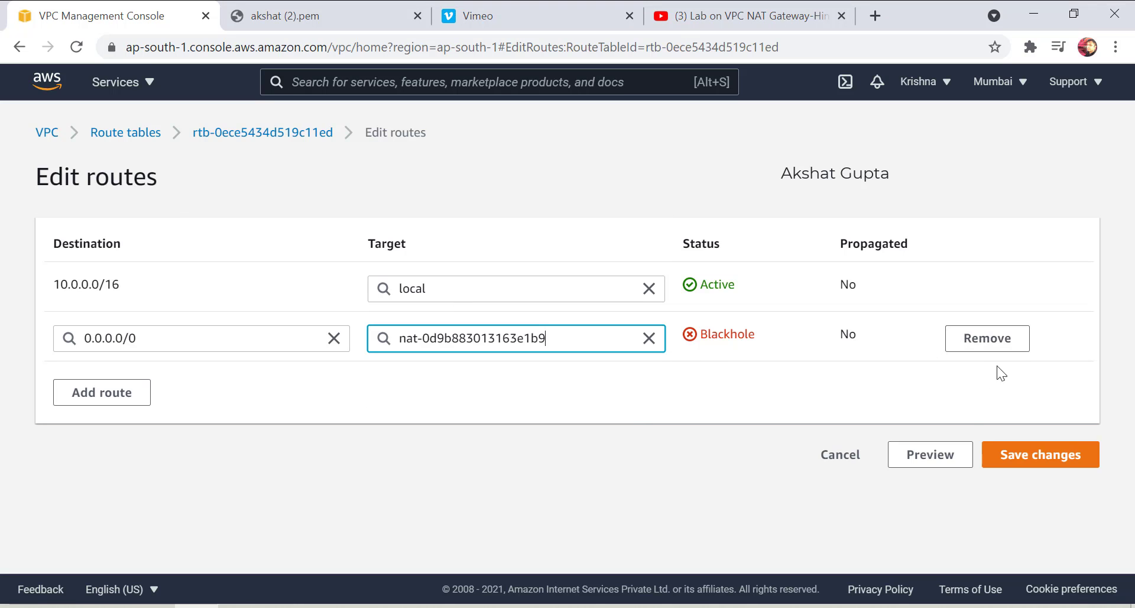
left_click(1029, 464)
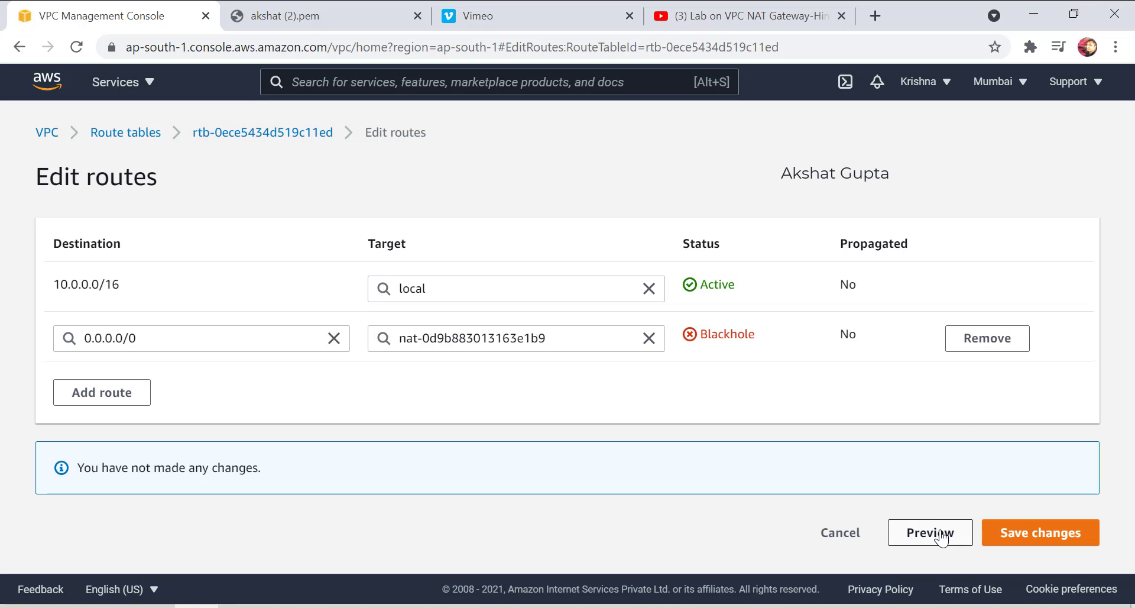
Point the 0.0.0.0/0 route at nat-0ae7a54c97834cfe4, save, and recheck the routes.
left_click(640, 340)
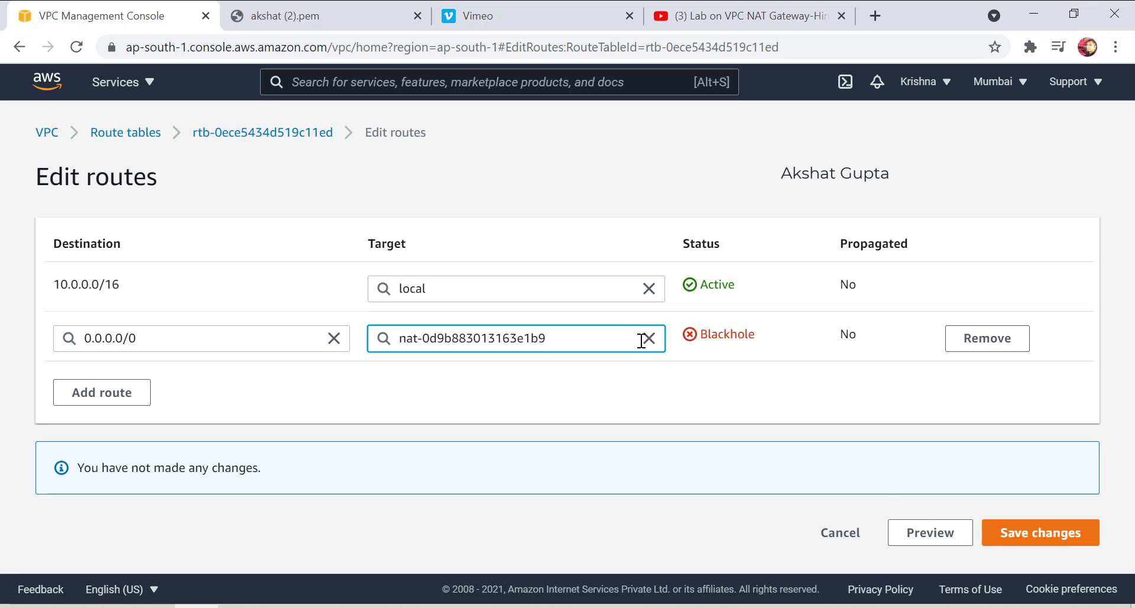
left_click(646, 339)
left_click(476, 296)
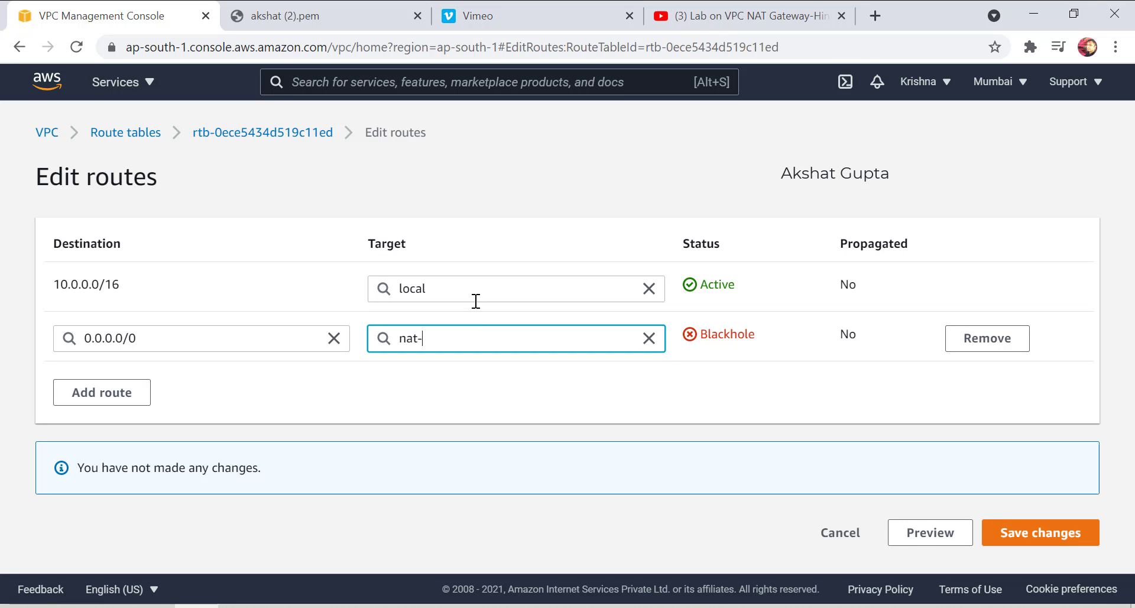
left_click(467, 391)
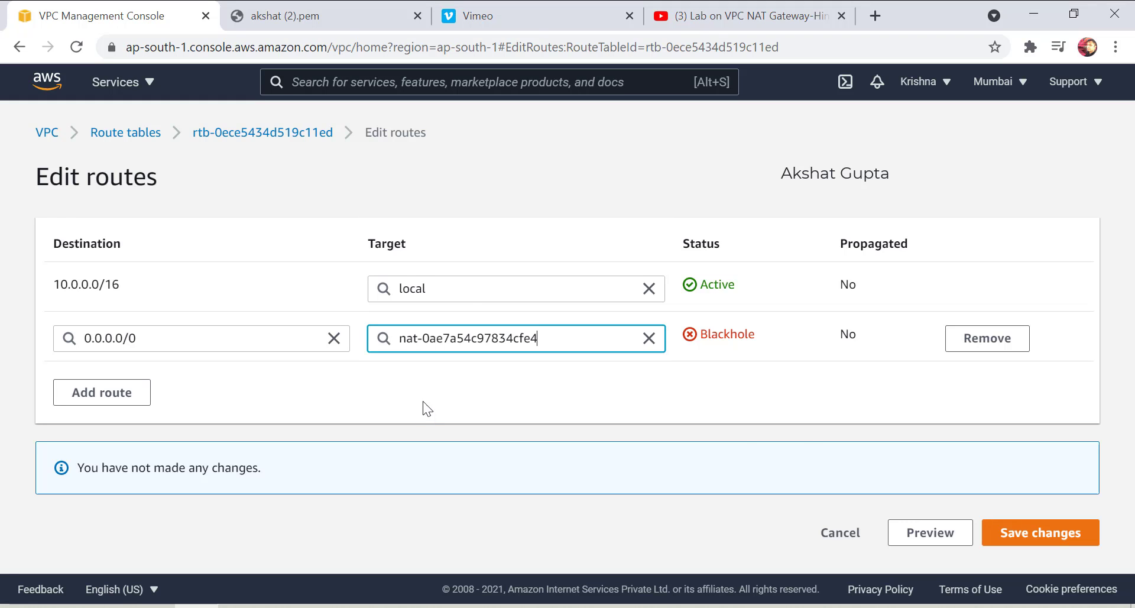
left_click(1042, 535)
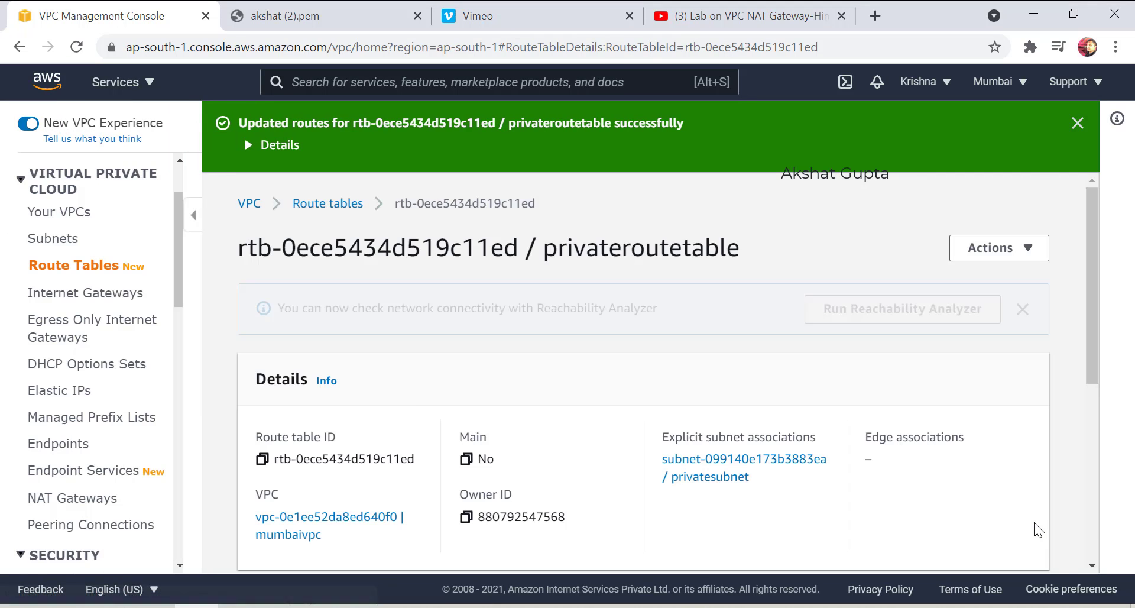
scroll(372, 431, "down", 5)
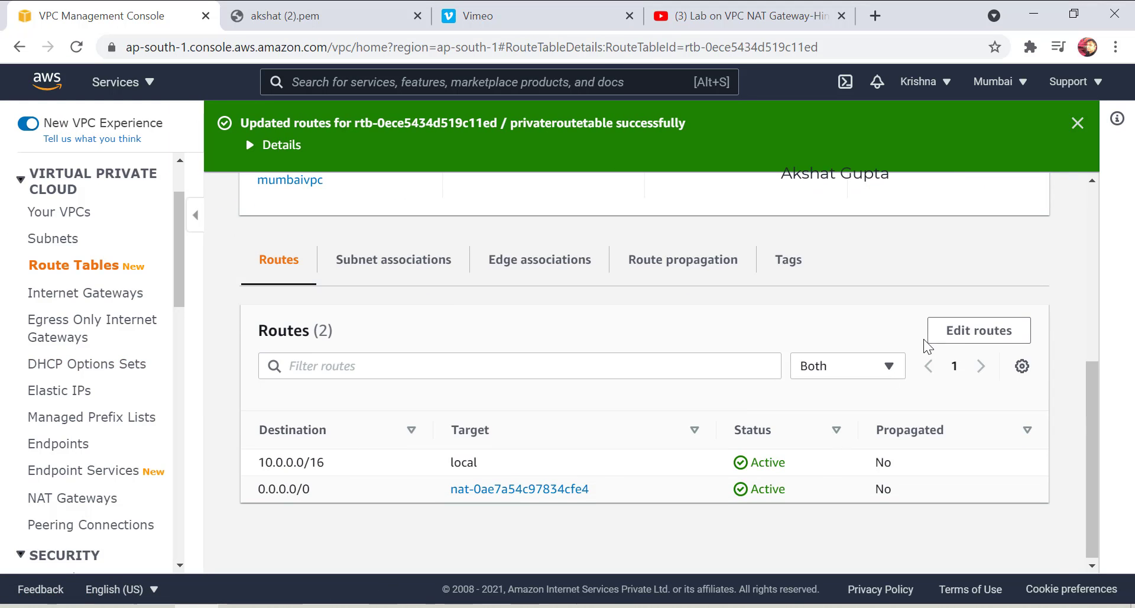
left_click(946, 331)
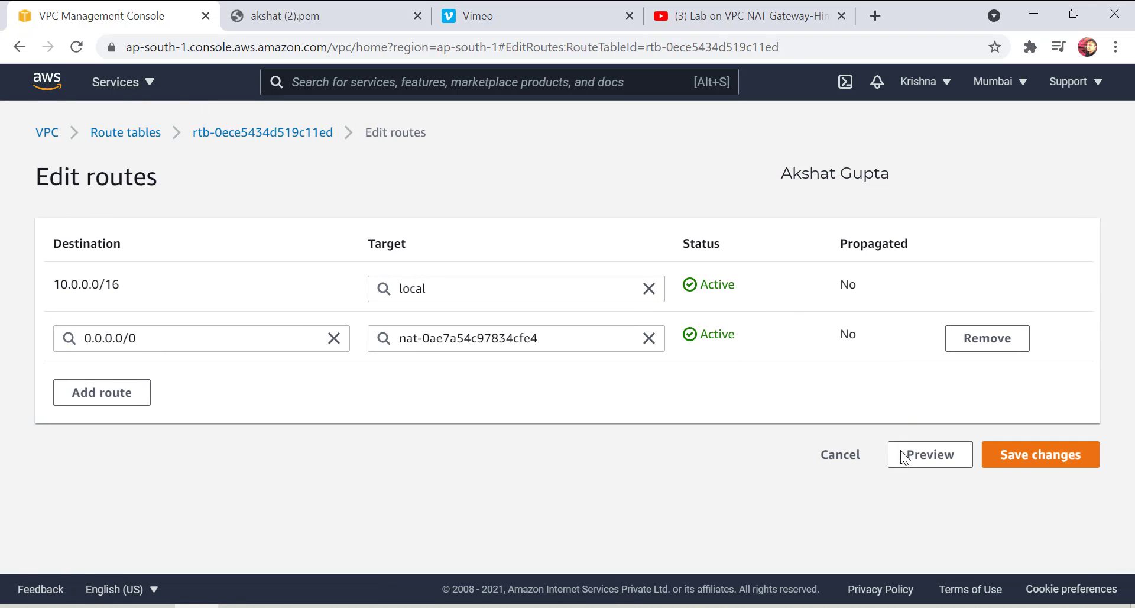
left_click(838, 466)
scroll(81, 445, "down", 3)
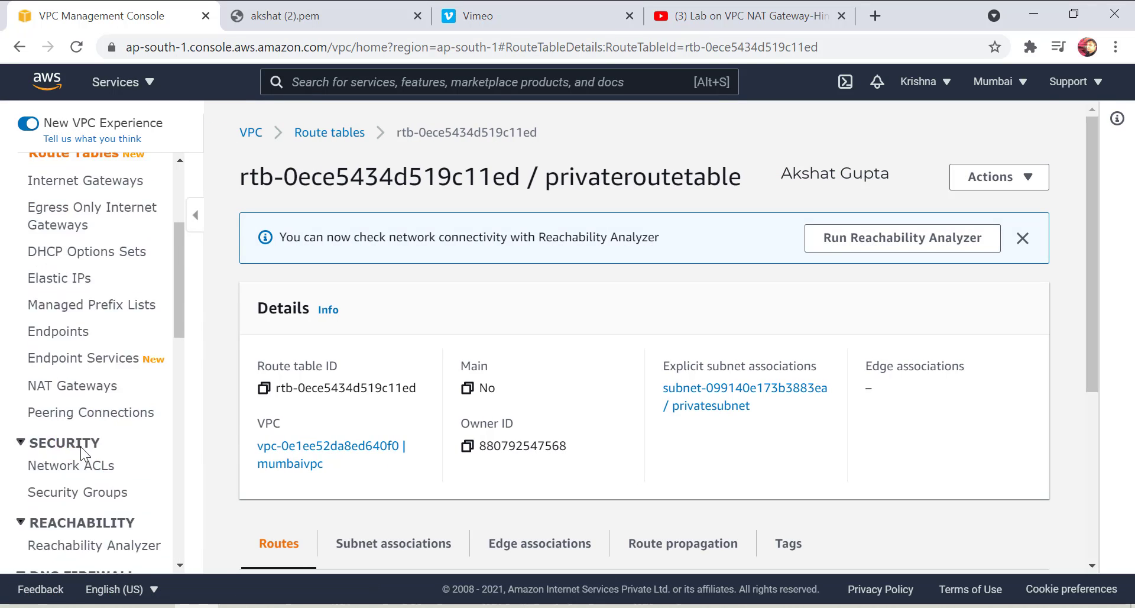
Open the NAT gateways list and refresh it to check natmumbai's state.
left_click(77, 320)
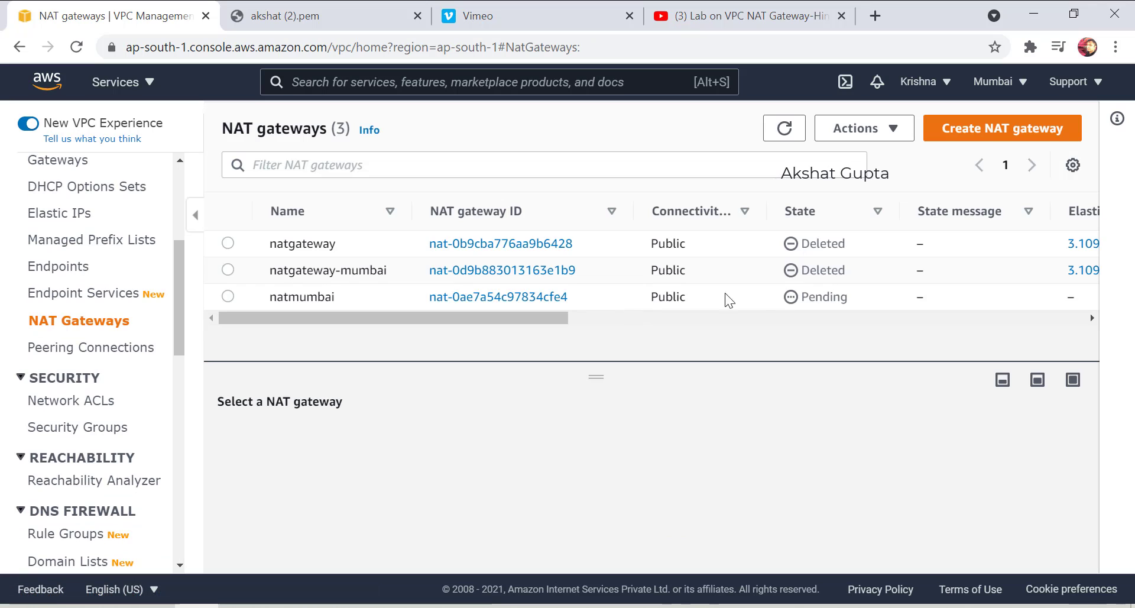
left_click(788, 129)
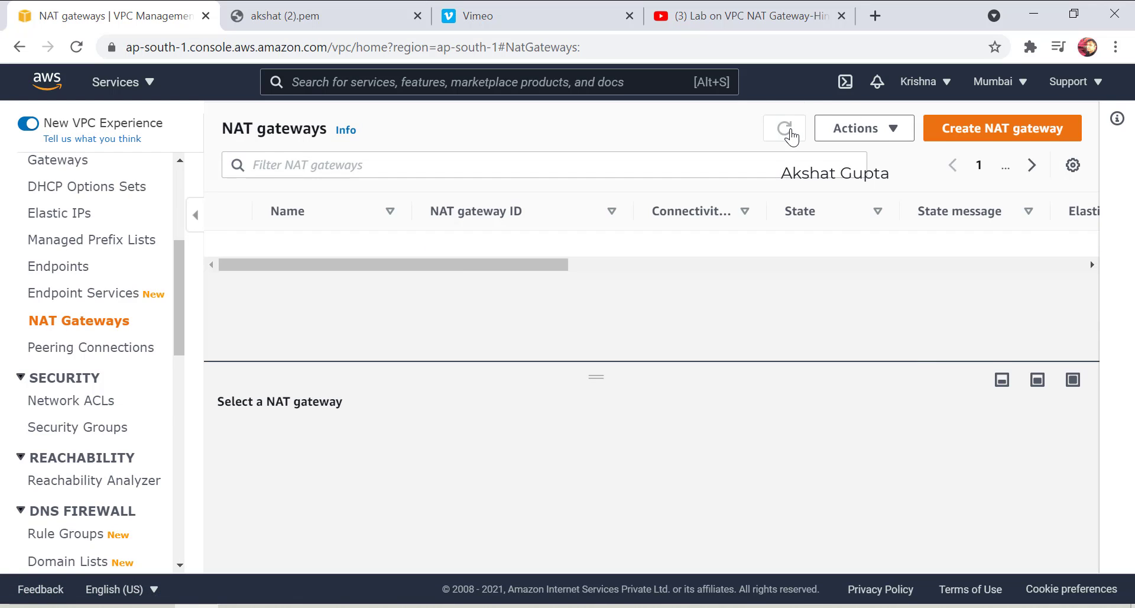
left_click(789, 130)
left_click(791, 131)
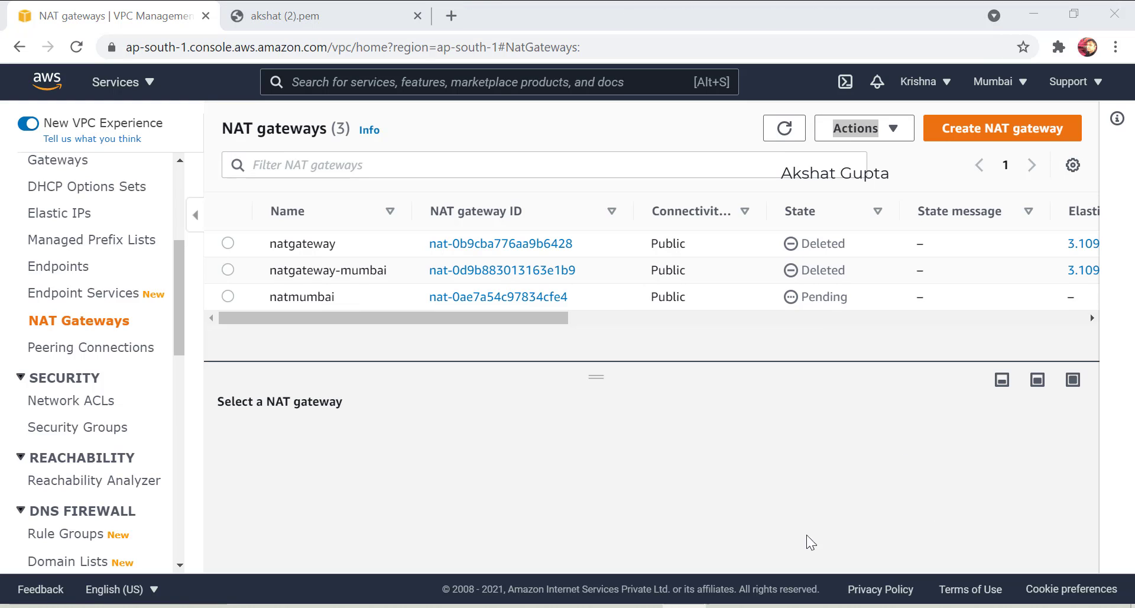
left_click(782, 129)
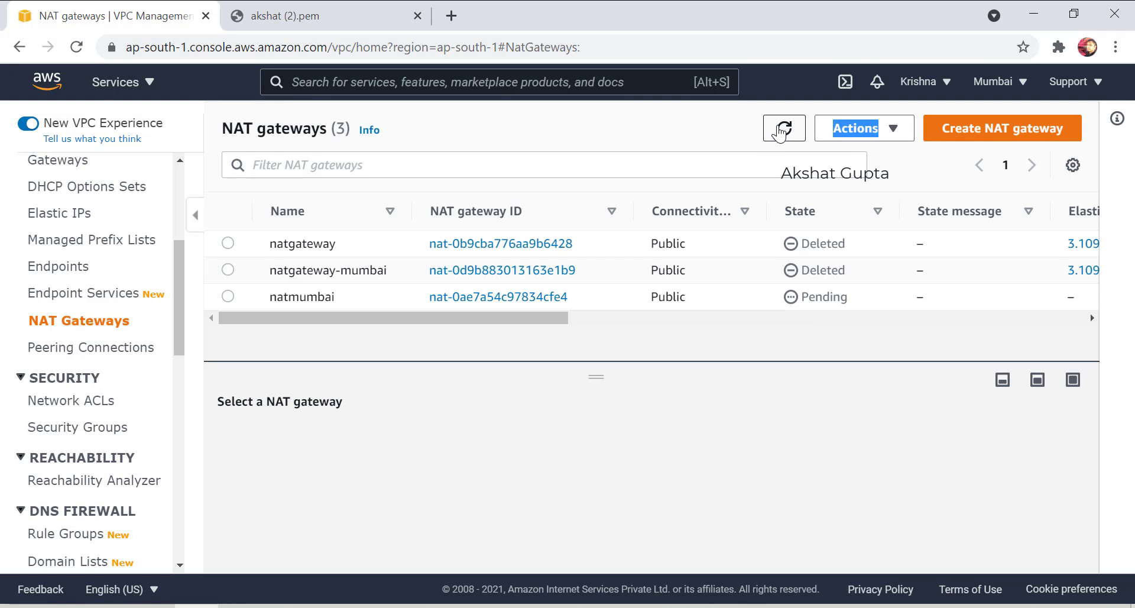
Glance at the remote session, then keep refreshing until natmumbai shows Available.
key("alt+Tab")
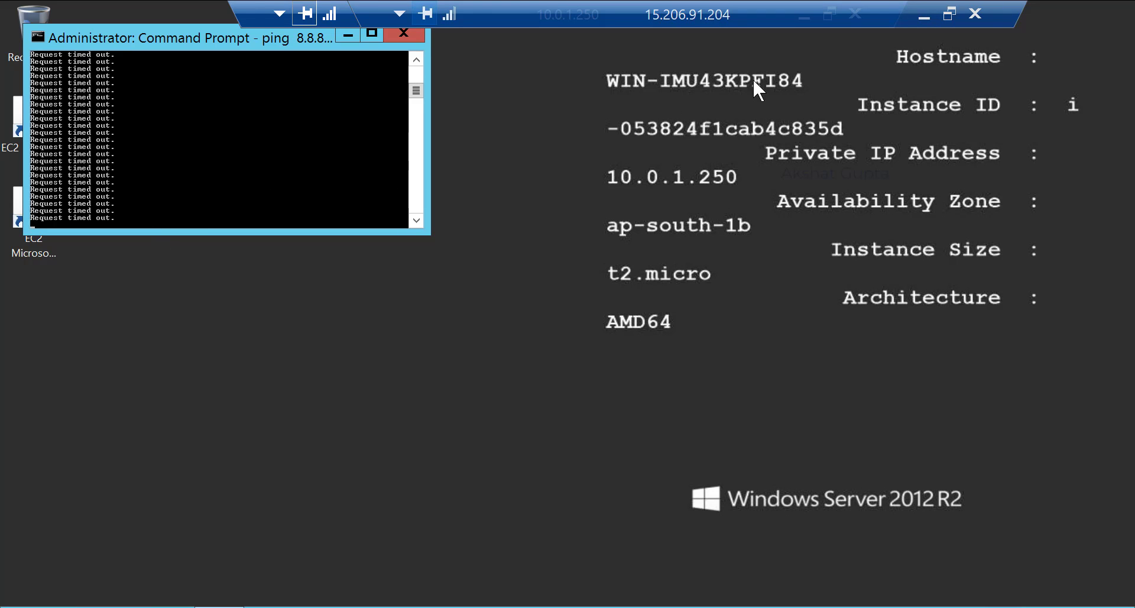
left_click(927, 13)
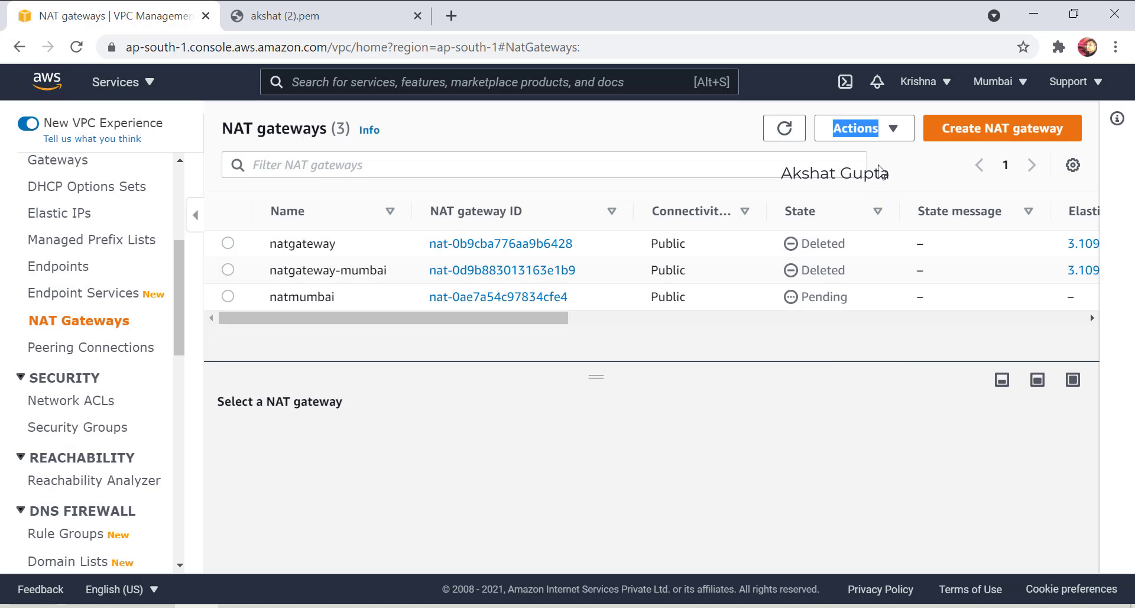
left_click(784, 128)
left_click(782, 134)
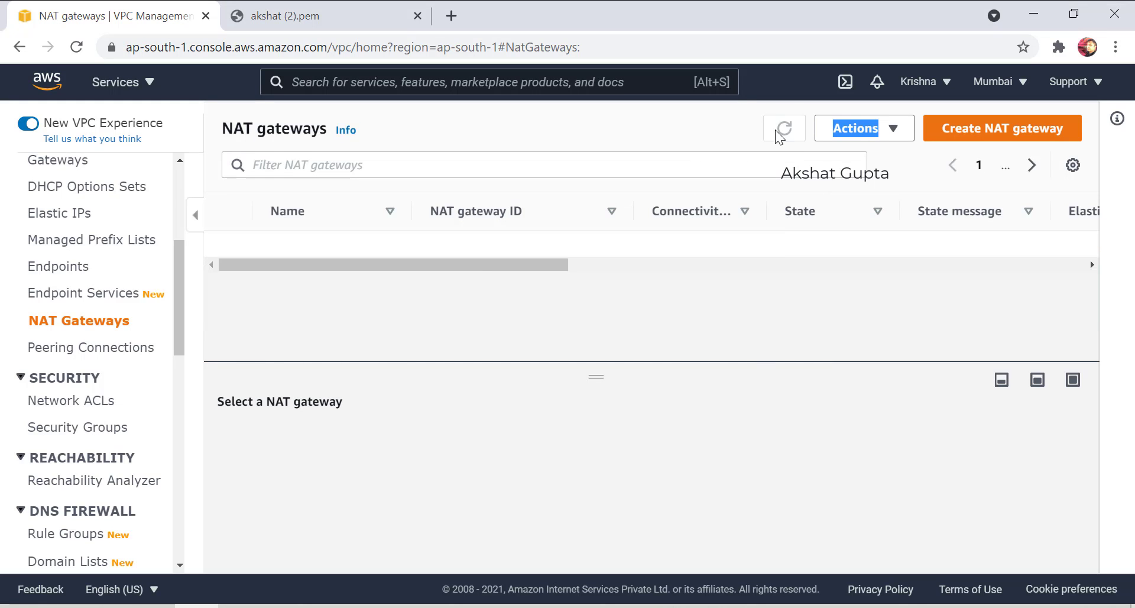
left_click(781, 134)
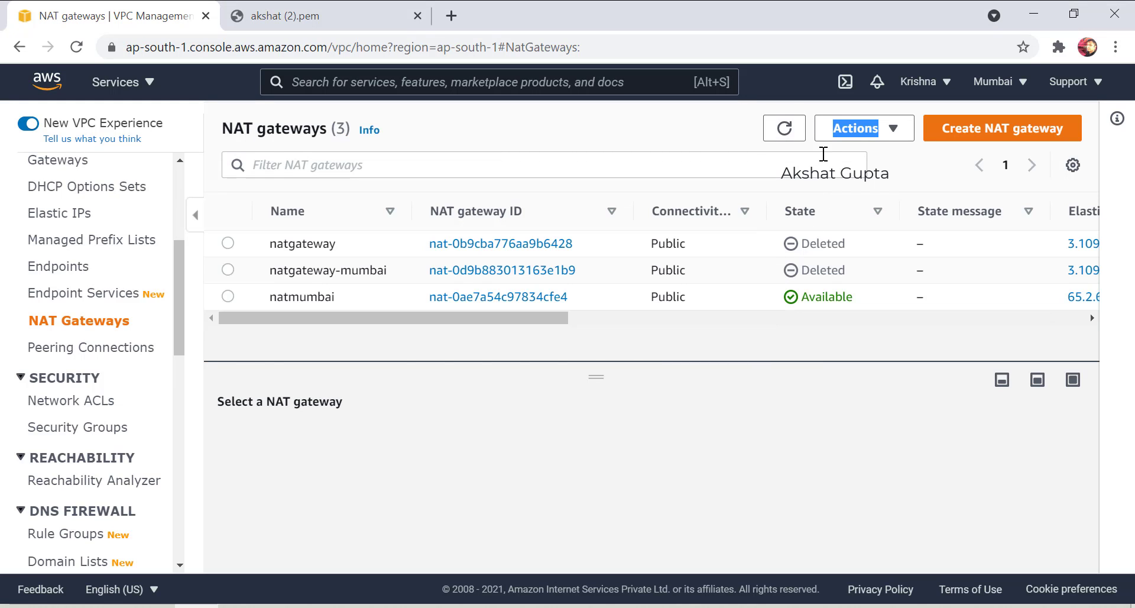
left_click(786, 127)
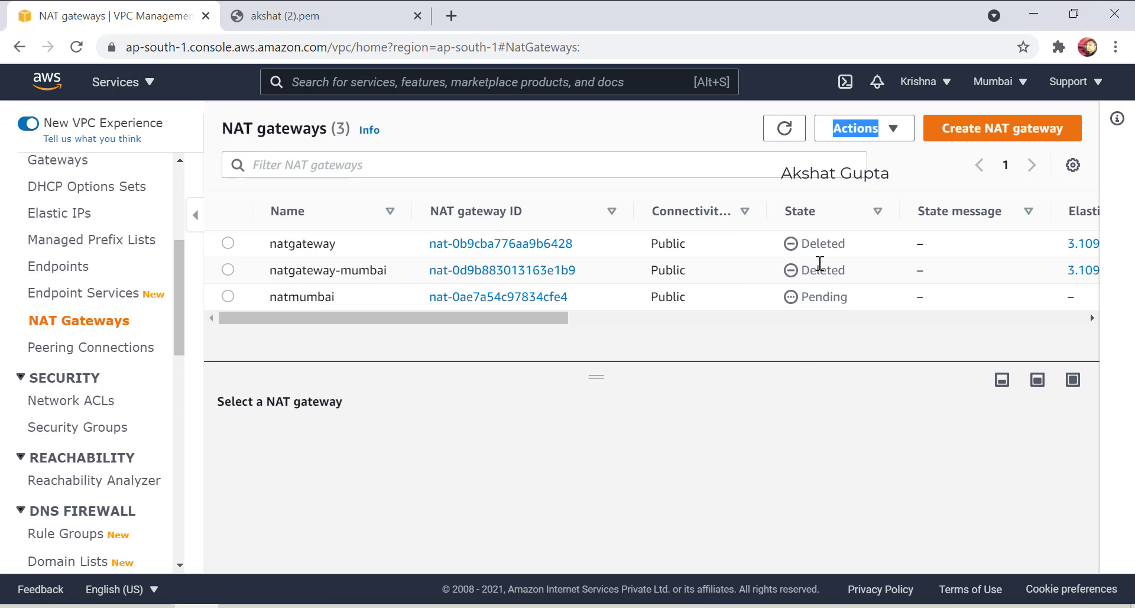
left_click(784, 136)
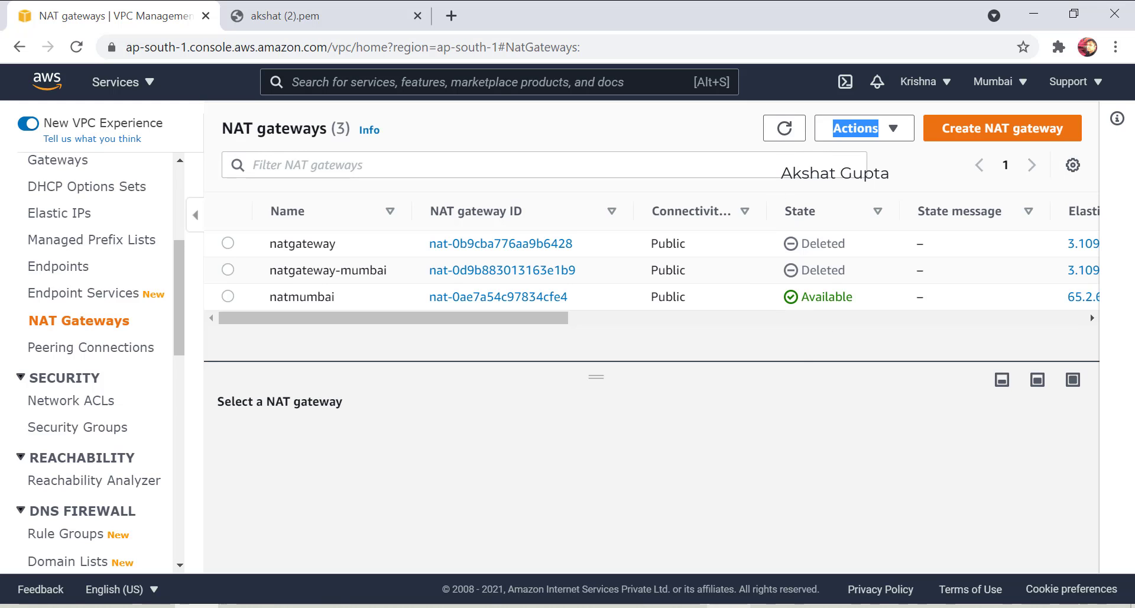
left_click(746, 606)
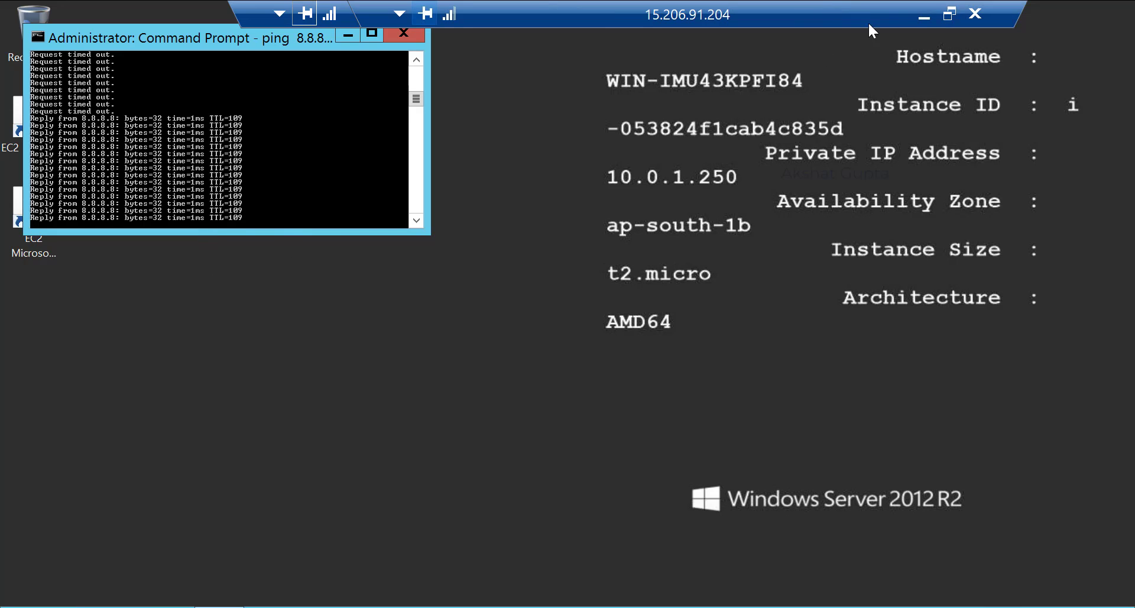
left_click(924, 23)
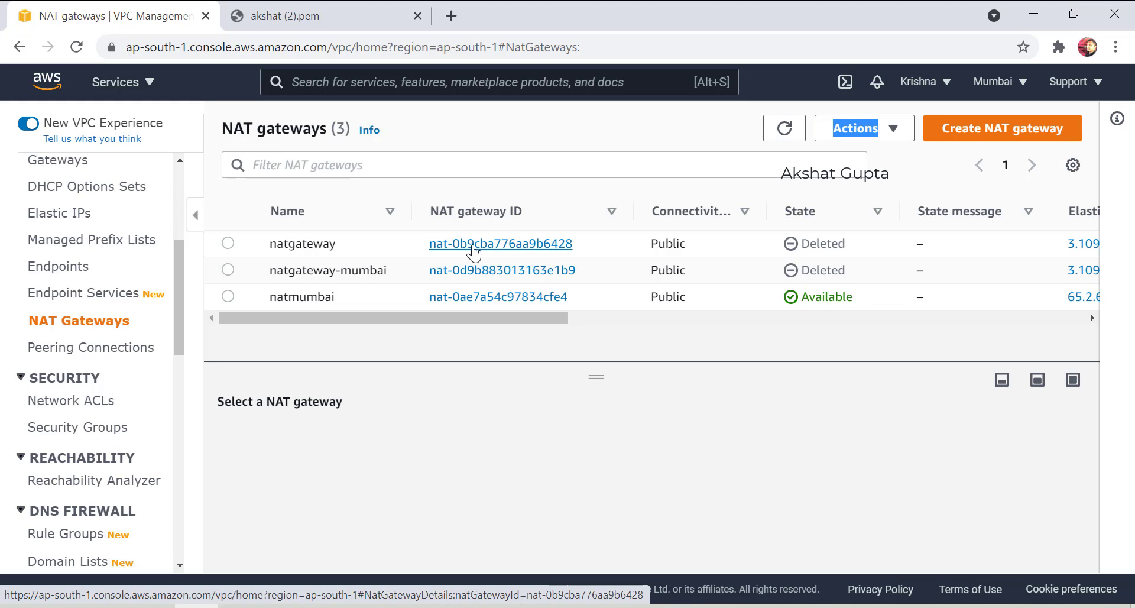
Delete the natmumbai NAT gateway, confirming the deletion with 'delete'.
left_click(228, 244)
left_click(228, 296)
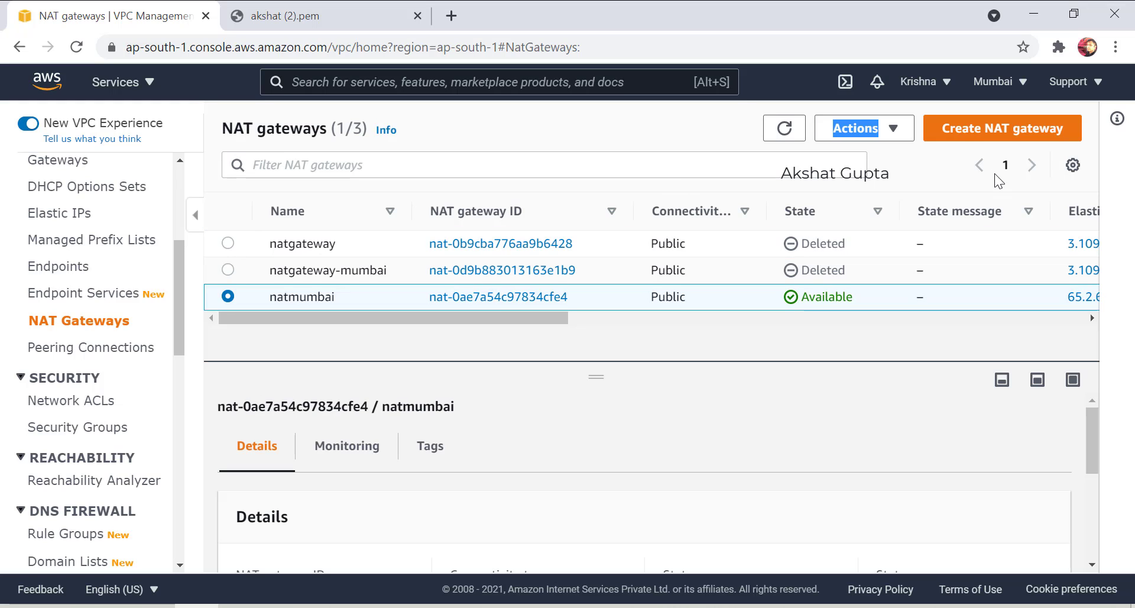
left_click(892, 128)
left_click(887, 213)
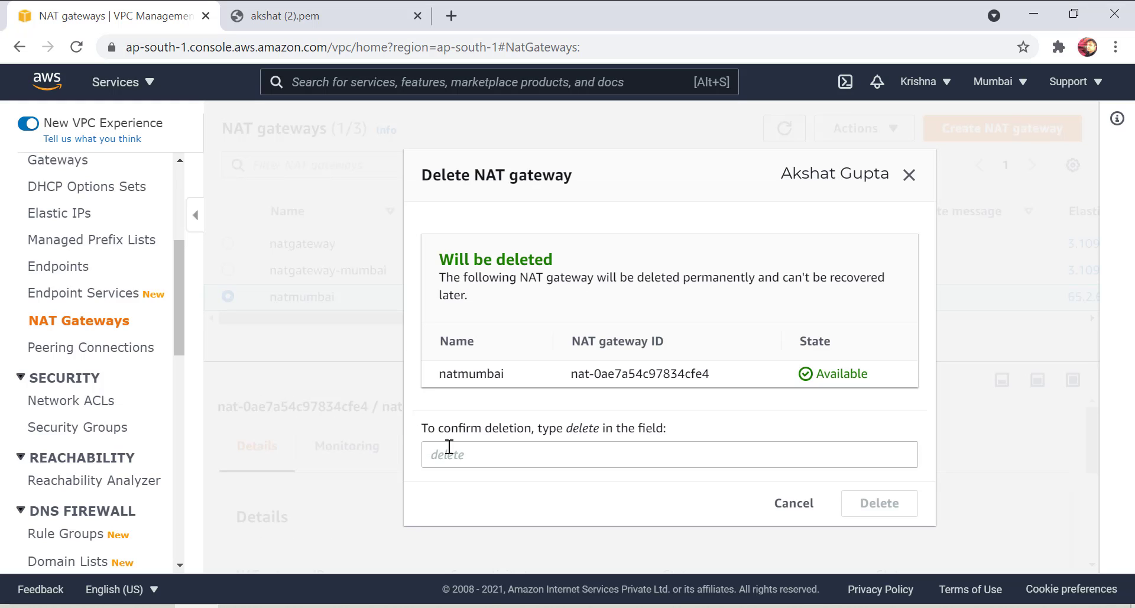
left_click(482, 458)
type("delete")
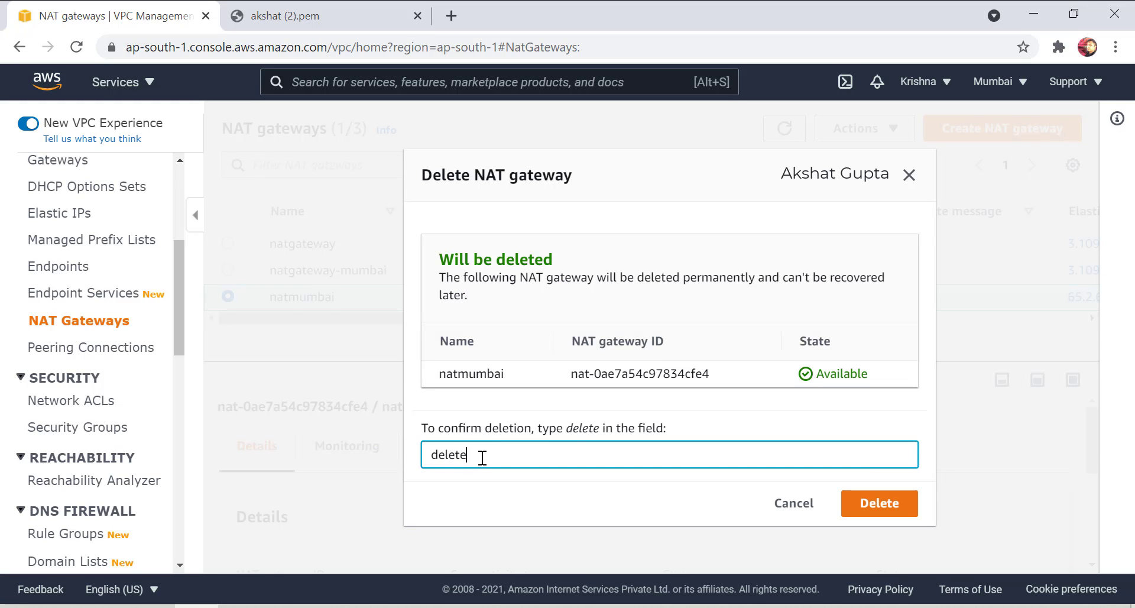
left_click(909, 502)
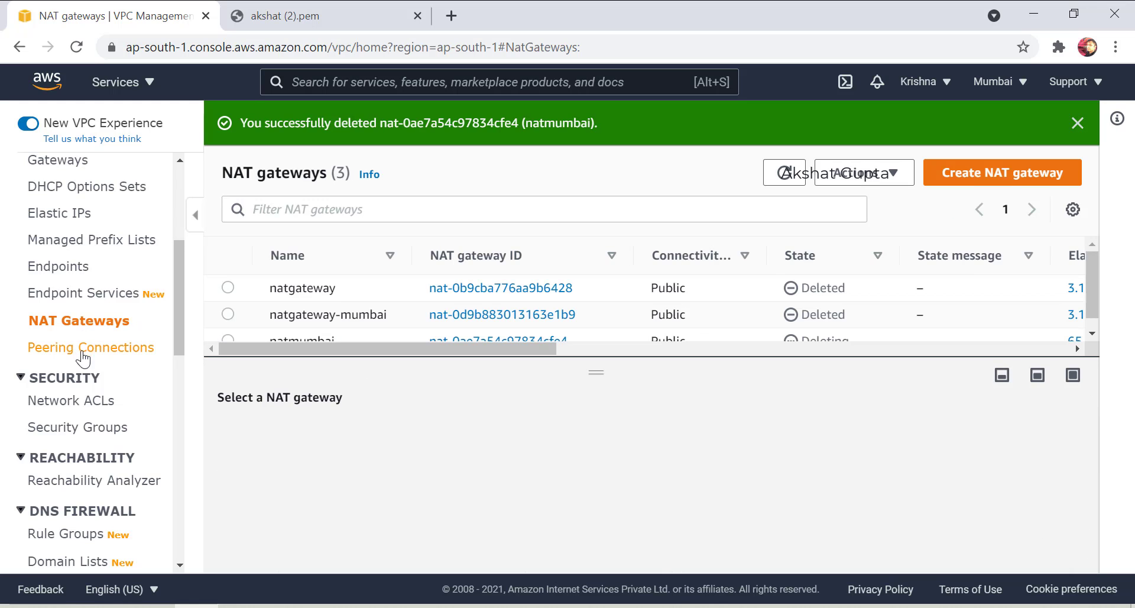
On the Elastic IP addresses page, select only the 65.2.65.47 address.
scroll(83, 402, "up", 3)
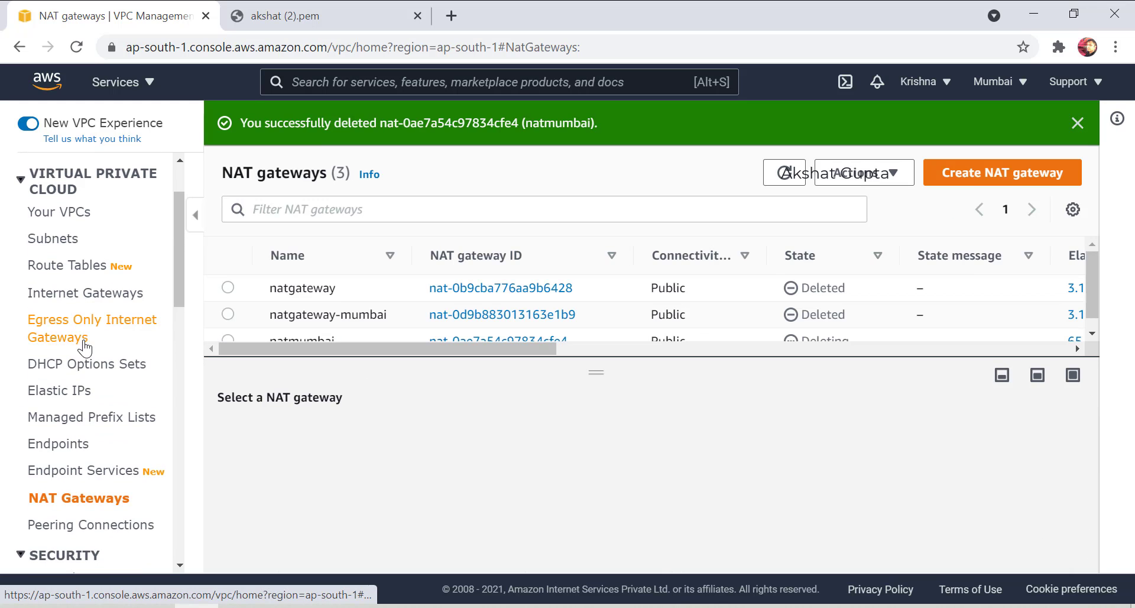
left_click(77, 391)
left_click(264, 236)
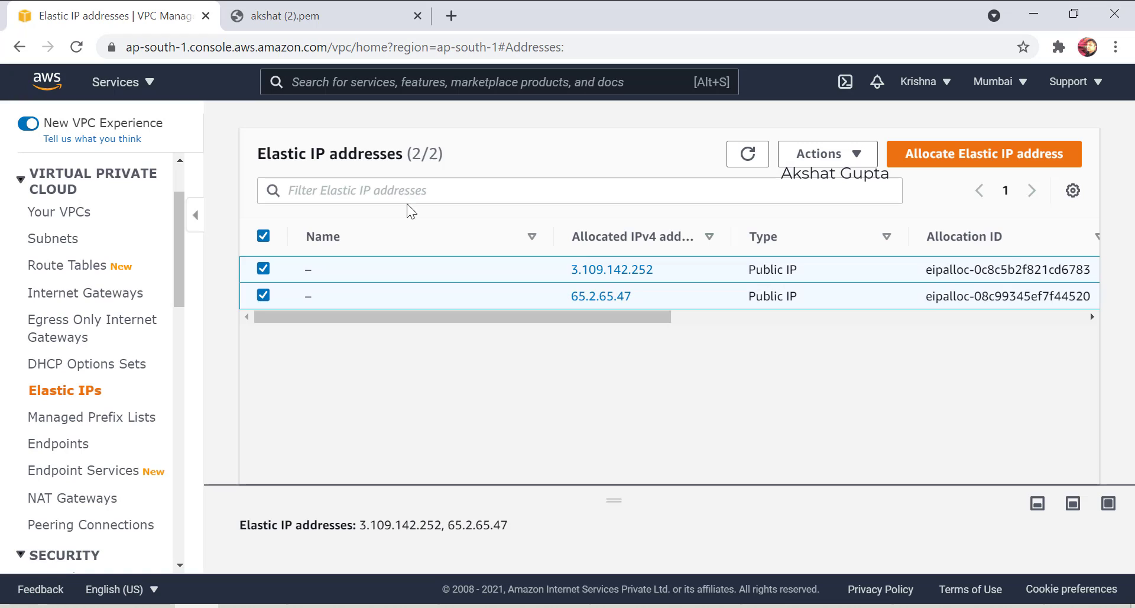
left_click(849, 156)
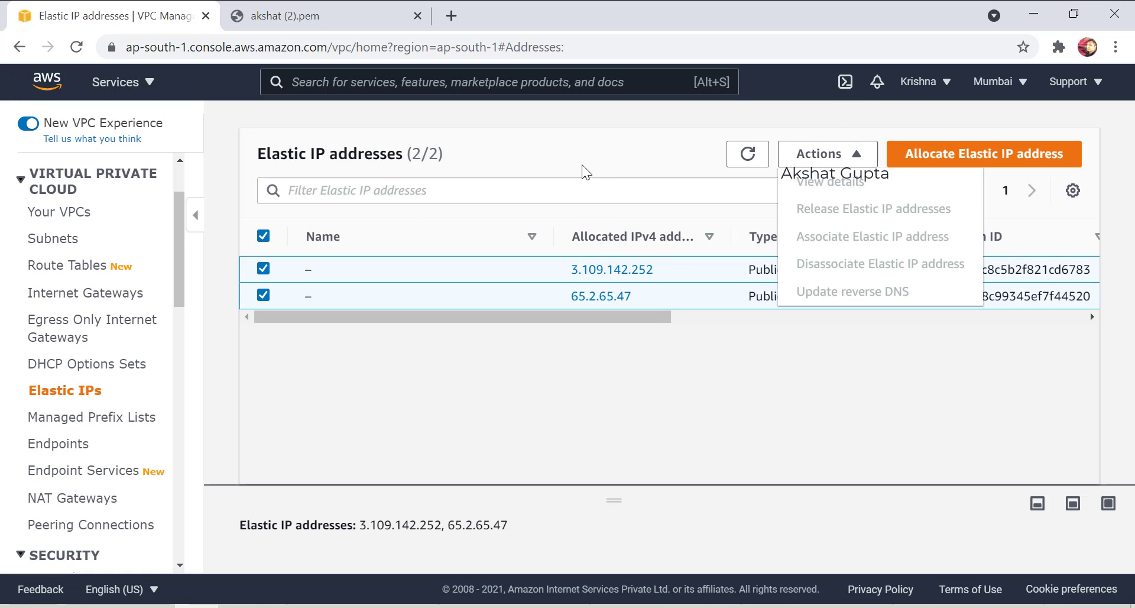
left_click(599, 165)
left_click(263, 237)
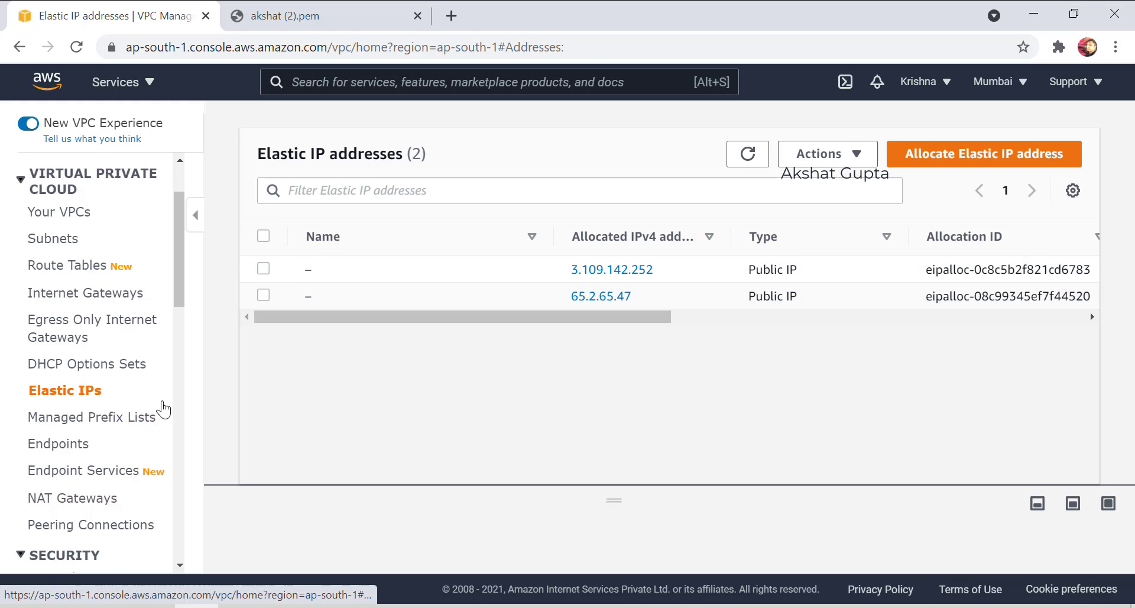
left_click(263, 294)
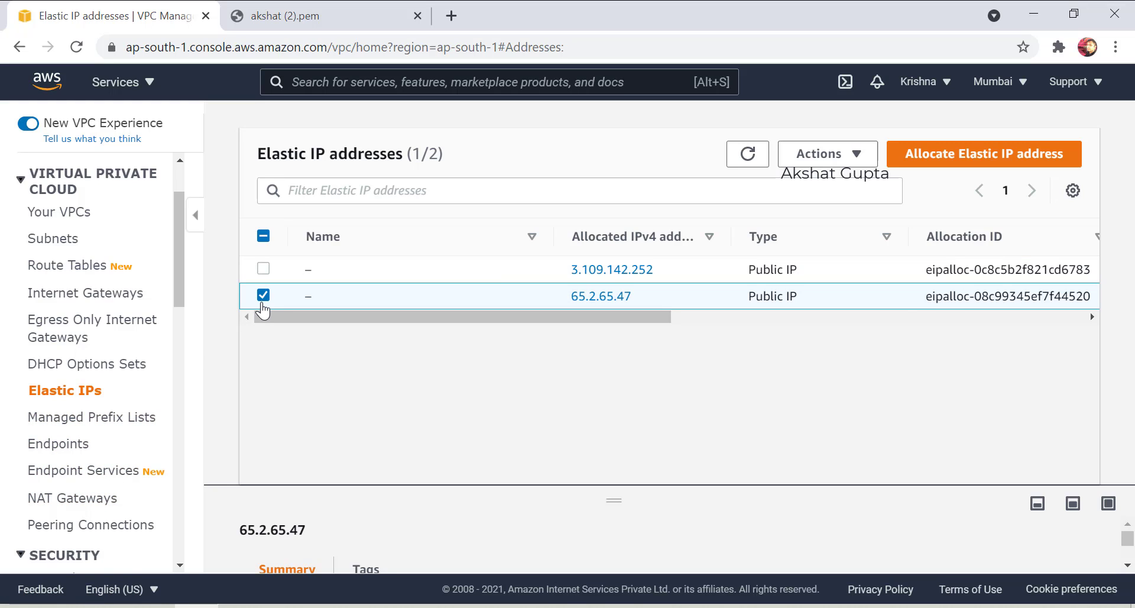